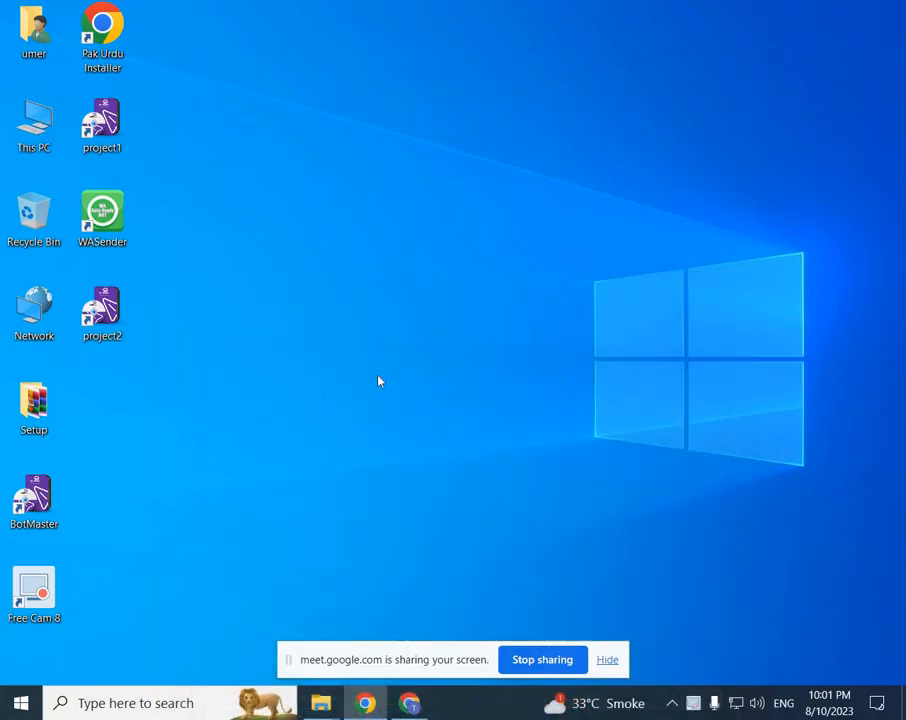
Step: Refresh the desktop and launch WASender
{"action": "right_click", "coordinate": [375, 380]}
{"action": "left_click", "coordinate": [420, 456]}
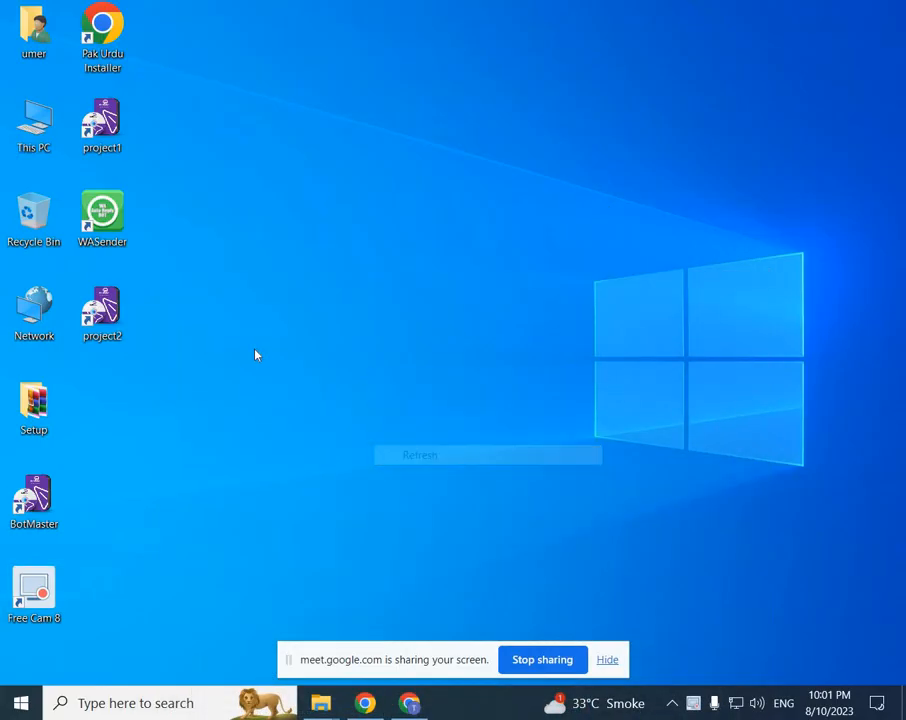
{"action": "left_click", "coordinate": [118, 230]}
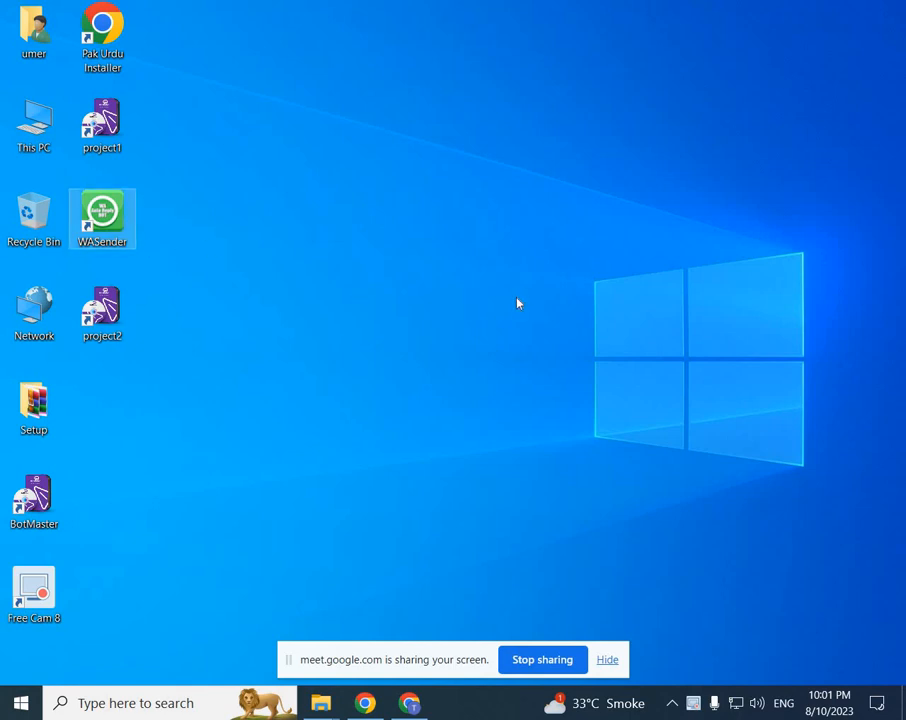
{"action": "key", "text": "Return"}
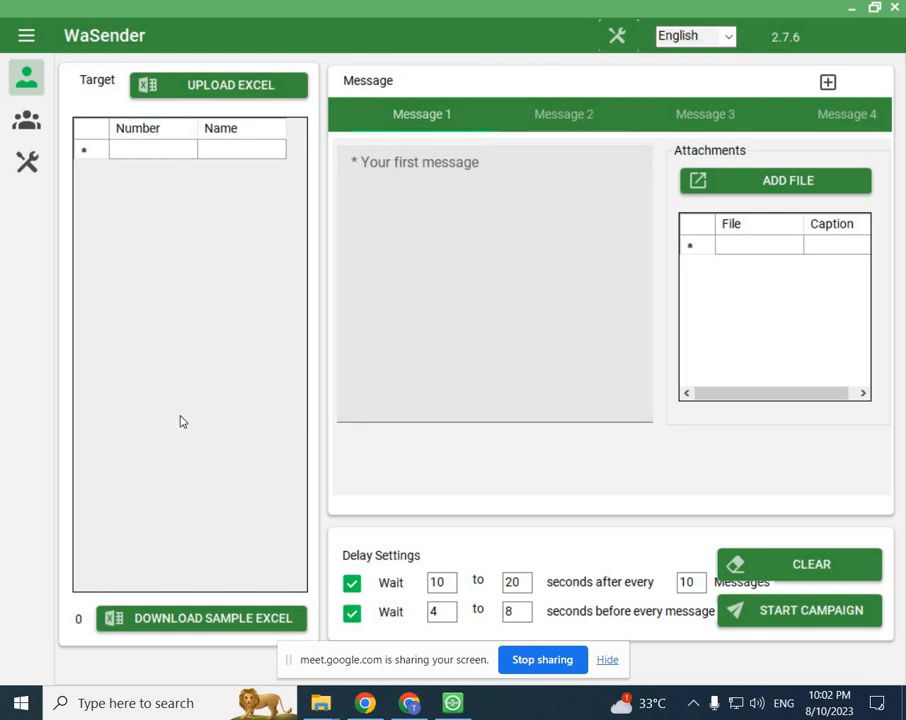
Step: Inspect the file pickers for the target Excel list and the message attachments, closing both without choosing a file
{"action": "left_click", "coordinate": [377, 382]}
{"action": "left_click", "coordinate": [216, 87]}
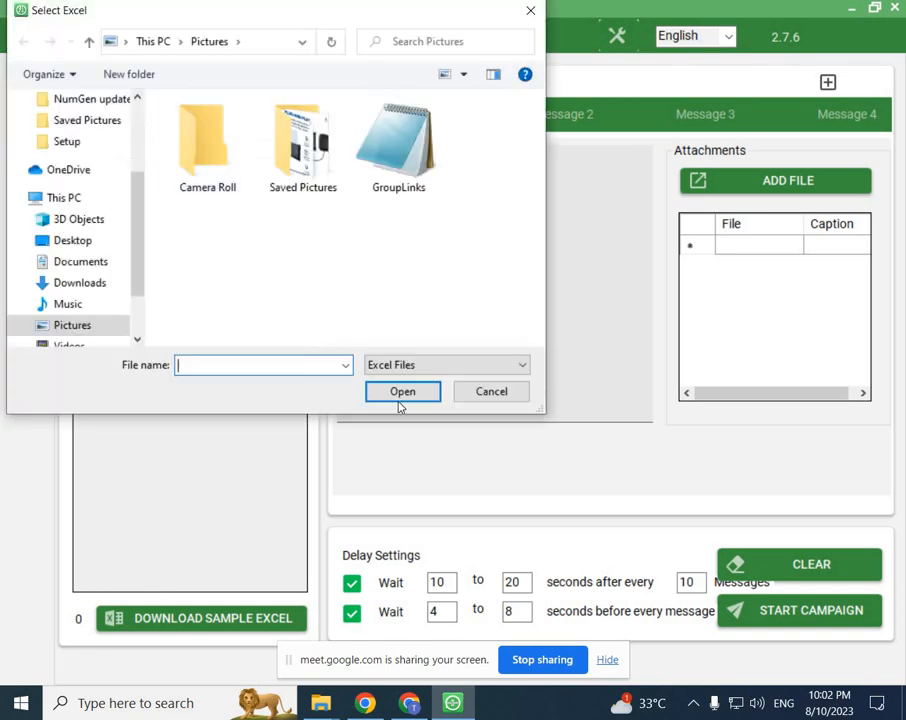
{"action": "left_click", "coordinate": [485, 396]}
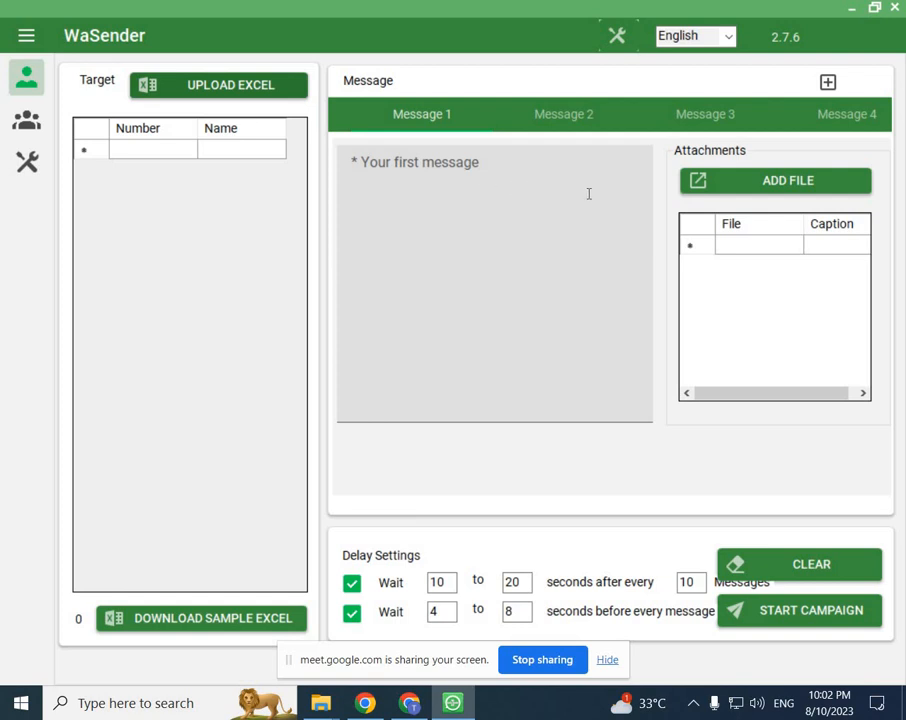
{"action": "left_click", "coordinate": [439, 186]}
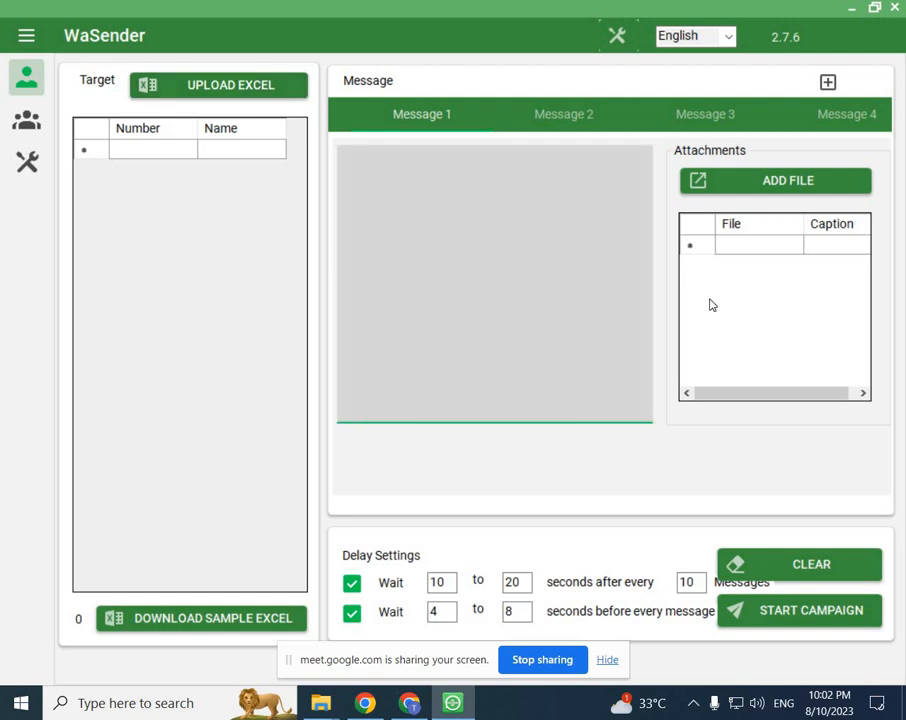
{"action": "left_click", "coordinate": [787, 178]}
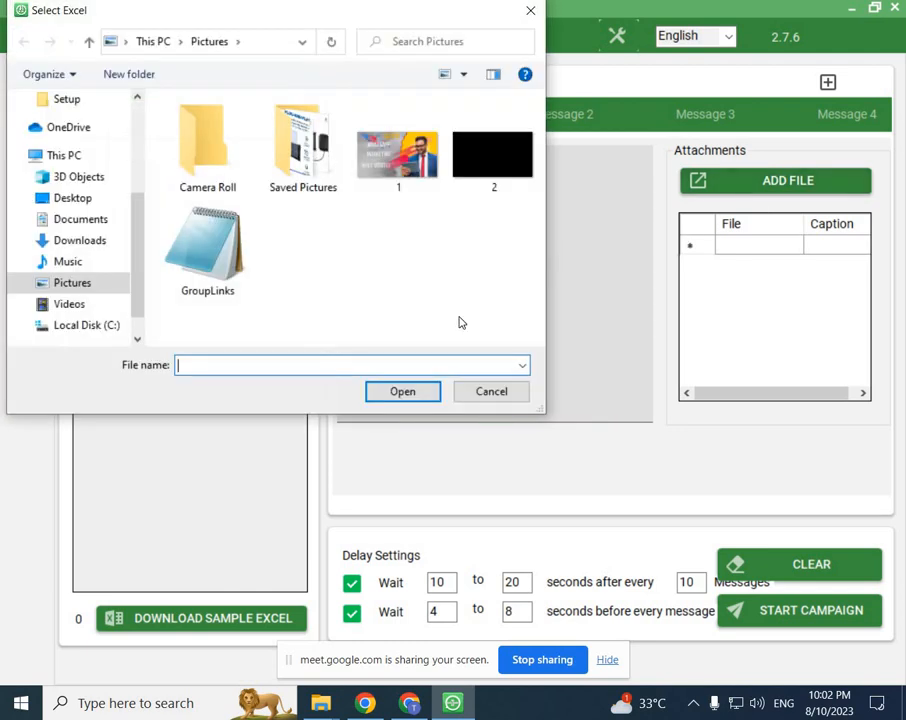
{"action": "left_click", "coordinate": [475, 391]}
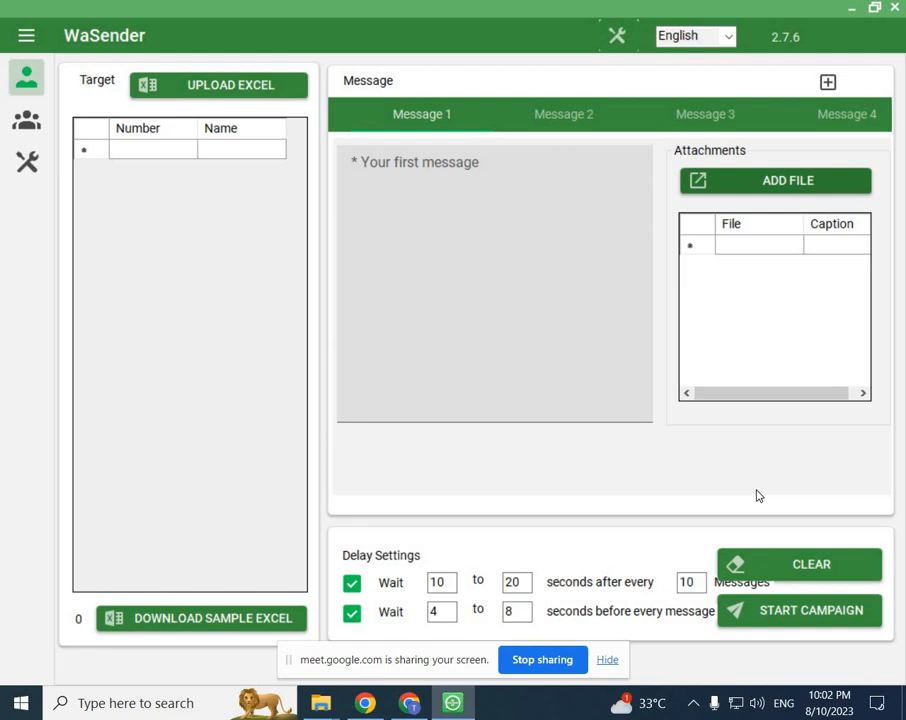
Step: Examine the wait-time fields in the delay settings without changing them
{"action": "left_click", "coordinate": [438, 612]}
{"action": "left_click", "coordinate": [440, 582]}
{"action": "left_click", "coordinate": [511, 589]}
{"action": "left_click", "coordinate": [452, 611]}
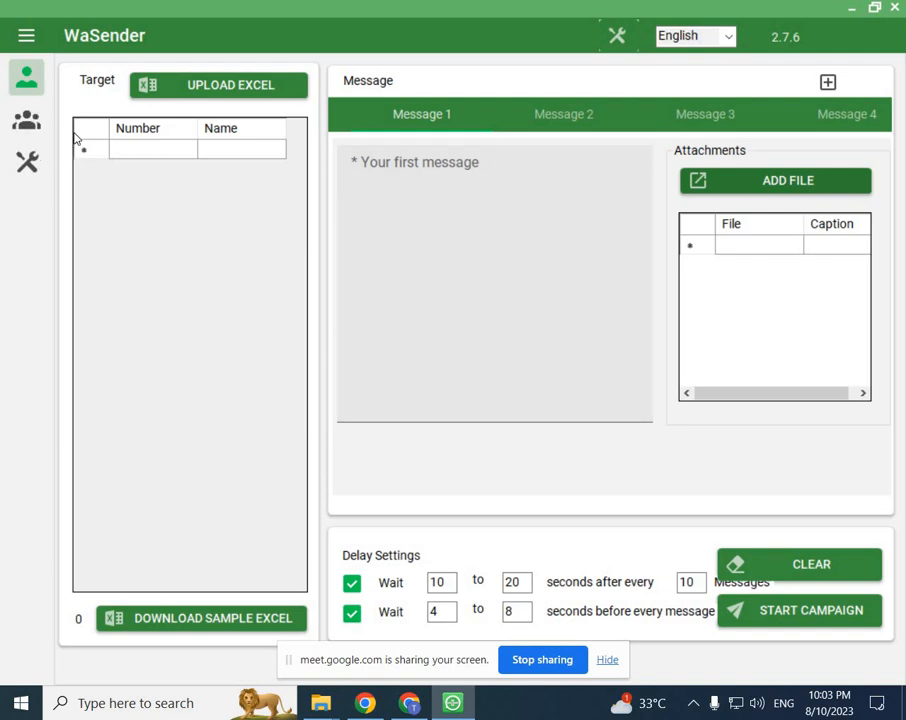
Step: Examine the full set of WhatsApp tools offered in WaSender, then close the program
{"action": "left_click", "coordinate": [25, 167]}
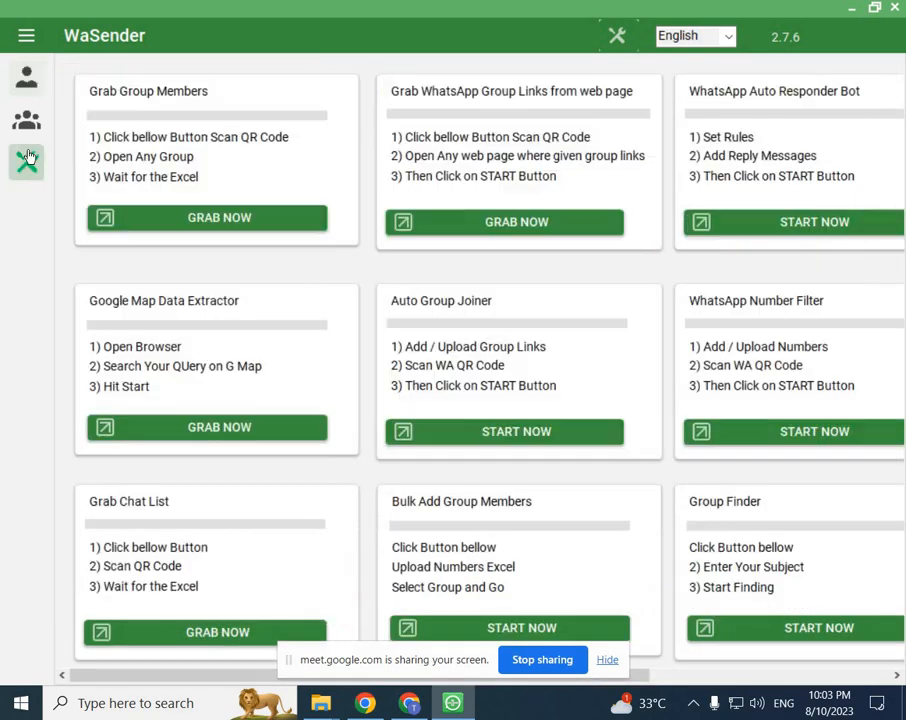
{"action": "left_click", "coordinate": [29, 94]}
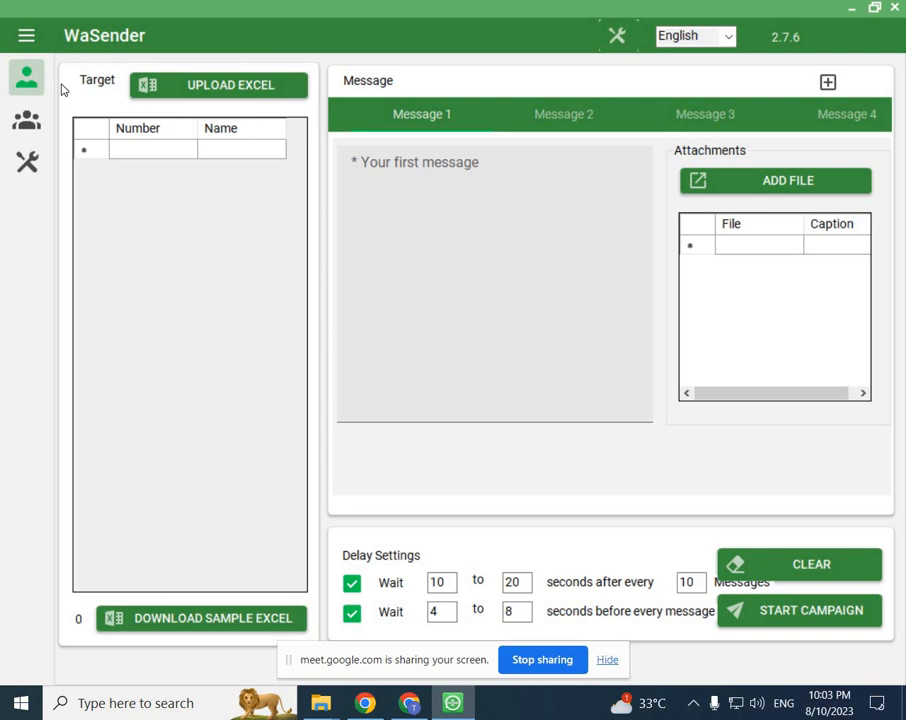
{"action": "left_click", "coordinate": [27, 163]}
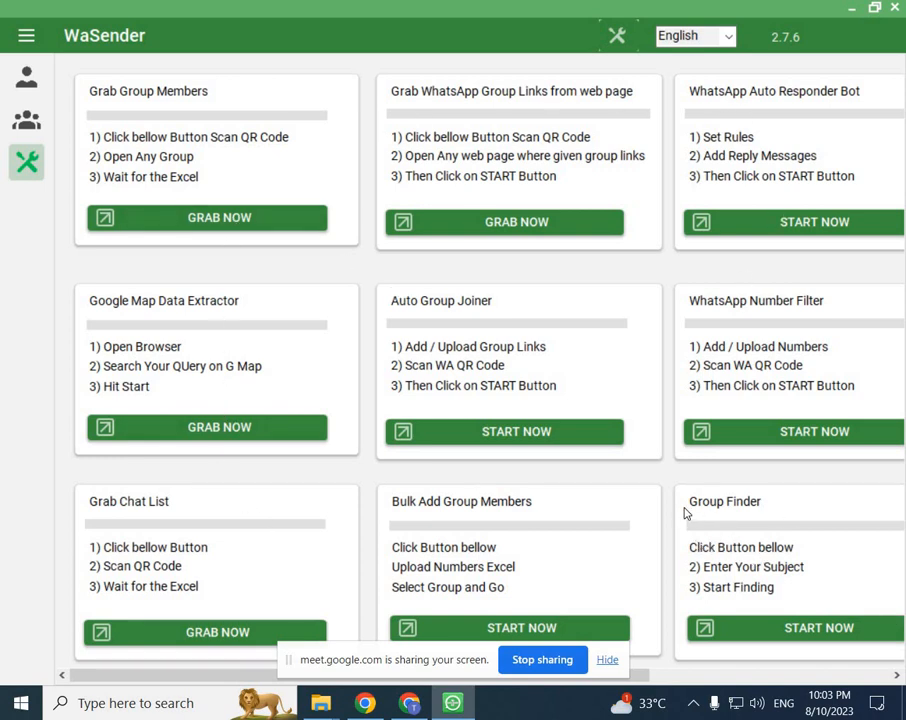
{"action": "scroll", "coordinate": [686, 511], "scroll_direction": "right", "scroll_amount": 3}
{"action": "scroll", "coordinate": [694, 515], "scroll_direction": "left", "scroll_amount": 3}
{"action": "left_click", "coordinate": [900, 9]}
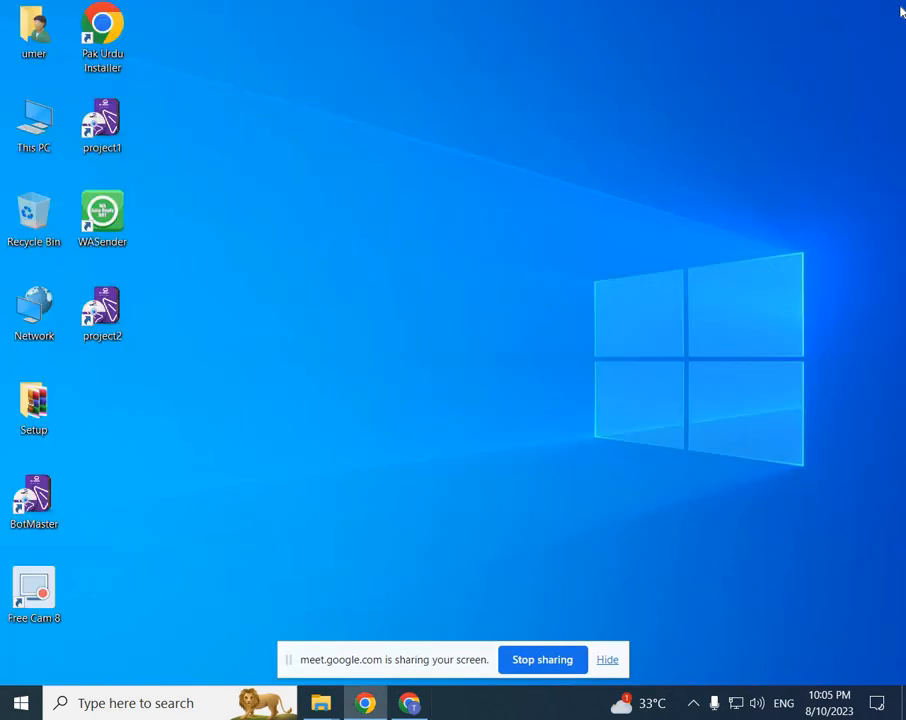
Step: Inspect the contents of the WA Sender archive in the desktop's Setup folder, then close the archive and the folder
{"action": "right_click", "coordinate": [500, 290]}
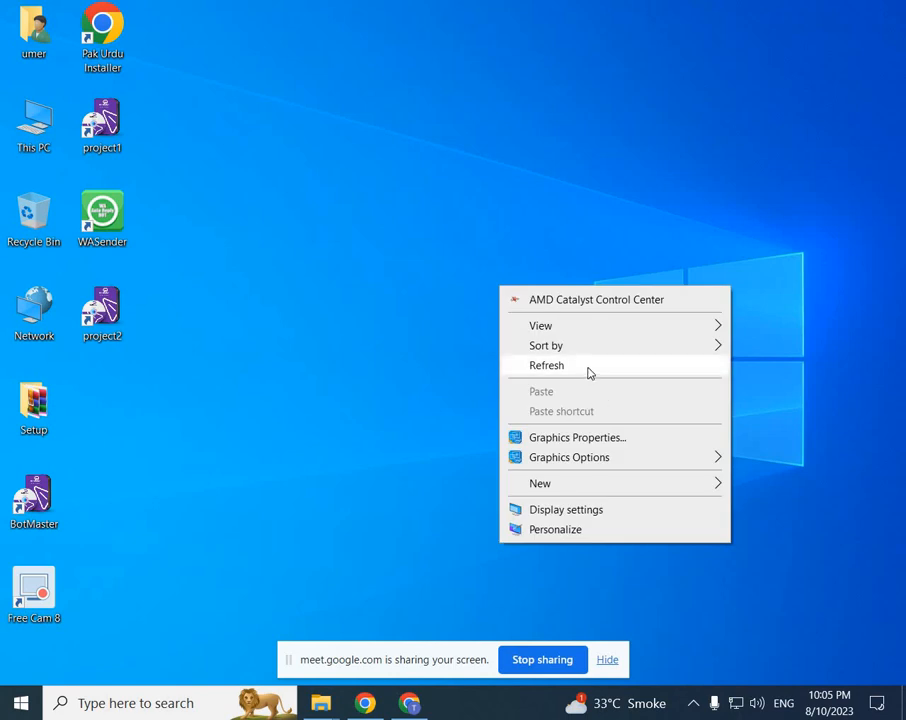
{"action": "left_click", "coordinate": [589, 370]}
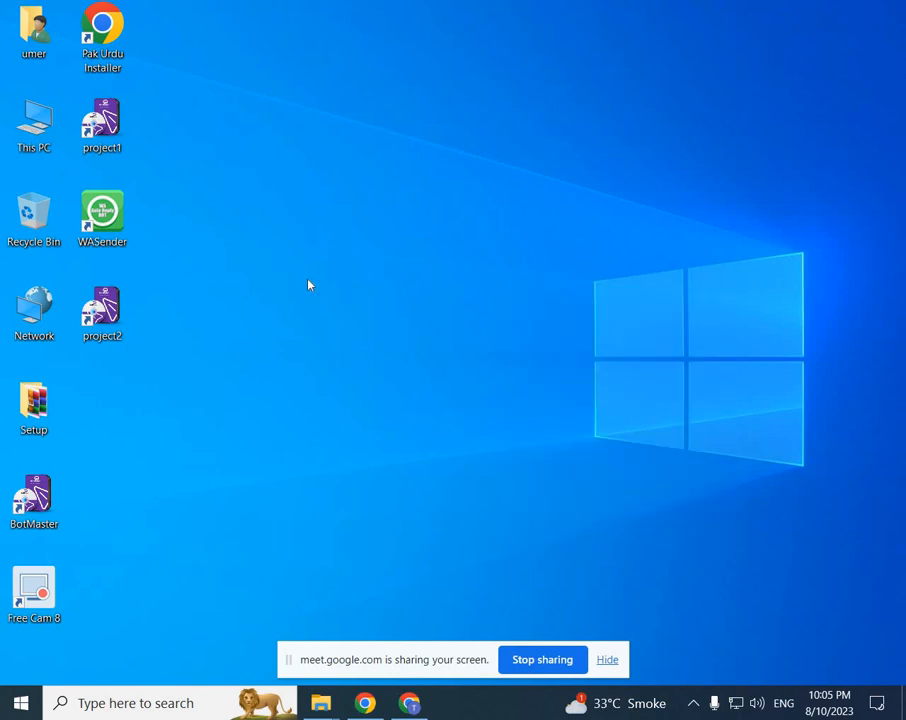
{"action": "double_click", "coordinate": [36, 422]}
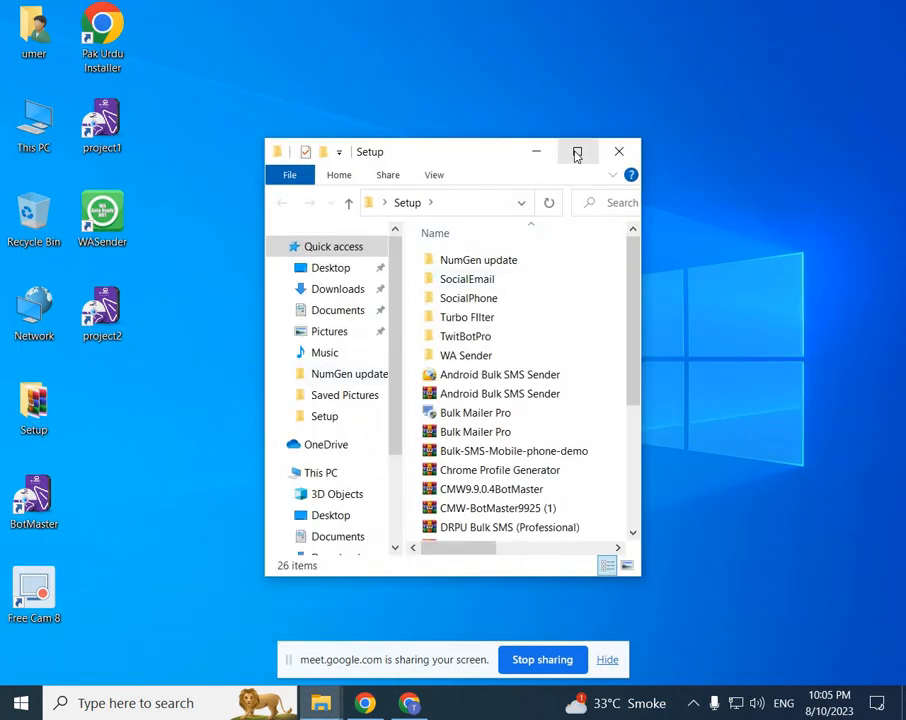
{"action": "left_click", "coordinate": [577, 153]}
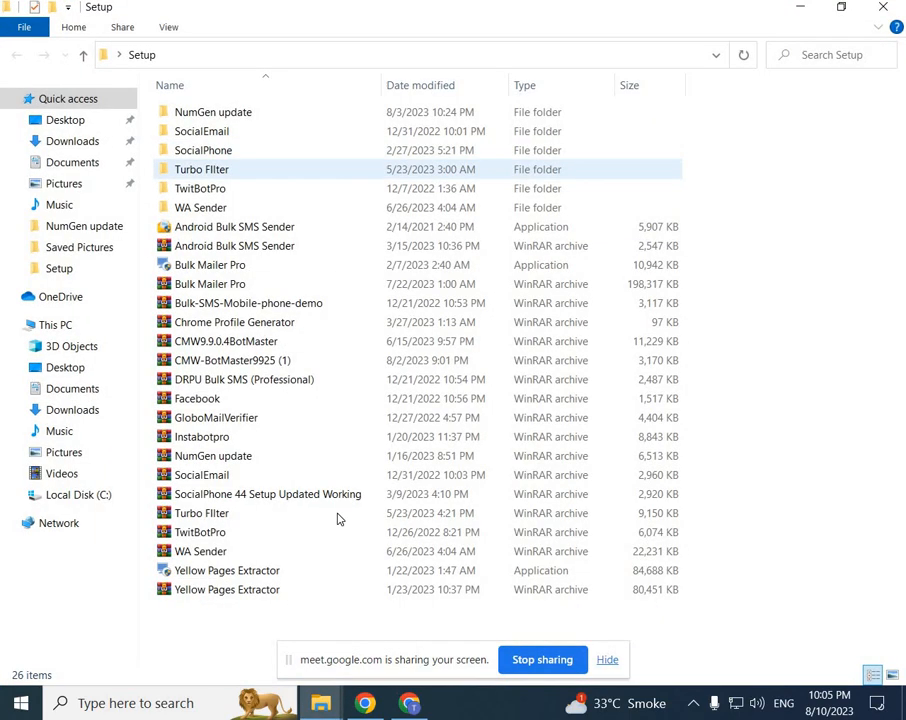
{"action": "double_click", "coordinate": [230, 550]}
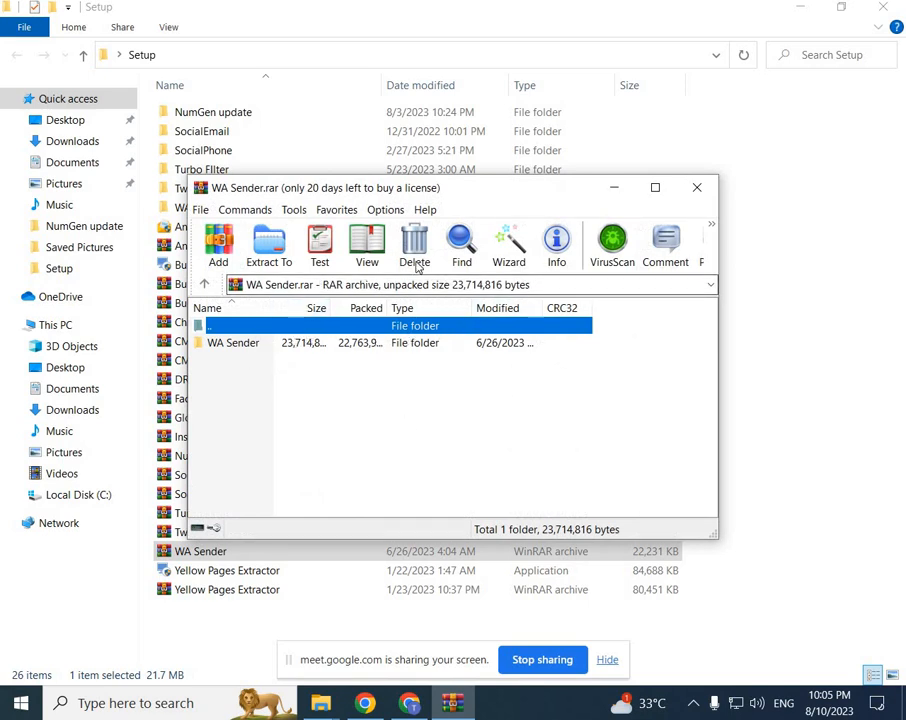
{"action": "left_click", "coordinate": [697, 187]}
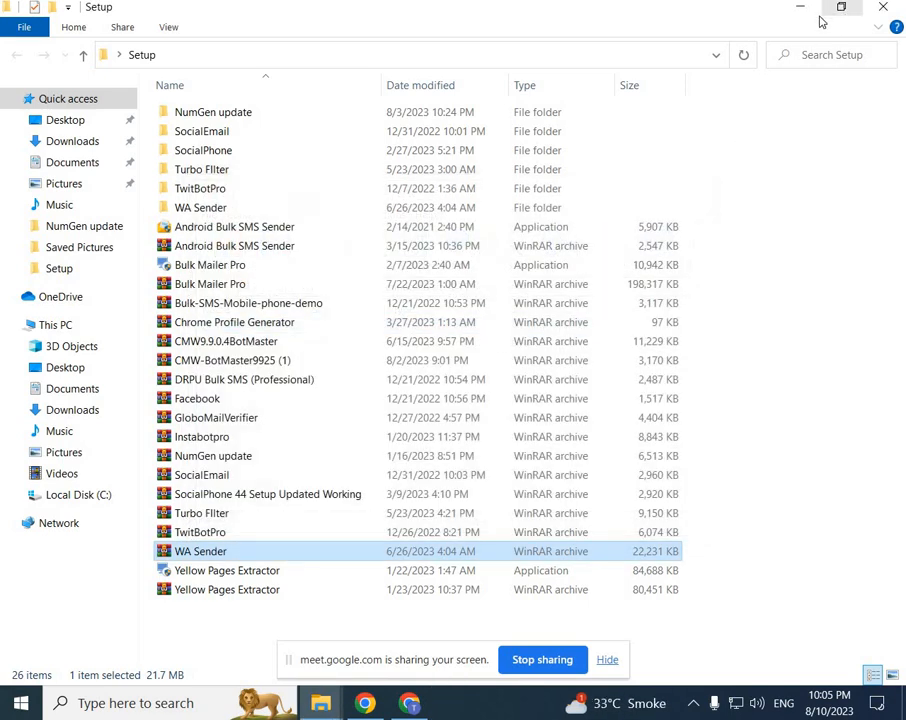
{"action": "left_click", "coordinate": [883, 7]}
Step: Refresh the desktop and start WASender again
{"action": "right_click", "coordinate": [391, 284]}
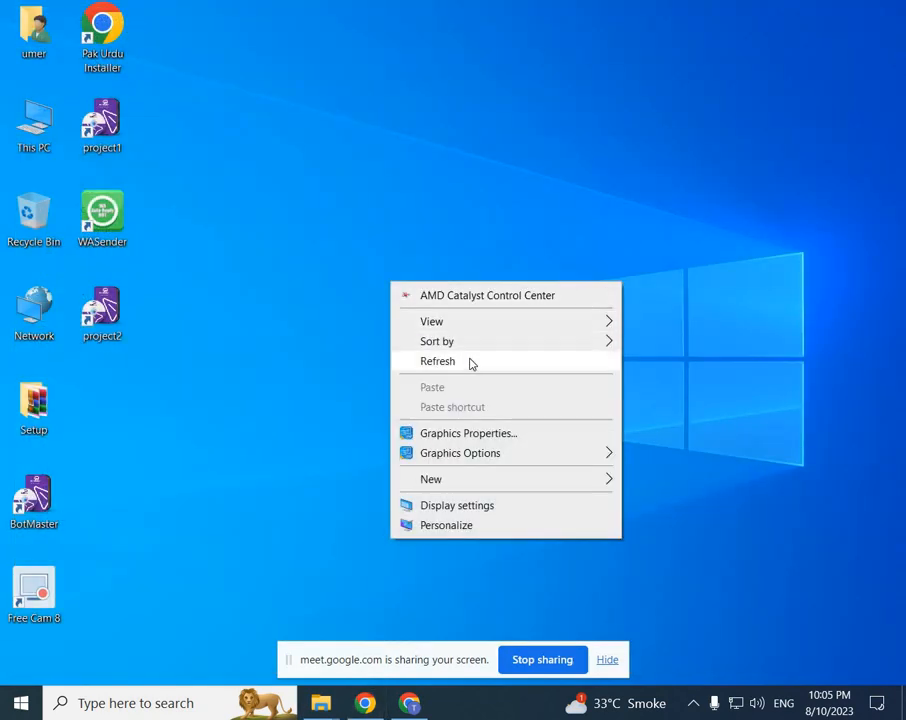
{"action": "left_click", "coordinate": [472, 364]}
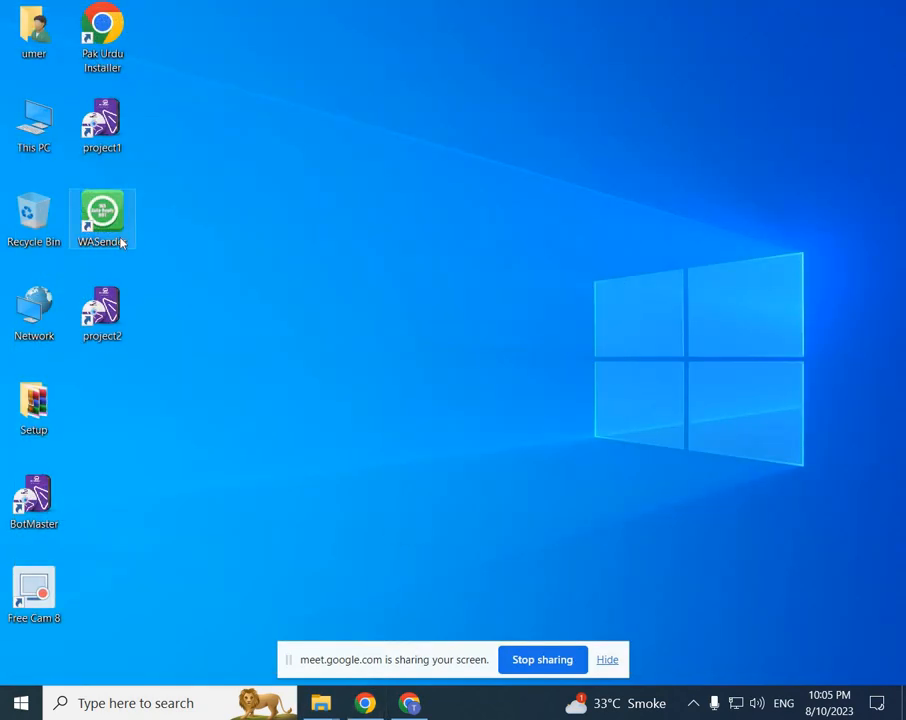
{"action": "left_click", "coordinate": [119, 240]}
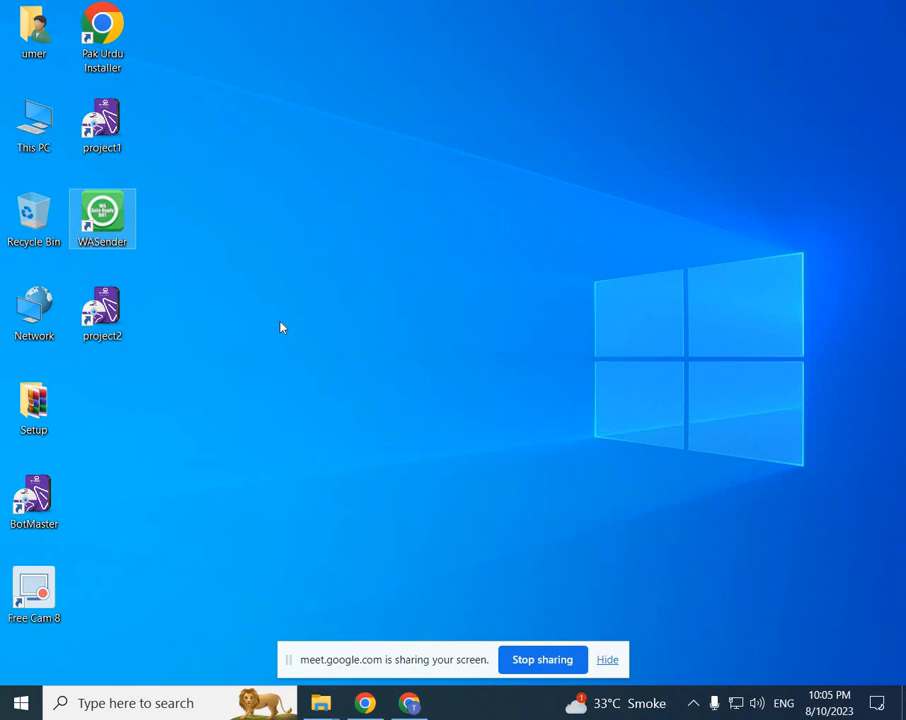
{"action": "key", "text": "Return"}
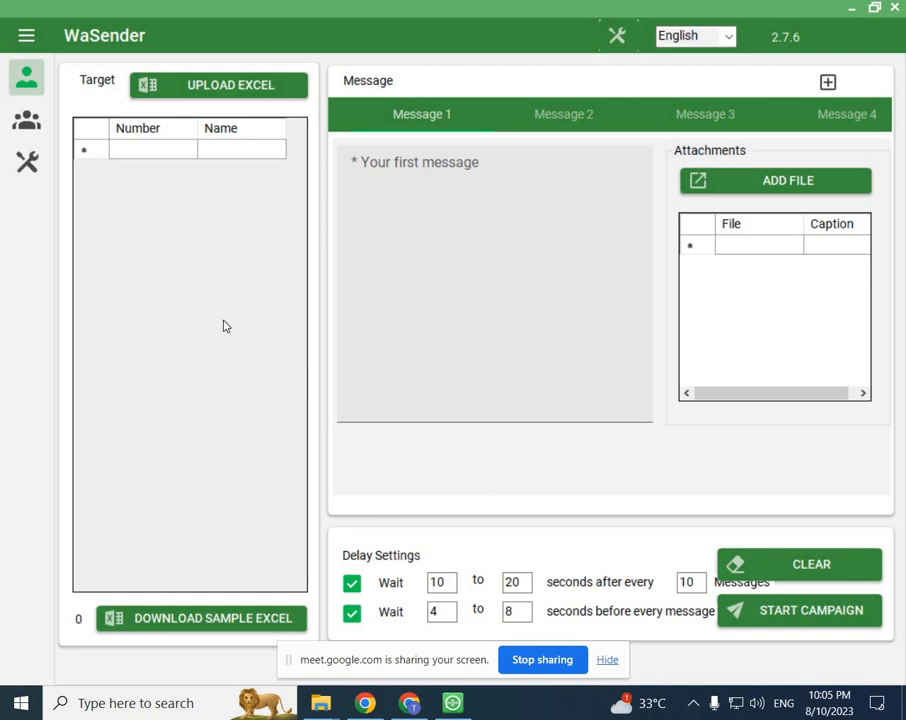
Step: Open the Google Map Data Extractor from WaSender's collection of tools
{"action": "left_click", "coordinate": [31, 165]}
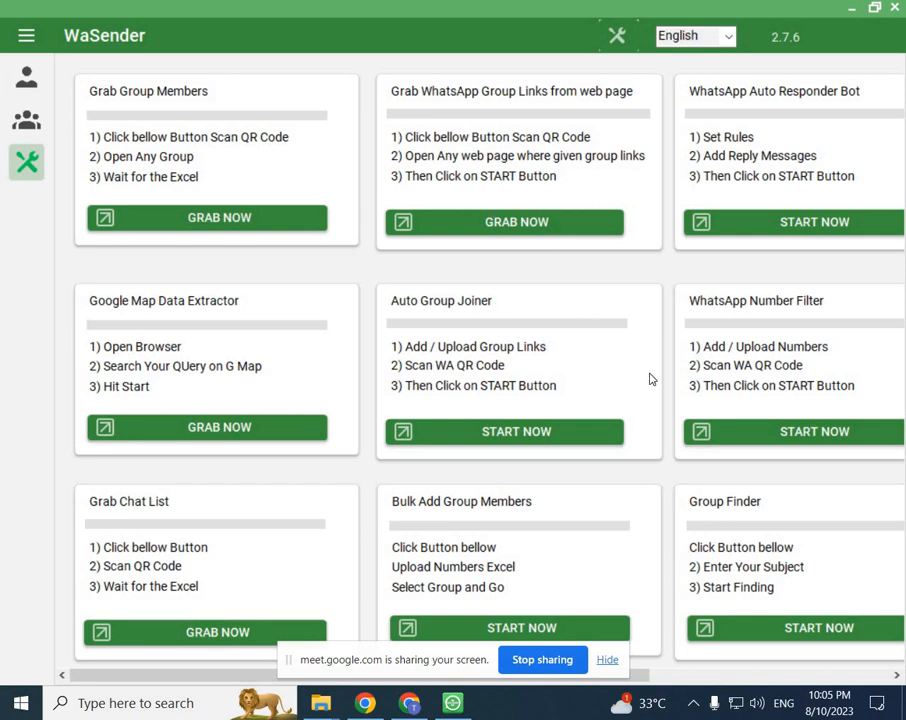
{"action": "scroll", "coordinate": [651, 378], "scroll_direction": "right", "scroll_amount": 3}
{"action": "scroll", "coordinate": [651, 378], "scroll_direction": "left", "scroll_amount": 3}
{"action": "scroll", "coordinate": [651, 378], "scroll_direction": "right", "scroll_amount": 3}
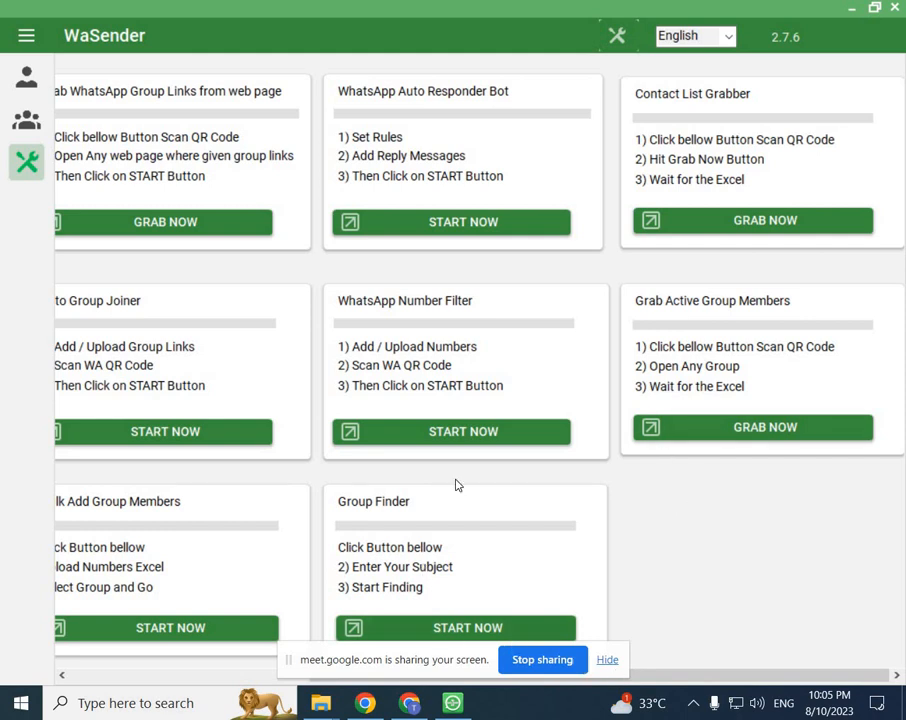
{"action": "scroll", "coordinate": [459, 483], "scroll_direction": "left", "scroll_amount": 3}
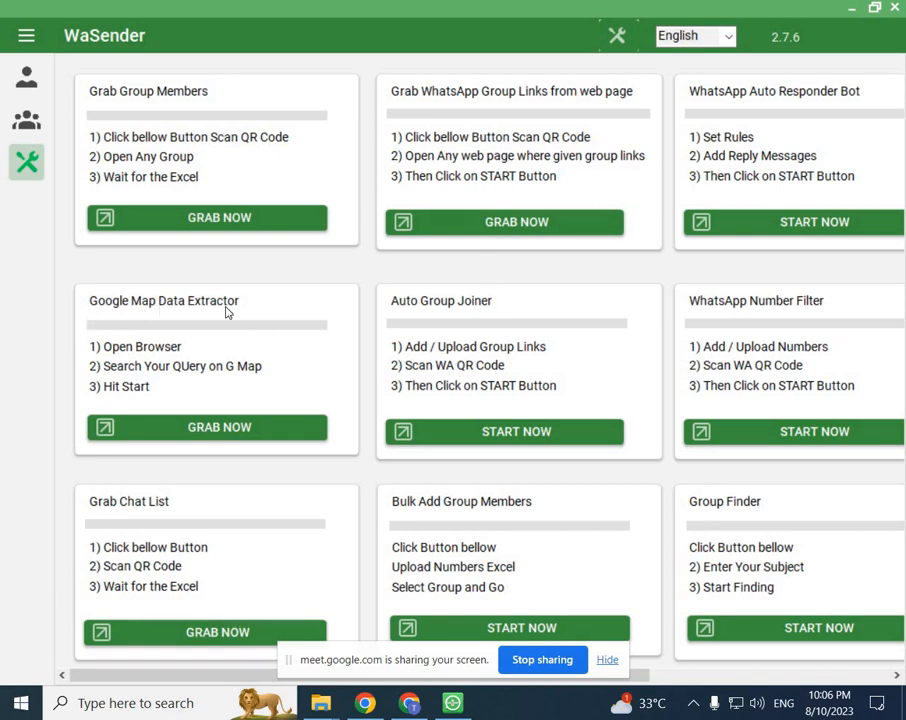
{"action": "left_click", "coordinate": [228, 435]}
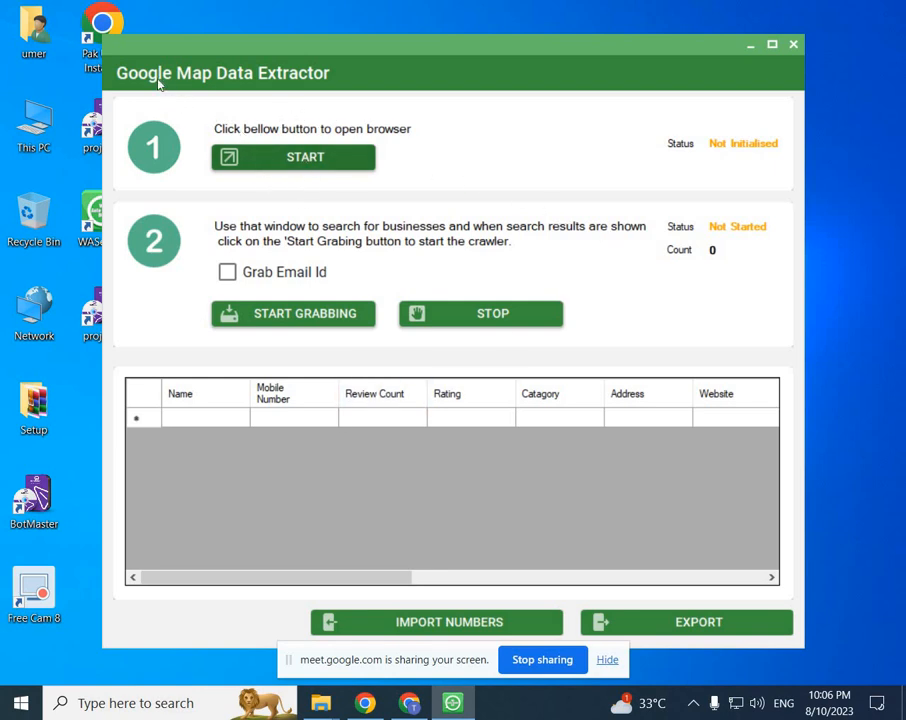
Step: Start the extractor's browser with a search for "Digital Marketing Karachi" and minimise the results window
{"action": "left_click", "coordinate": [266, 162]}
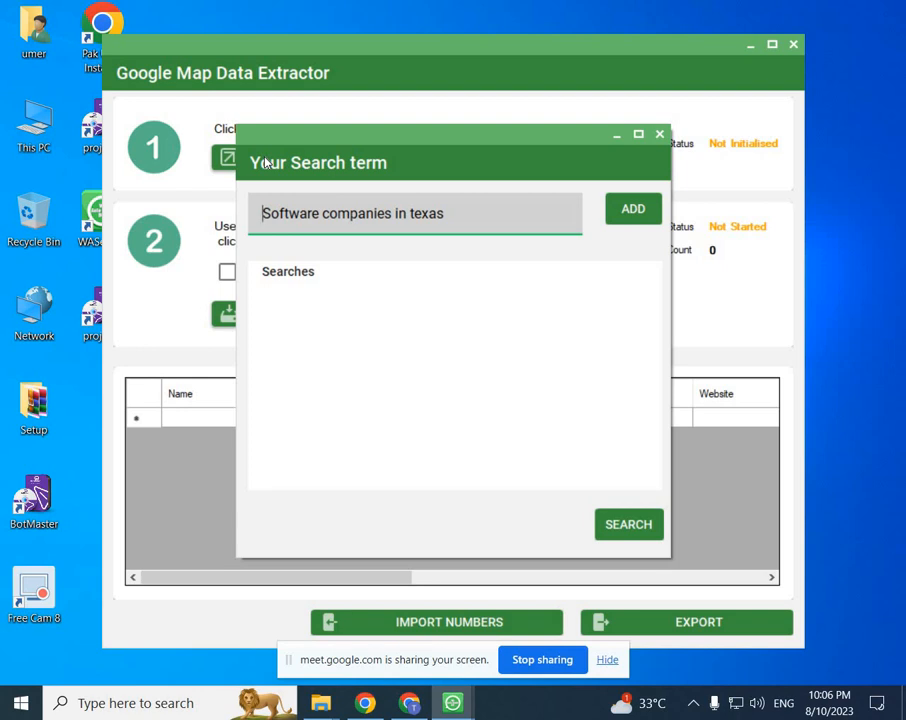
{"action": "key", "text": "ctrl+a"}
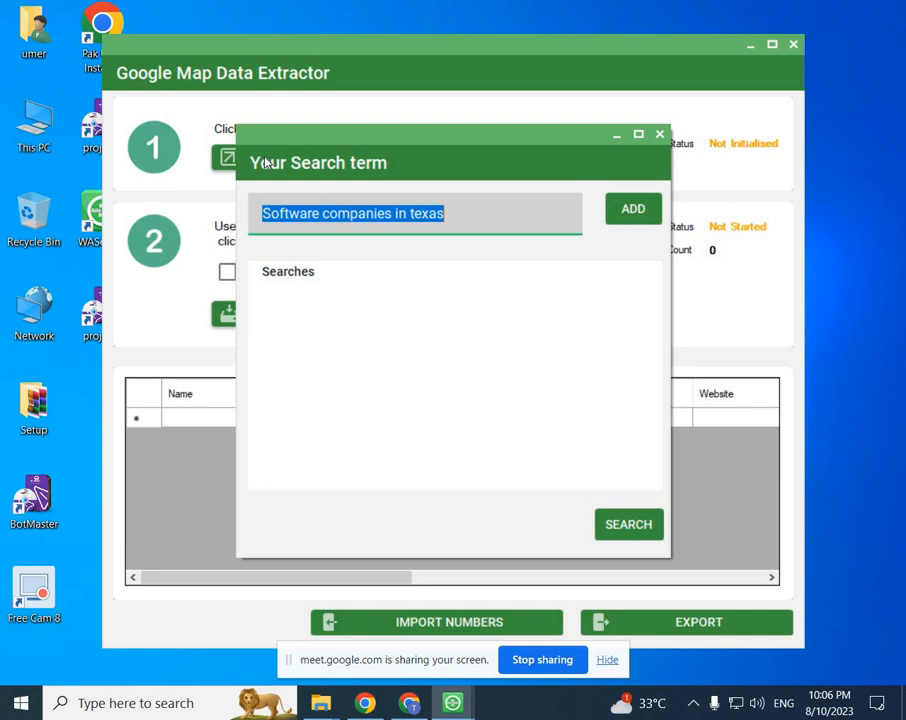
{"action": "type", "text": "D"}
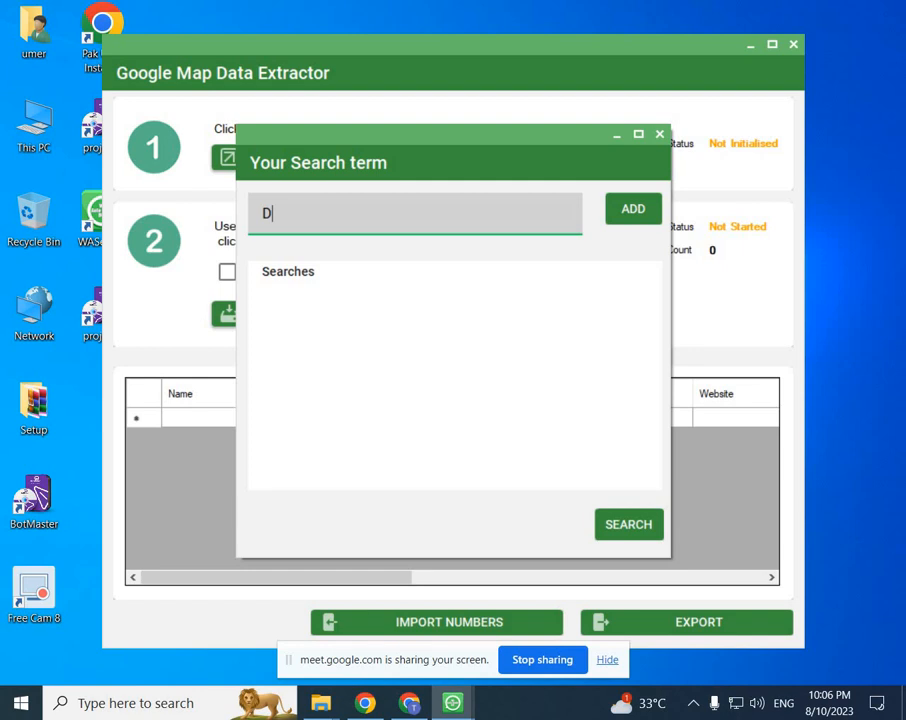
{"action": "type", "text": "igital Mar"}
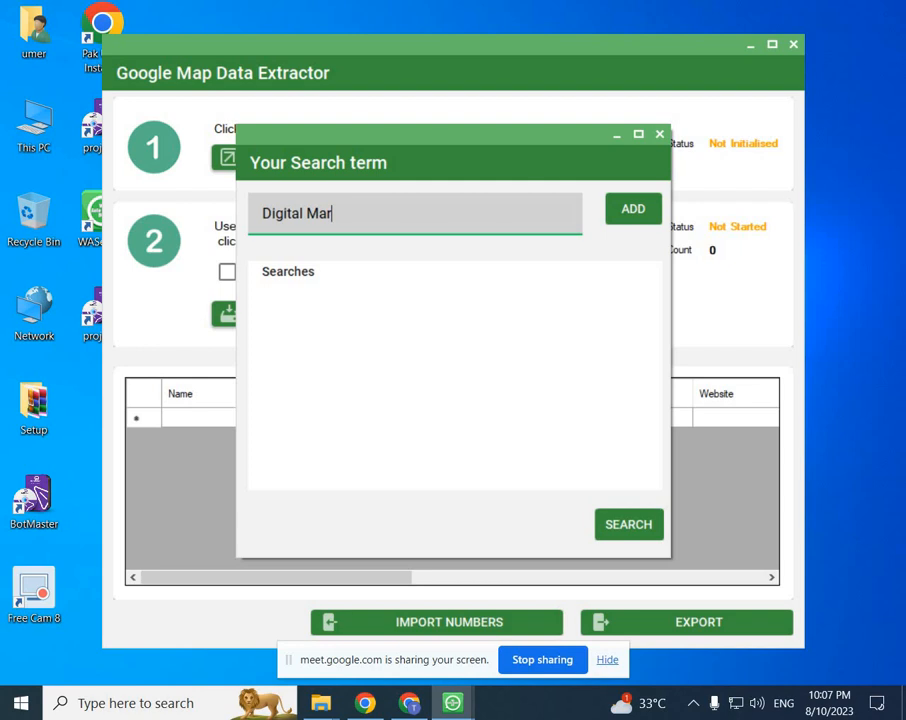
{"action": "type", "text": "keting Karac"}
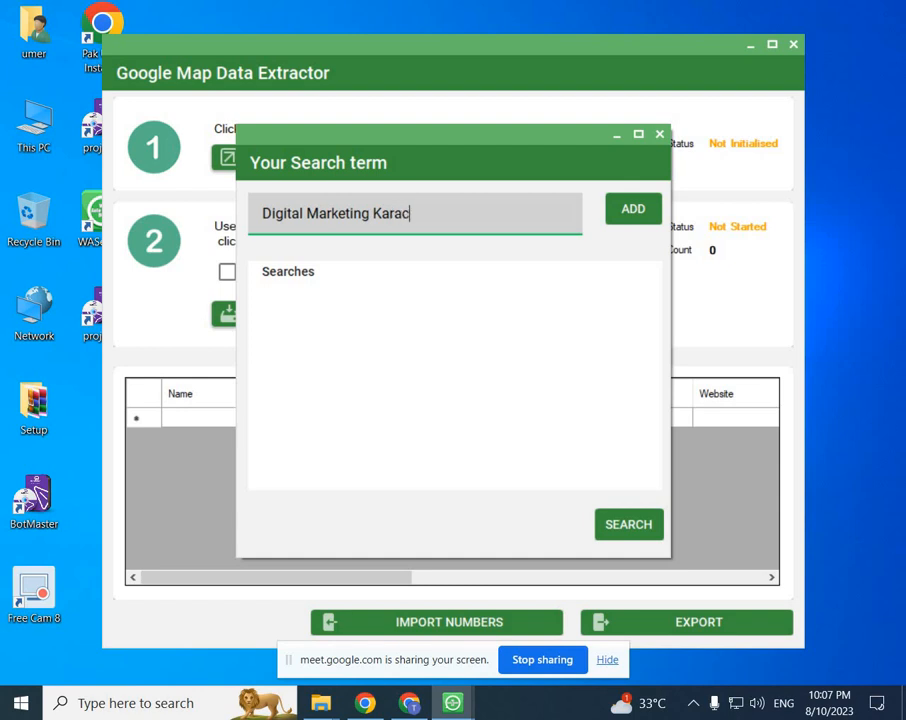
{"action": "type", "text": "hi"}
{"action": "left_click", "coordinate": [623, 212]}
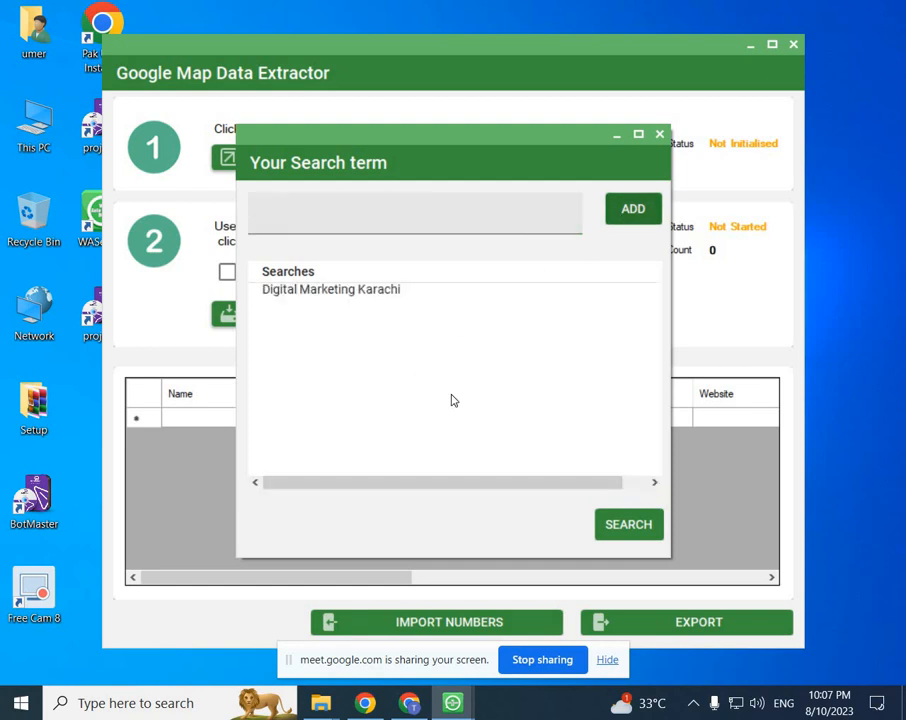
{"action": "left_click", "coordinate": [628, 538]}
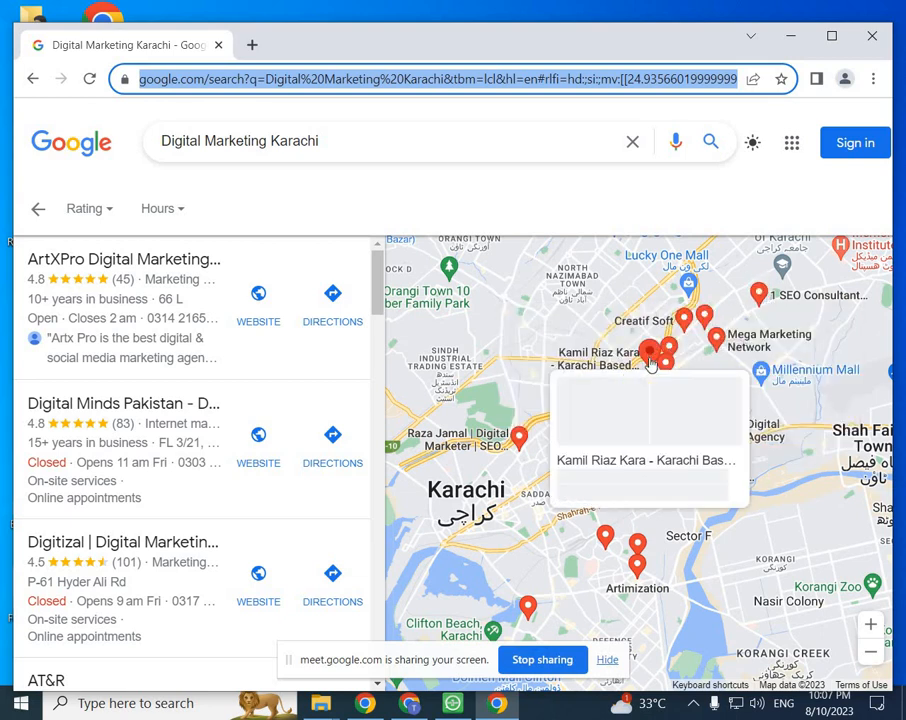
{"action": "left_click", "coordinate": [792, 38]}
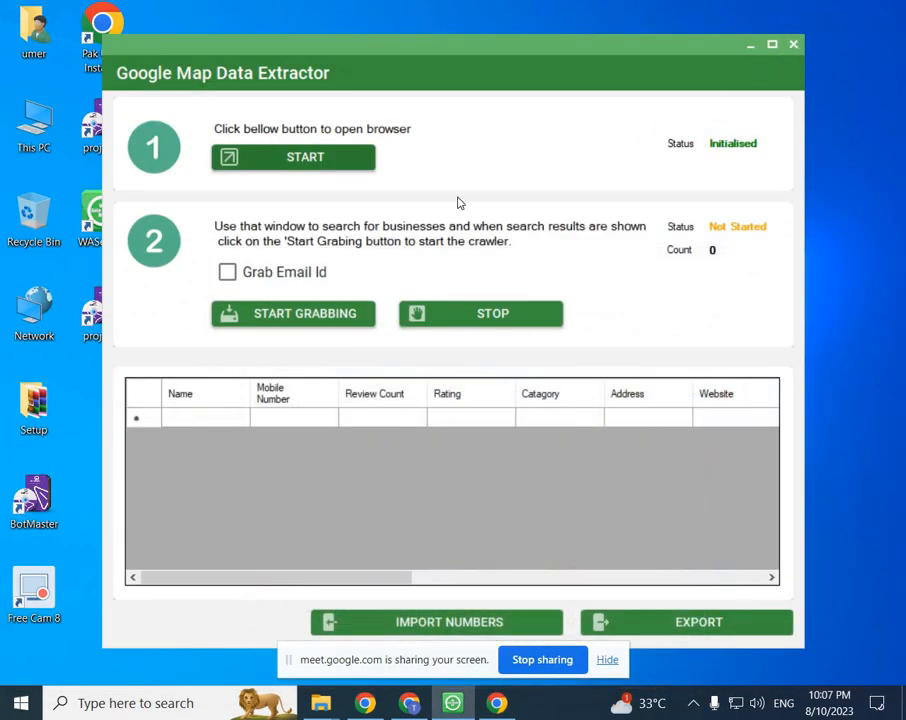
Step: Start grabbing the "Digital Marketing Karachi" listings, check the crawler at work in the browser, and minimise that window
{"action": "left_click", "coordinate": [295, 313]}
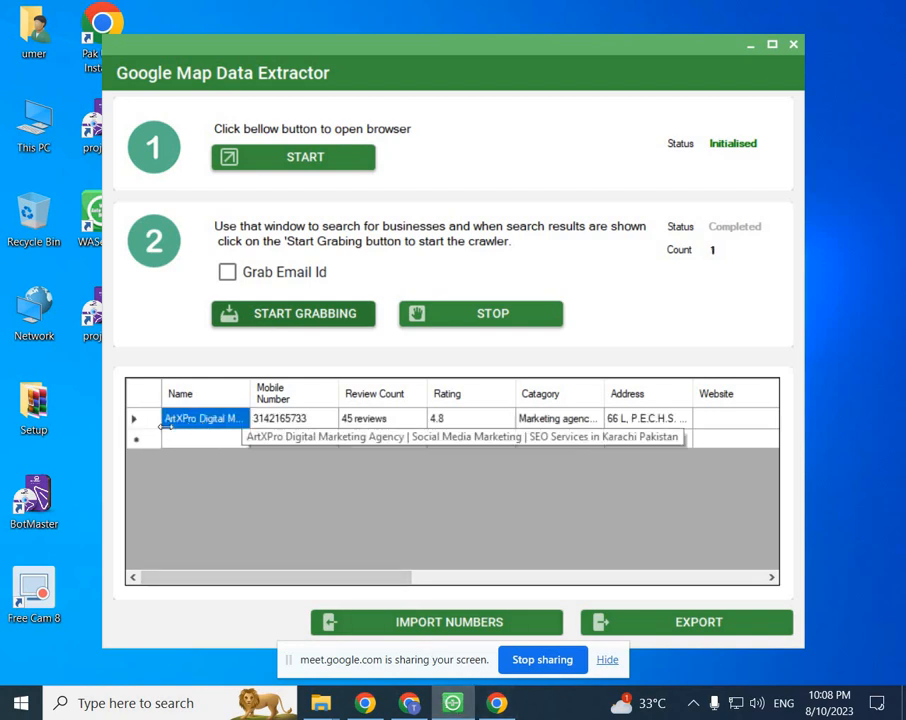
{"action": "left_click", "coordinate": [496, 703]}
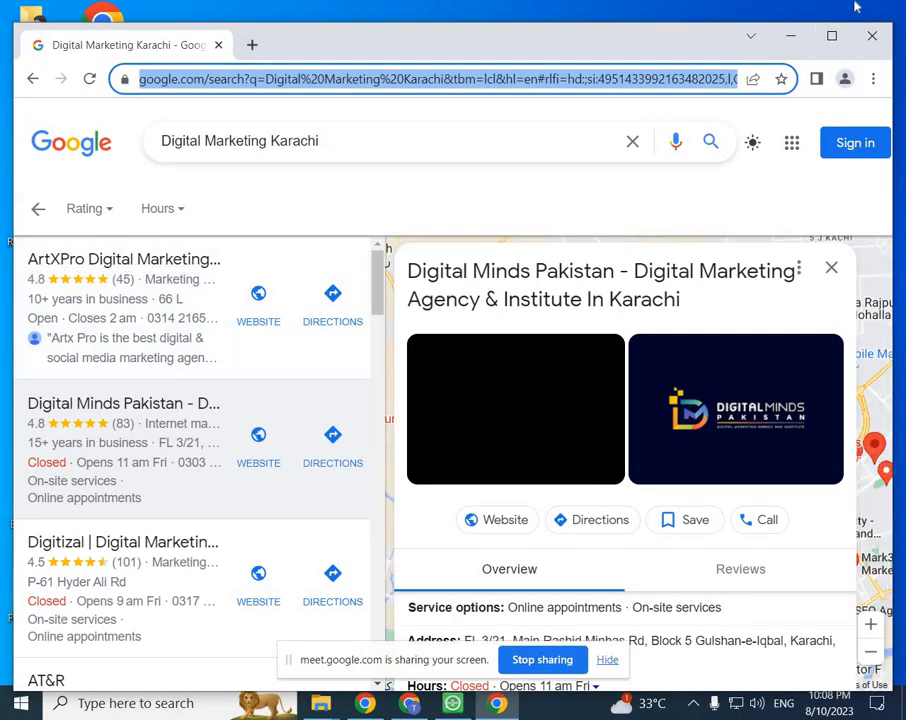
{"action": "left_click", "coordinate": [792, 35]}
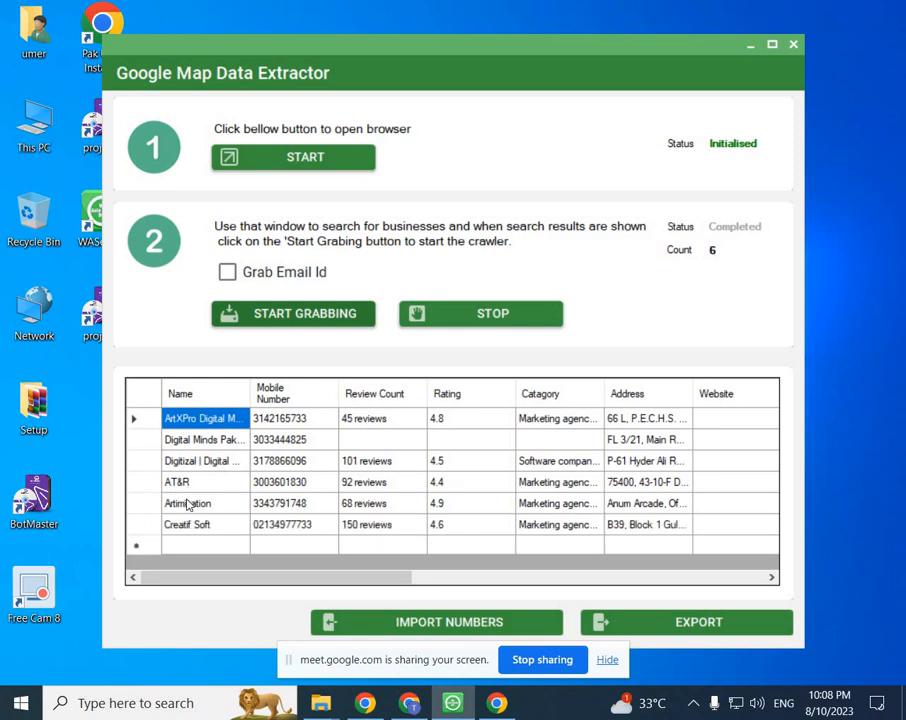
Step: Examine the "Digital Marketing Karachi" business listings in the browser while the crawler runs, then minimise the window
{"action": "left_click", "coordinate": [497, 703]}
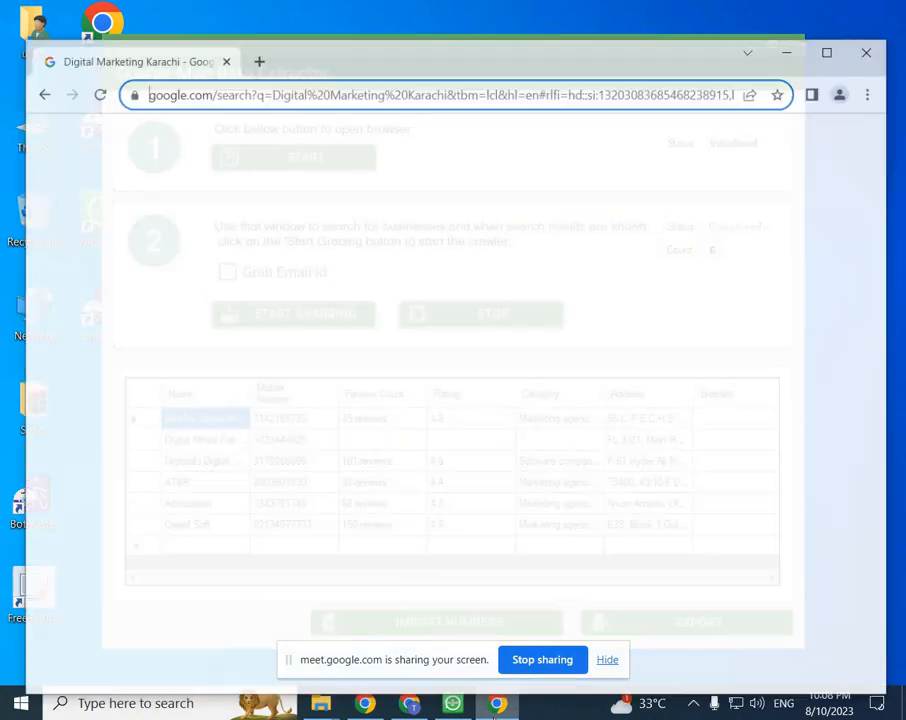
{"action": "left_click", "coordinate": [178, 578]}
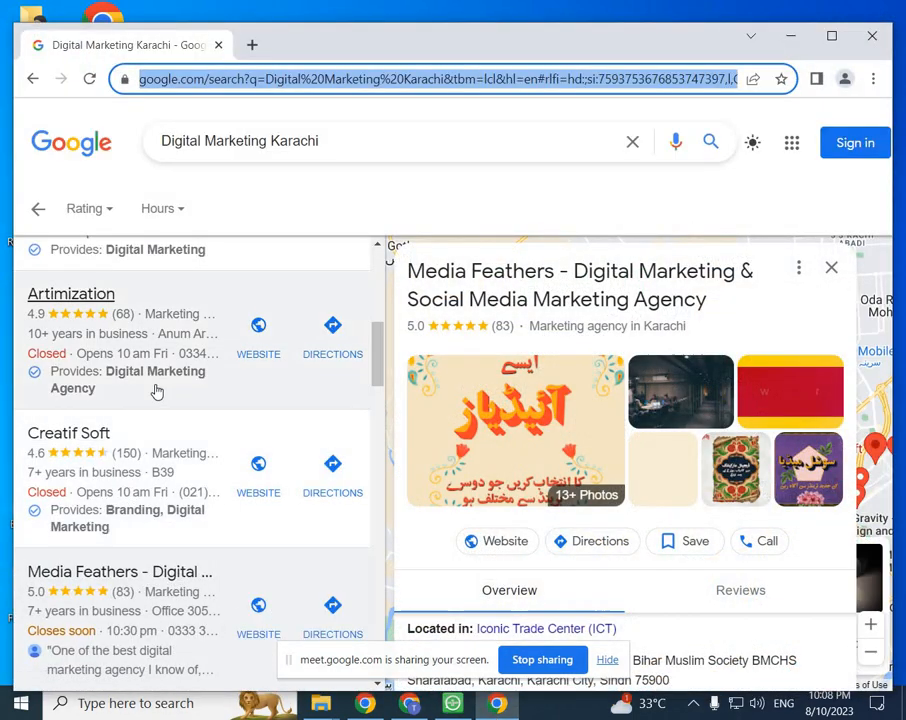
{"action": "scroll", "coordinate": [180, 372], "scroll_direction": "up", "scroll_amount": 5}
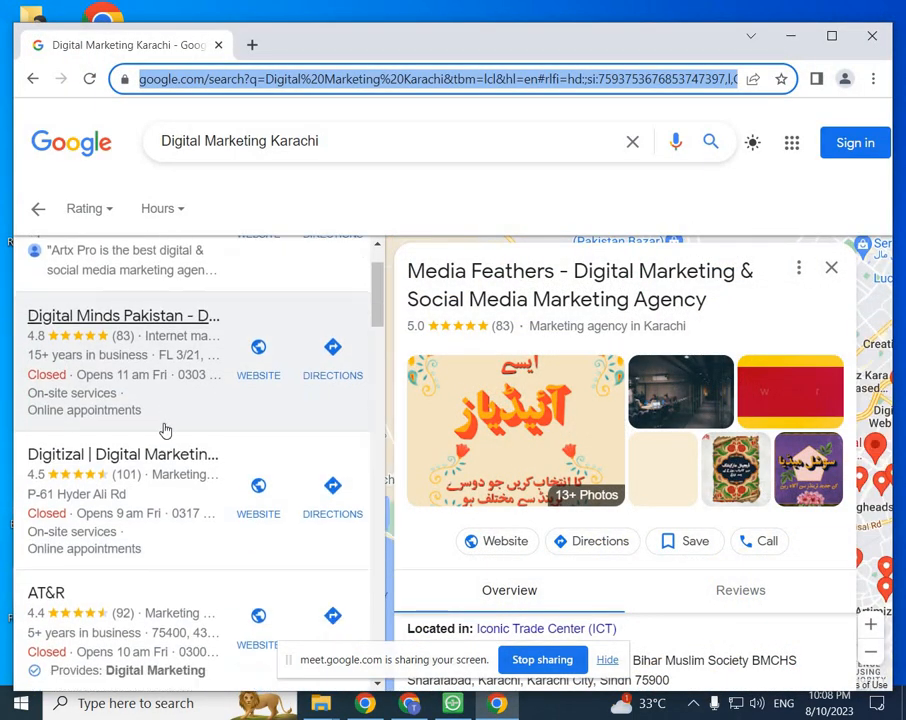
{"action": "scroll", "coordinate": [163, 429], "scroll_direction": "down", "scroll_amount": 2}
{"action": "scroll", "coordinate": [131, 452], "scroll_direction": "up", "scroll_amount": 3}
{"action": "scroll", "coordinate": [125, 452], "scroll_direction": "down", "scroll_amount": 8}
{"action": "left_click", "coordinate": [125, 452]}
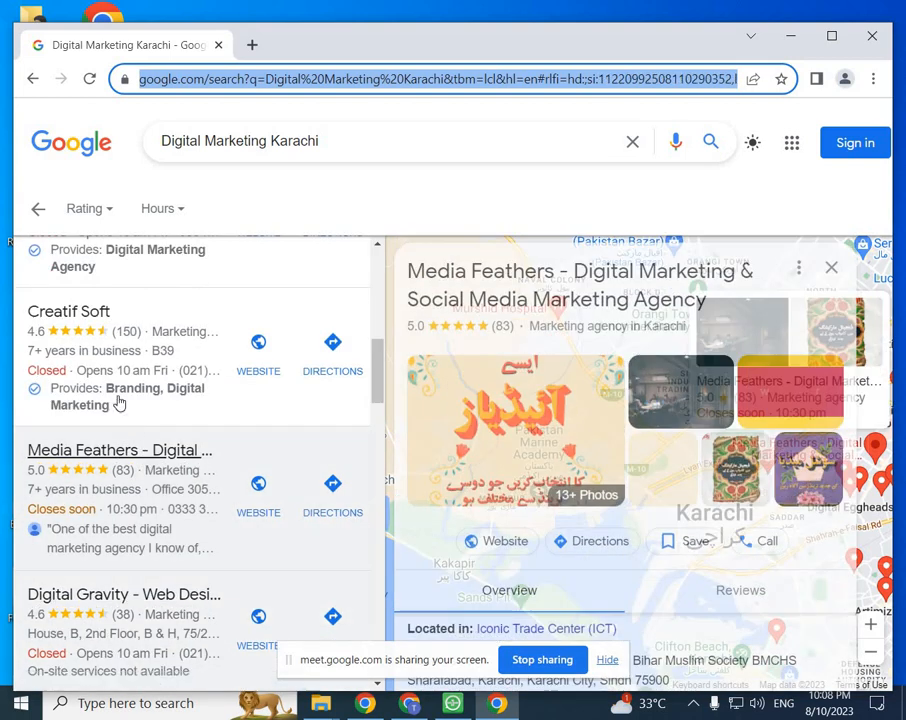
{"action": "scroll", "coordinate": [128, 388], "scroll_direction": "up", "scroll_amount": 3}
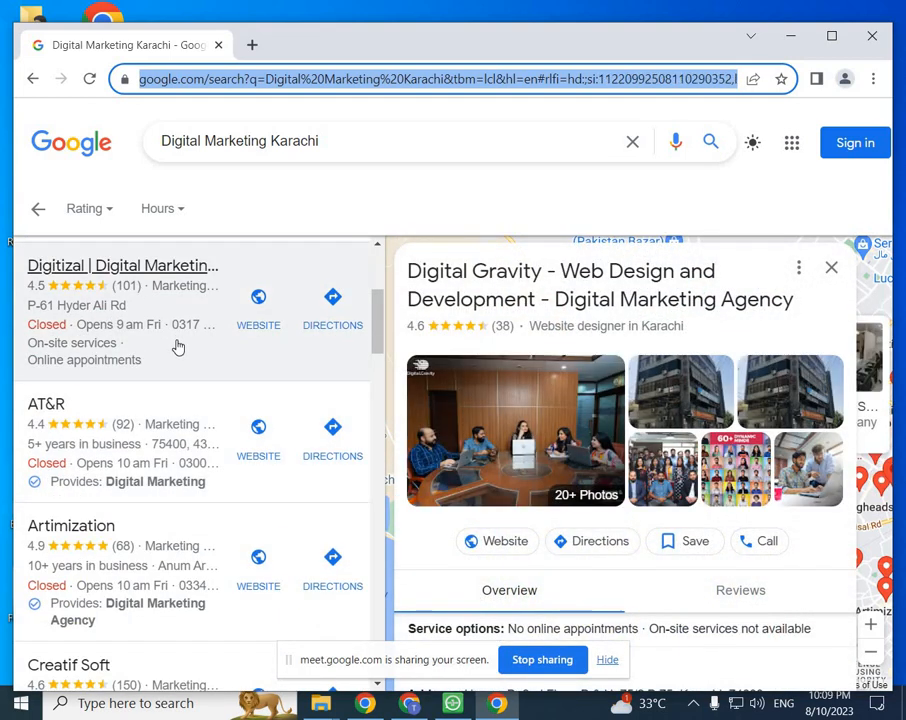
{"action": "scroll", "coordinate": [176, 352], "scroll_direction": "up", "scroll_amount": 3}
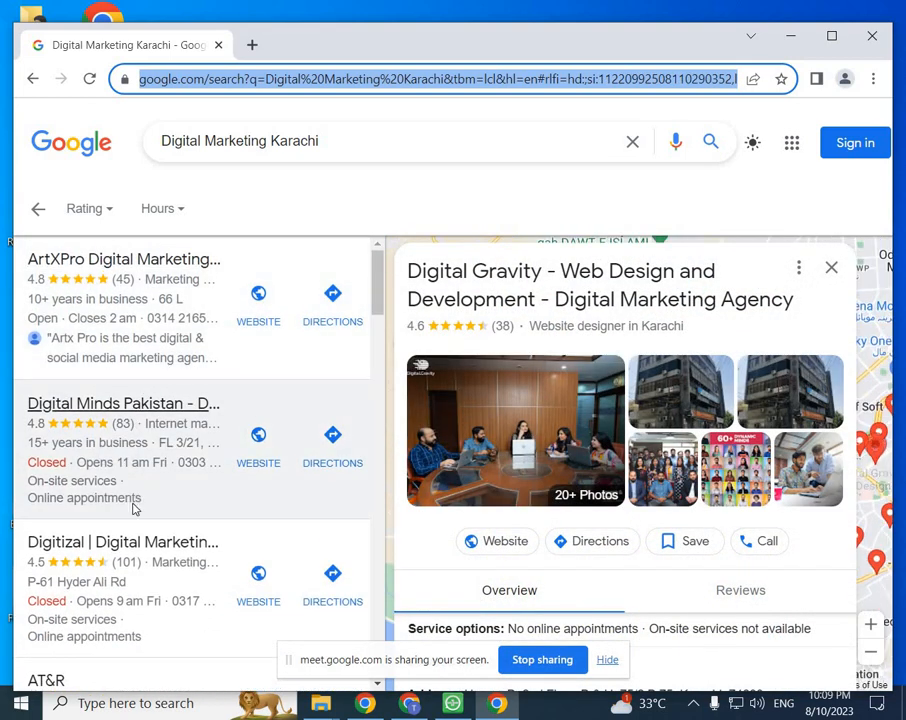
{"action": "scroll", "coordinate": [130, 530], "scroll_direction": "down", "scroll_amount": 8}
{"action": "left_click", "coordinate": [124, 524]}
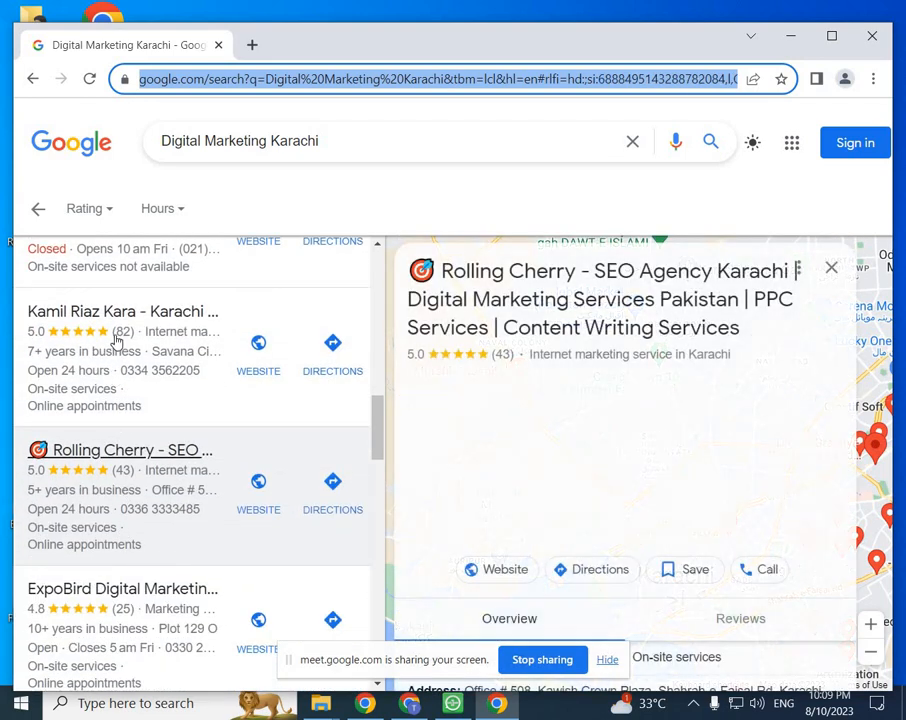
{"action": "scroll", "coordinate": [172, 461], "scroll_direction": "down", "scroll_amount": 3}
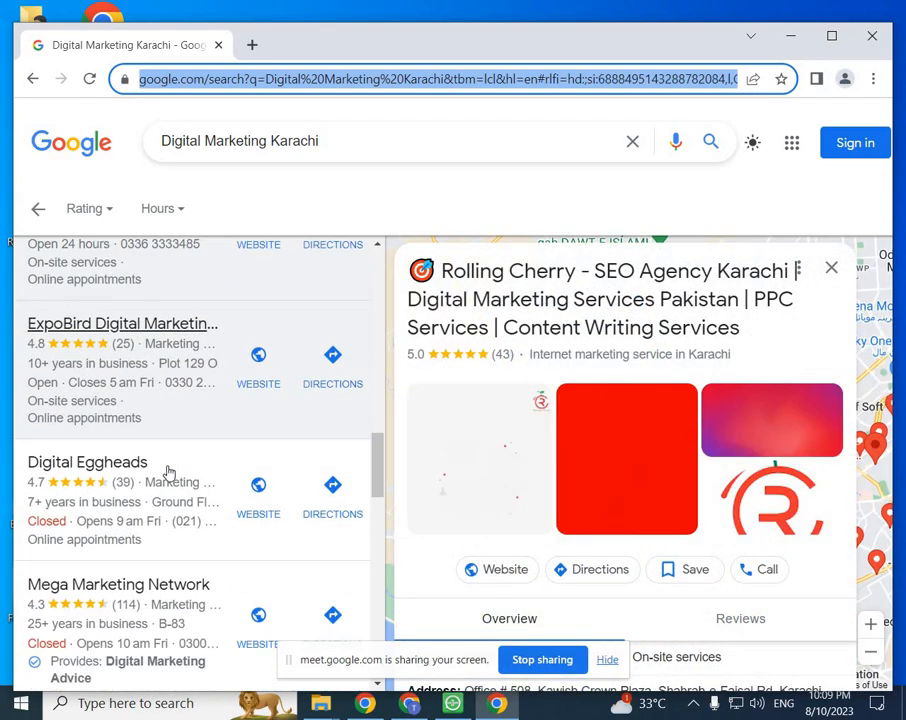
{"action": "scroll", "coordinate": [182, 597], "scroll_direction": "down", "scroll_amount": 2}
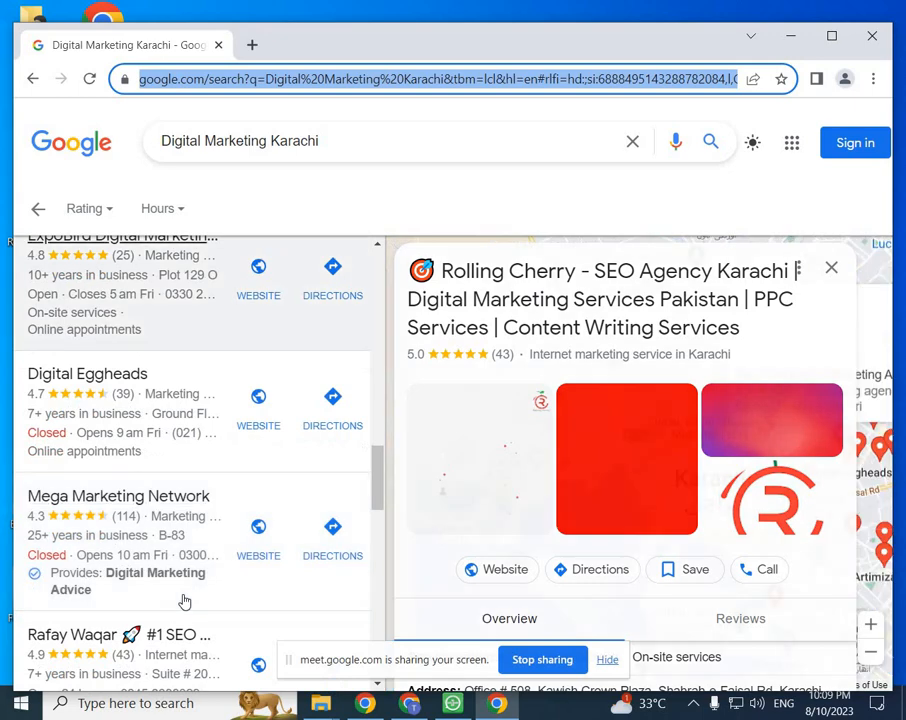
{"action": "scroll", "coordinate": [182, 598], "scroll_direction": "down", "scroll_amount": 5}
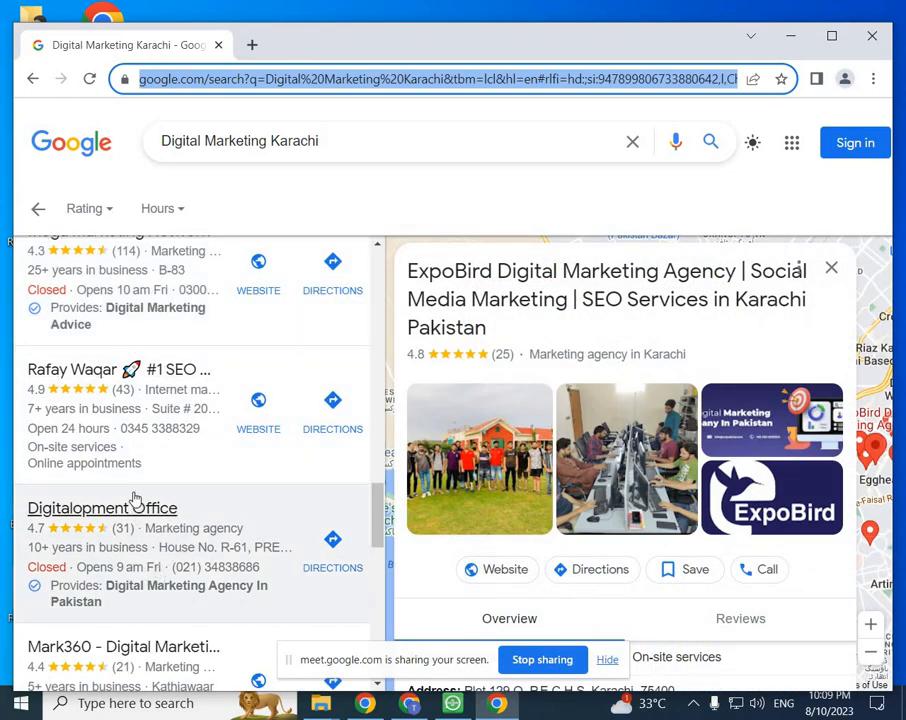
{"action": "scroll", "coordinate": [178, 480], "scroll_direction": "up", "scroll_amount": 14}
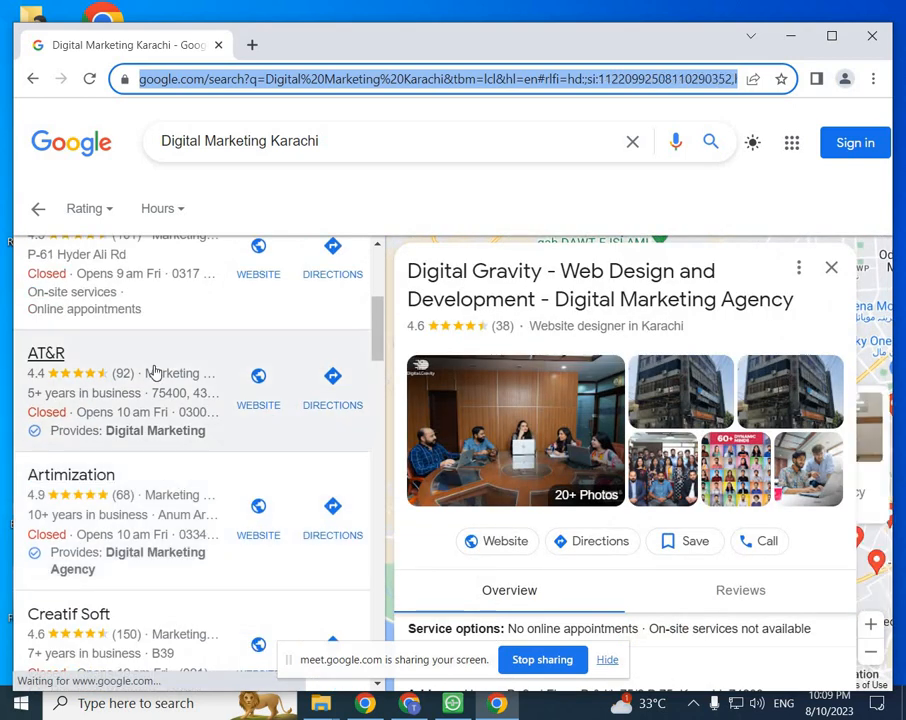
{"action": "scroll", "coordinate": [155, 372], "scroll_direction": "up", "scroll_amount": 3}
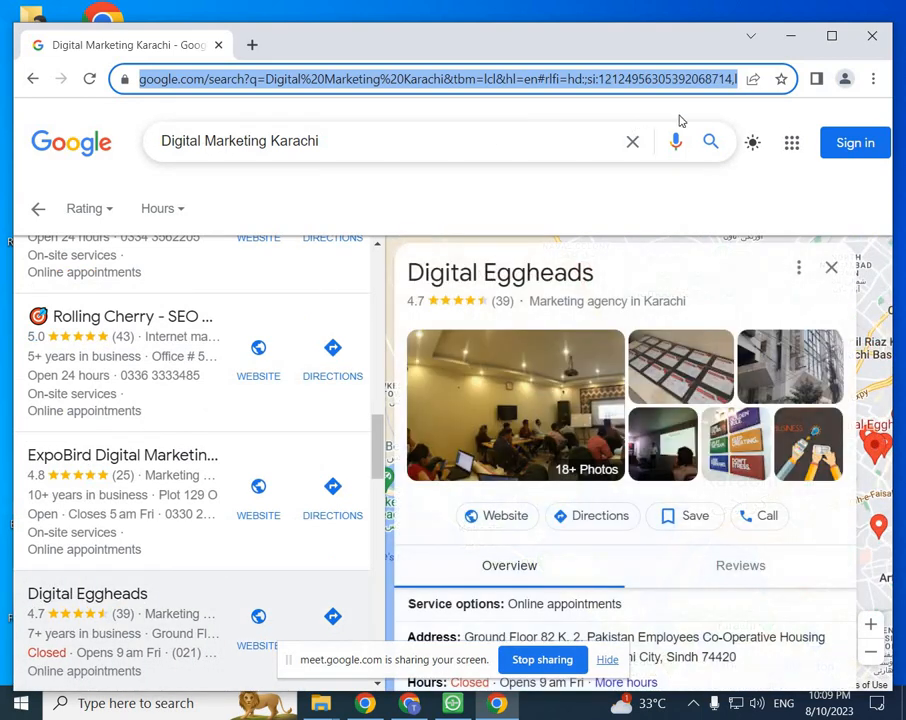
{"action": "left_click", "coordinate": [800, 42]}
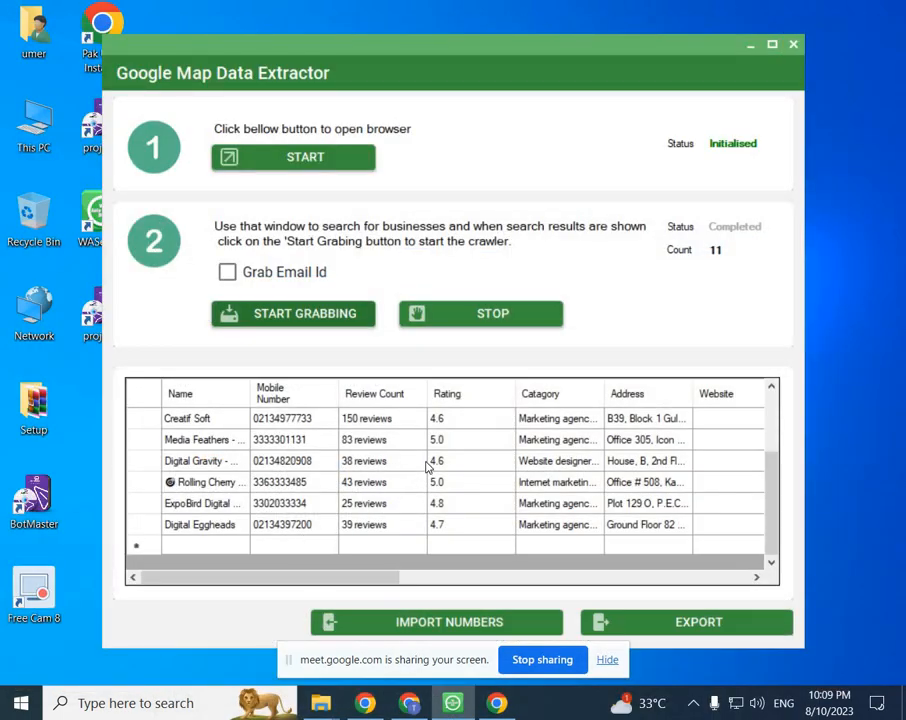
Step: Review the extracted business rows in the results table and stop the grabbing
{"action": "scroll", "coordinate": [435, 468], "scroll_direction": "up", "scroll_amount": 2}
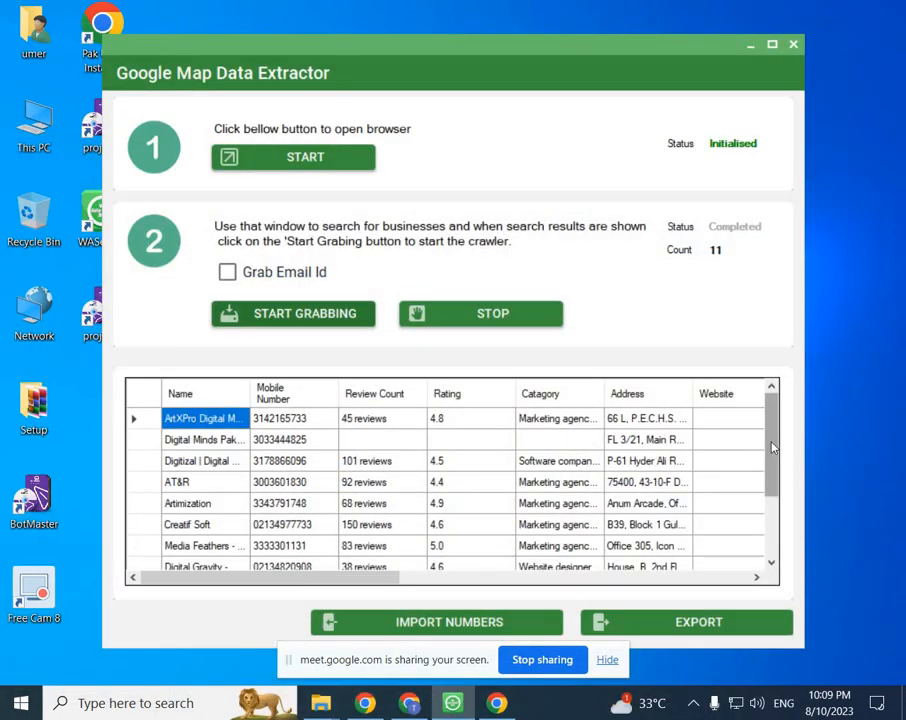
{"action": "left_click_drag", "start_coordinate": [771, 446], "coordinate": [775, 526]}
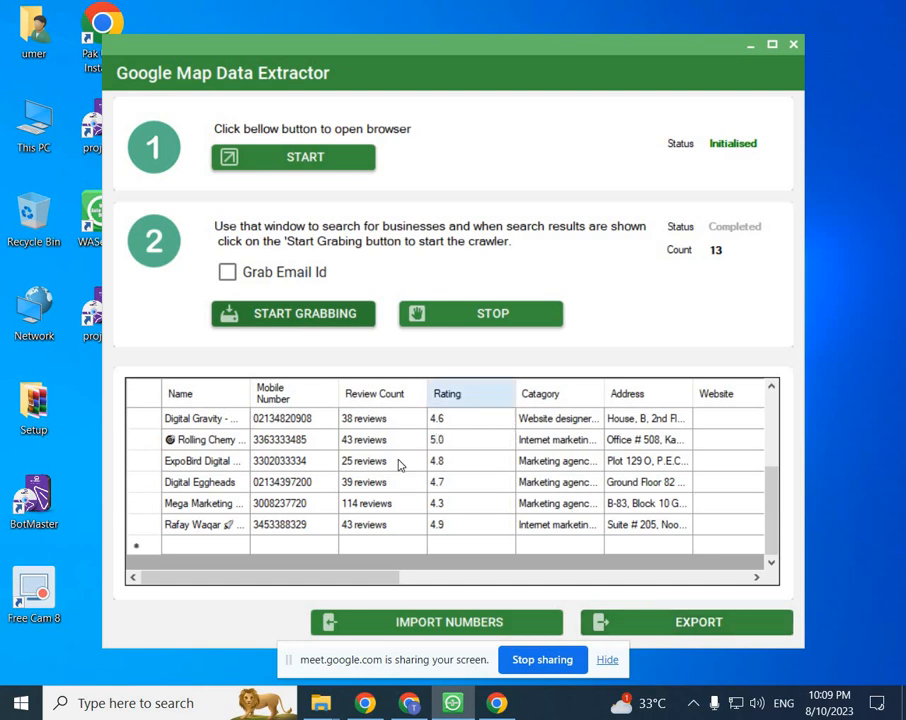
{"action": "left_click", "coordinate": [468, 316]}
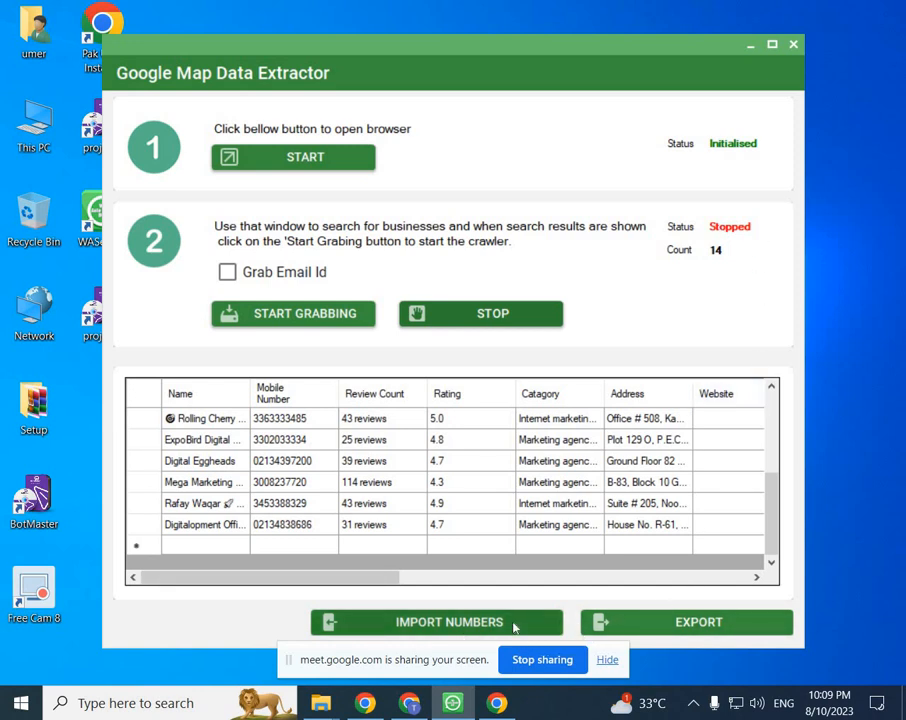
Step: Export the extracted data to the Pictures folder under the file name "GMapData Digital"
{"action": "left_click", "coordinate": [681, 628]}
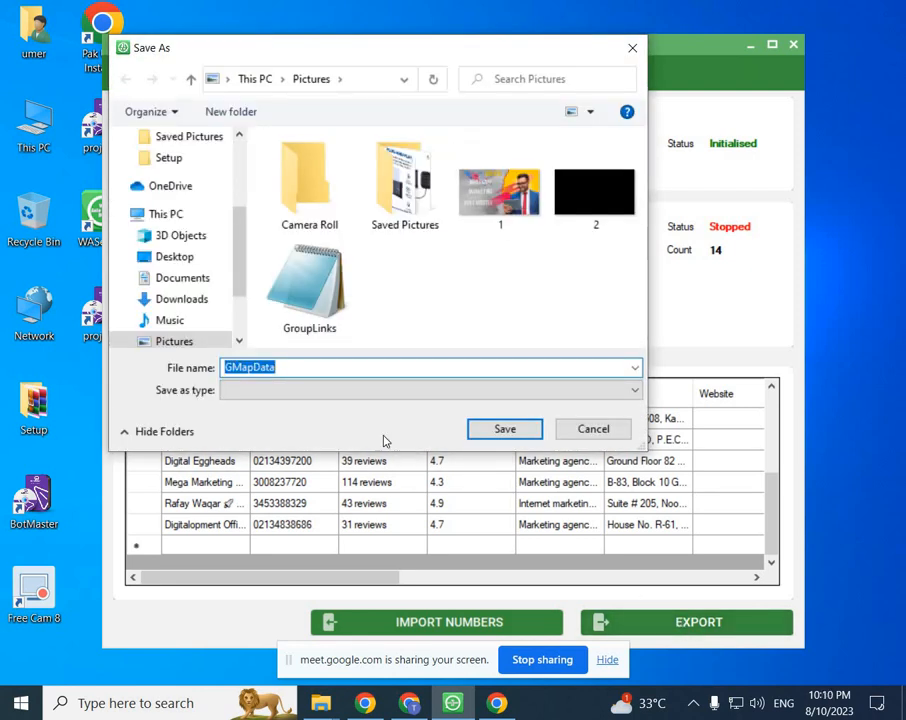
{"action": "left_click", "coordinate": [383, 367]}
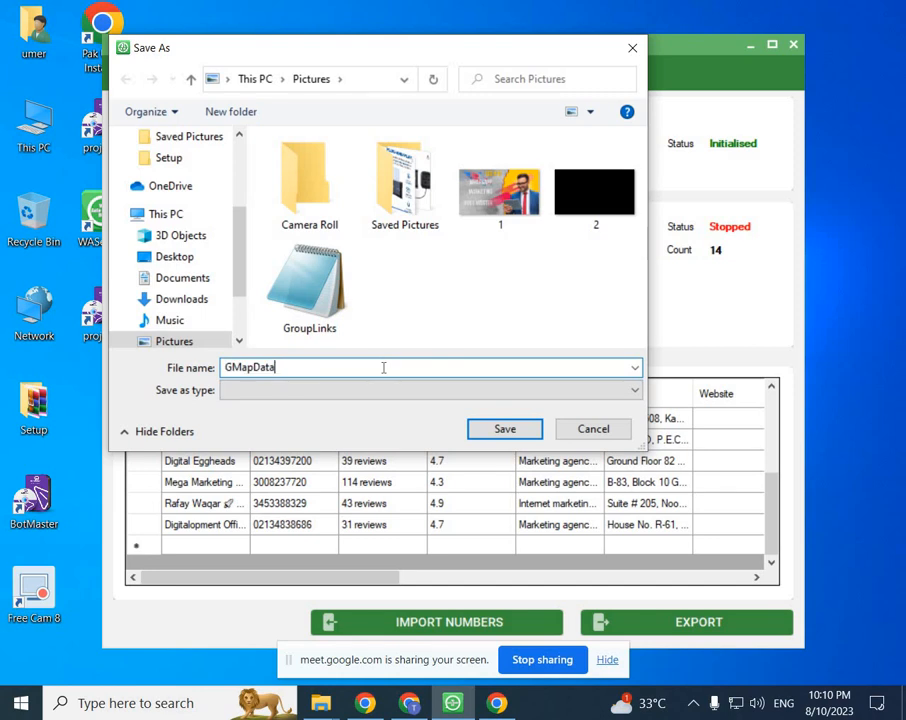
{"action": "type", "text": "Digital"}
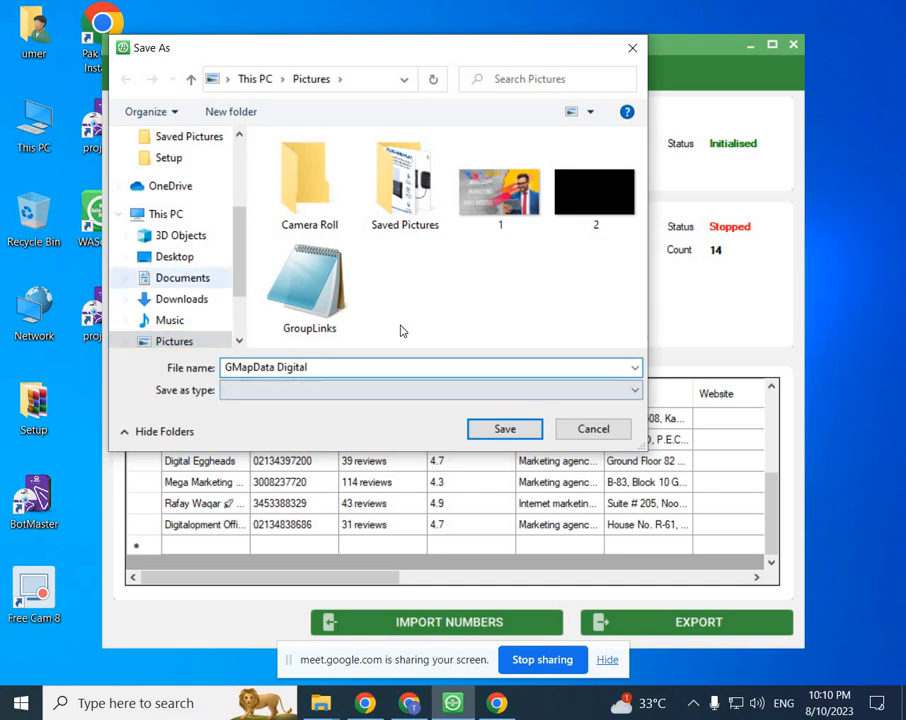
{"action": "left_click", "coordinate": [504, 430]}
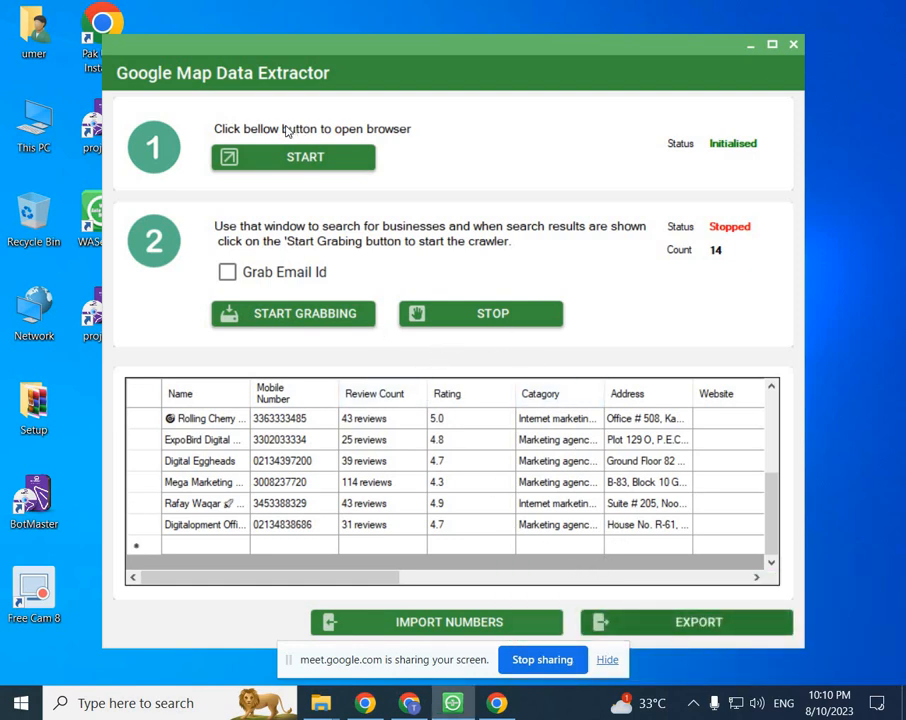
Step: Close and reopen the Google Map Data Extractor, and start its browser with a search for "Amazon in Pakistan"
{"action": "left_click", "coordinate": [792, 46]}
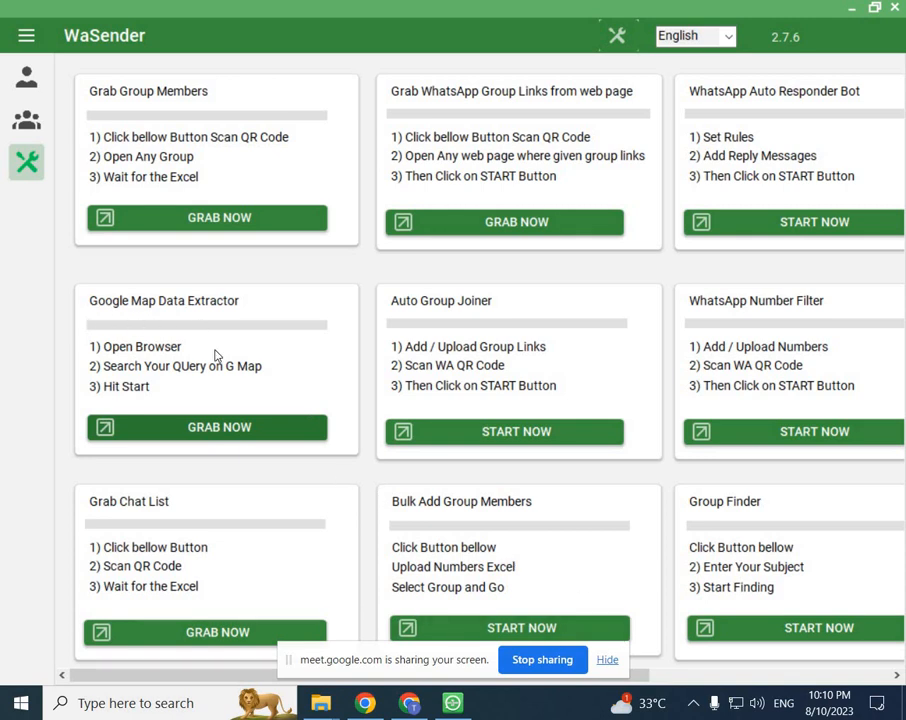
{"action": "left_click", "coordinate": [222, 430]}
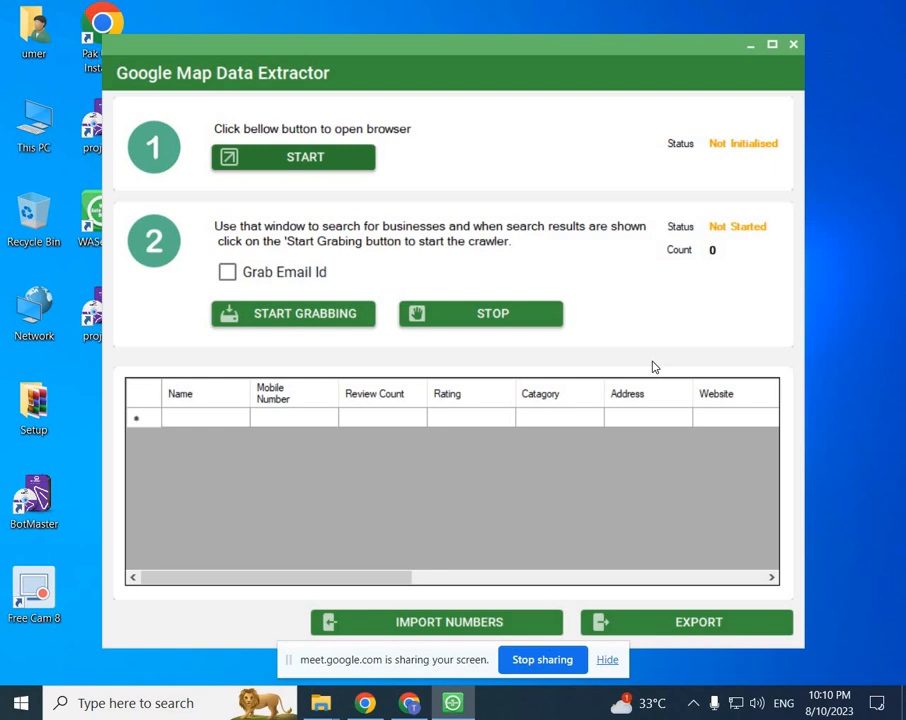
{"action": "left_click", "coordinate": [340, 158]}
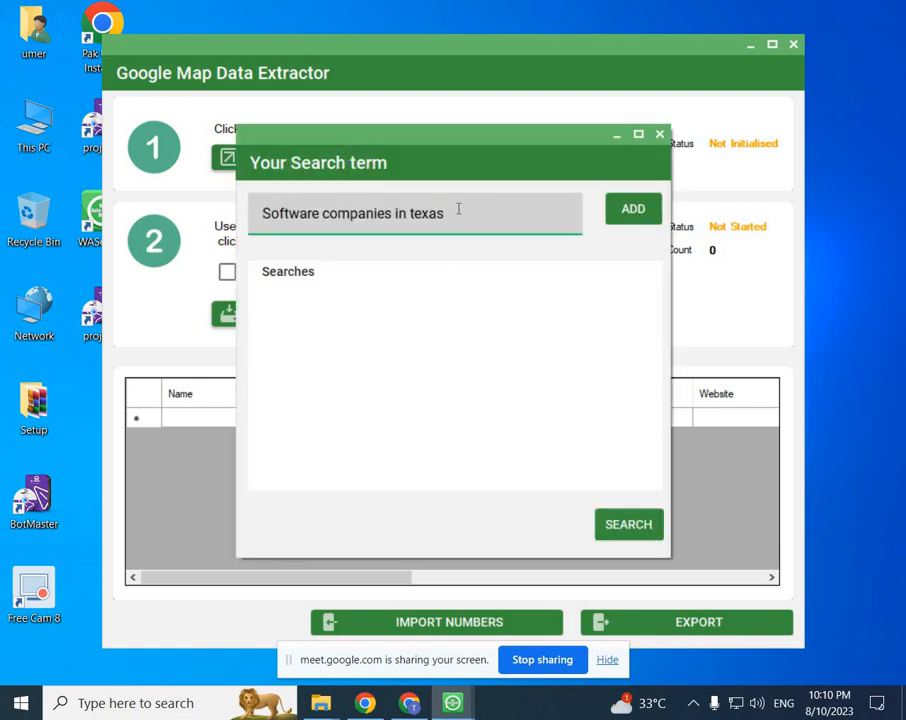
{"action": "left_click_drag", "start_coordinate": [445, 213], "coordinate": [251, 210]}
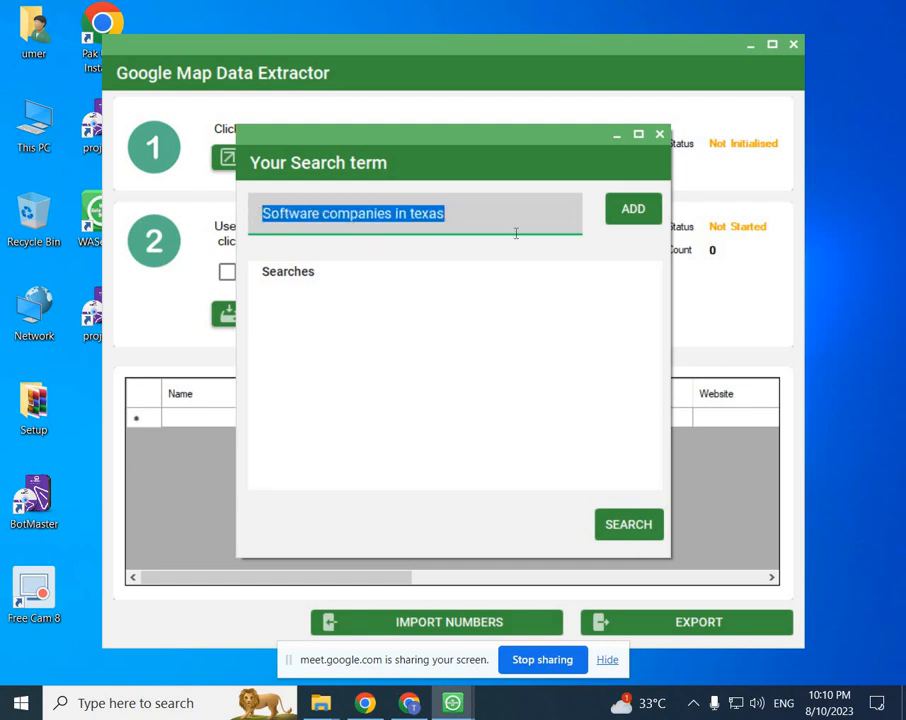
{"action": "type", "text": "Amazon in Pakistan"}
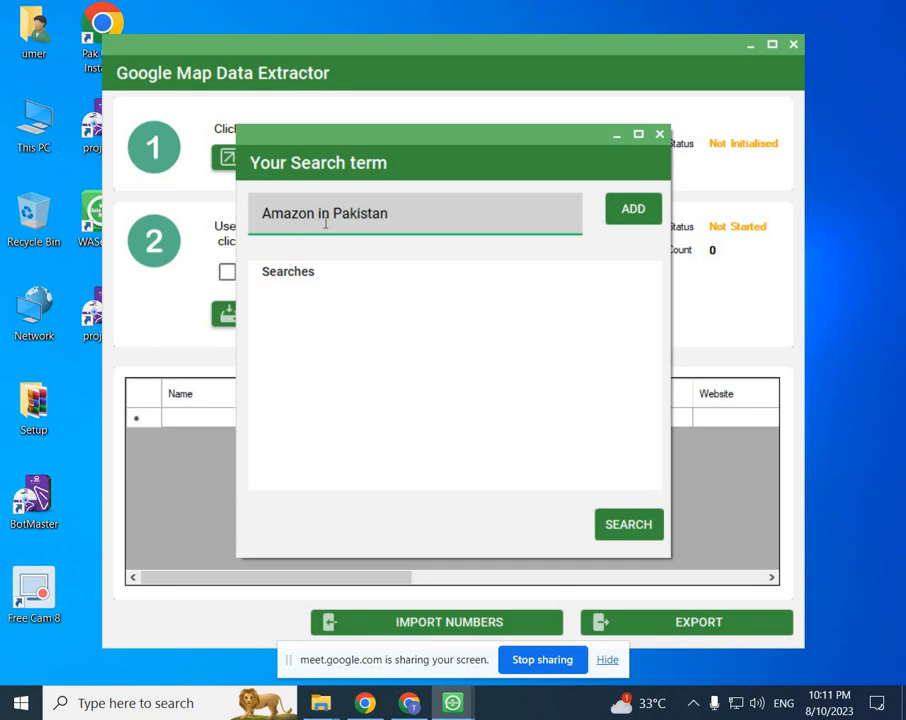
{"action": "left_click", "coordinate": [640, 211]}
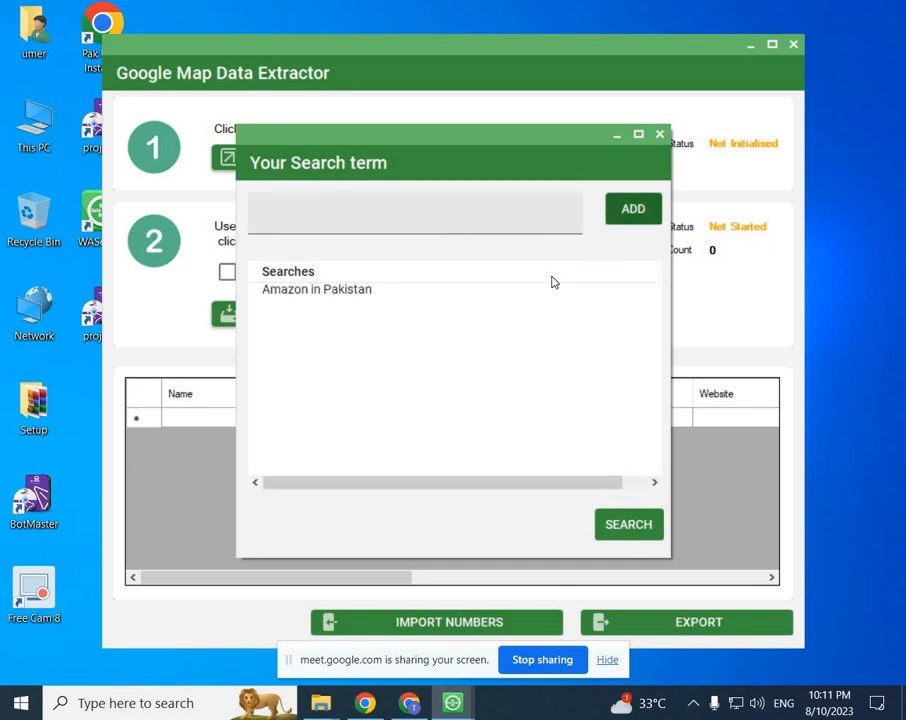
{"action": "left_click", "coordinate": [606, 533]}
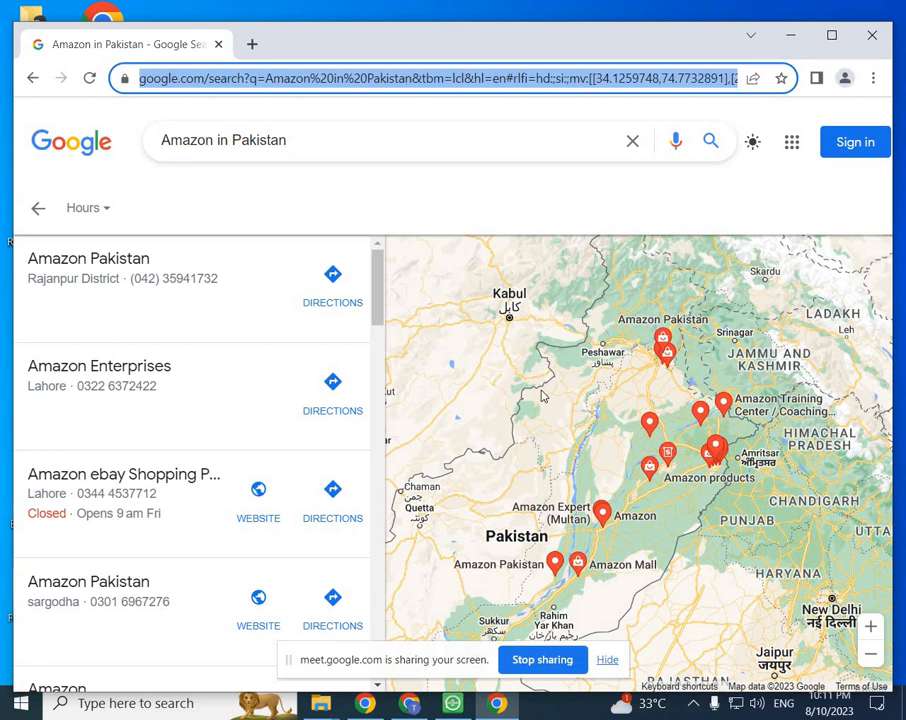
Step: Minimise the map results, start grabbing the "Amazon in Pakistan" businesses, and briefly check the crawler's progress in the browser
{"action": "mouse_move", "coordinate": [680, 386]}
{"action": "mouse_move", "coordinate": [668, 424]}
{"action": "scroll", "coordinate": [497, 434], "scroll_direction": "down", "scroll_amount": 2}
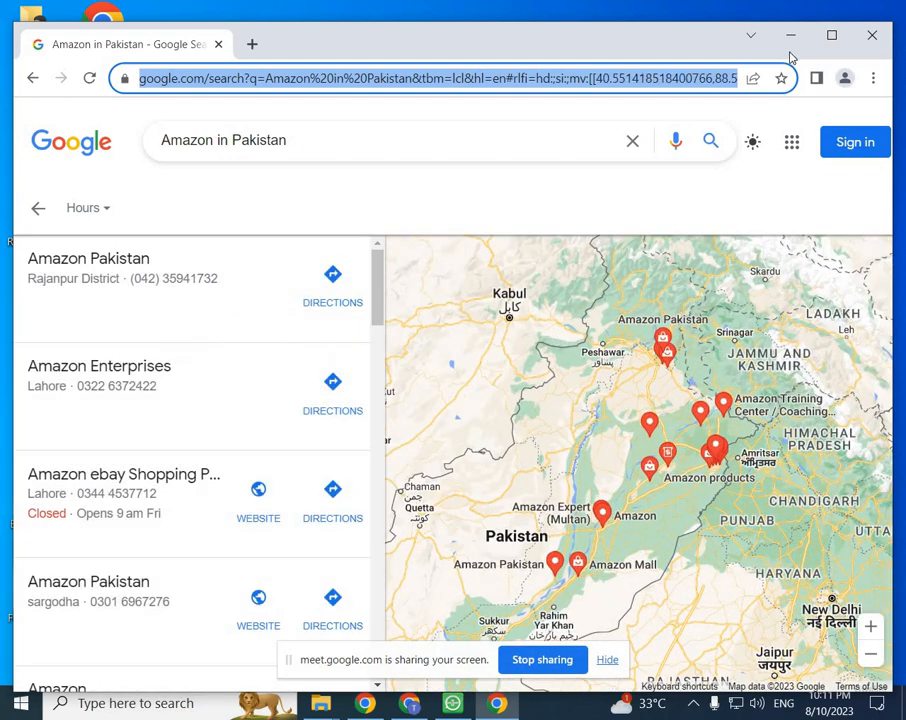
{"action": "left_click", "coordinate": [791, 36]}
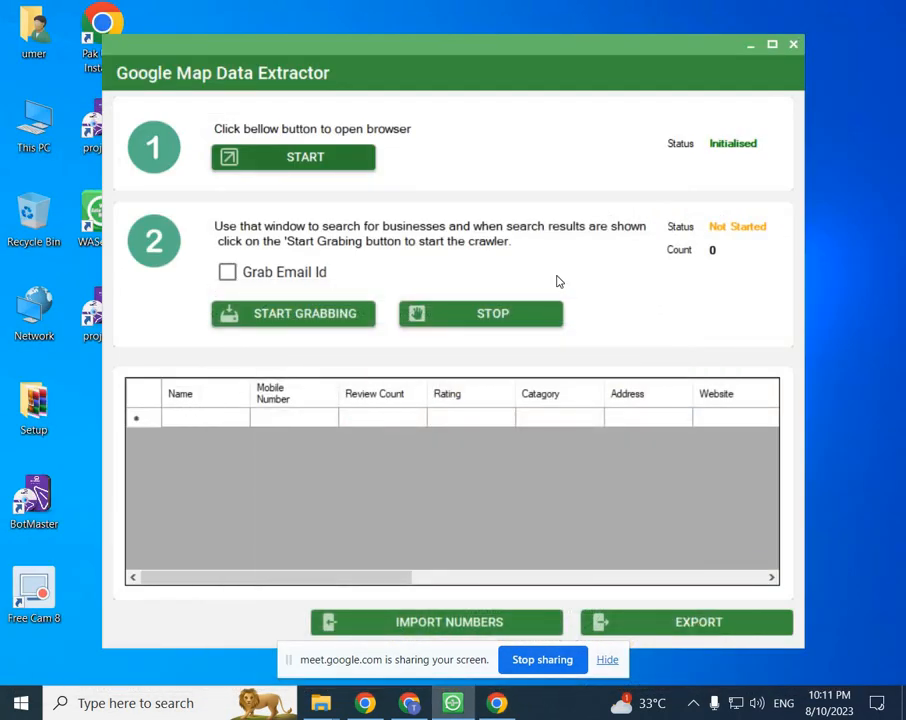
{"action": "left_click", "coordinate": [300, 316]}
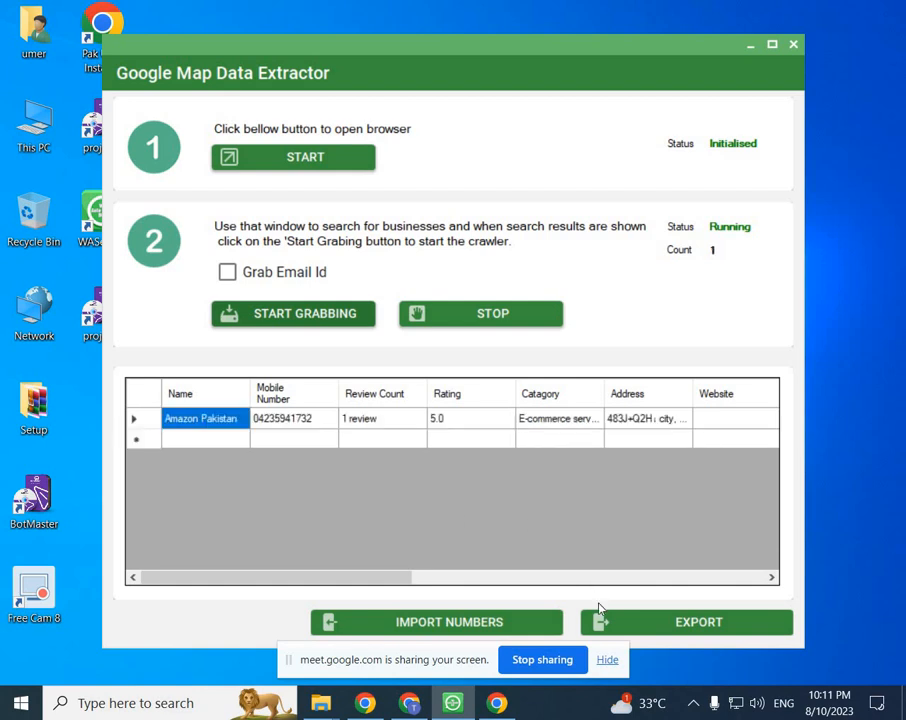
{"action": "left_click", "coordinate": [497, 703]}
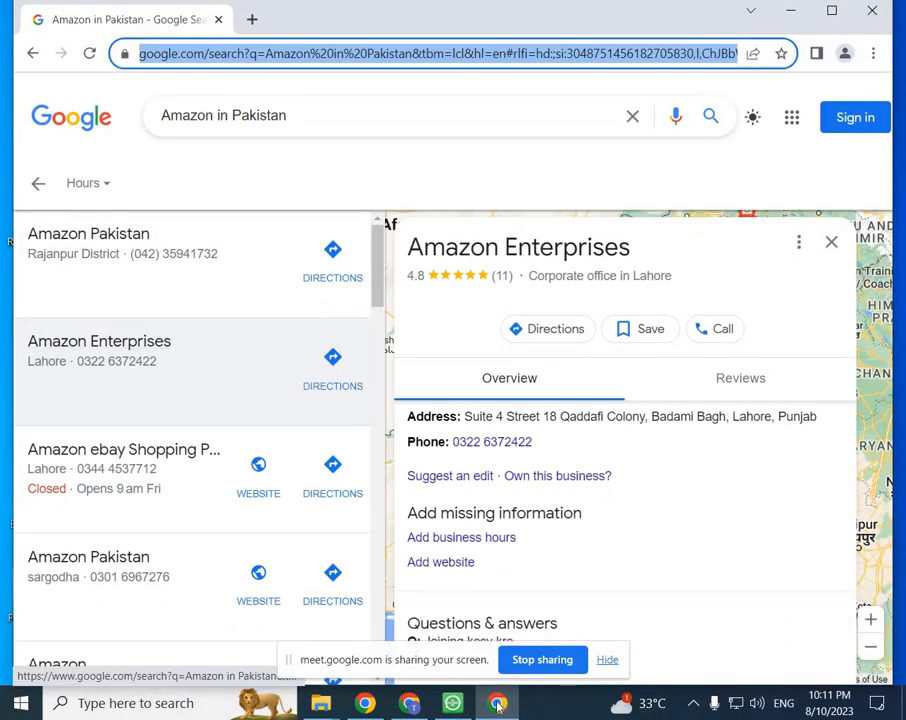
{"action": "left_click", "coordinate": [497, 703]}
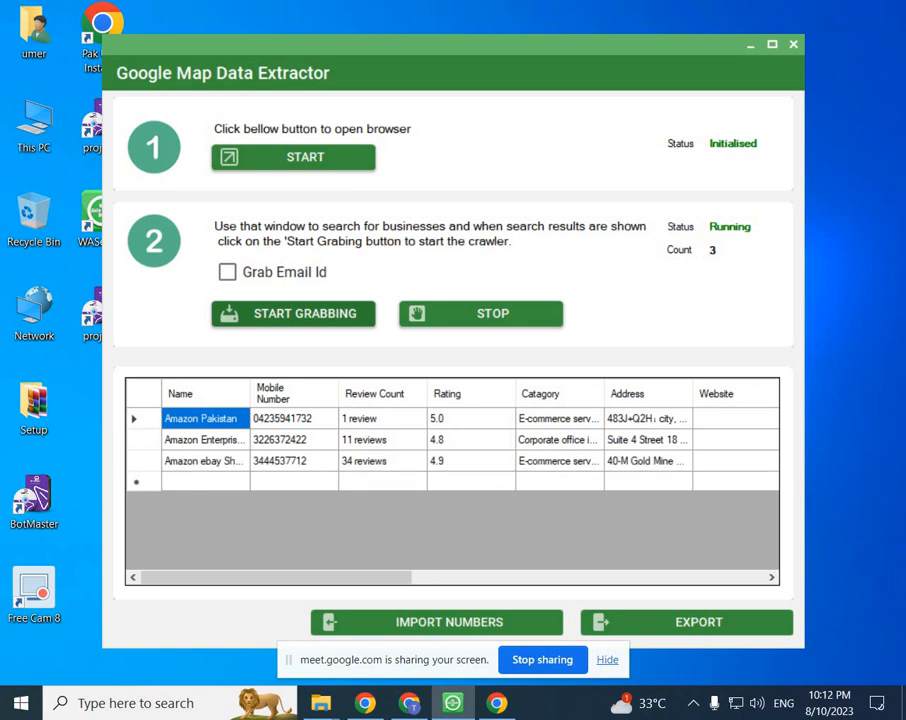
Step: Check the crawler's progress in the browser, minimise it, and stop grabbing the "Amazon in Pakistan" businesses
{"action": "left_click", "coordinate": [497, 703]}
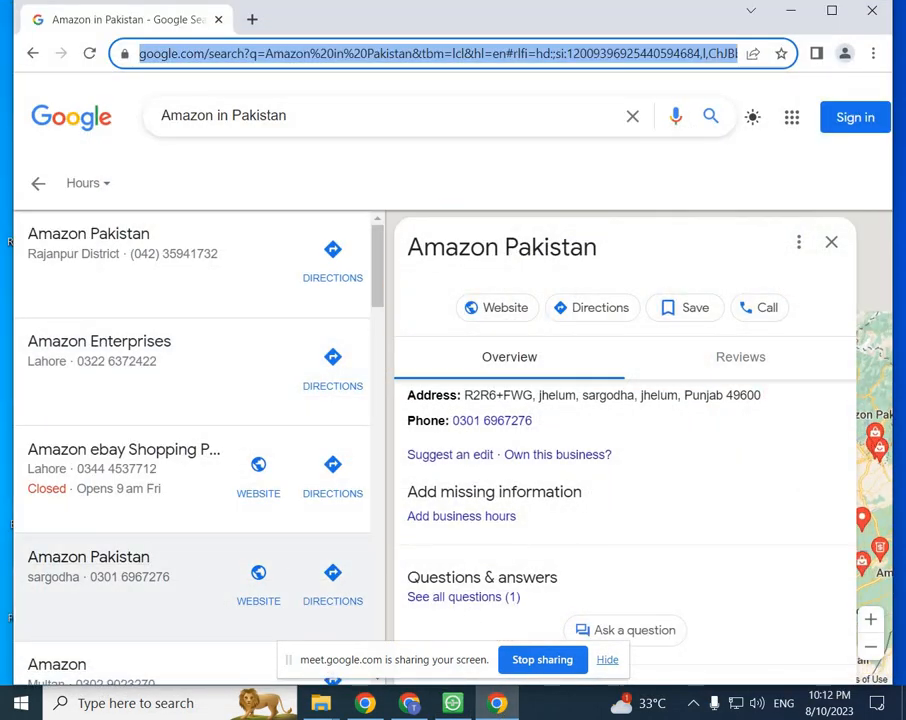
{"action": "left_click", "coordinate": [497, 703]}
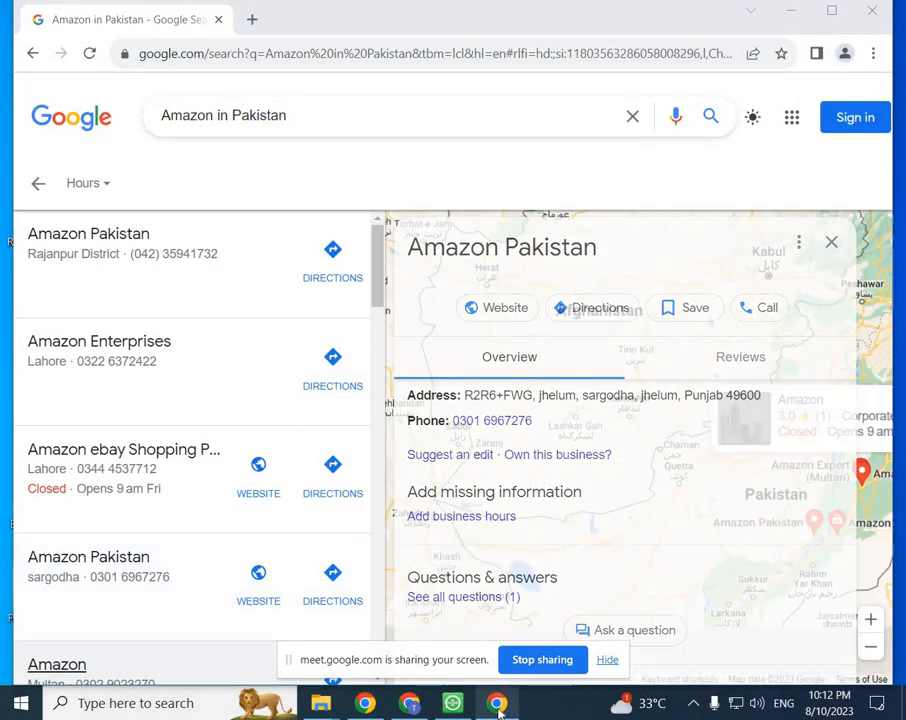
{"action": "left_click", "coordinate": [797, 24]}
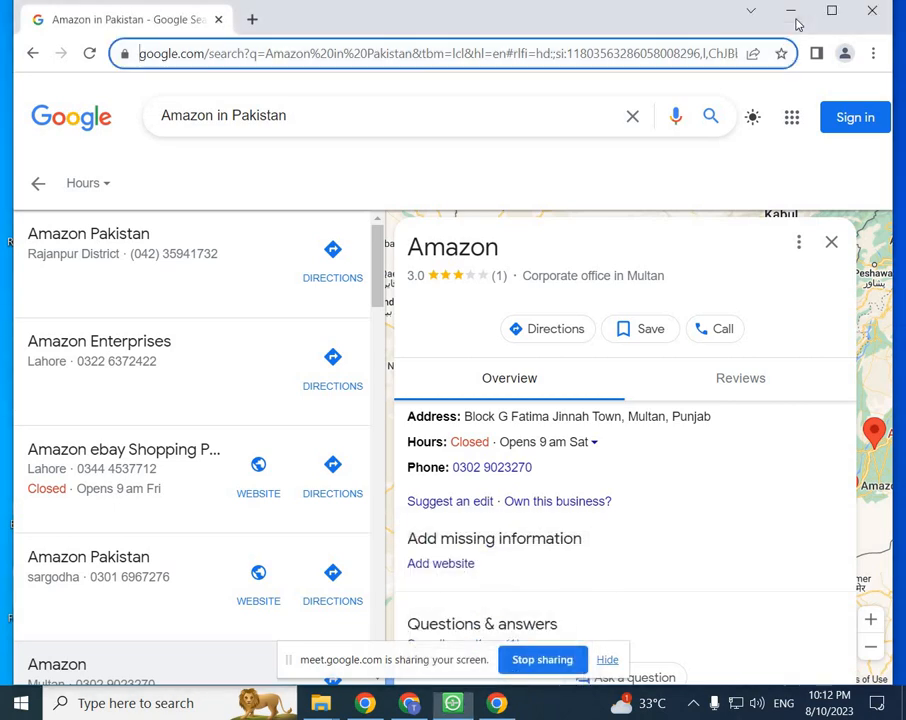
{"action": "left_click", "coordinate": [797, 22]}
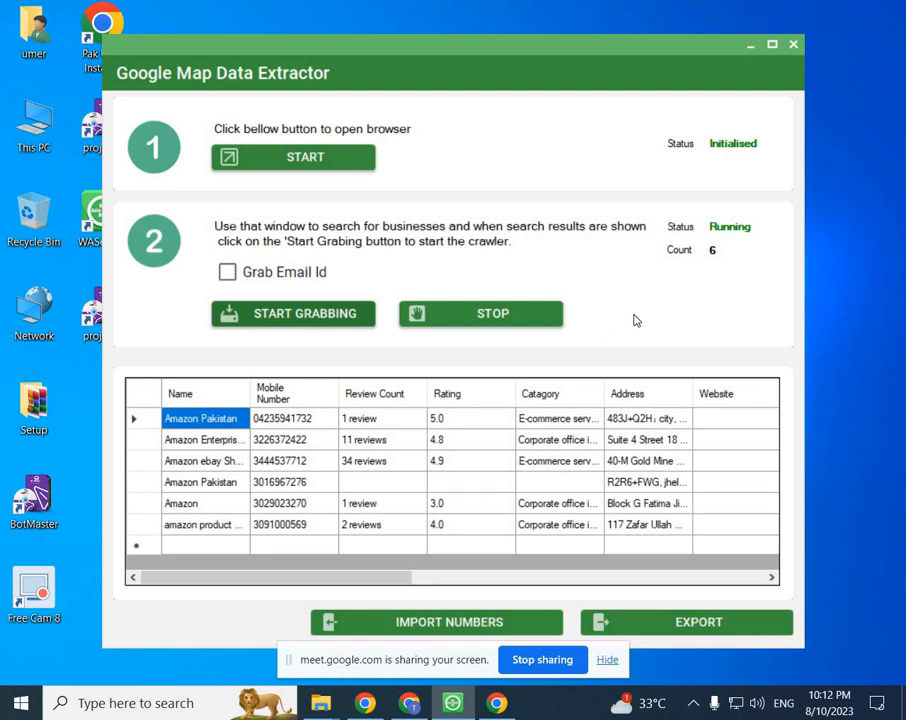
{"action": "left_click", "coordinate": [524, 312]}
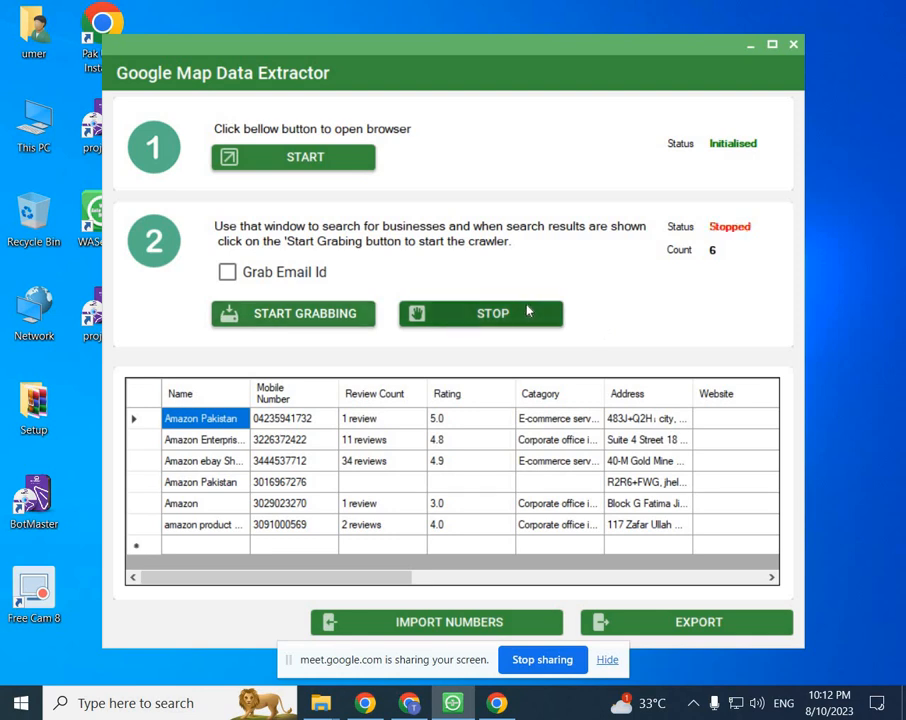
Step: Export the extracted data to the Pictures folder as "GMapData Amazon" and close the Google Map Data Extractor
{"action": "left_click", "coordinate": [713, 624]}
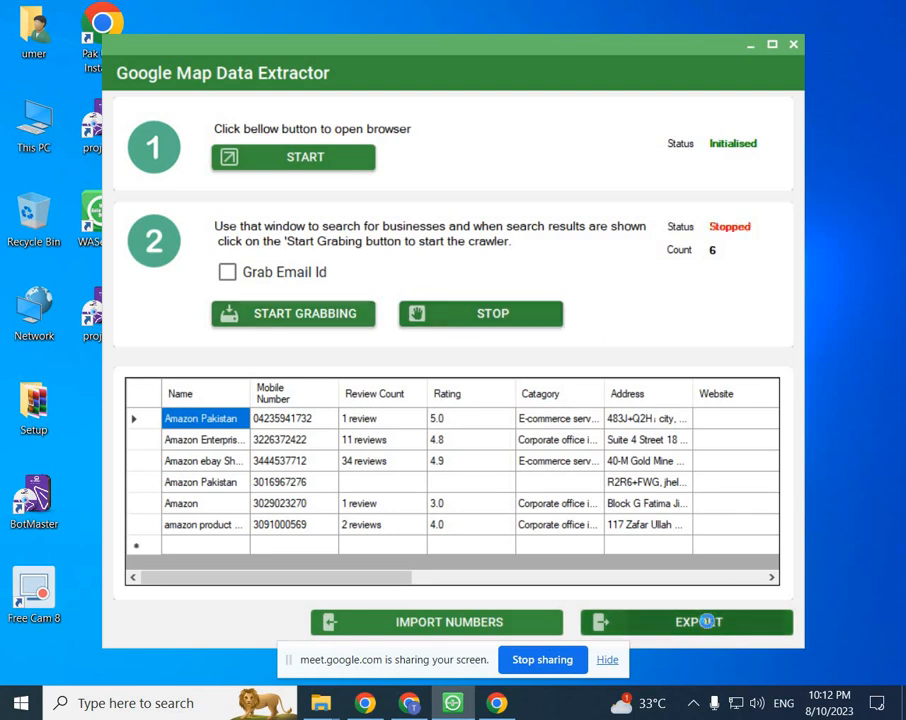
{"action": "left_click", "coordinate": [307, 370]}
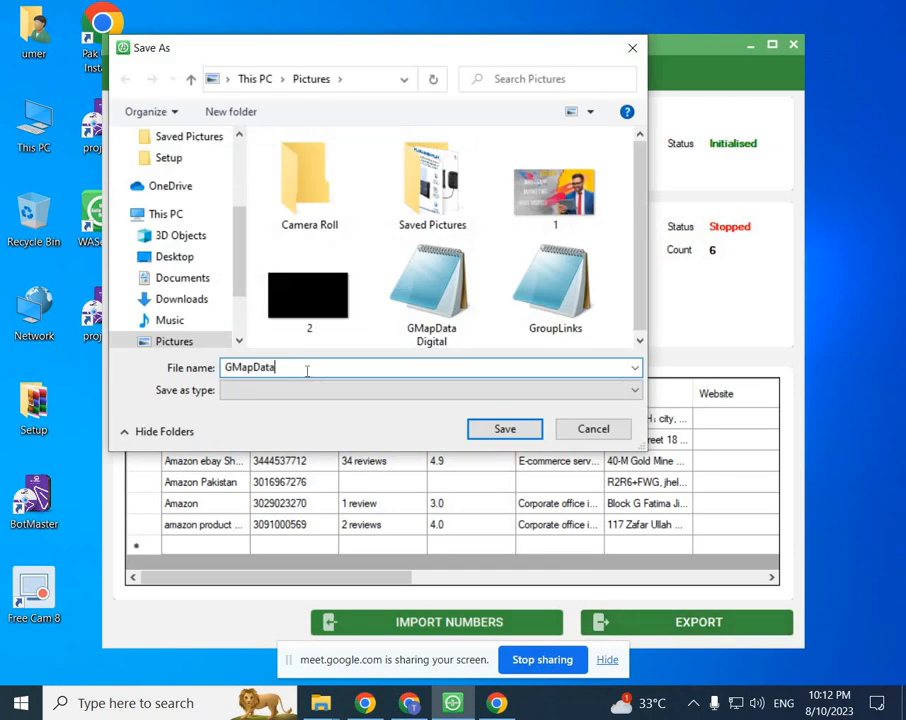
{"action": "type", "text": "Amazon"}
{"action": "left_click", "coordinate": [511, 433]}
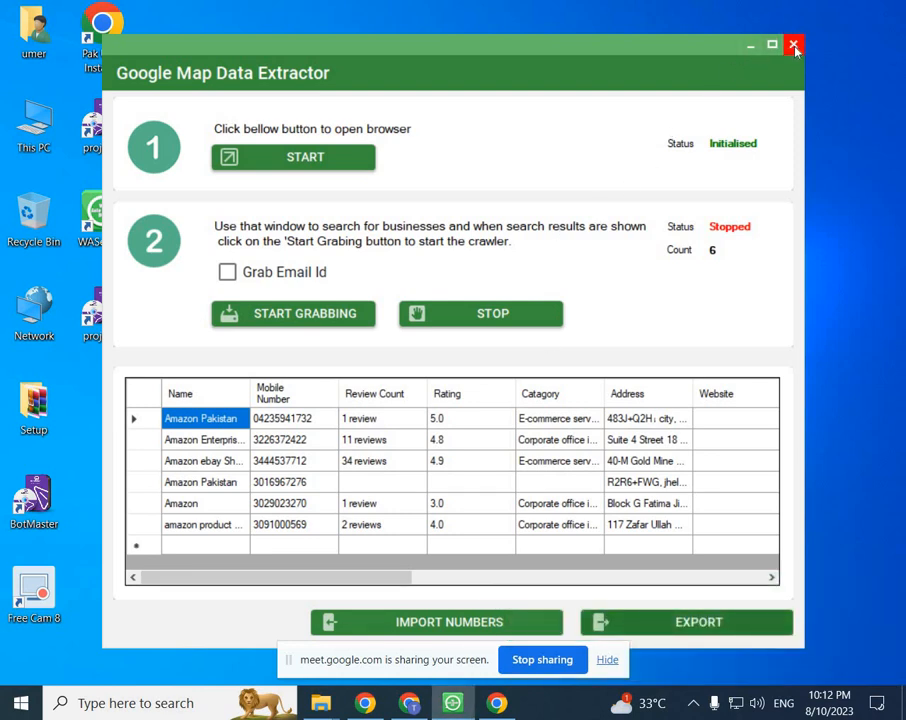
{"action": "left_click", "coordinate": [795, 47]}
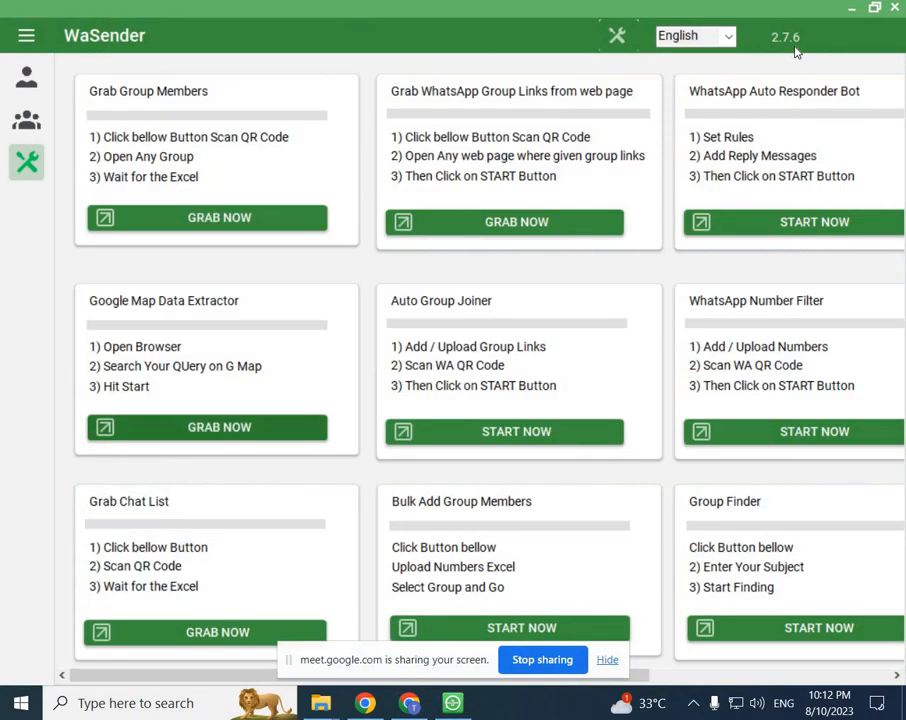
Step: Upload the "GMapData Digital" Excel file from Pictures as the target list for messages to individual contacts
{"action": "left_click", "coordinate": [26, 76]}
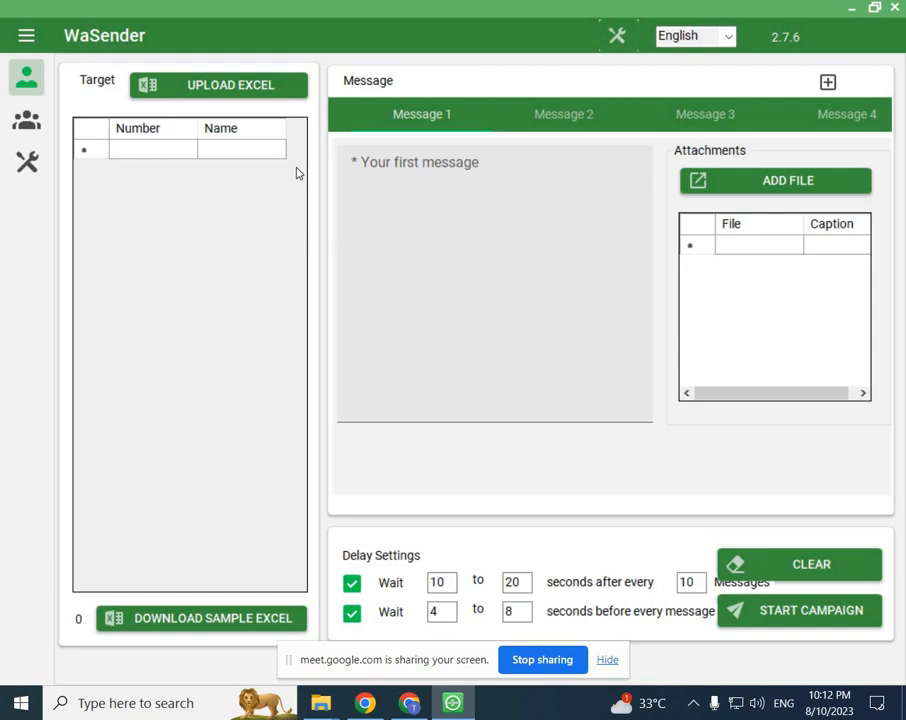
{"action": "left_click", "coordinate": [260, 85]}
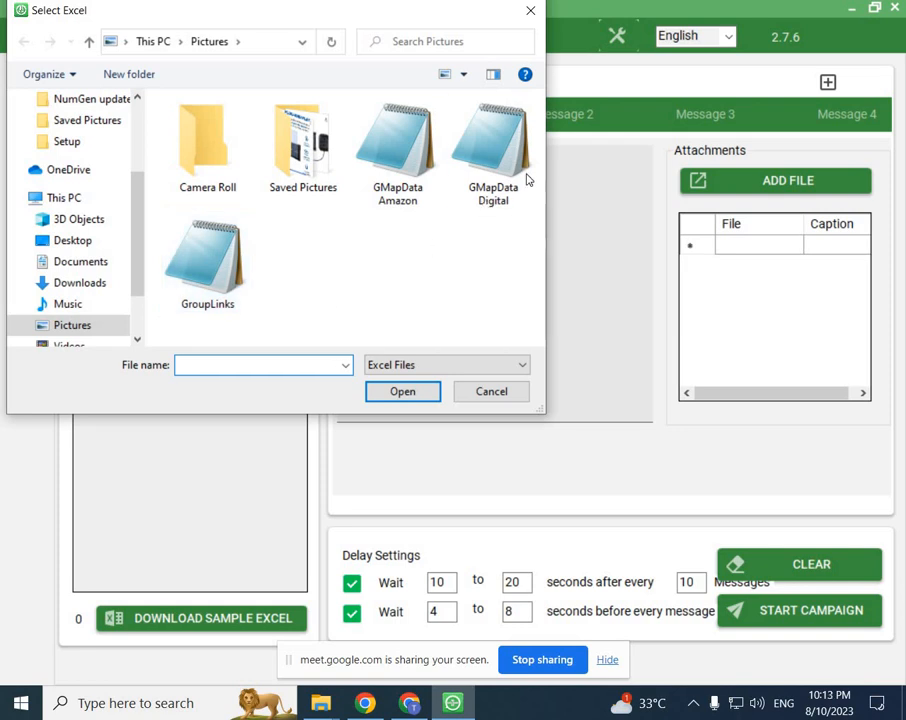
{"action": "double_click", "coordinate": [491, 183]}
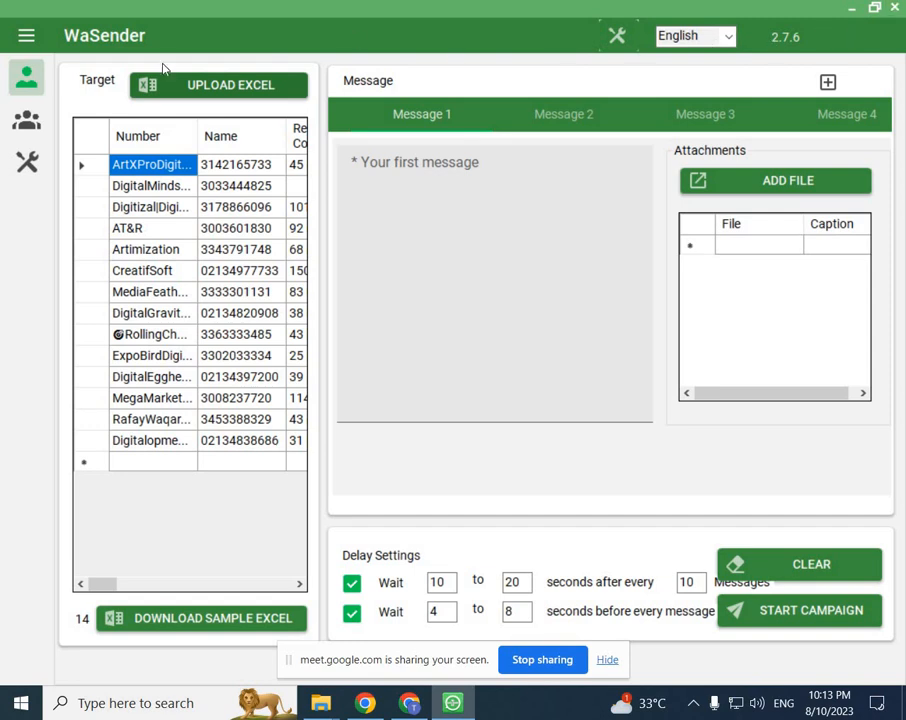
Step: Open the tool that grabs WhatsApp group links from a web page and launch its browser
{"action": "left_click", "coordinate": [27, 165]}
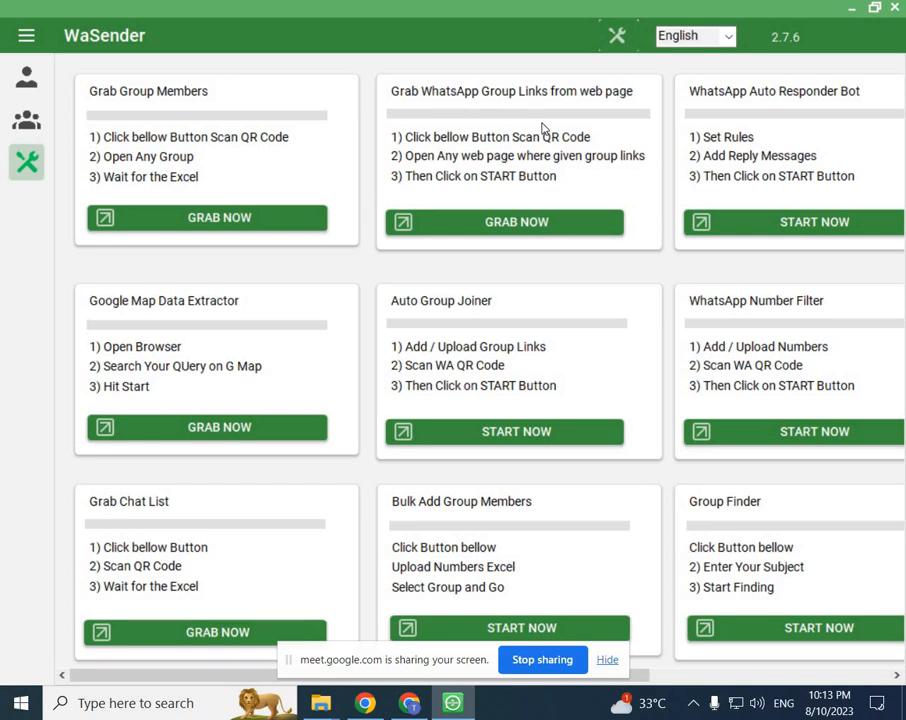
{"action": "left_click", "coordinate": [550, 230]}
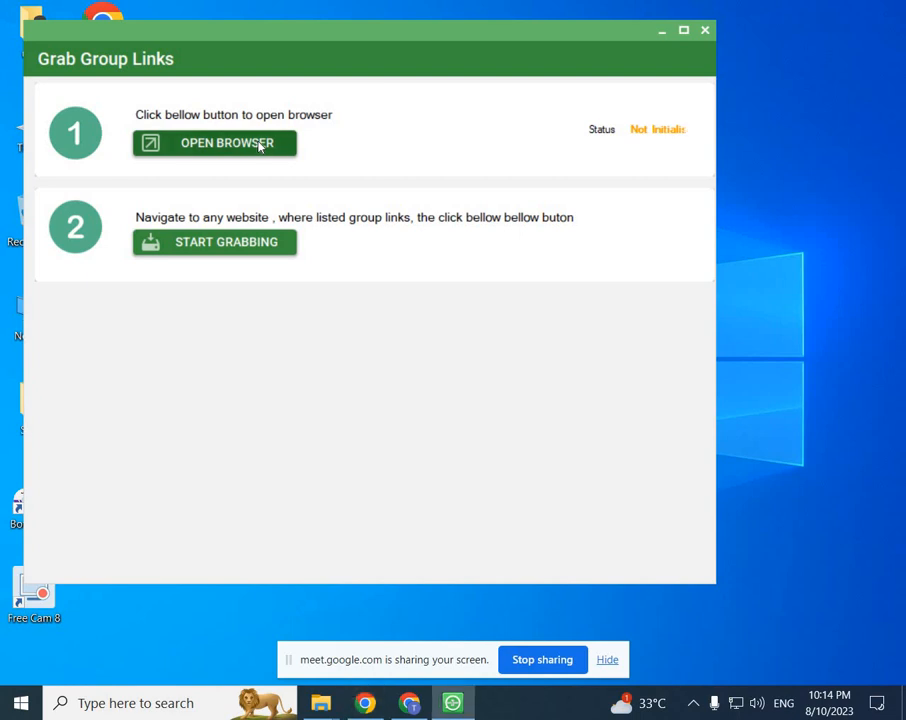
{"action": "left_click", "coordinate": [259, 145]}
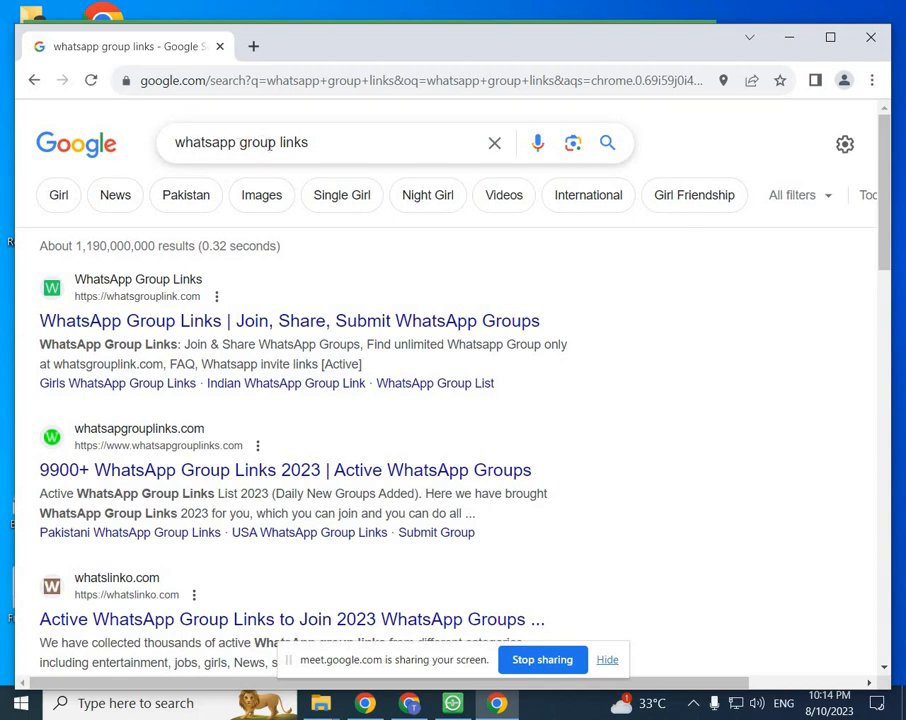
Step: Search Google for "Amazon whatsapp group links" and open the groupslinks.info result
{"action": "left_click", "coordinate": [177, 141]}
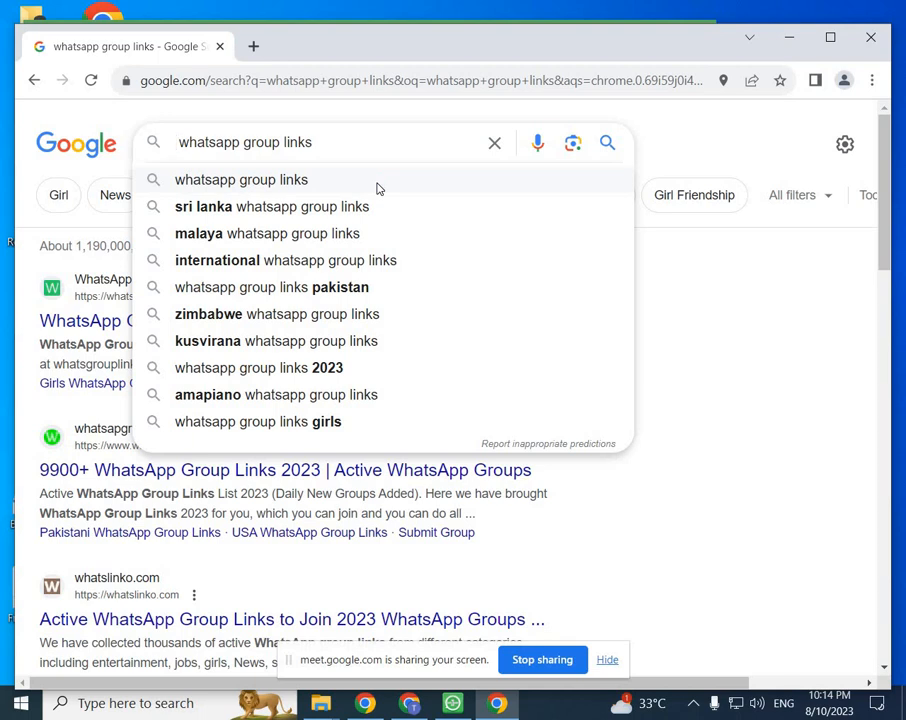
{"action": "type", "text": "Amaz"}
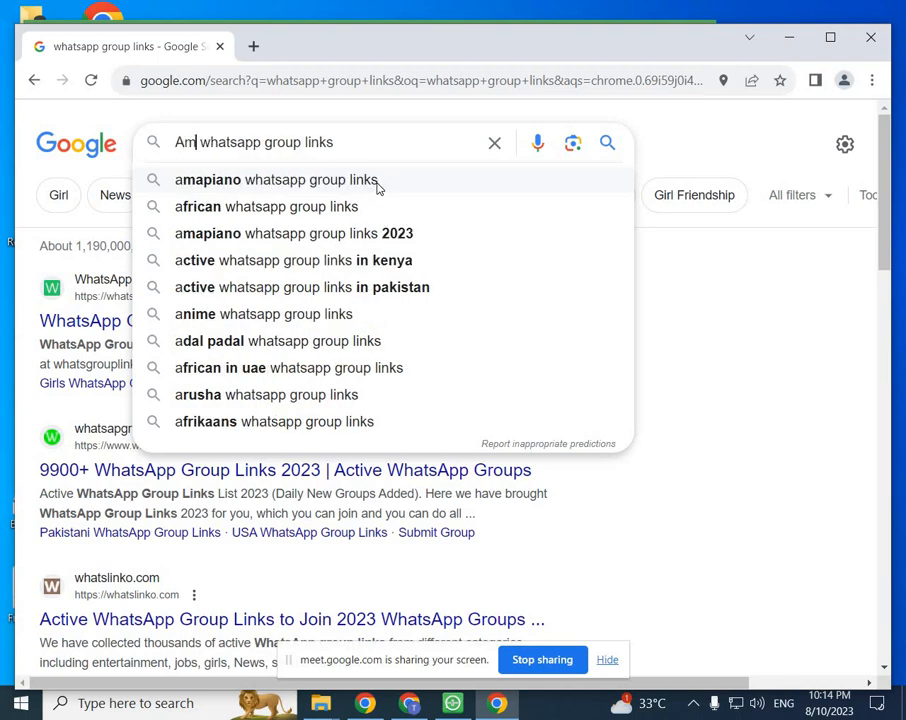
{"action": "type", "text": "on"}
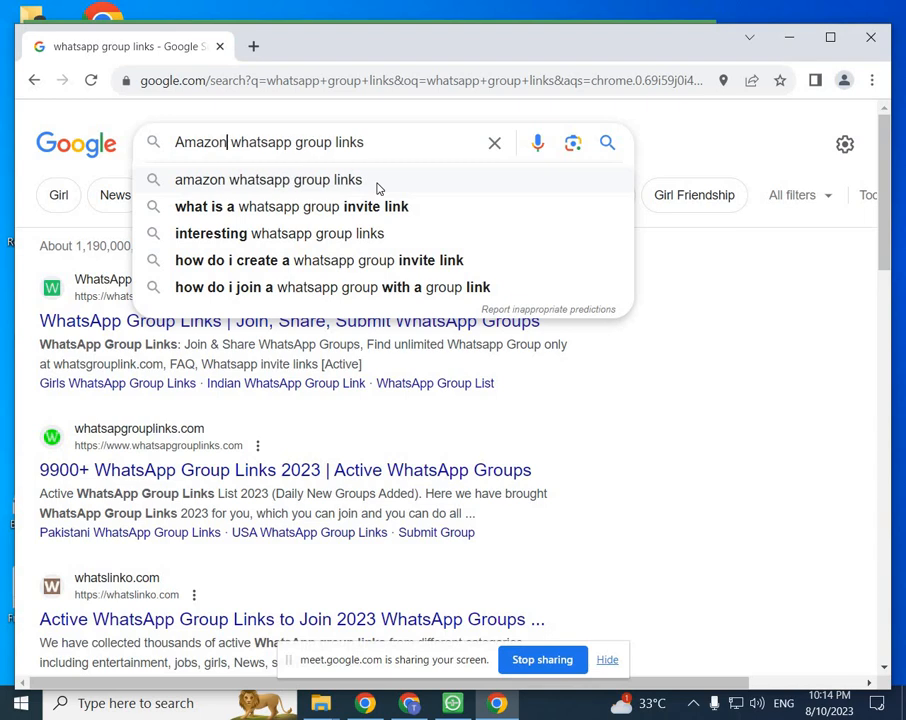
{"action": "key", "text": "Return"}
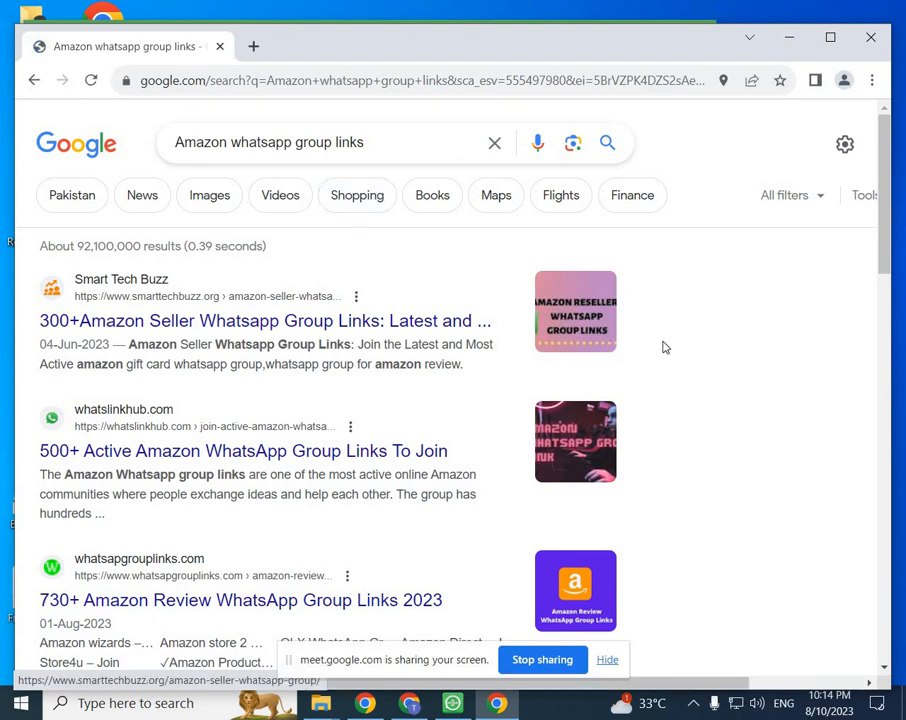
{"action": "scroll", "coordinate": [690, 355], "scroll_direction": "down", "scroll_amount": 3}
{"action": "scroll", "coordinate": [690, 368], "scroll_direction": "down", "scroll_amount": 1}
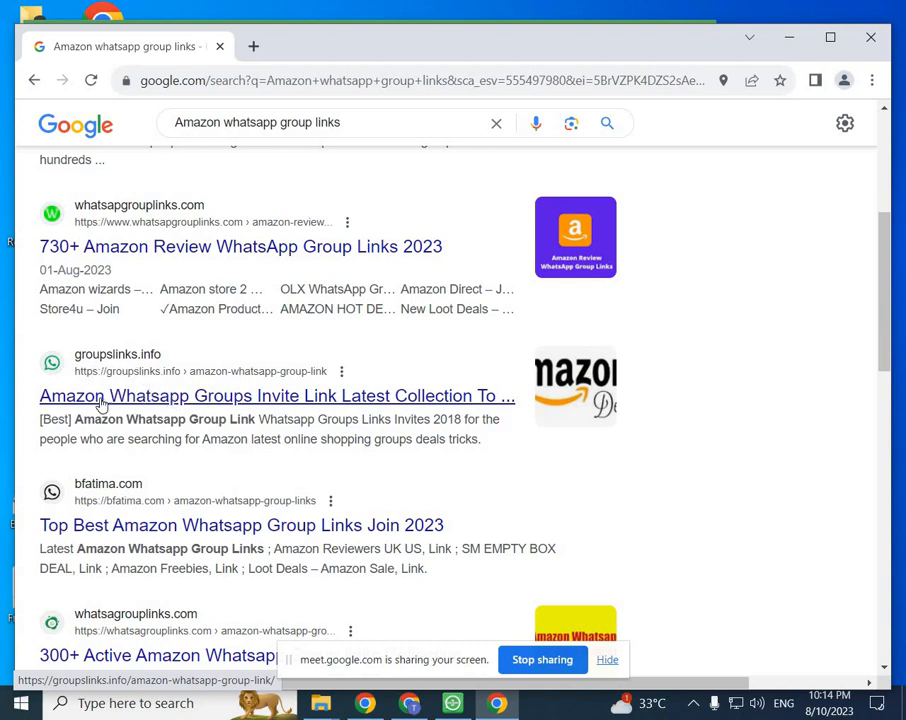
{"action": "left_click", "coordinate": [137, 401]}
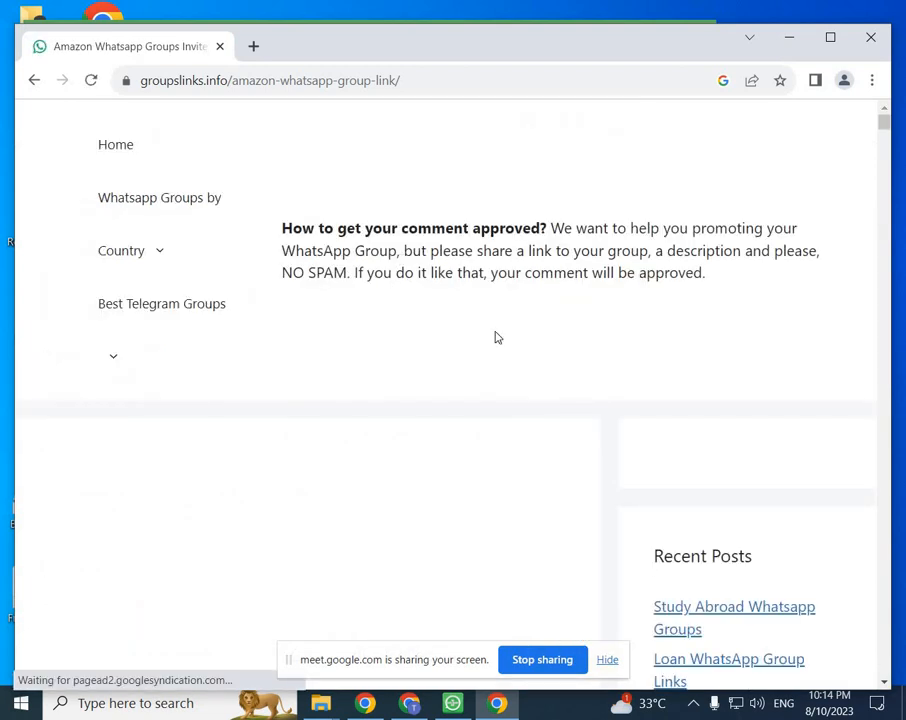
Step: Examine the WhatsApp group invite links listed in the Amazon Whatsapp Group Link article and its comments
{"action": "scroll", "coordinate": [495, 331], "scroll_direction": "down", "scroll_amount": 5}
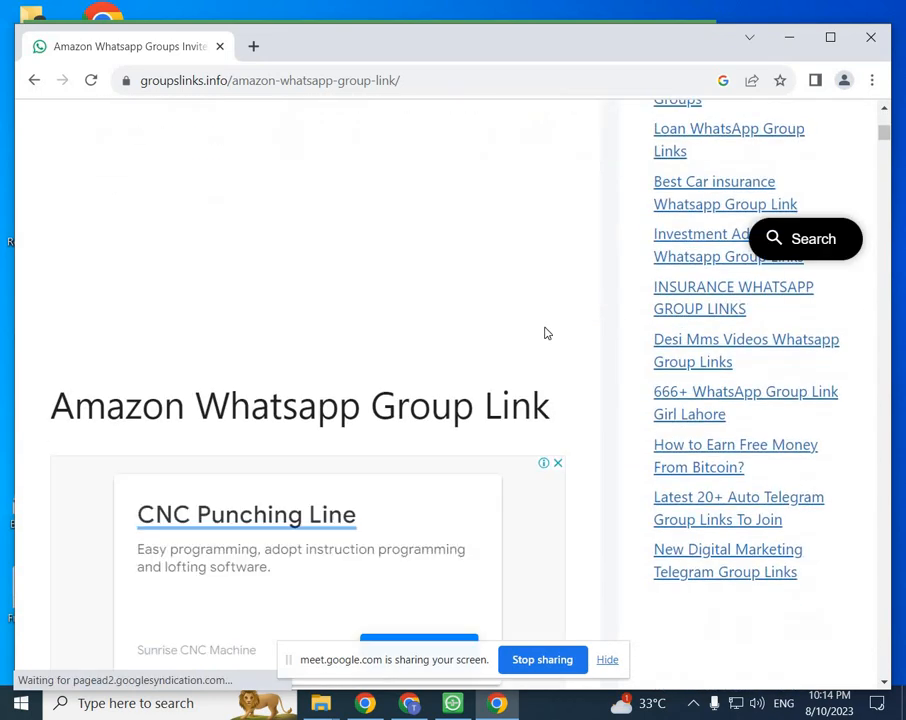
{"action": "scroll", "coordinate": [545, 333], "scroll_direction": "down", "scroll_amount": 10}
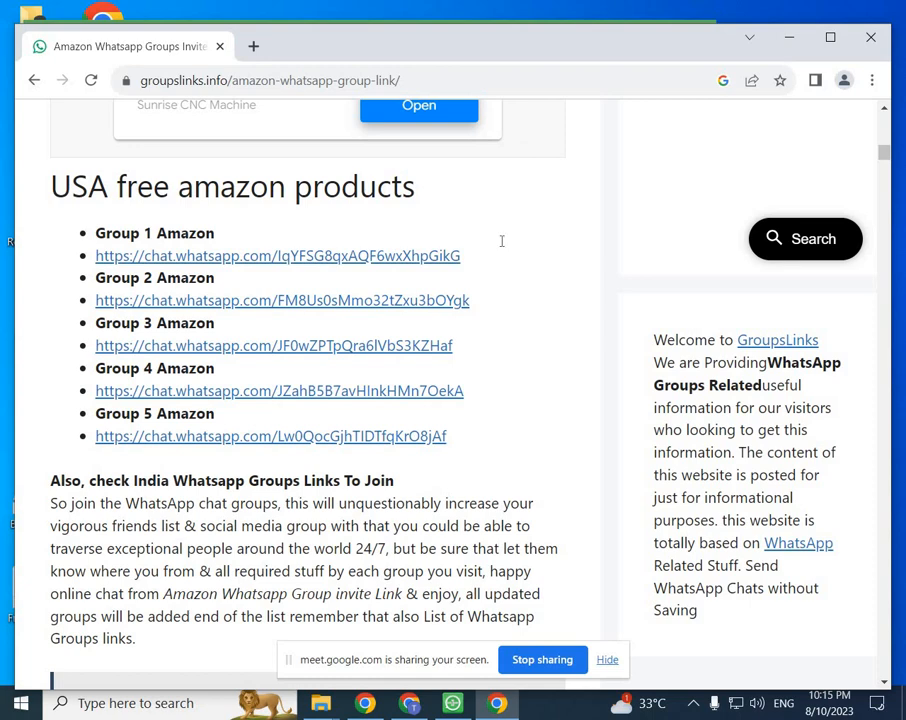
{"action": "scroll", "coordinate": [587, 279], "scroll_direction": "down", "scroll_amount": 9}
{"action": "scroll", "coordinate": [603, 295], "scroll_direction": "down", "scroll_amount": 4}
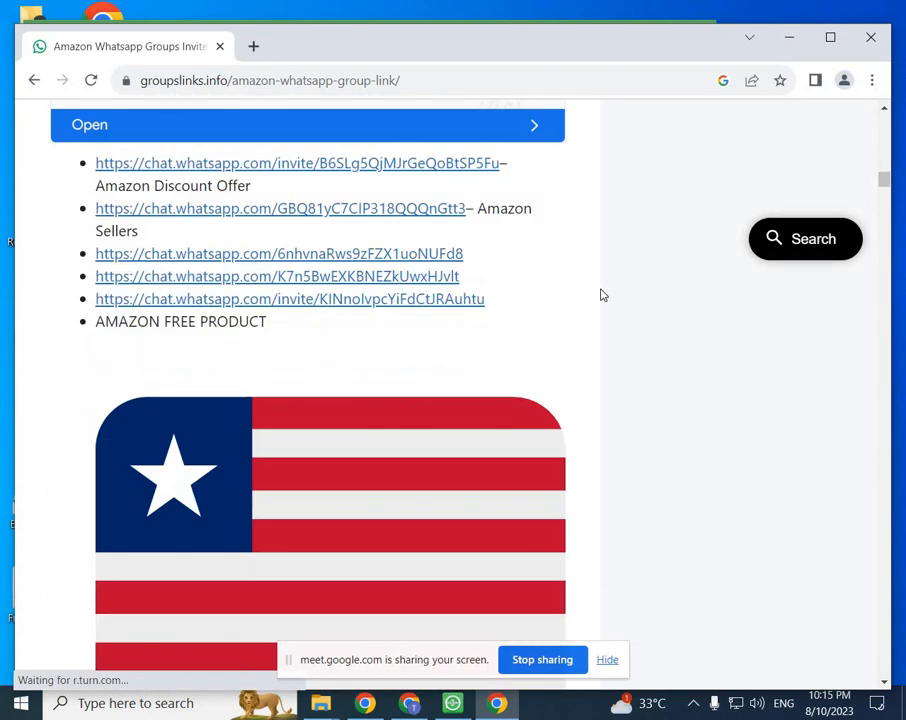
{"action": "scroll", "coordinate": [603, 295], "scroll_direction": "down", "scroll_amount": 15}
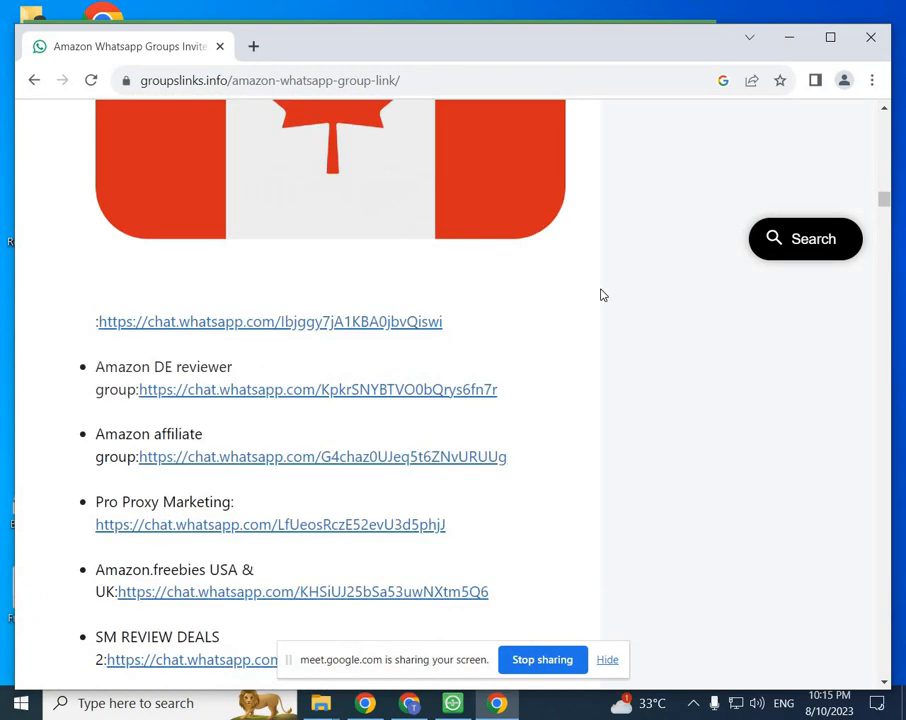
{"action": "scroll", "coordinate": [603, 295], "scroll_direction": "down", "scroll_amount": 9}
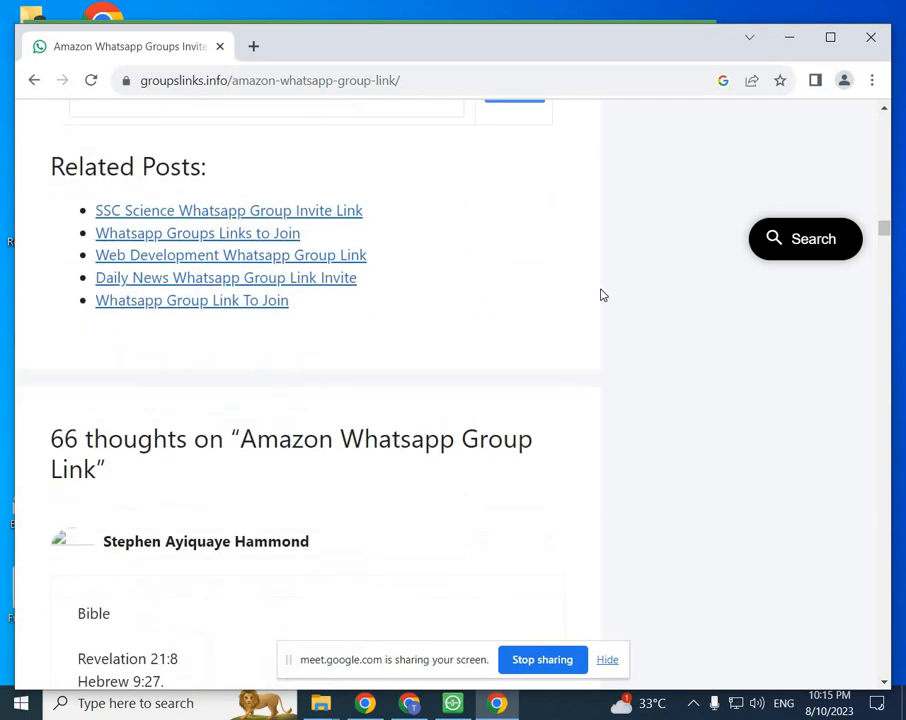
{"action": "scroll", "coordinate": [603, 295], "scroll_direction": "down", "scroll_amount": 13}
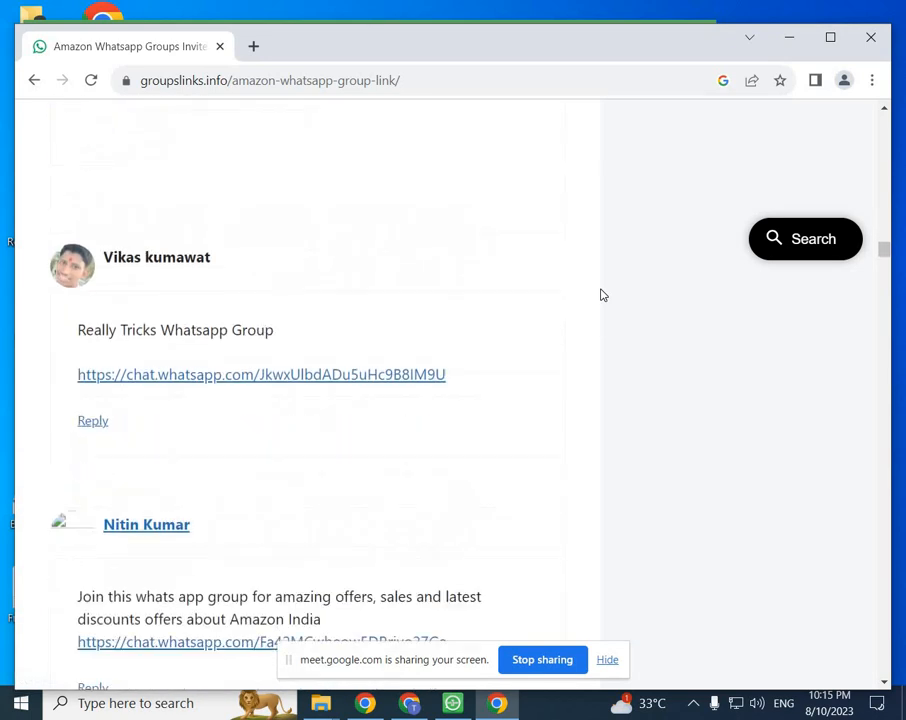
{"action": "scroll", "coordinate": [603, 295], "scroll_direction": "up", "scroll_amount": 20}
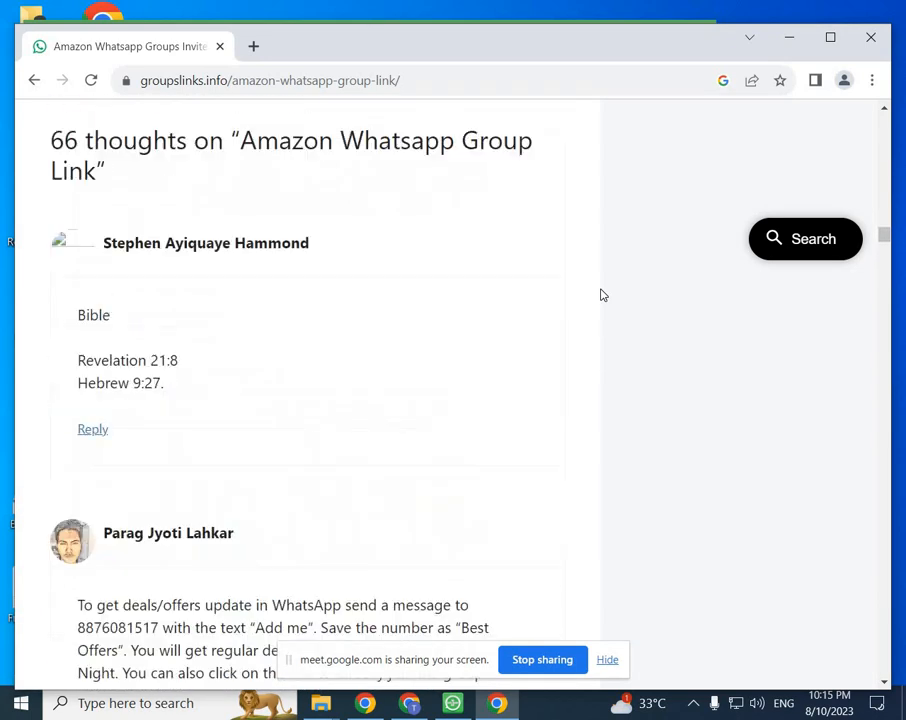
{"action": "scroll", "coordinate": [603, 295], "scroll_direction": "up", "scroll_amount": 20}
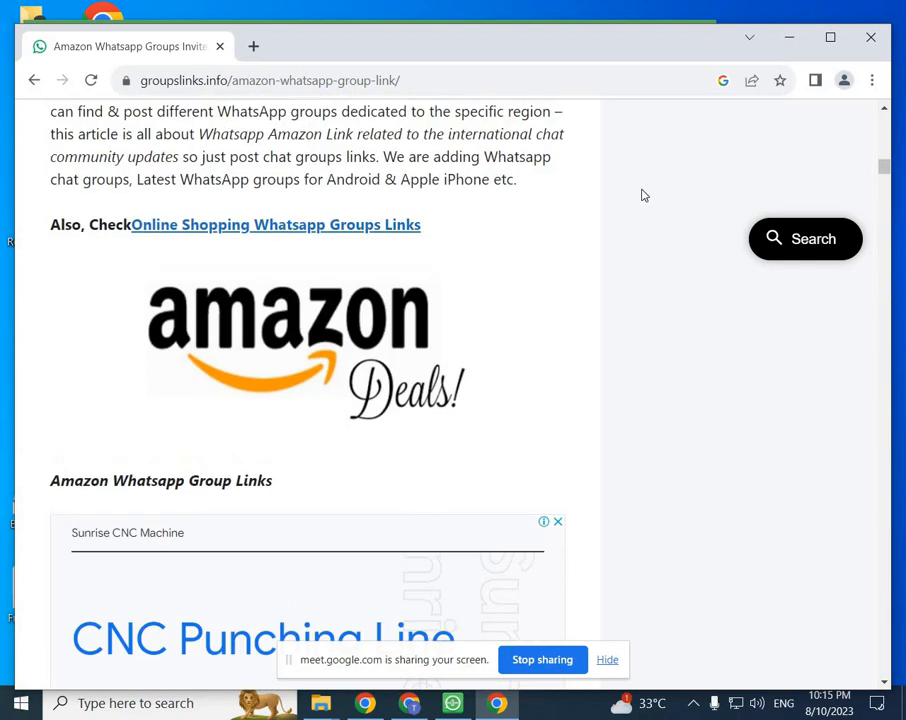
Step: Minimise the browser, grab the page's group links, and save them to the Pictures folder as an Excel spreadsheet named "amazon"
{"action": "left_click", "coordinate": [789, 38]}
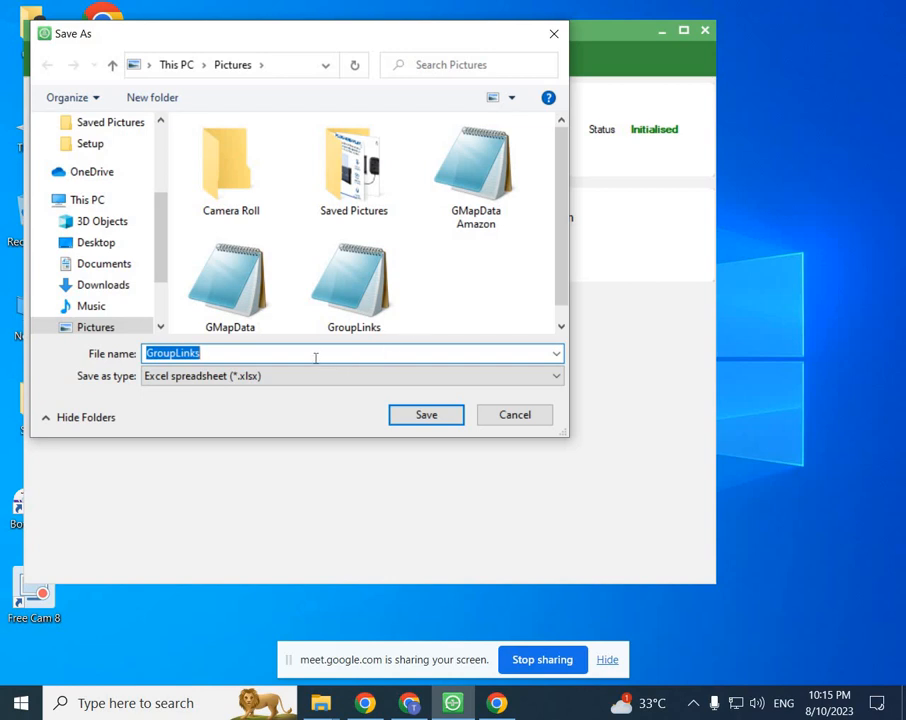
{"action": "key", "text": "BackSpace"}
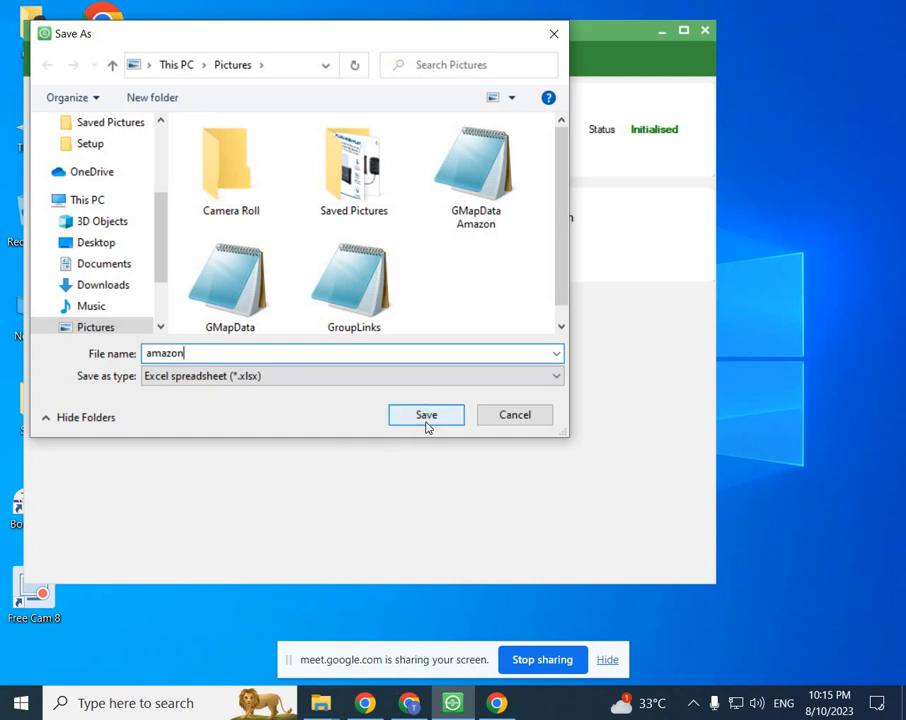
{"action": "left_click", "coordinate": [426, 415]}
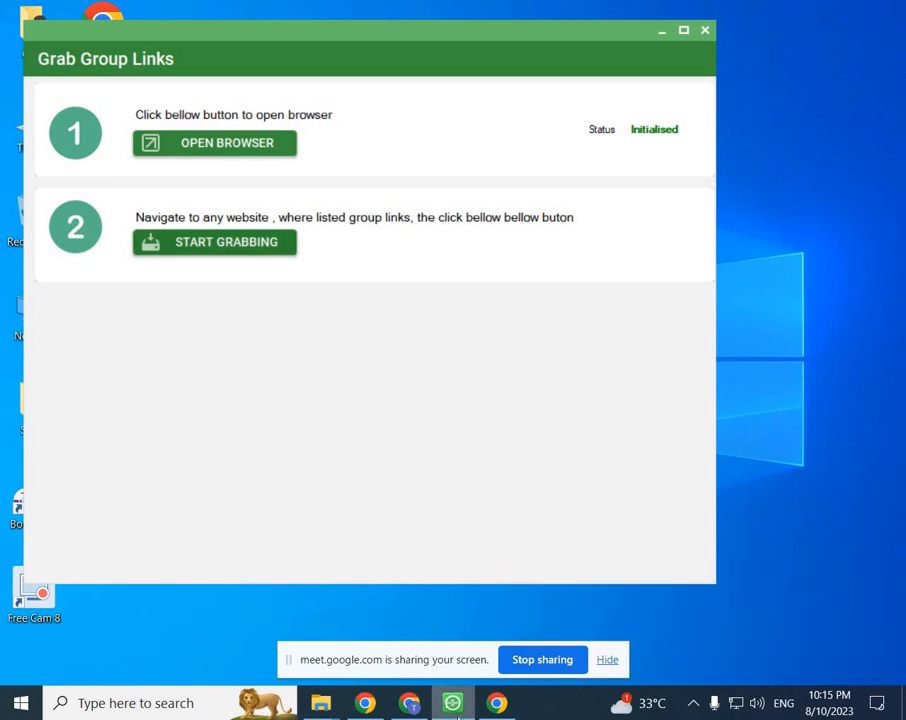
Step: Switch to the Pictures folder in File Explorer to look at the saved files
{"action": "left_click", "coordinate": [457, 713]}
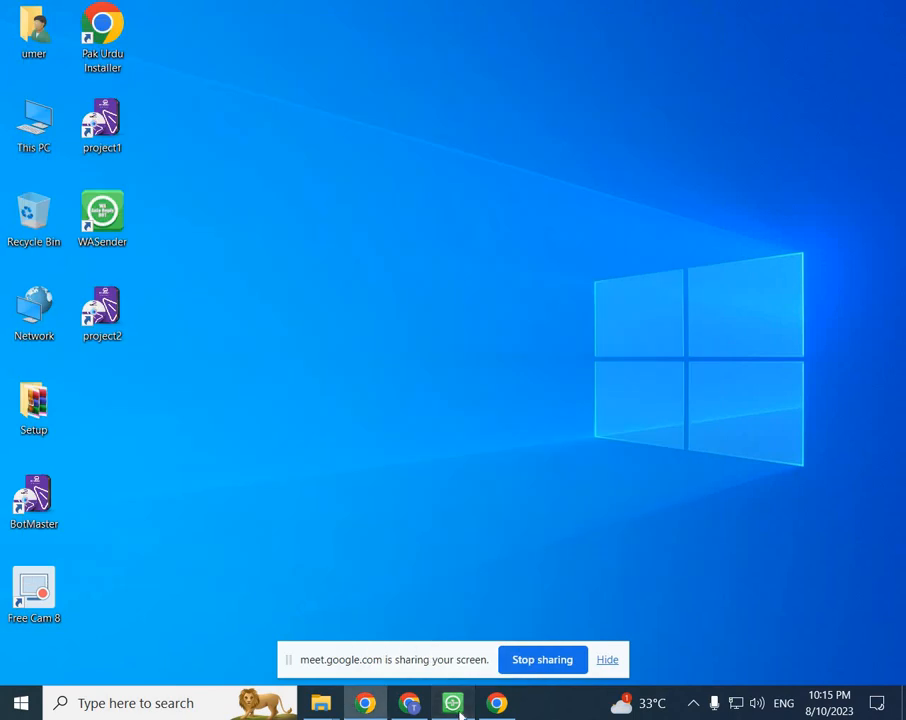
{"action": "left_click", "coordinate": [456, 706]}
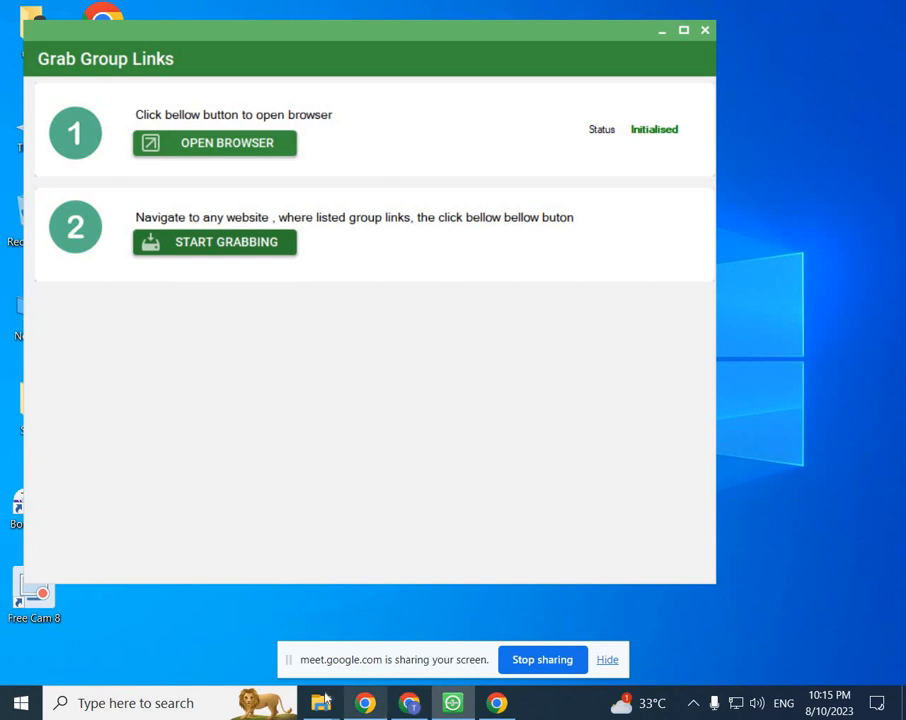
{"action": "mouse_move", "coordinate": [321, 703]}
{"action": "left_click", "coordinate": [210, 623]}
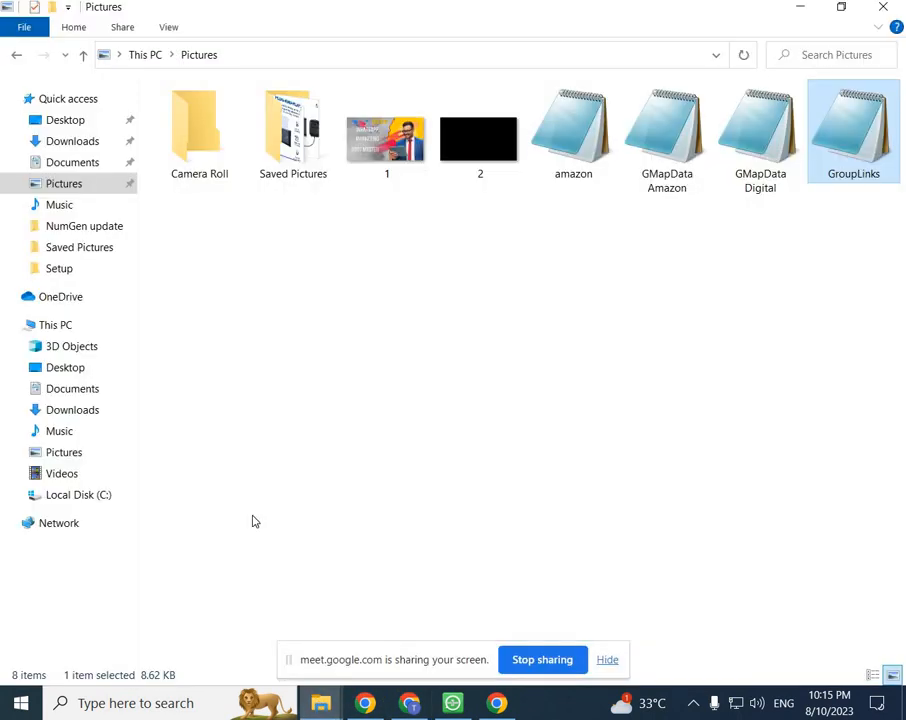
Step: Open the amazon spreadsheet from the Pictures folder with Open Xlsx PLUS, keeping it as the default app for .xlsx files
{"action": "left_click", "coordinate": [572, 162]}
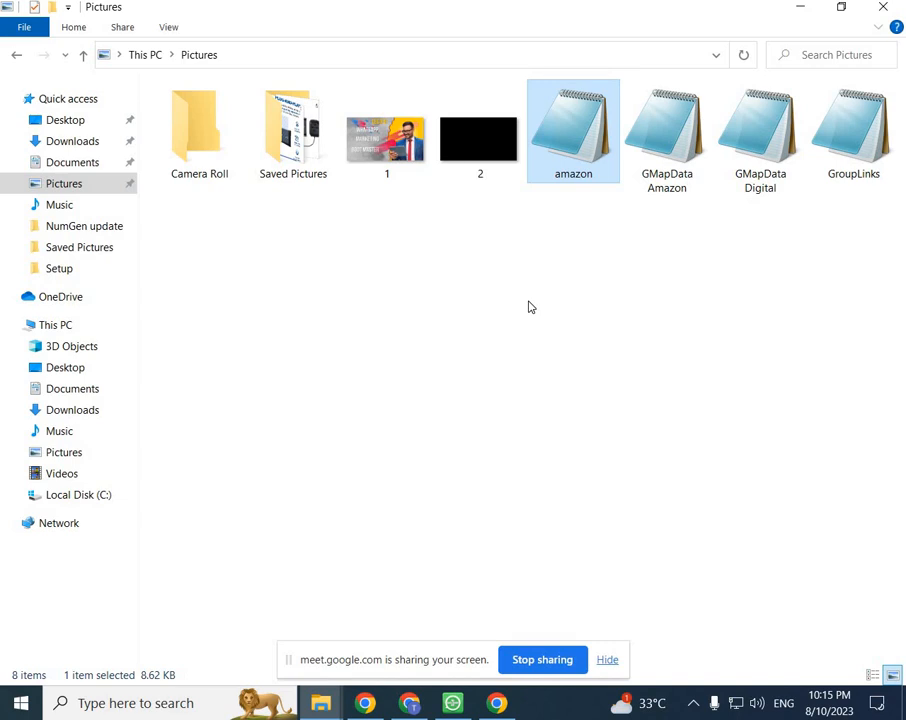
{"action": "double_click", "coordinate": [578, 163]}
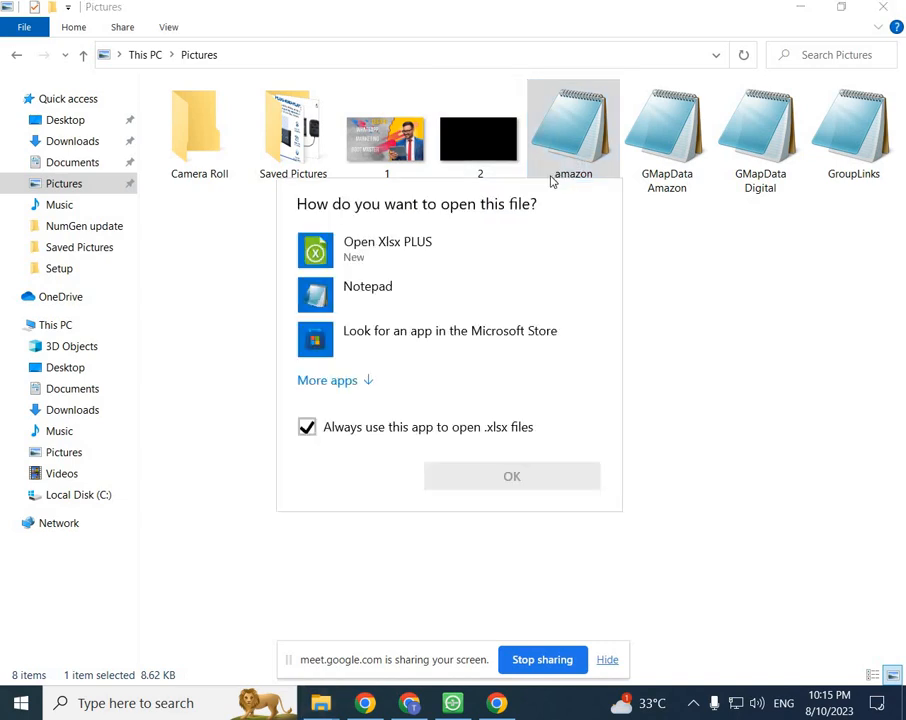
{"action": "left_click", "coordinate": [443, 263]}
{"action": "left_click", "coordinate": [532, 484]}
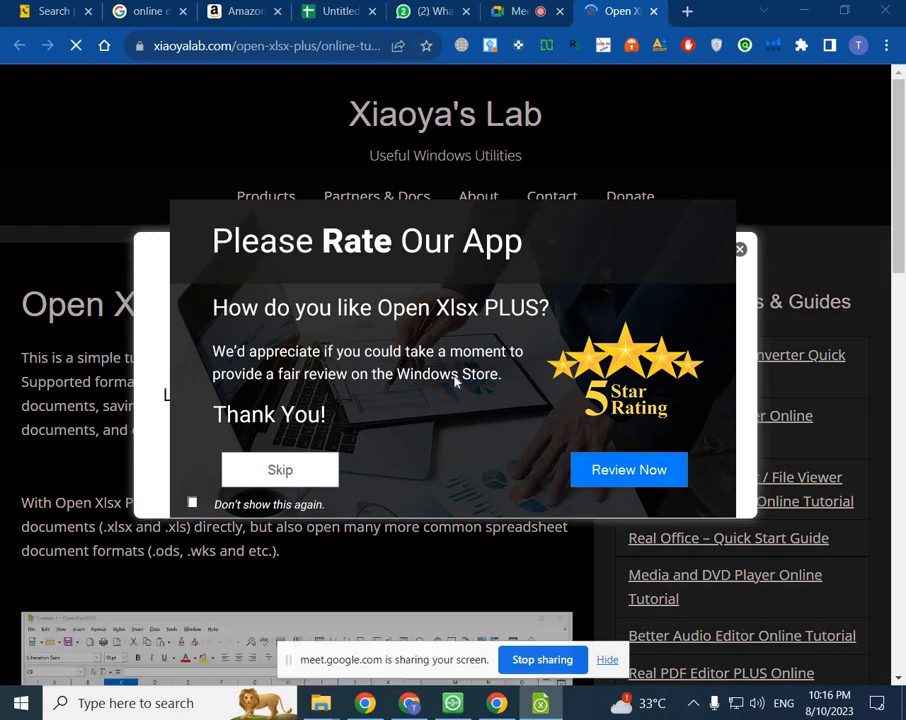
Step: Skip the Open Xlsx PLUS rating request, dismiss the website's ad-blocker notice, and look through the tutorial page
{"action": "scroll", "coordinate": [514, 546], "scroll_direction": "down", "scroll_amount": 5}
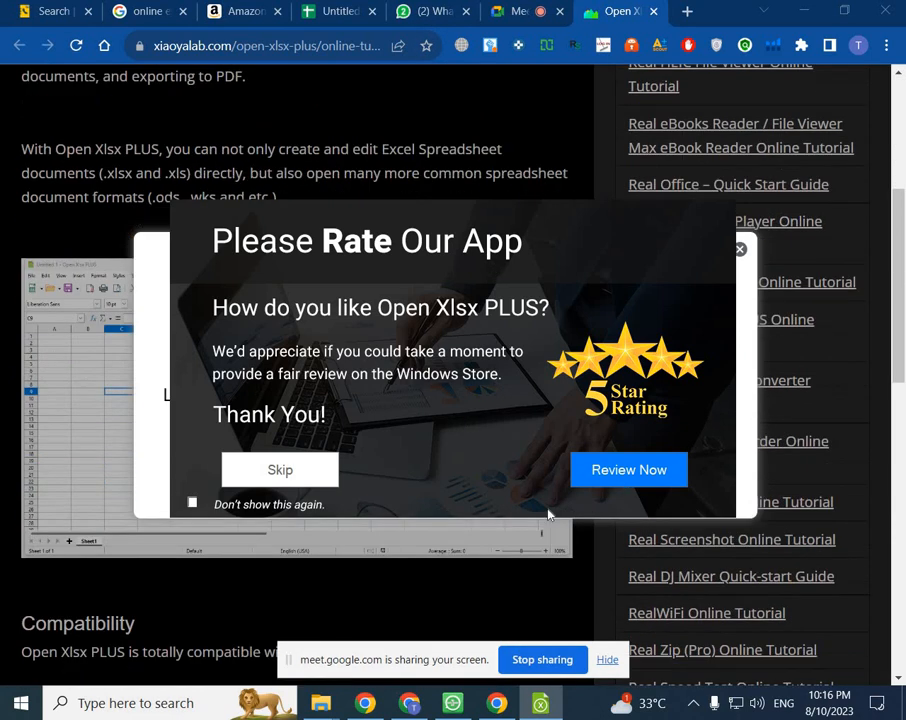
{"action": "left_click", "coordinate": [281, 482]}
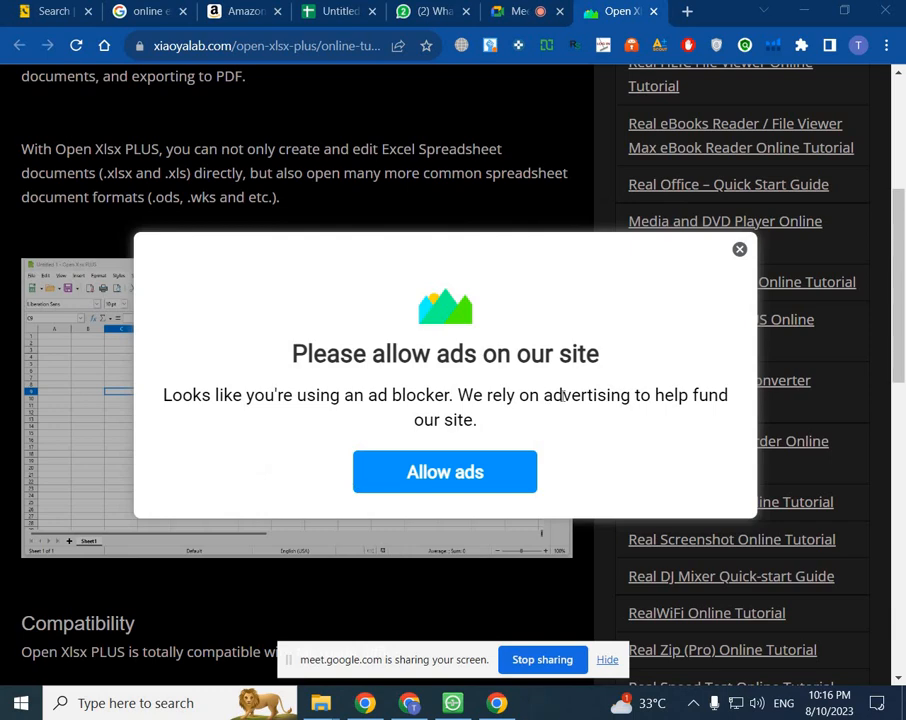
{"action": "left_click", "coordinate": [739, 251]}
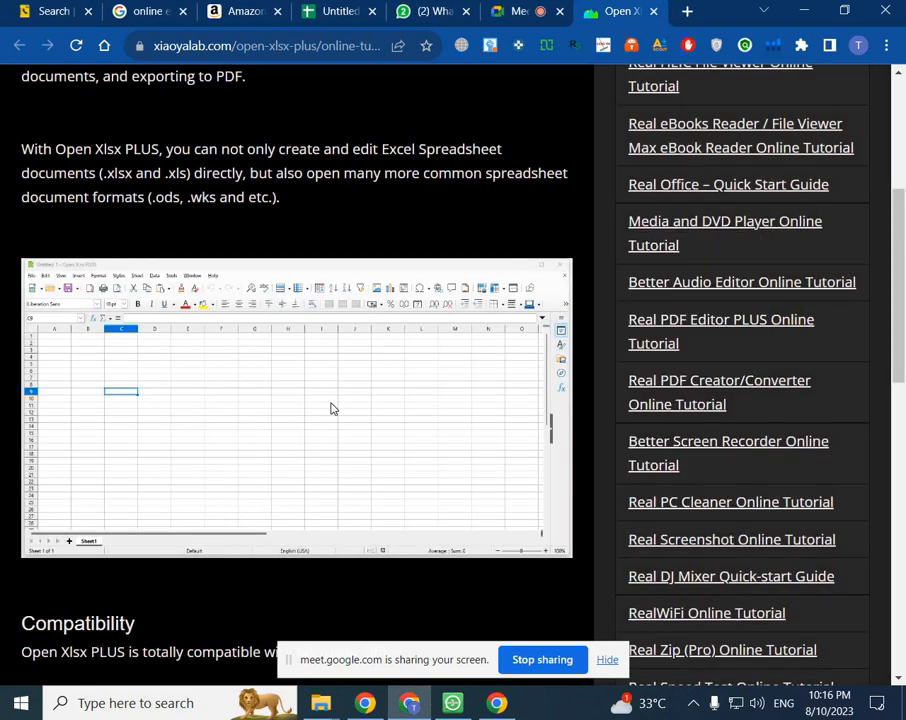
{"action": "scroll", "coordinate": [328, 402], "scroll_direction": "down", "scroll_amount": 5}
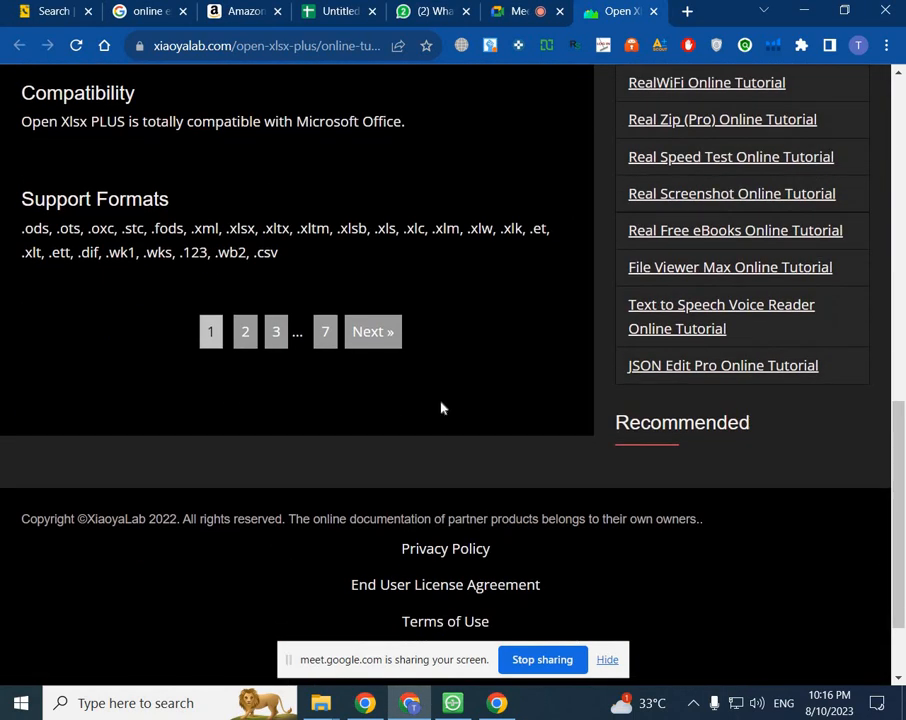
{"action": "scroll", "coordinate": [541, 365], "scroll_direction": "up", "scroll_amount": 4}
{"action": "scroll", "coordinate": [561, 296], "scroll_direction": "down", "scroll_amount": 3}
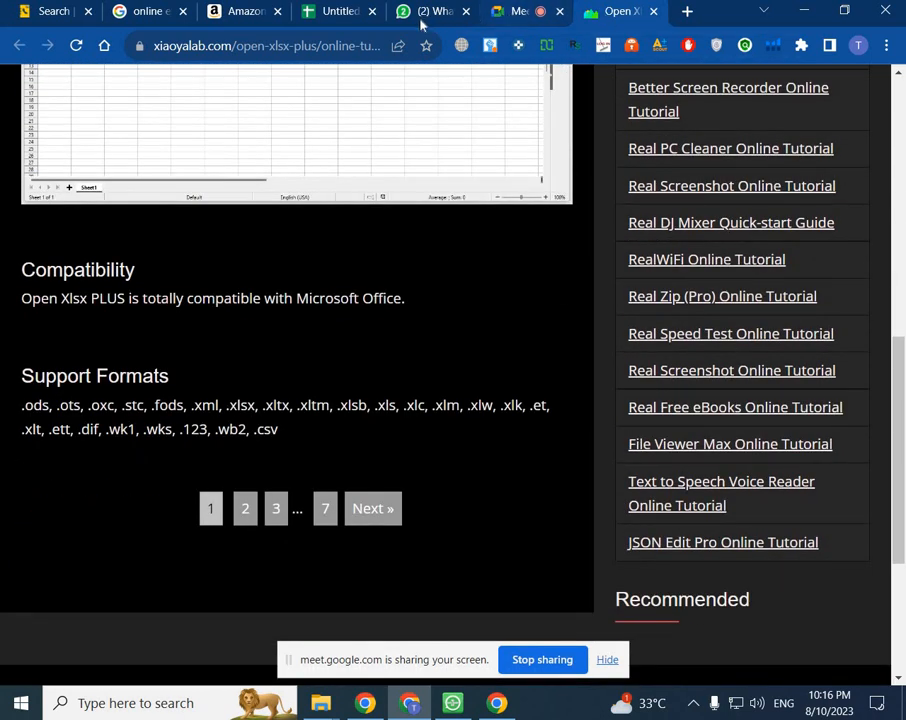
Step: Switch to the Google Sheets tab and start a new blank spreadsheet
{"action": "left_click", "coordinate": [342, 12]}
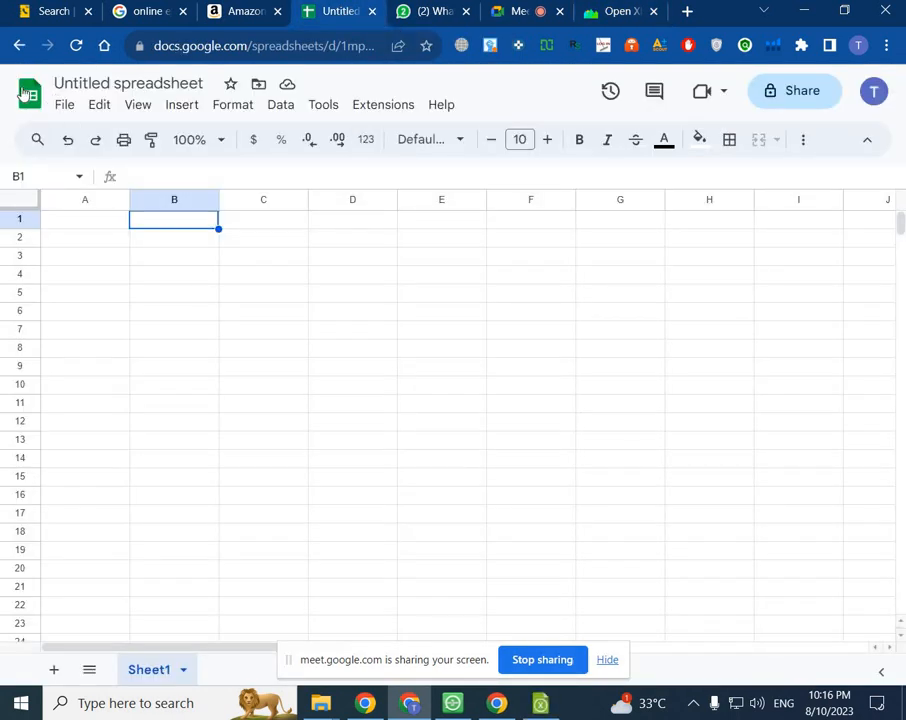
{"action": "left_click", "coordinate": [26, 95]}
{"action": "left_click", "coordinate": [63, 106]}
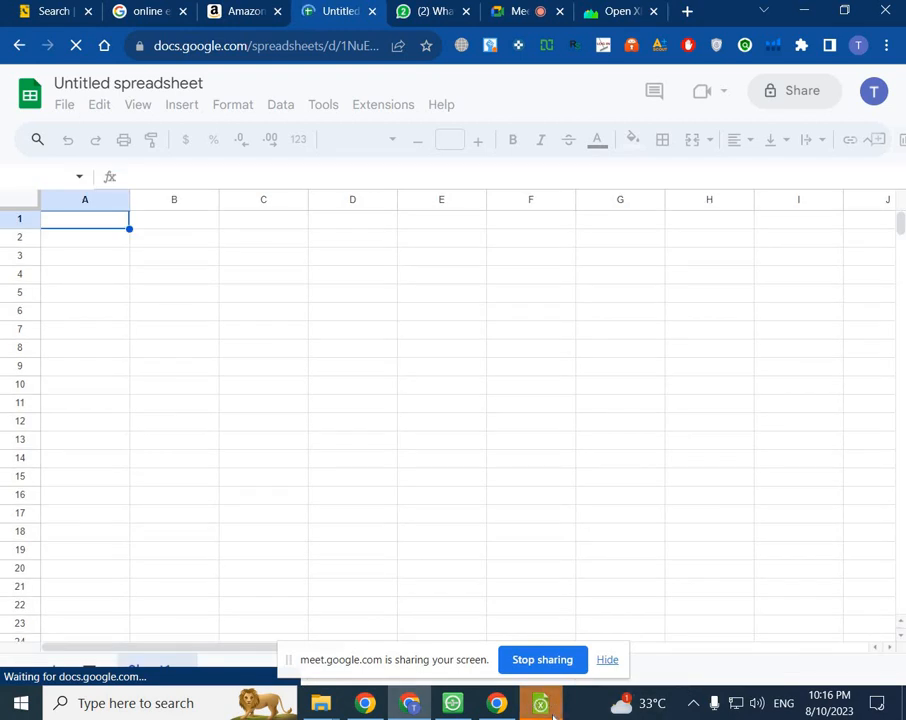
Step: Switch to amazon.xlsx in Open Xlsx PLUS and examine the WhatsApp group links in column A
{"action": "left_click", "coordinate": [545, 708]}
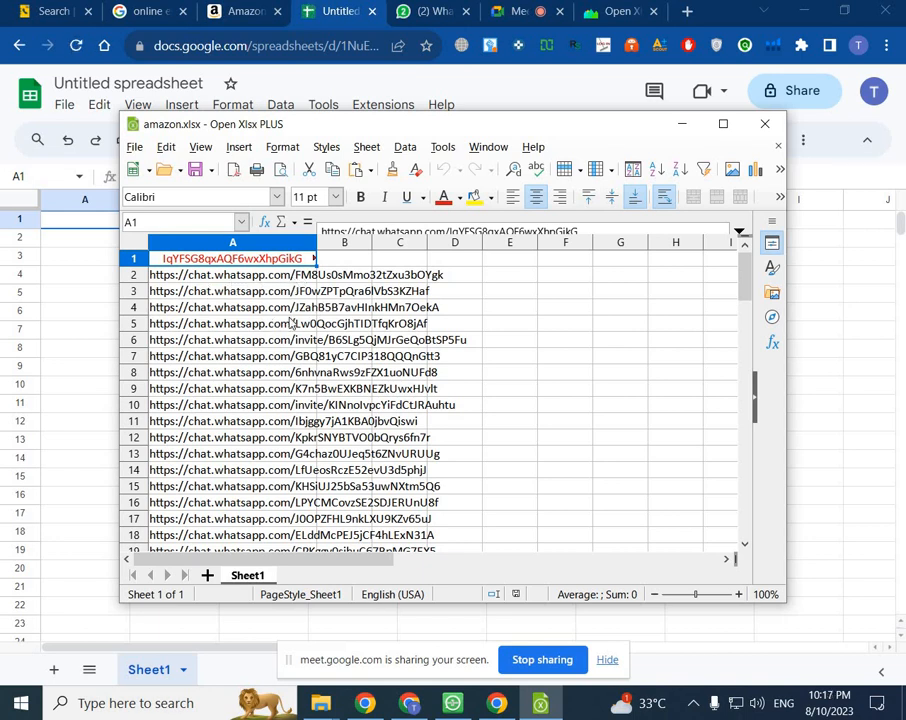
{"action": "scroll", "coordinate": [224, 347], "scroll_direction": "down", "scroll_amount": 8}
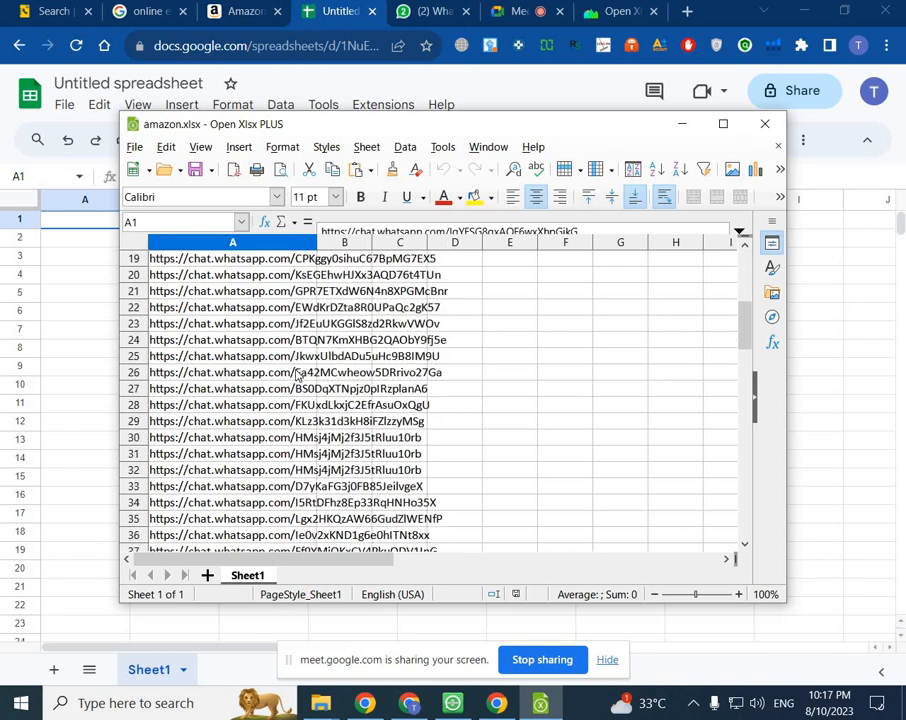
{"action": "scroll", "coordinate": [286, 384], "scroll_direction": "down", "scroll_amount": 19}
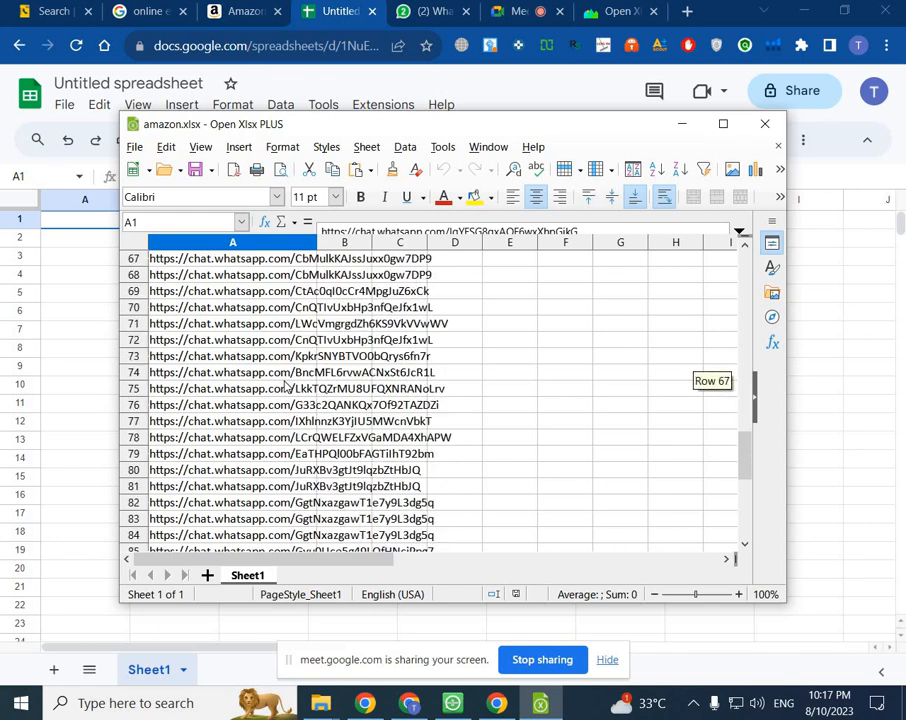
{"action": "scroll", "coordinate": [283, 389], "scroll_direction": "up", "scroll_amount": 20}
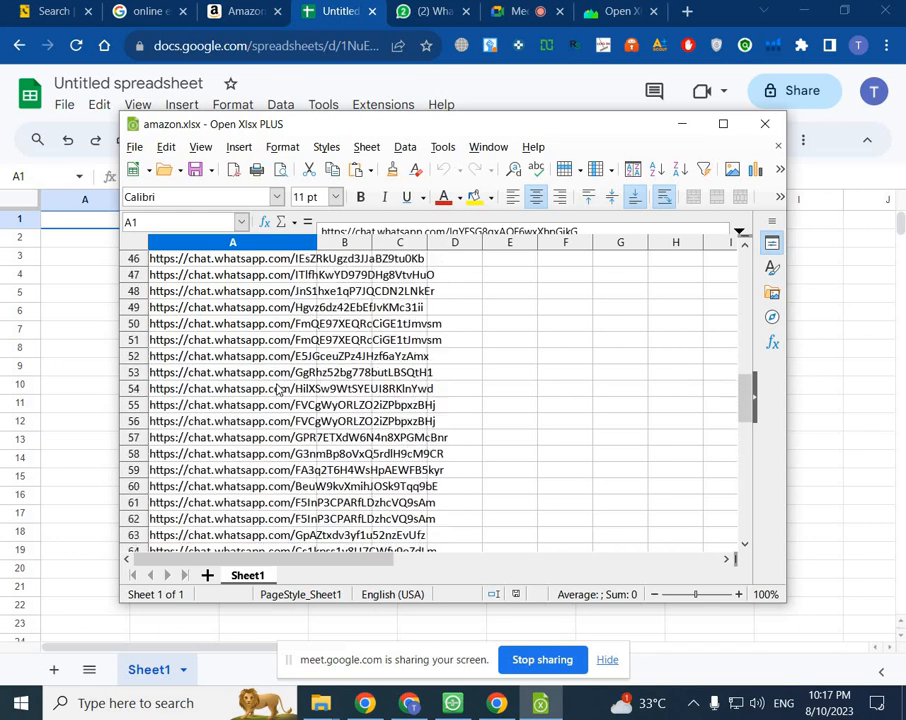
{"action": "scroll", "coordinate": [302, 388], "scroll_direction": "up", "scroll_amount": 5}
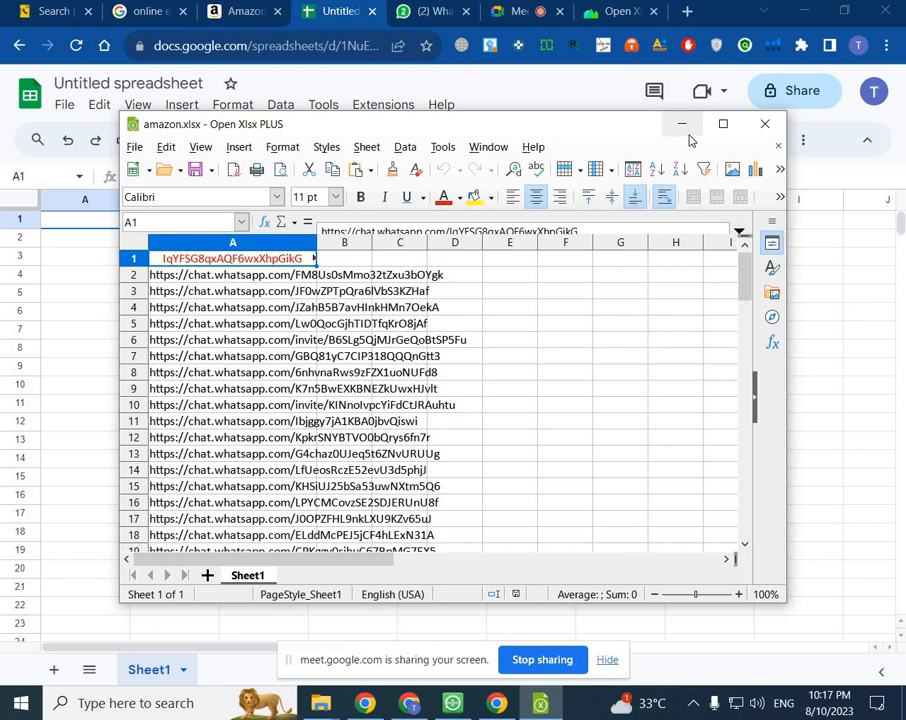
Step: Minimise the spreadsheet, browser and Pictures windows, refresh the desktop, and close the Grab Group Links window
{"action": "left_click", "coordinate": [683, 126]}
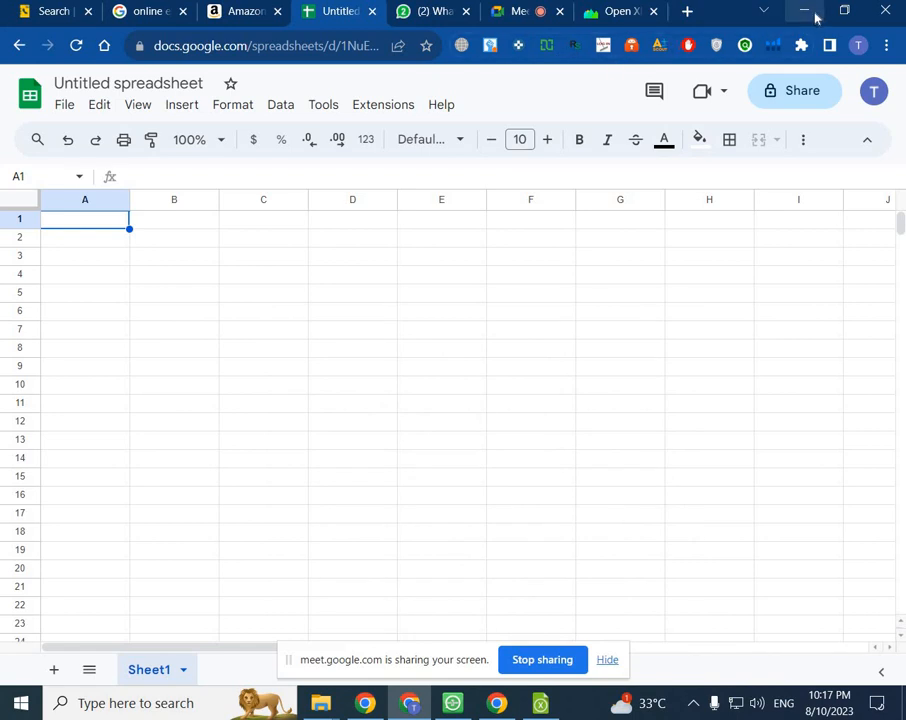
{"action": "left_click", "coordinate": [812, 16]}
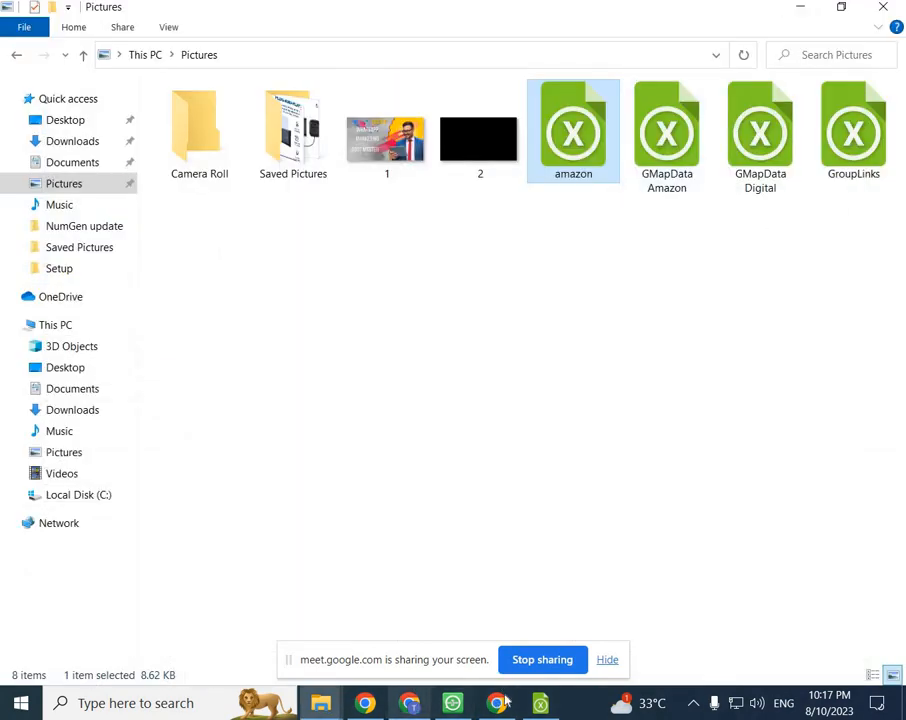
{"action": "mouse_move", "coordinate": [540, 703]}
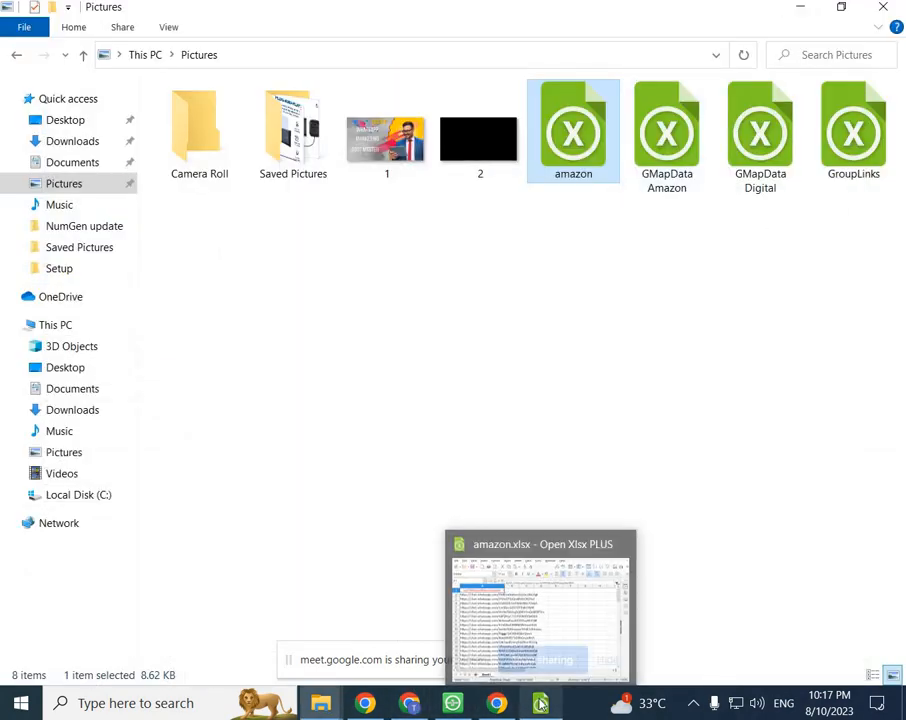
{"action": "left_click", "coordinate": [452, 703]}
{"action": "left_click", "coordinate": [806, 10]}
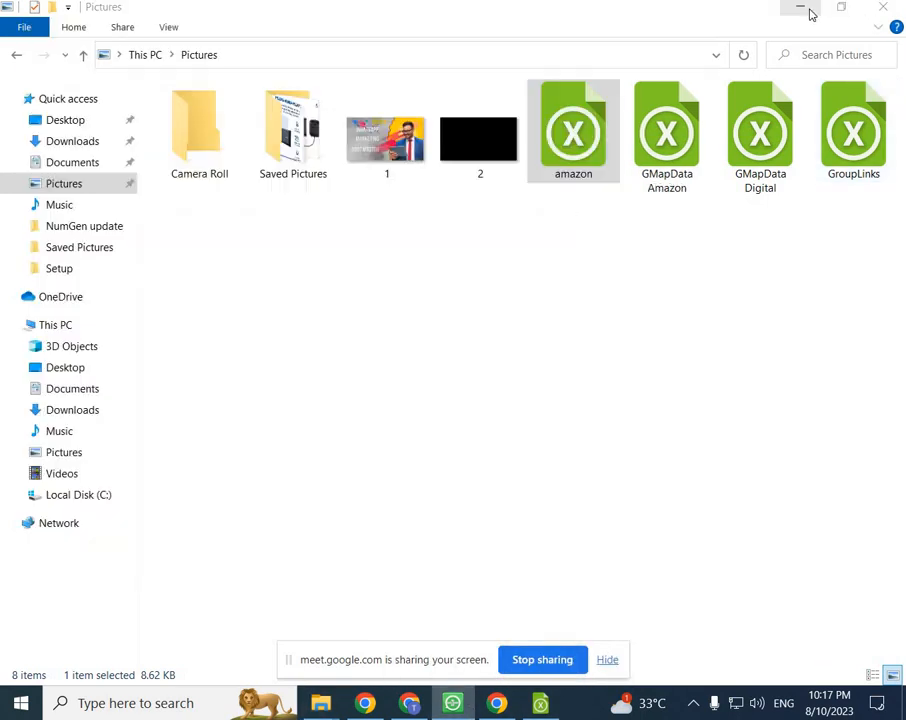
{"action": "right_click", "coordinate": [795, 172]}
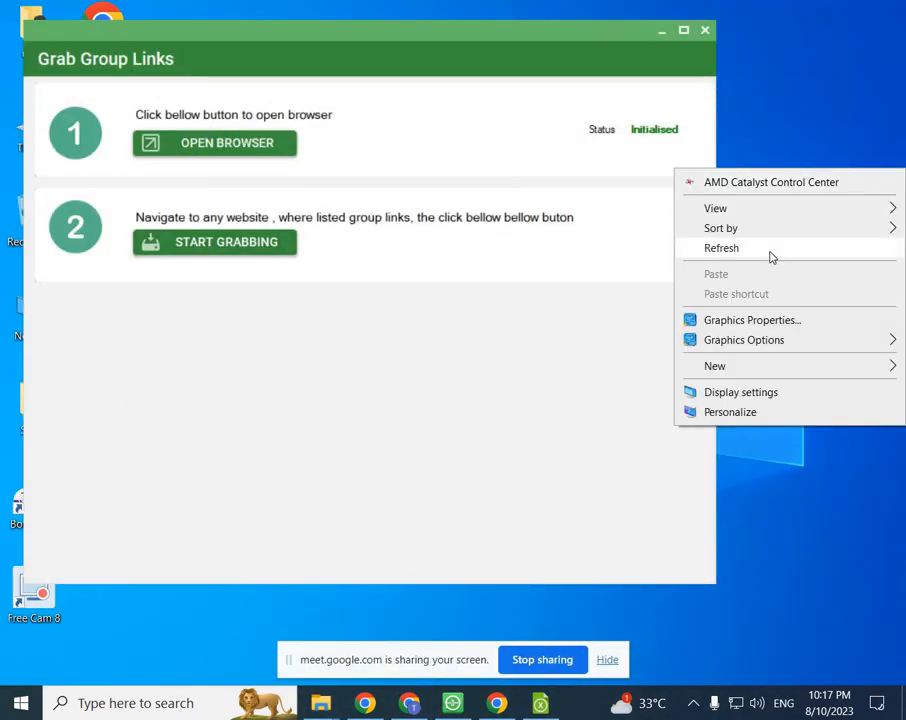
{"action": "left_click", "coordinate": [770, 252]}
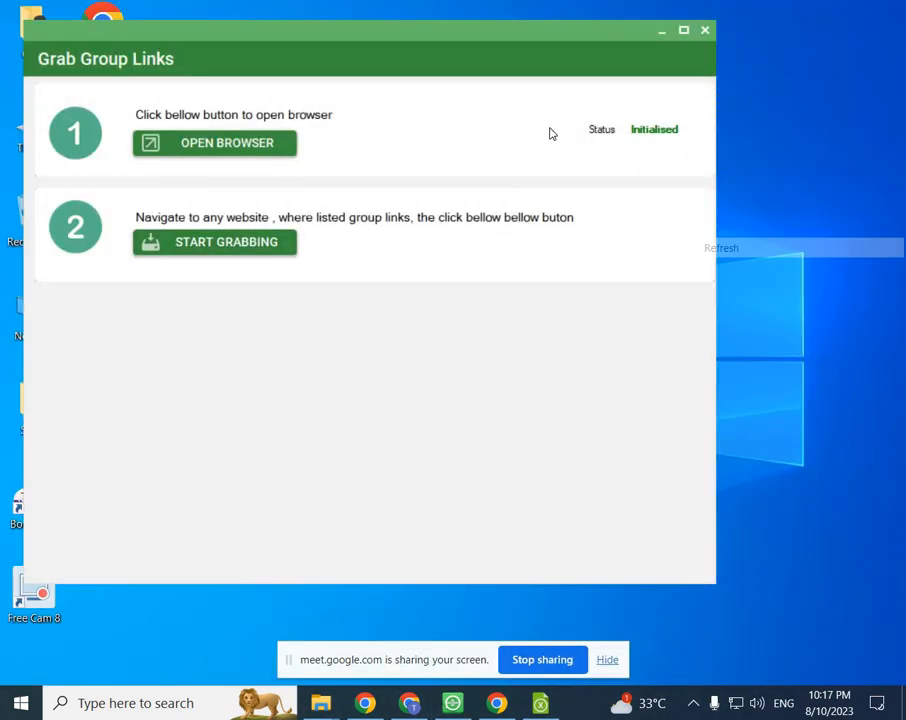
{"action": "left_click", "coordinate": [705, 33]}
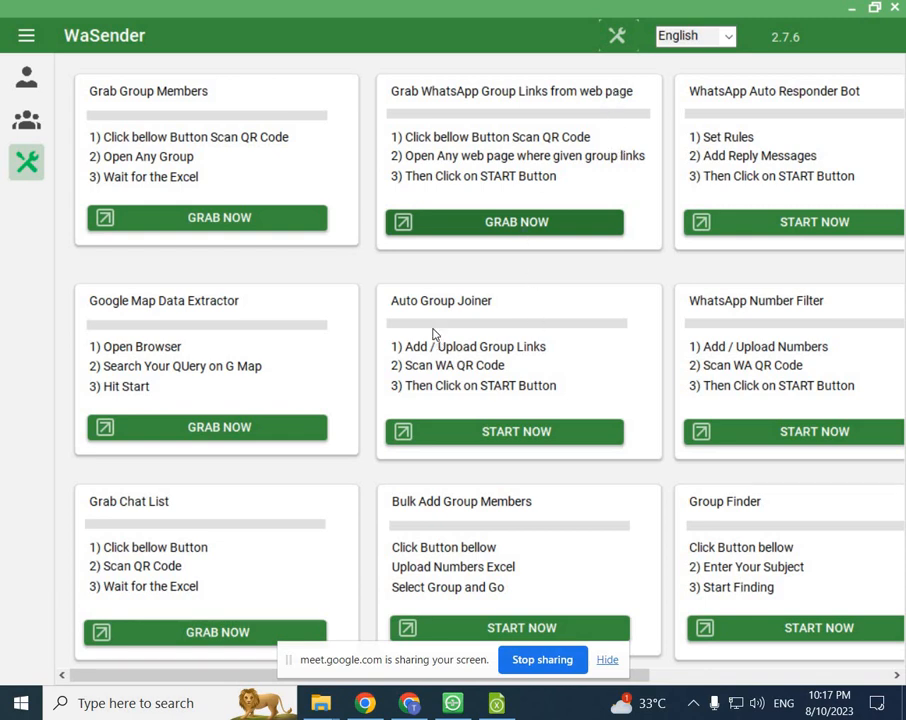
Step: Open the Auto Group Joiner and set its delay to wait 20 to 30 seconds after every 5 group joins
{"action": "left_click", "coordinate": [519, 430]}
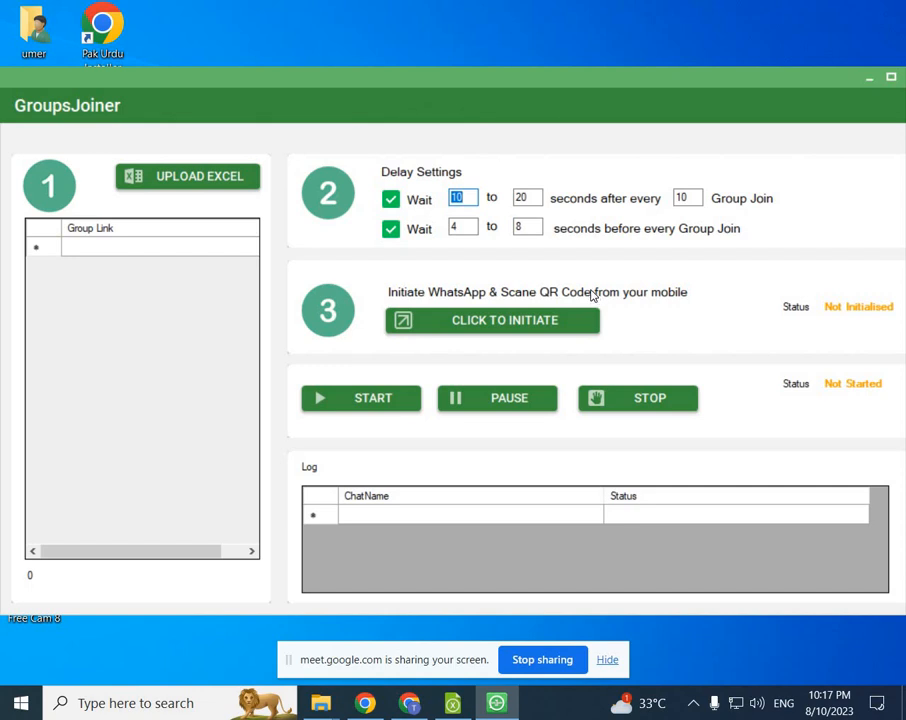
{"action": "left_click", "coordinate": [472, 199]}
{"action": "key", "text": "BackSpace"}
{"action": "key", "text": "BackSpace"}
{"action": "type", "text": "20"}
{"action": "left_click", "coordinate": [535, 197]}
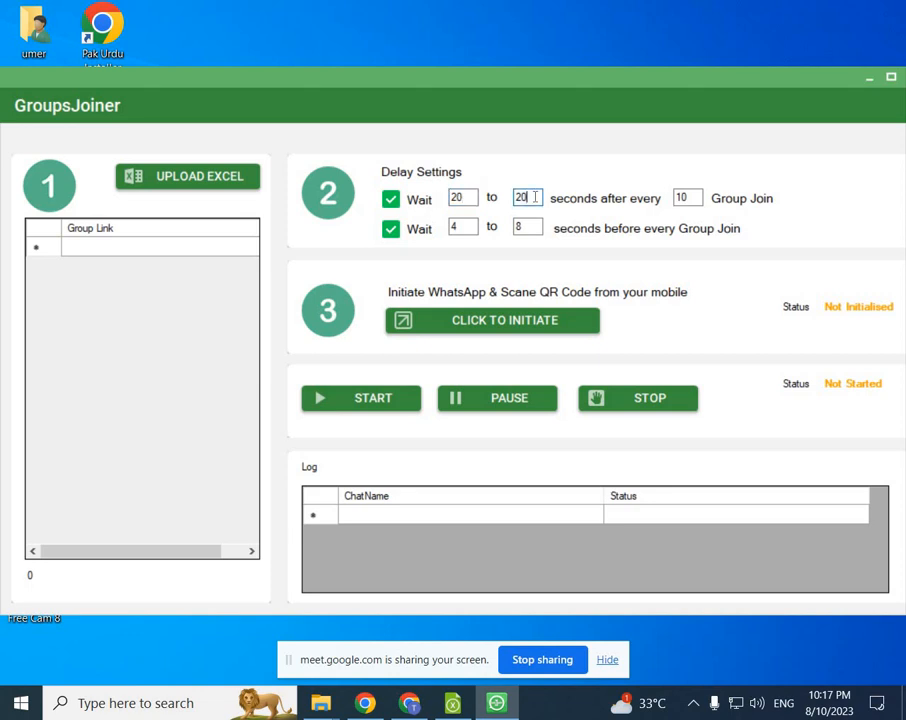
{"action": "key", "text": "BackSpace"}
{"action": "key", "text": "BackSpace"}
{"action": "type", "text": "30"}
{"action": "left_click", "coordinate": [696, 198]}
{"action": "key", "text": "BackSpace"}
{"action": "key", "text": "BackSpace"}
{"action": "type", "text": "5"}
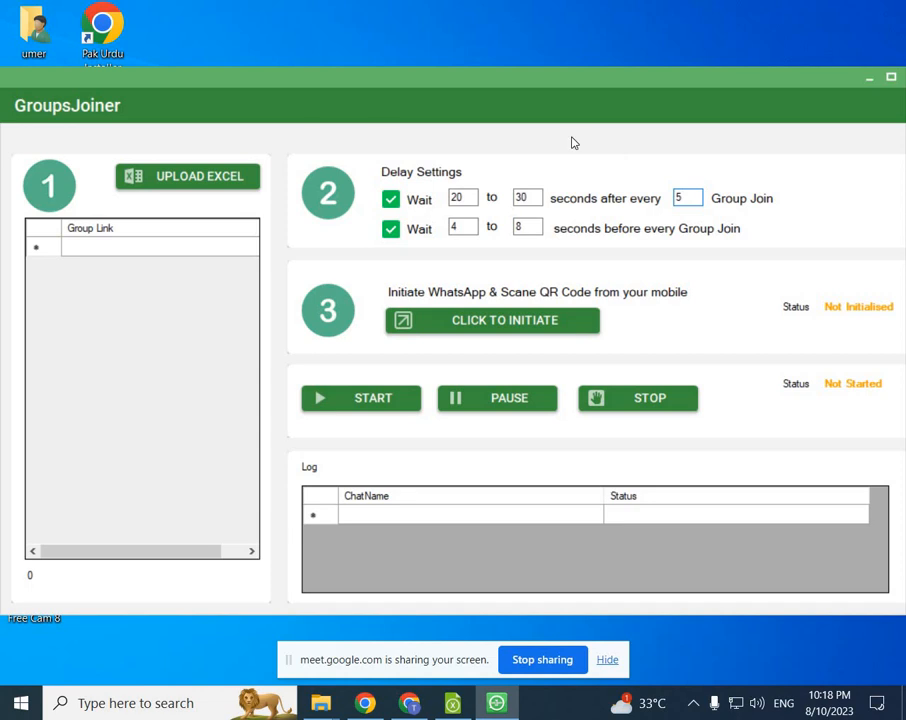
Step: Set the delay before every group join to 5 to 10 seconds
{"action": "left_click", "coordinate": [464, 227]}
{"action": "key", "text": "BackSpace"}
{"action": "type", "text": "5"}
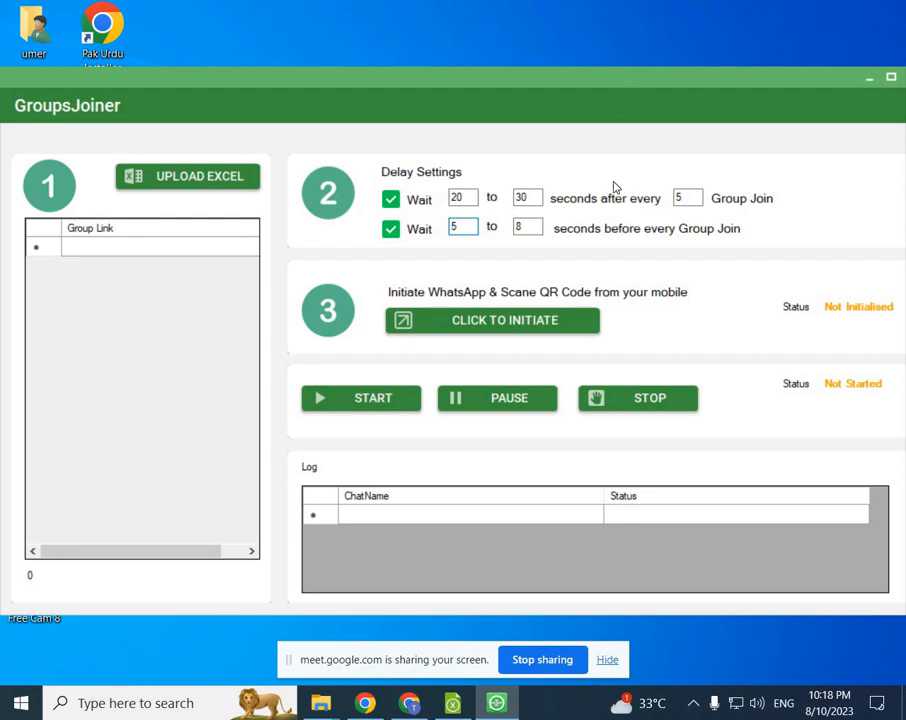
{"action": "left_click", "coordinate": [521, 227]}
{"action": "key", "text": "BackSpace"}
{"action": "type", "text": "10"}
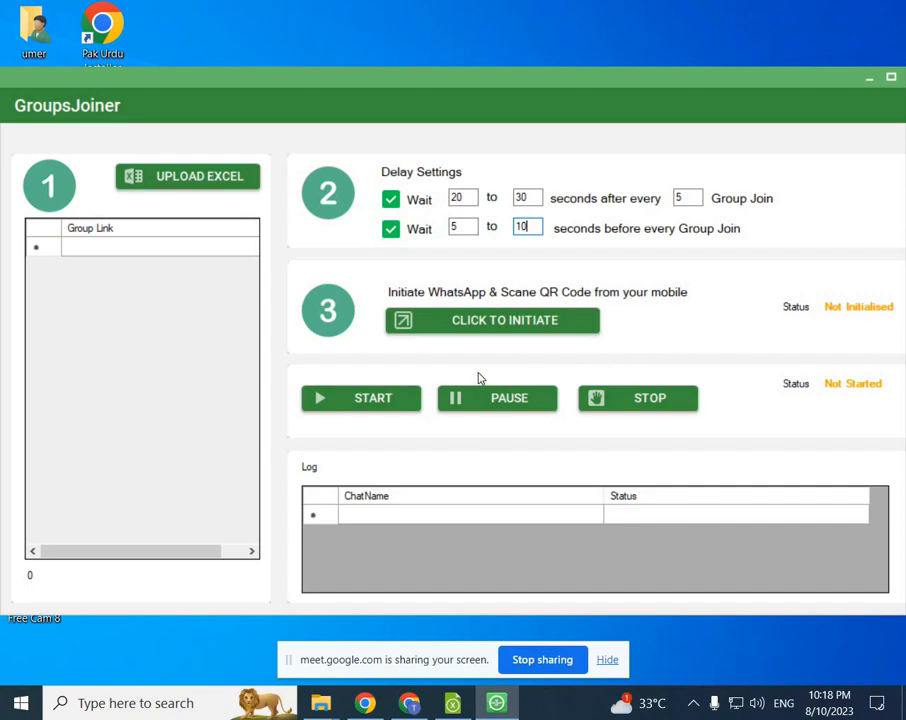
Step: Upload the amazon Excel file from Pictures as the group link list and look through the loaded links
{"action": "left_click", "coordinate": [210, 181]}
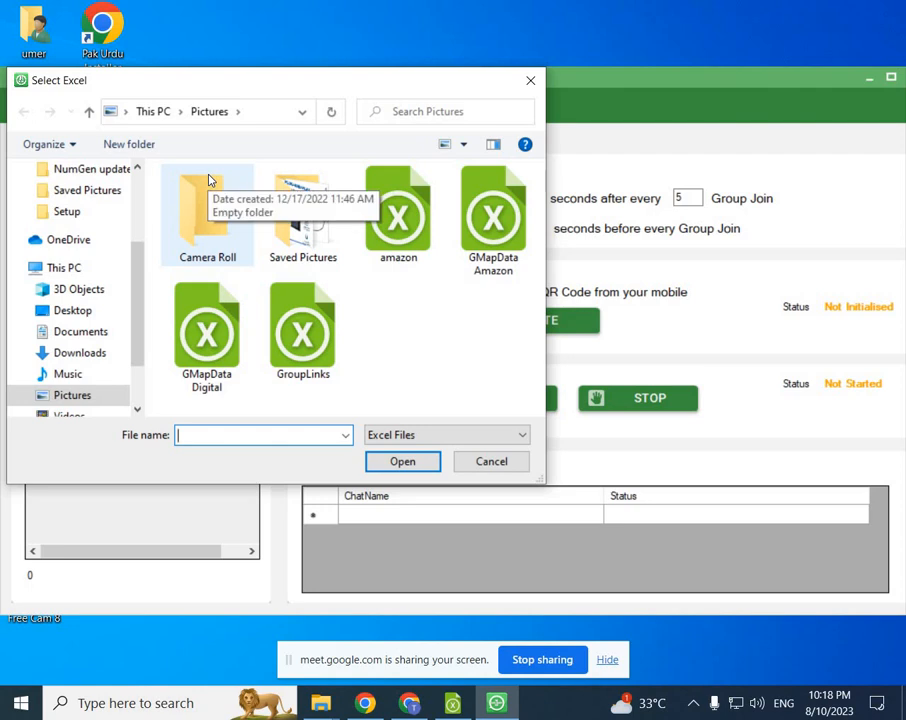
{"action": "left_click", "coordinate": [384, 258]}
{"action": "left_click", "coordinate": [372, 467]}
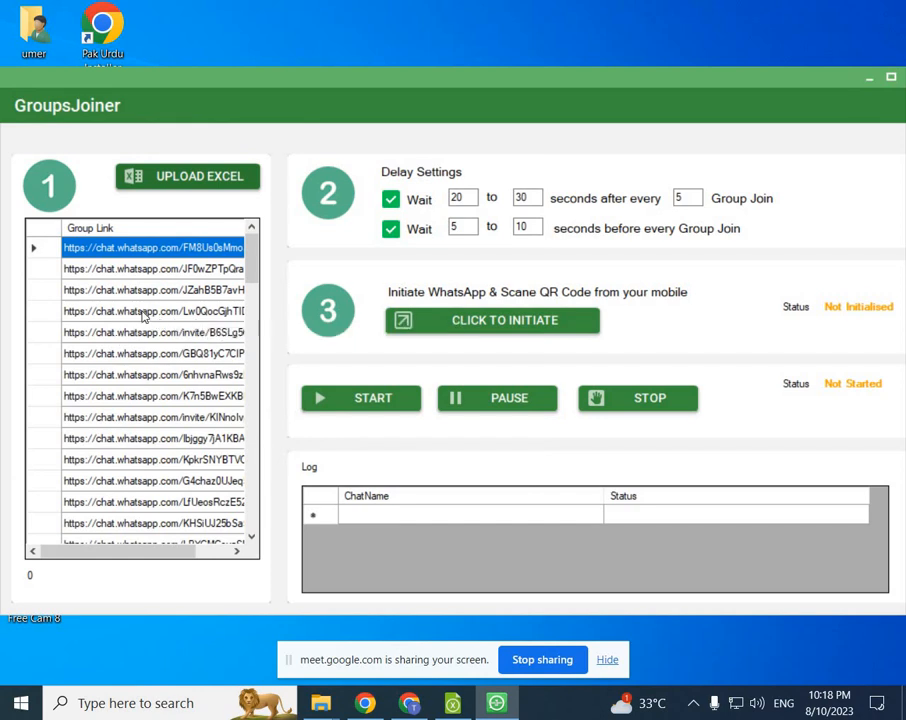
{"action": "scroll", "coordinate": [143, 437], "scroll_direction": "down", "scroll_amount": 3}
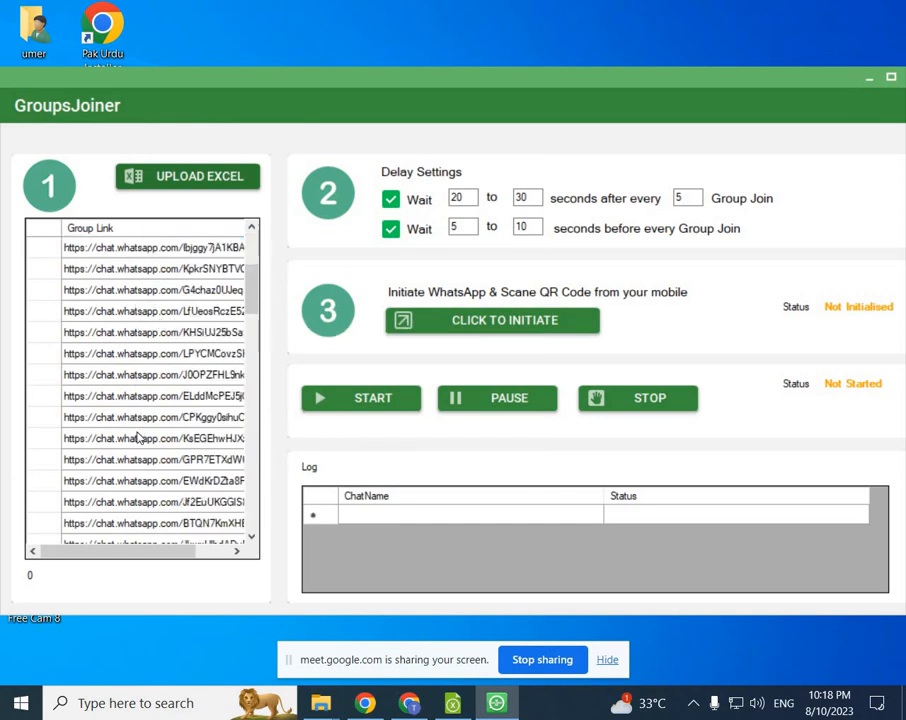
{"action": "scroll", "coordinate": [152, 400], "scroll_direction": "up", "scroll_amount": 3}
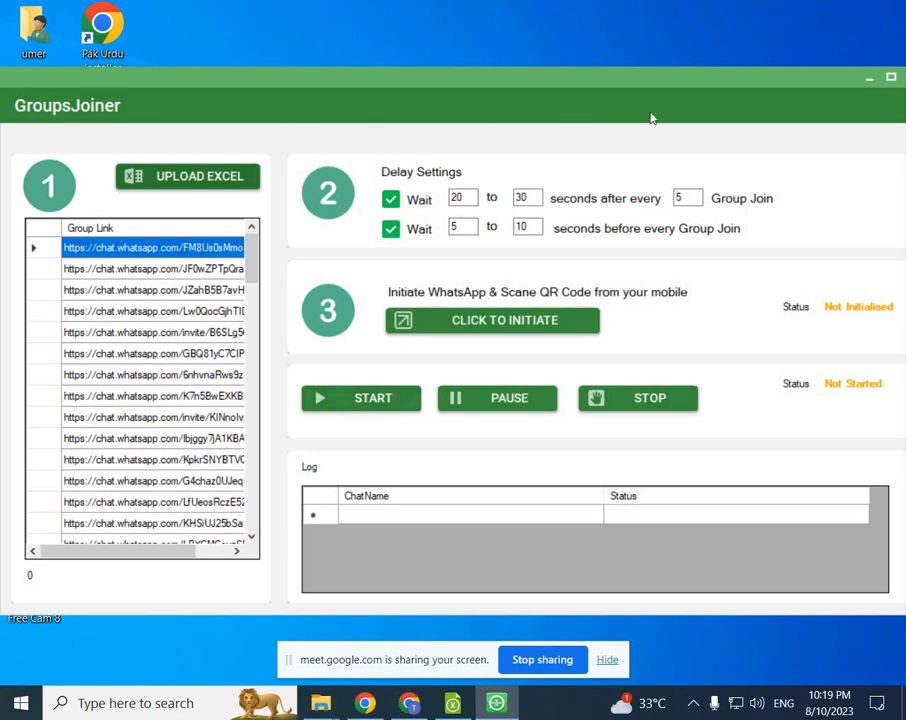
{"action": "right_click", "coordinate": [617, 52]}
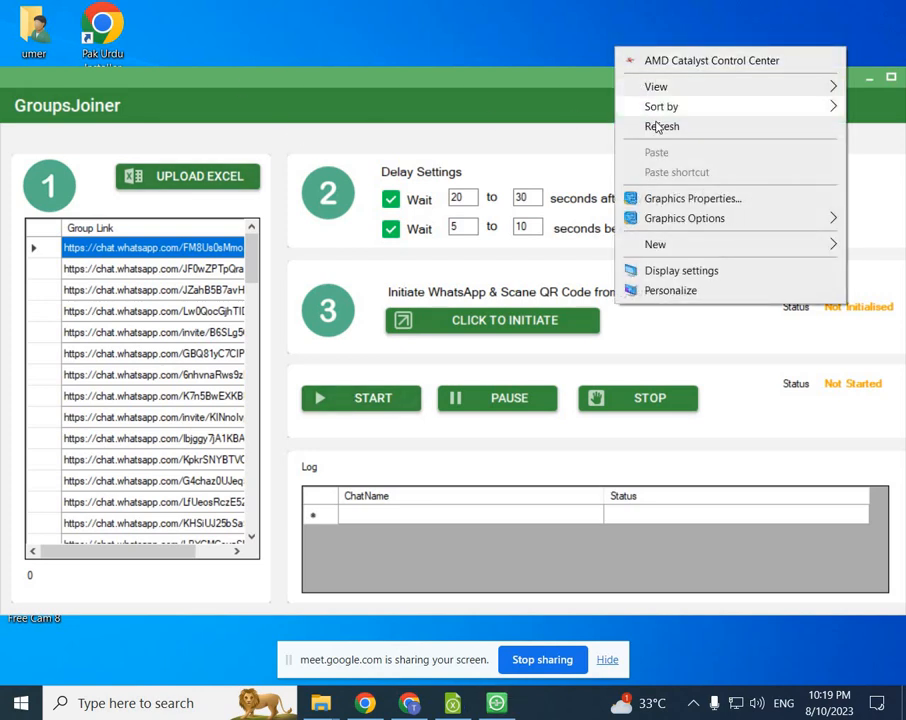
{"action": "left_click", "coordinate": [657, 125]}
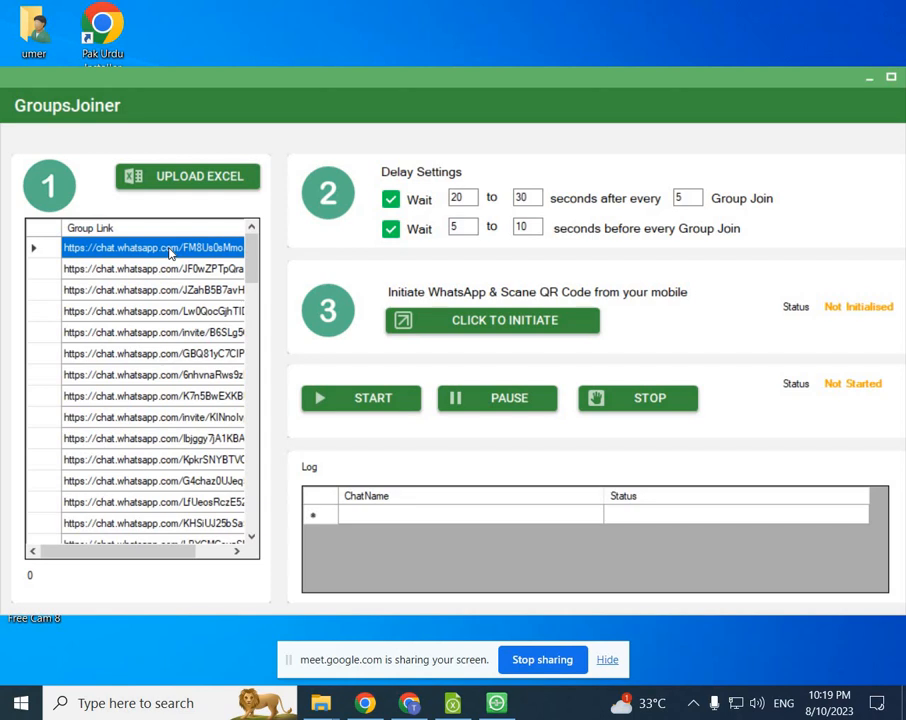
{"action": "right_click", "coordinate": [322, 48]}
{"action": "left_click", "coordinate": [355, 121]}
{"action": "right_click", "coordinate": [722, 50]}
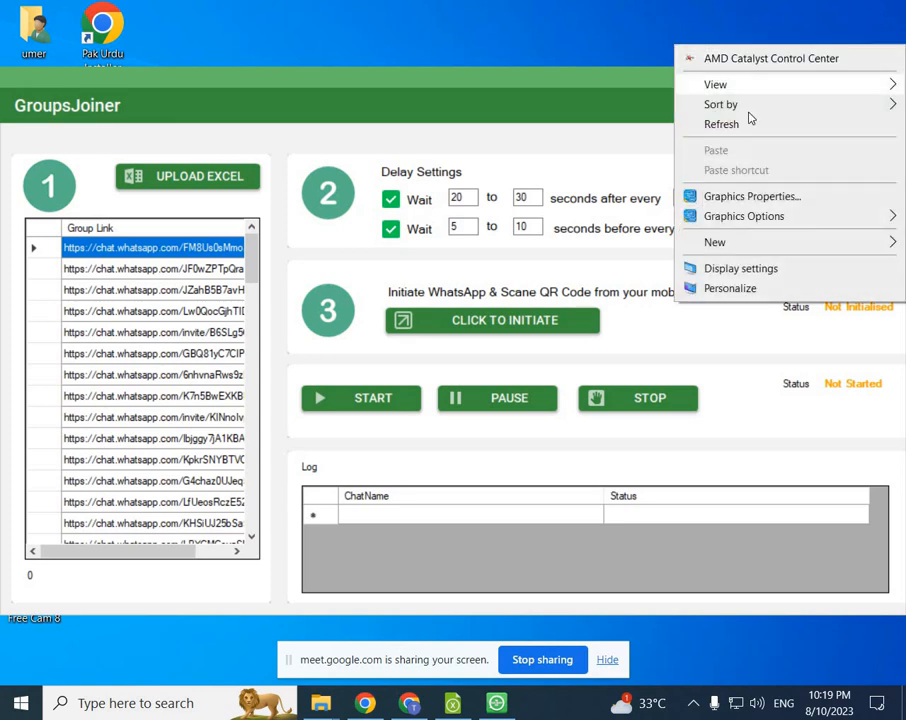
{"action": "left_click", "coordinate": [748, 124]}
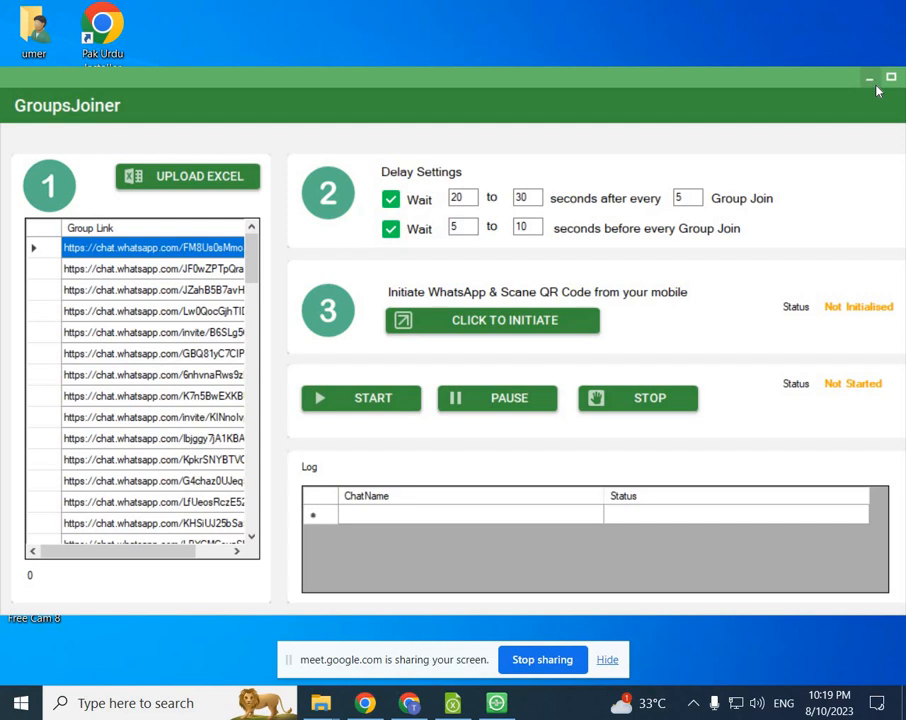
Step: Close the Auto Group Joiner and start a Group Finder search for the subject Digital Marketing in lahore
{"action": "left_click_drag", "start_coordinate": [824, 89], "coordinate": [777, 103]}
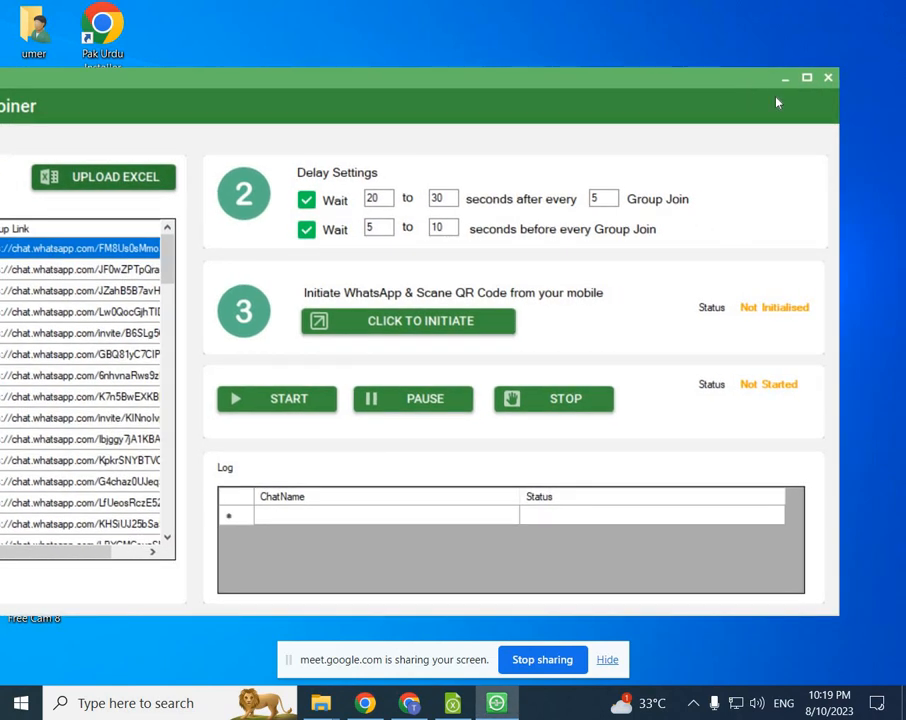
{"action": "left_click", "coordinate": [827, 80]}
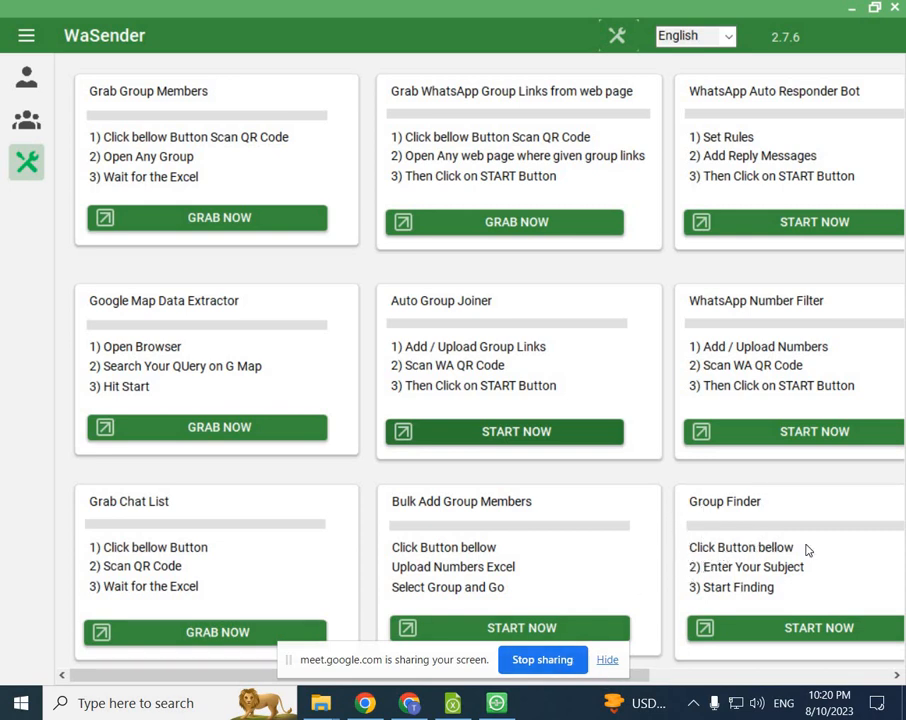
{"action": "left_click", "coordinate": [797, 628]}
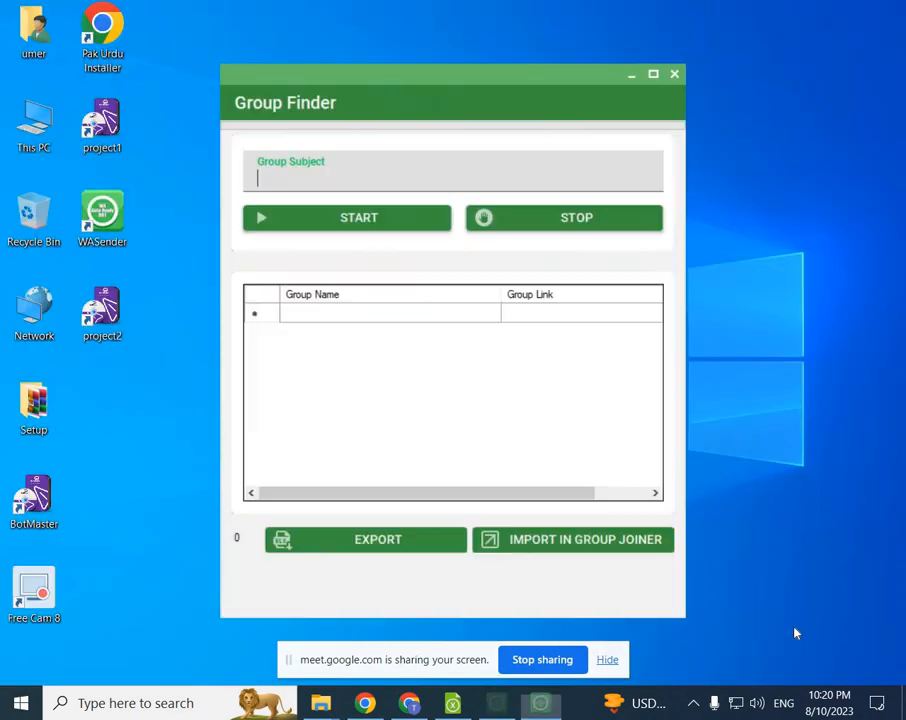
{"action": "left_click", "coordinate": [343, 186]}
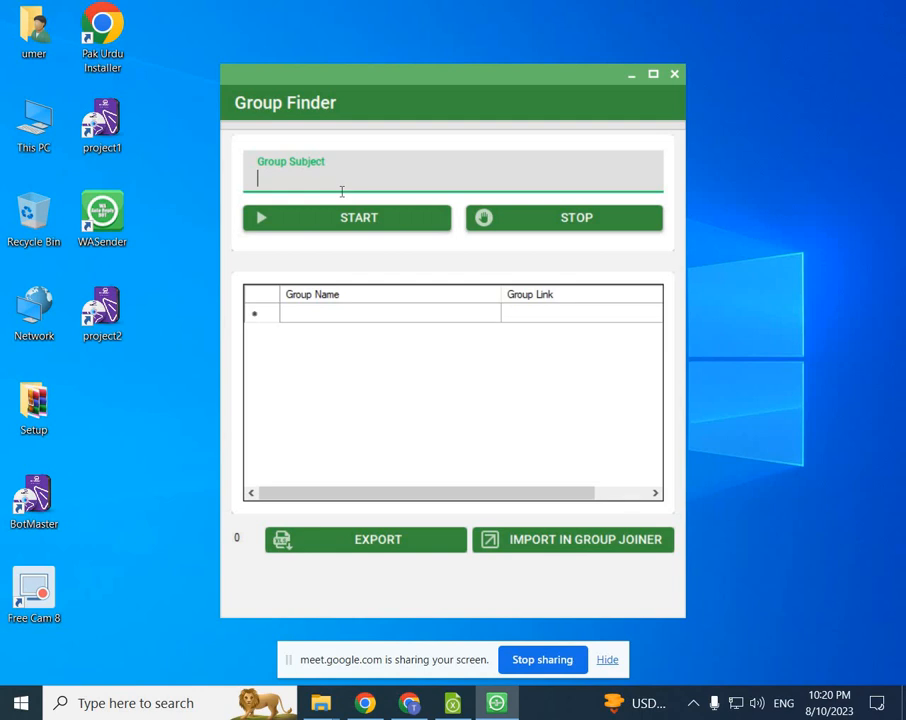
{"action": "type", "text": "Digital Marke"}
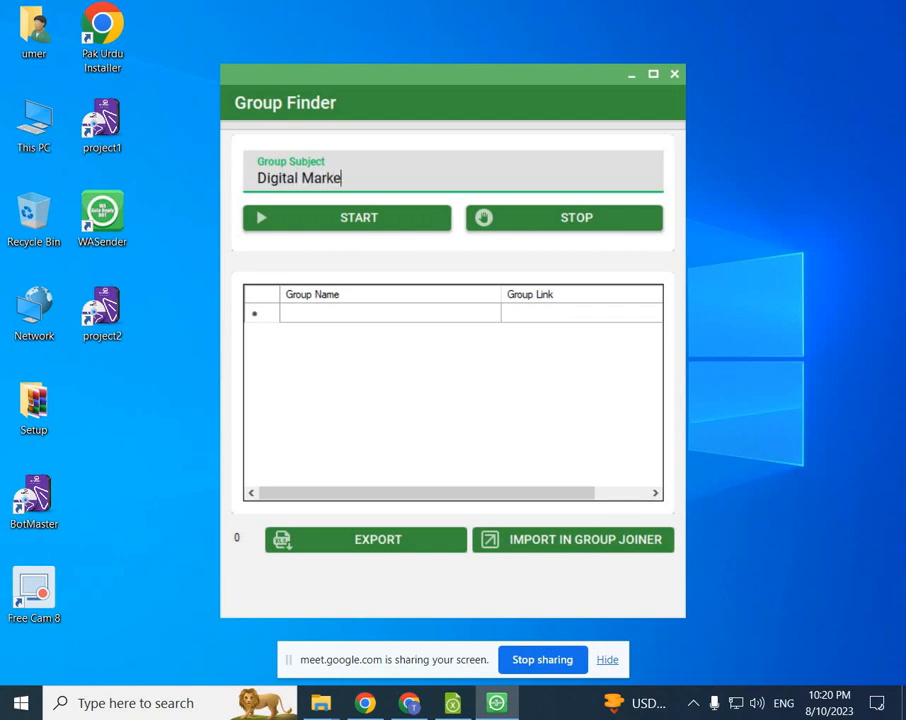
{"action": "type", "text": "ting in lahore"}
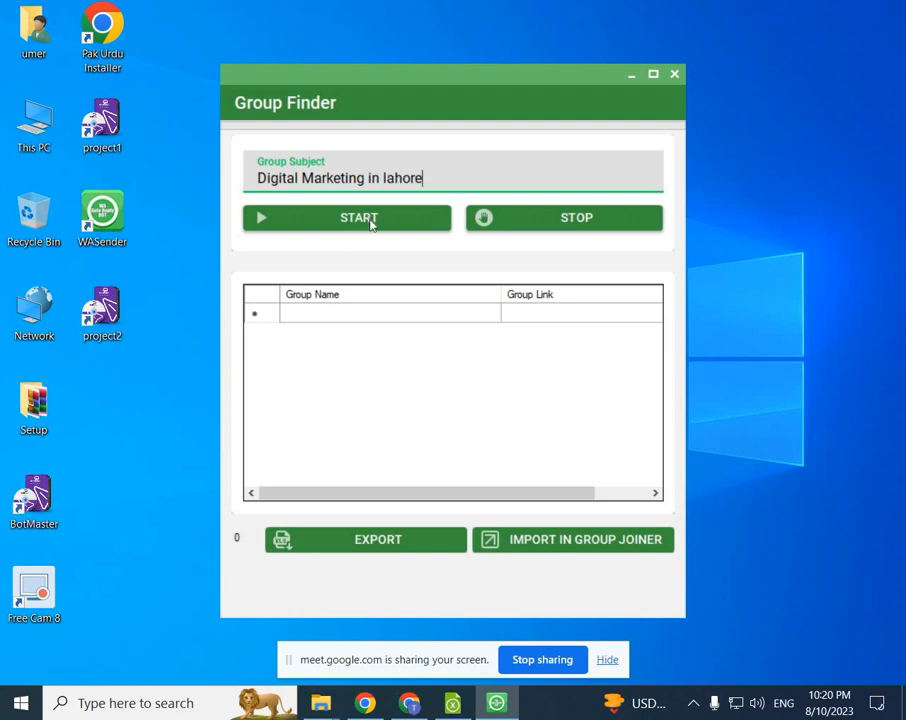
{"action": "left_click", "coordinate": [366, 224]}
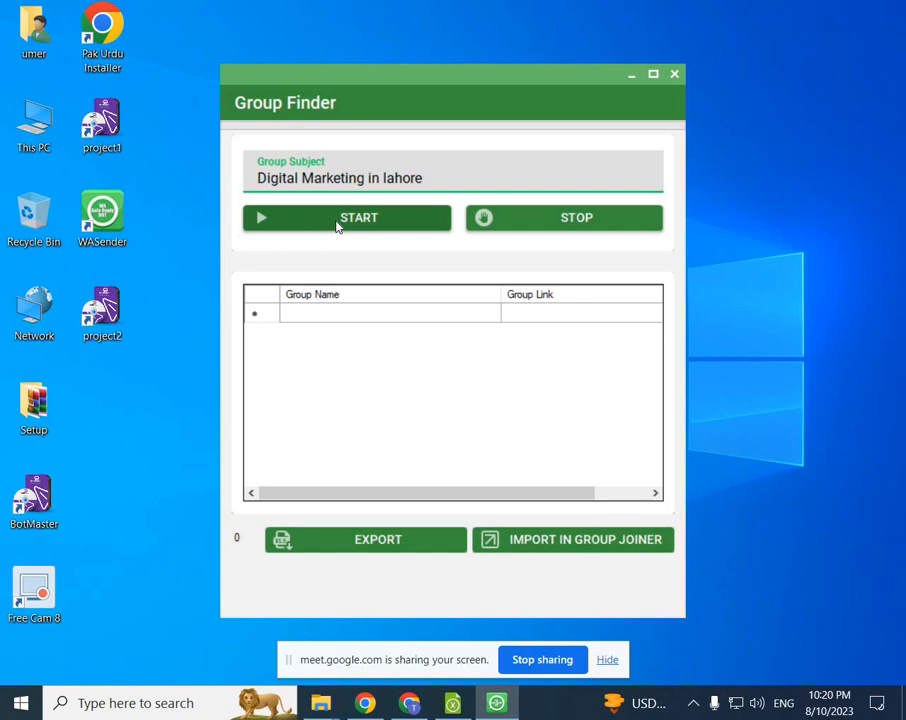
{"action": "left_click", "coordinate": [352, 223]}
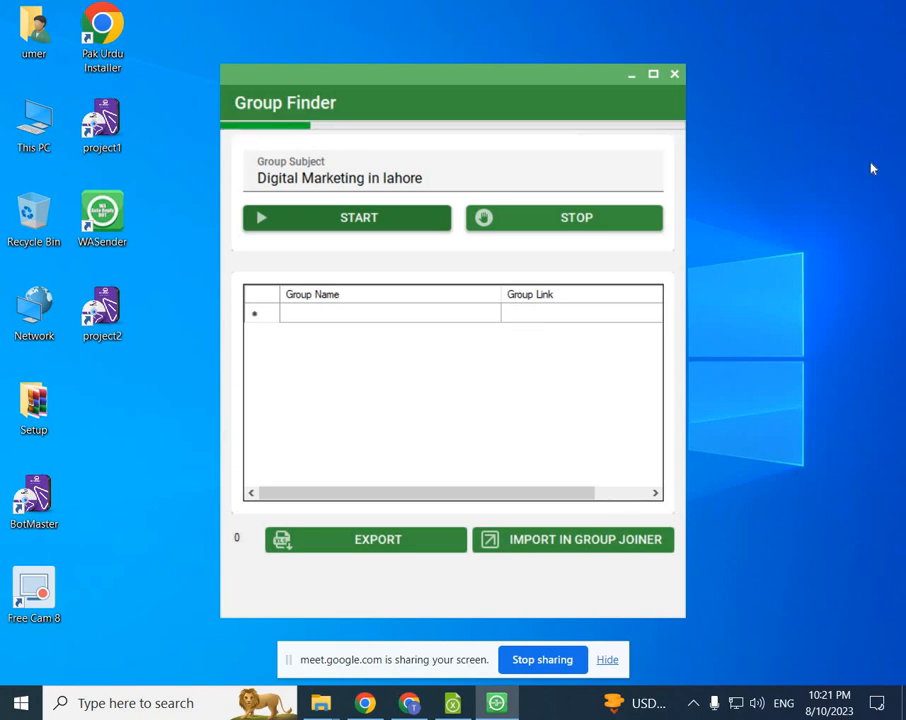
Step: Close the Group Finder and look over the other tool cards in WaSender
{"action": "left_click", "coordinate": [678, 83]}
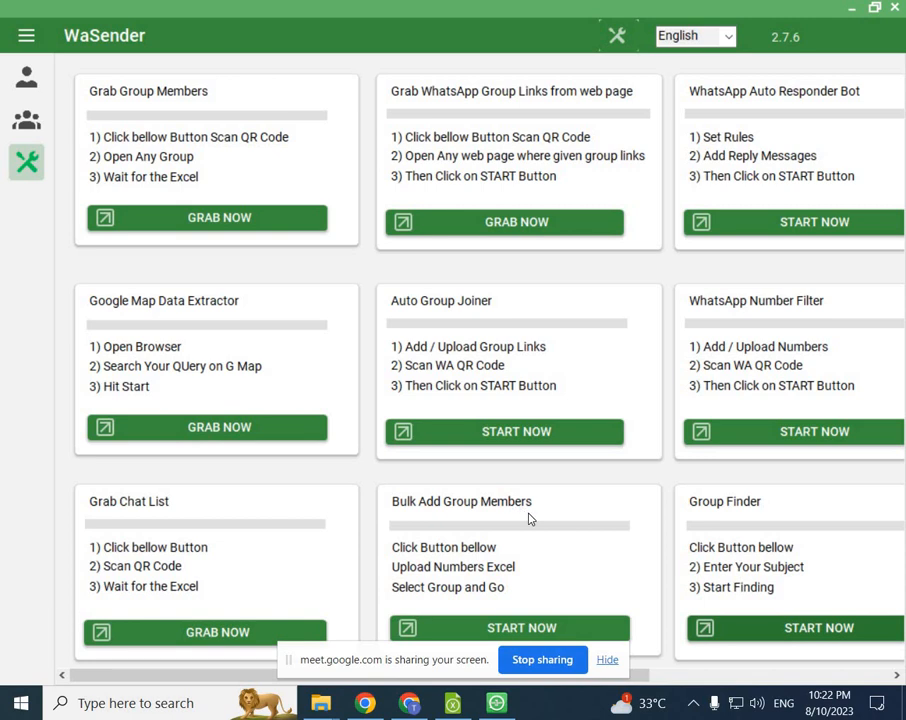
{"action": "scroll", "coordinate": [604, 538], "scroll_direction": "right", "scroll_amount": 3}
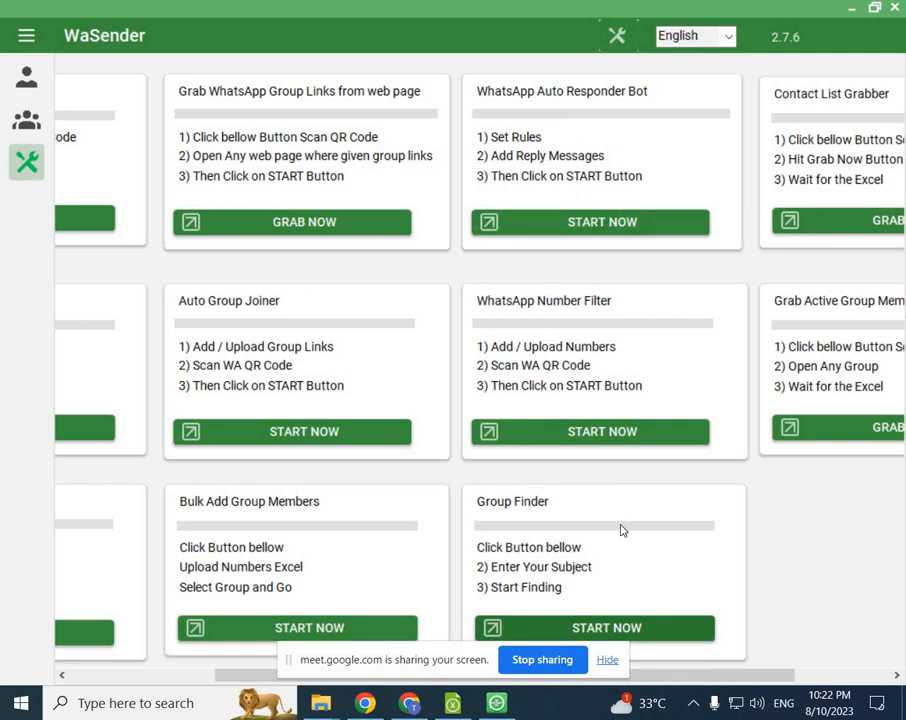
{"action": "scroll", "coordinate": [619, 514], "scroll_direction": "right", "scroll_amount": 3}
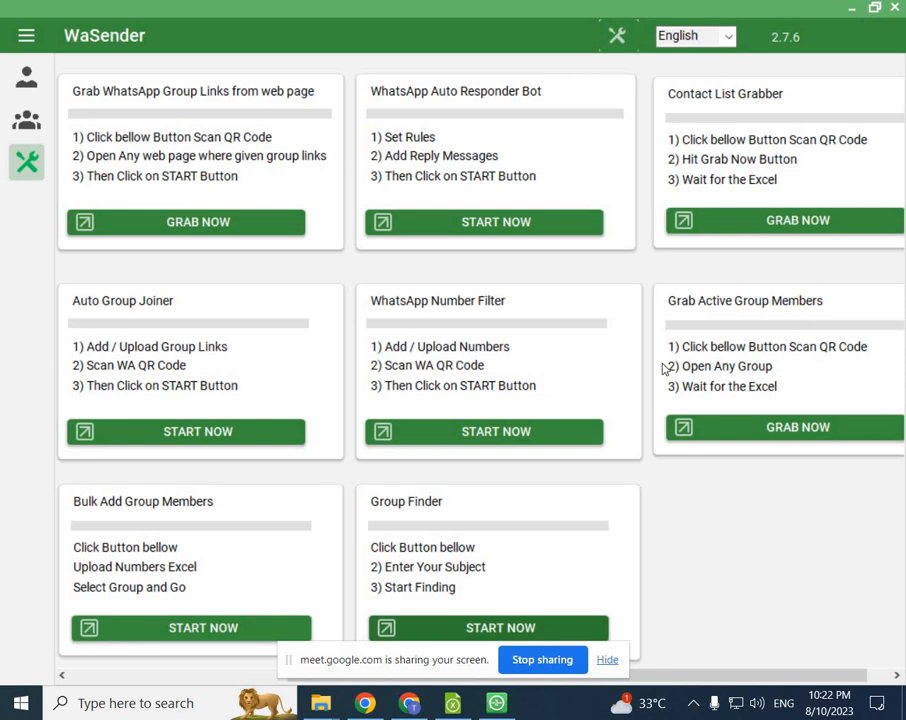
{"action": "scroll", "coordinate": [620, 378], "scroll_direction": "right", "scroll_amount": 1}
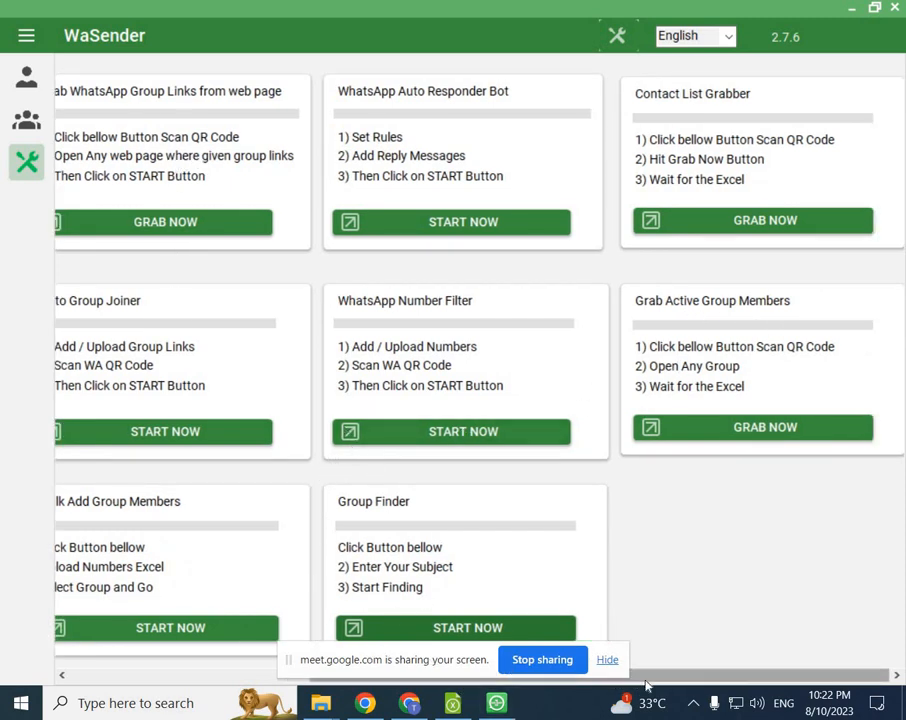
{"action": "left_click_drag", "start_coordinate": [677, 675], "coordinate": [463, 647]}
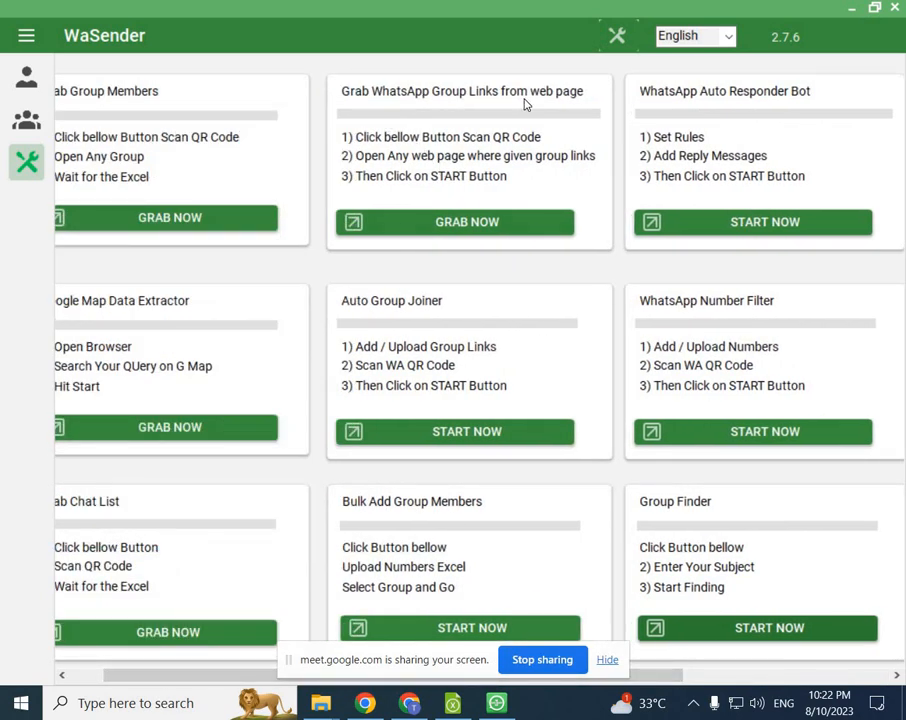
Step: Open the Grab WhatsApp Group Links tool and launch its browser after closing the leftover Chrome window
{"action": "left_click", "coordinate": [452, 223]}
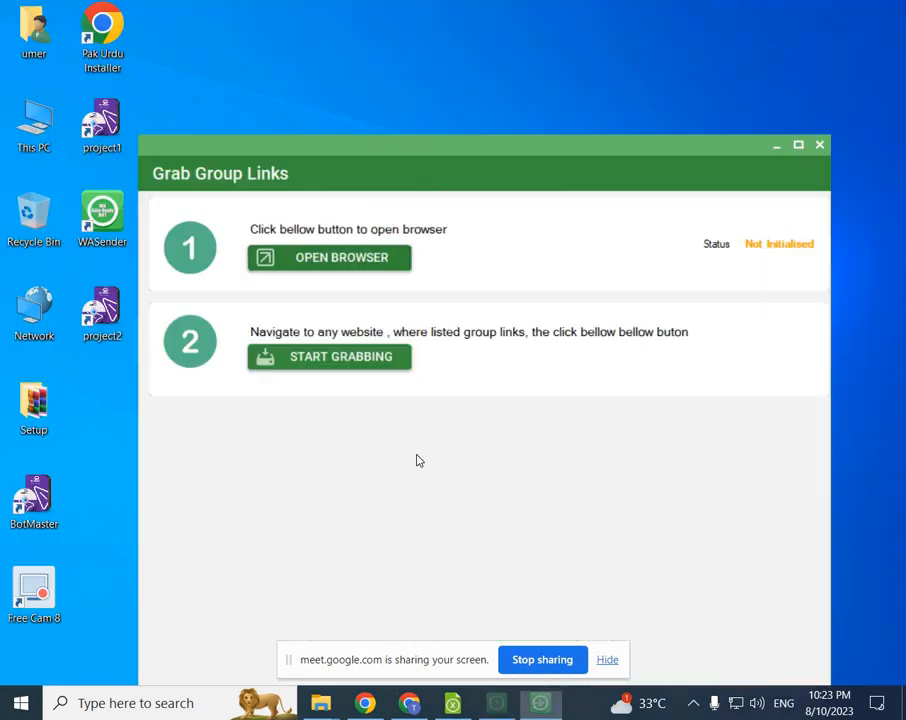
{"action": "right_click", "coordinate": [365, 703]}
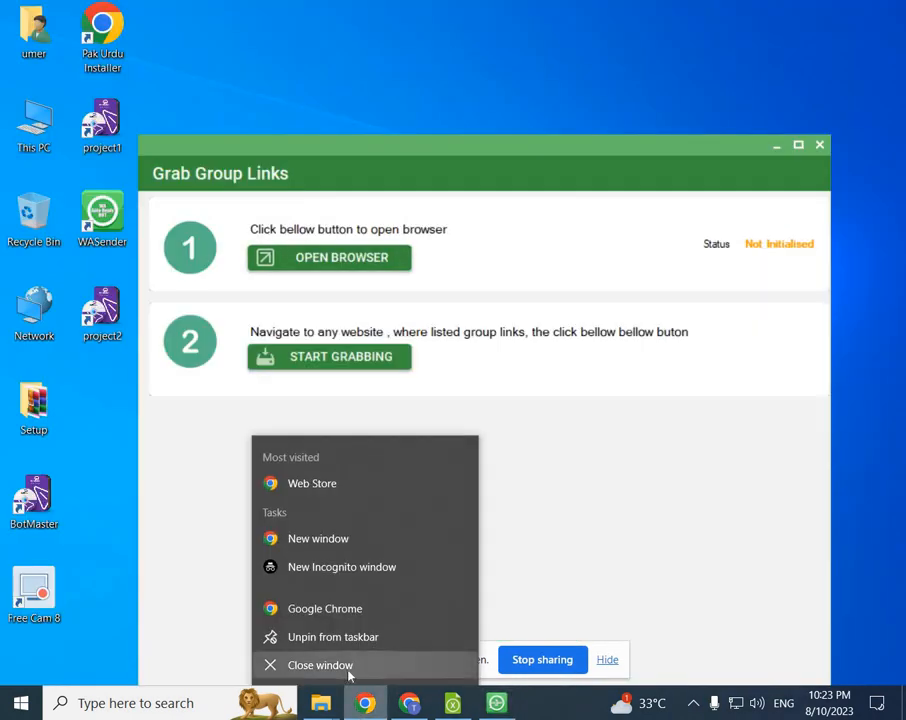
{"action": "left_click", "coordinate": [350, 667]}
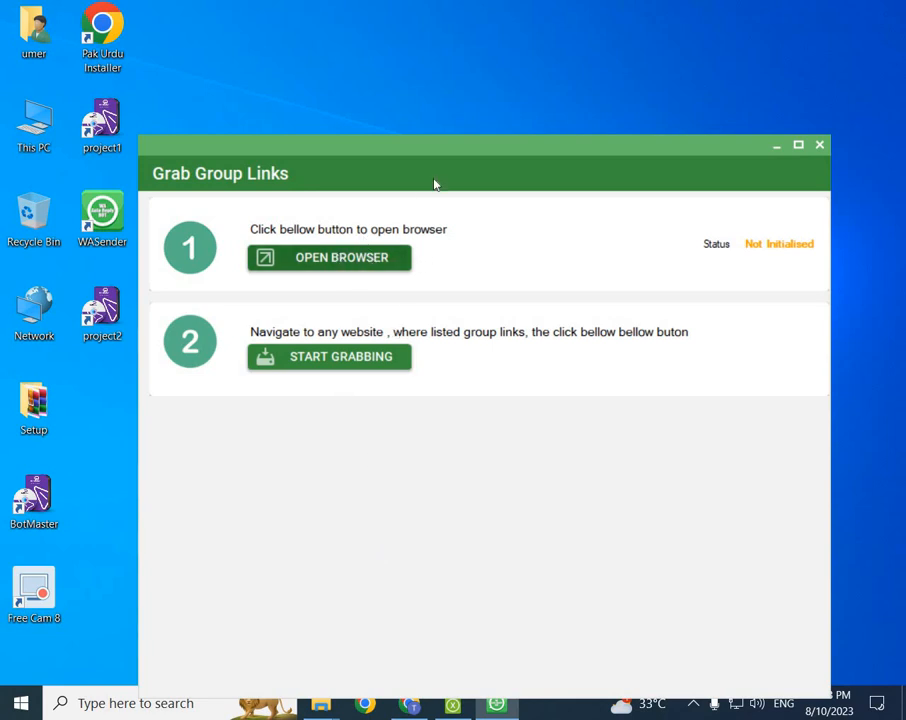
{"action": "left_click_drag", "start_coordinate": [465, 150], "coordinate": [465, 93]}
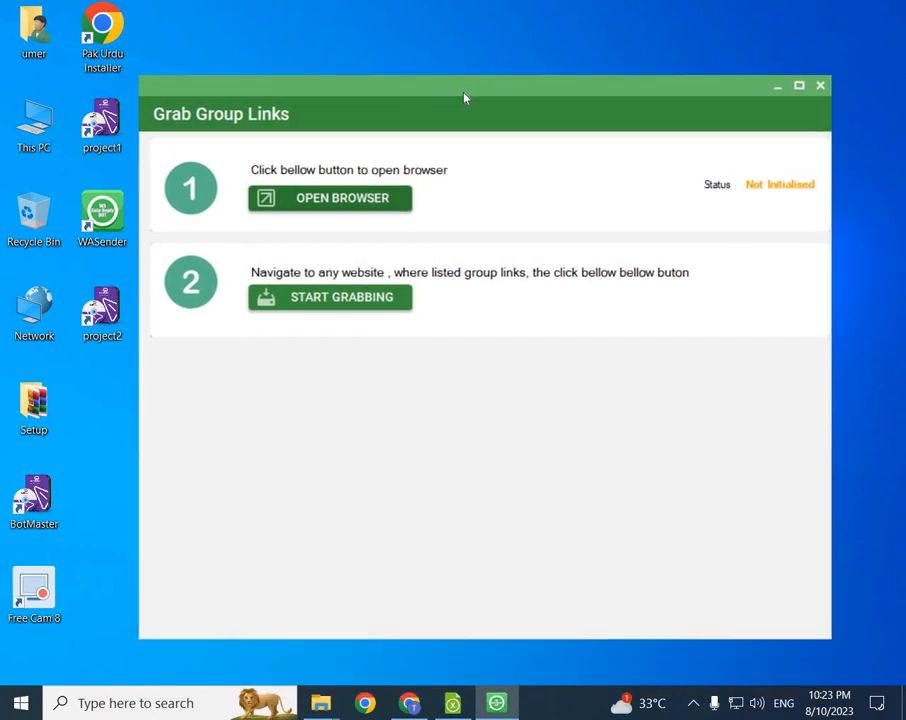
{"action": "left_click", "coordinate": [359, 200]}
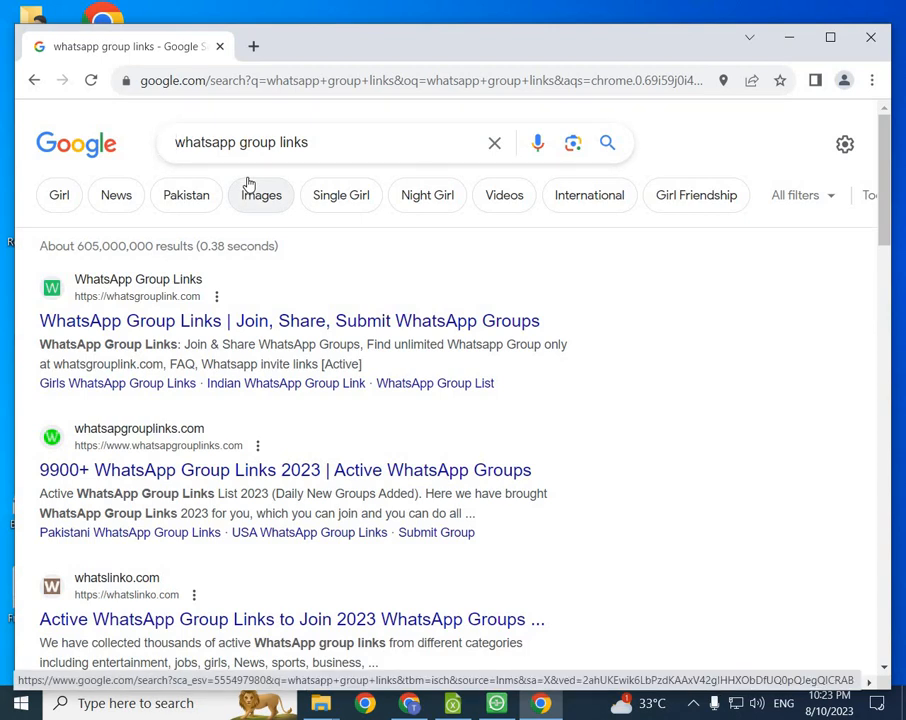
Step: Switch to the Google Meet call in Chrome and share the entire screen
{"action": "left_click", "coordinate": [410, 705]}
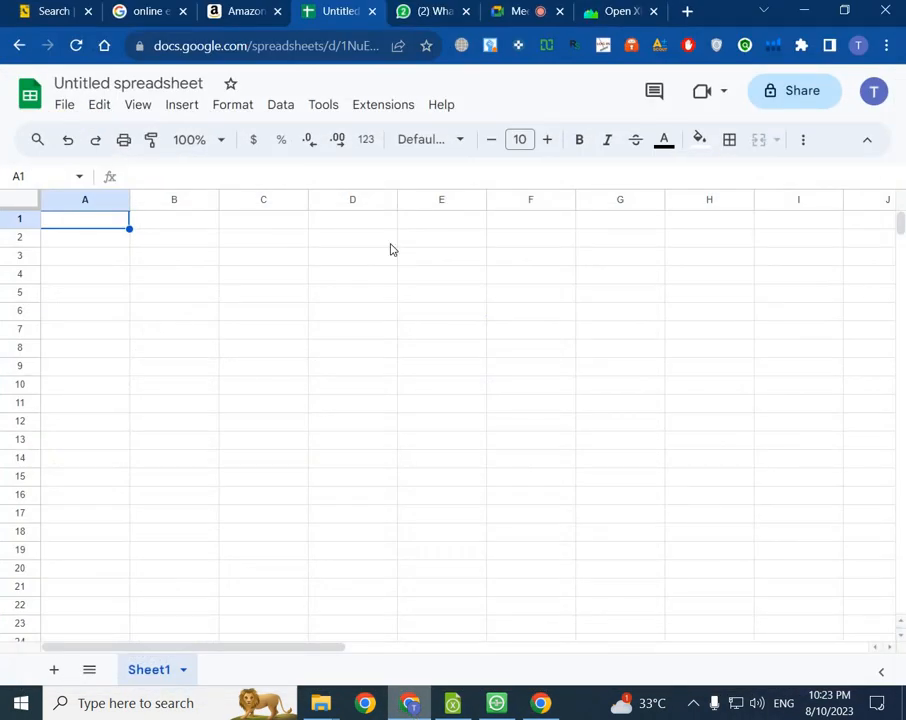
{"action": "left_click", "coordinate": [538, 15]}
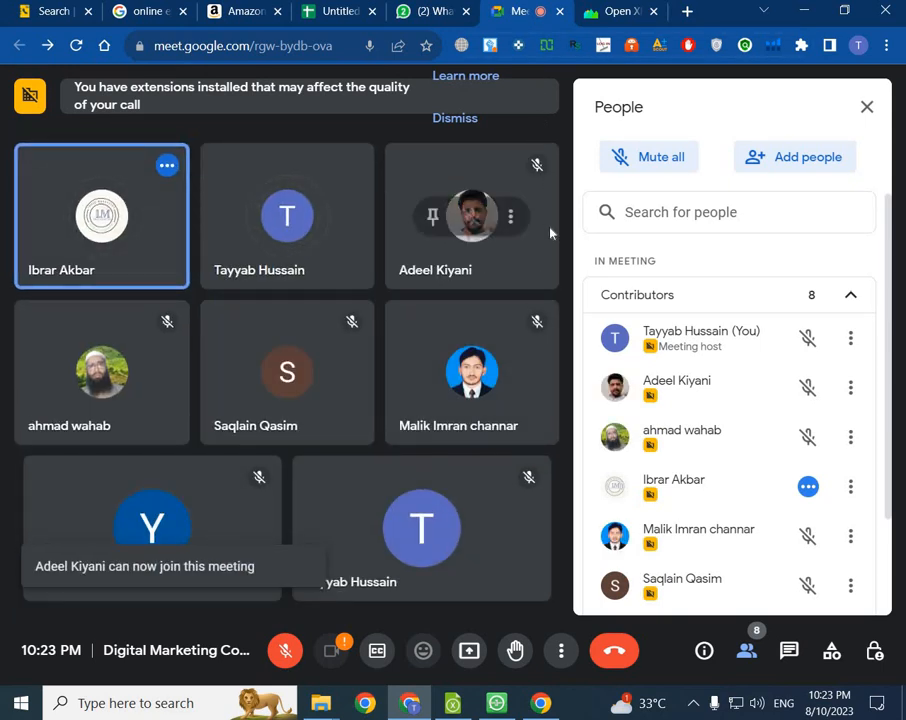
{"action": "left_click", "coordinate": [469, 651]}
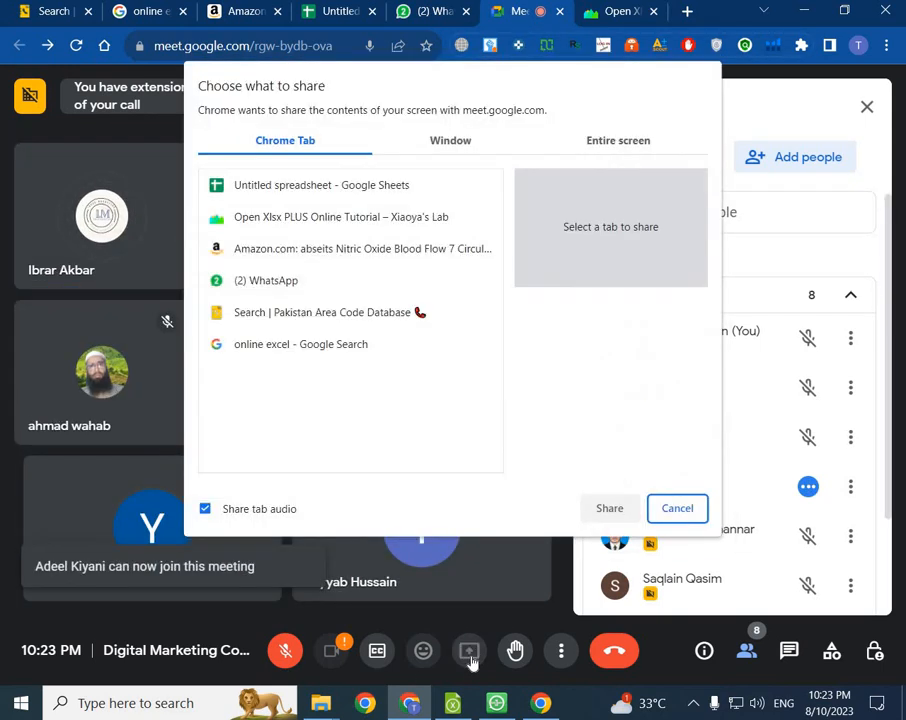
{"action": "left_click", "coordinate": [626, 145]}
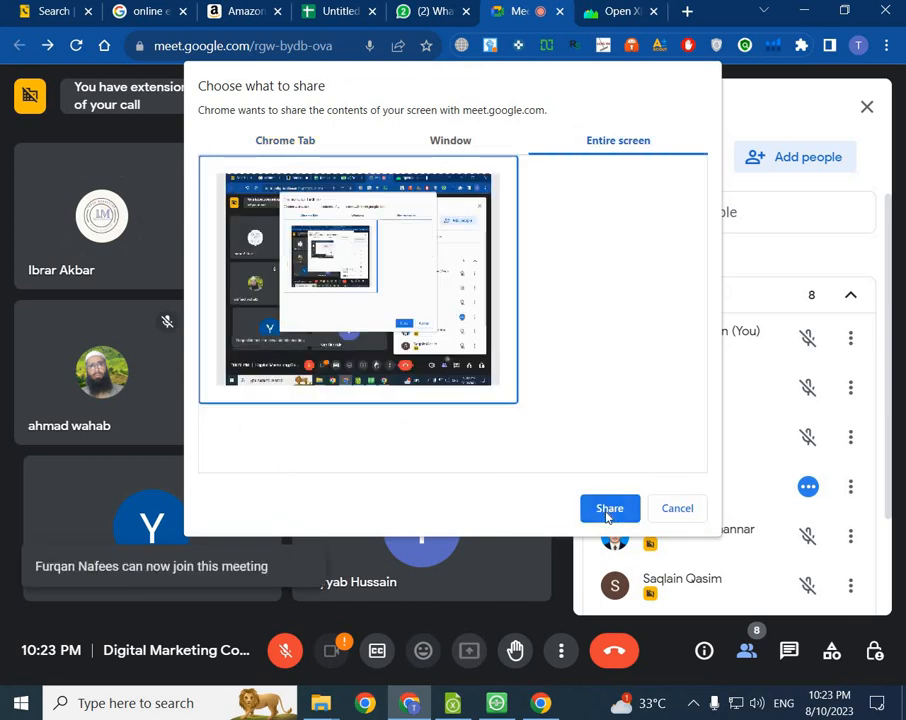
{"action": "left_click", "coordinate": [607, 516]}
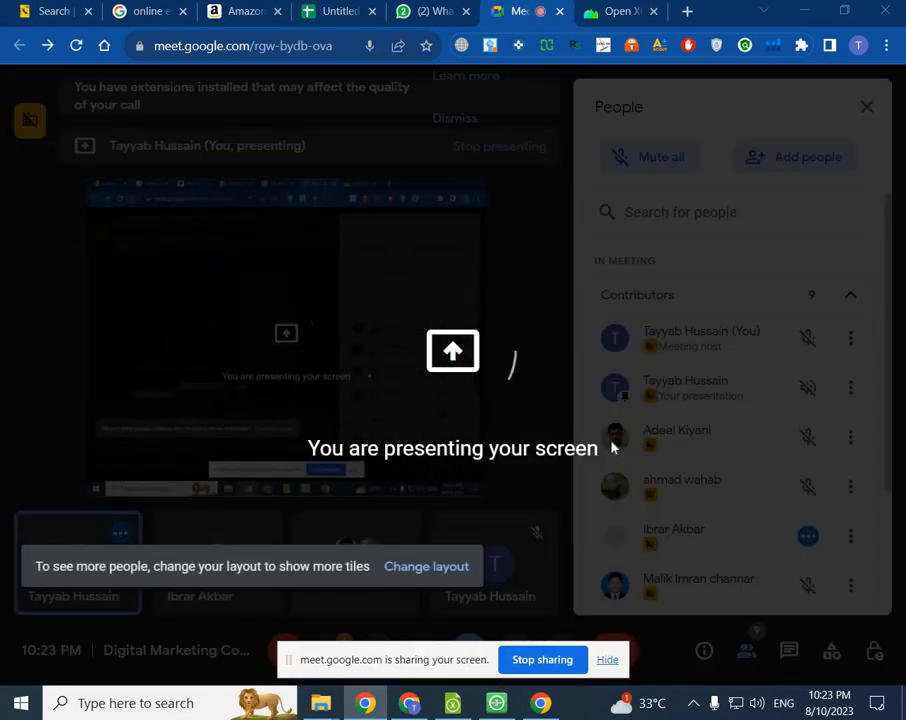
Step: Look through the meeting's participant list and minimise both browser windows to return to Grab Group Links
{"action": "scroll", "coordinate": [720, 450], "scroll_direction": "down", "scroll_amount": 1}
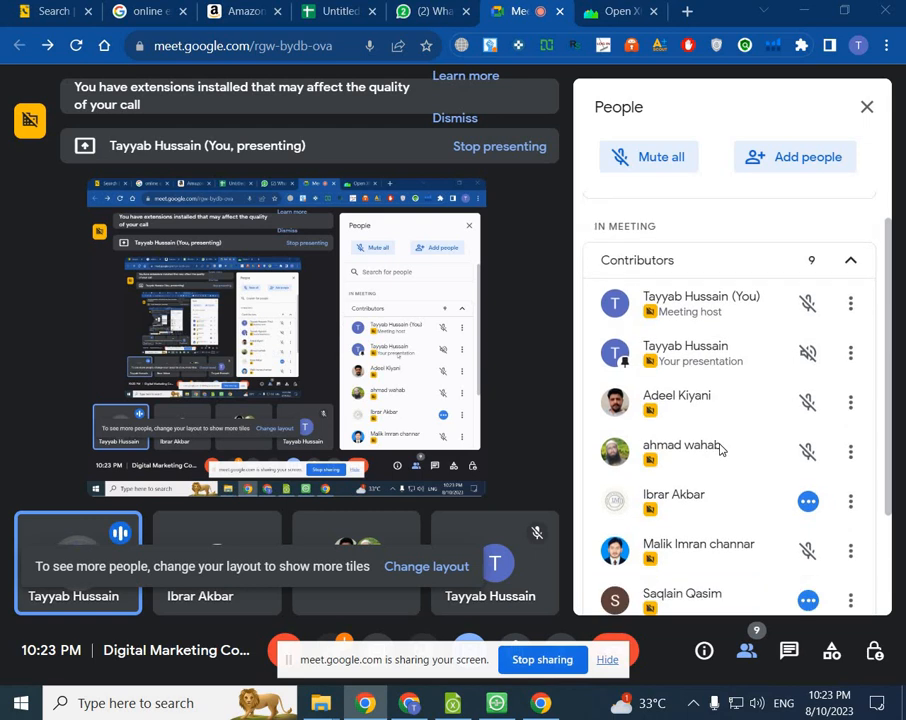
{"action": "scroll", "coordinate": [720, 455], "scroll_direction": "down", "scroll_amount": 1}
{"action": "scroll", "coordinate": [720, 457], "scroll_direction": "up", "scroll_amount": 4}
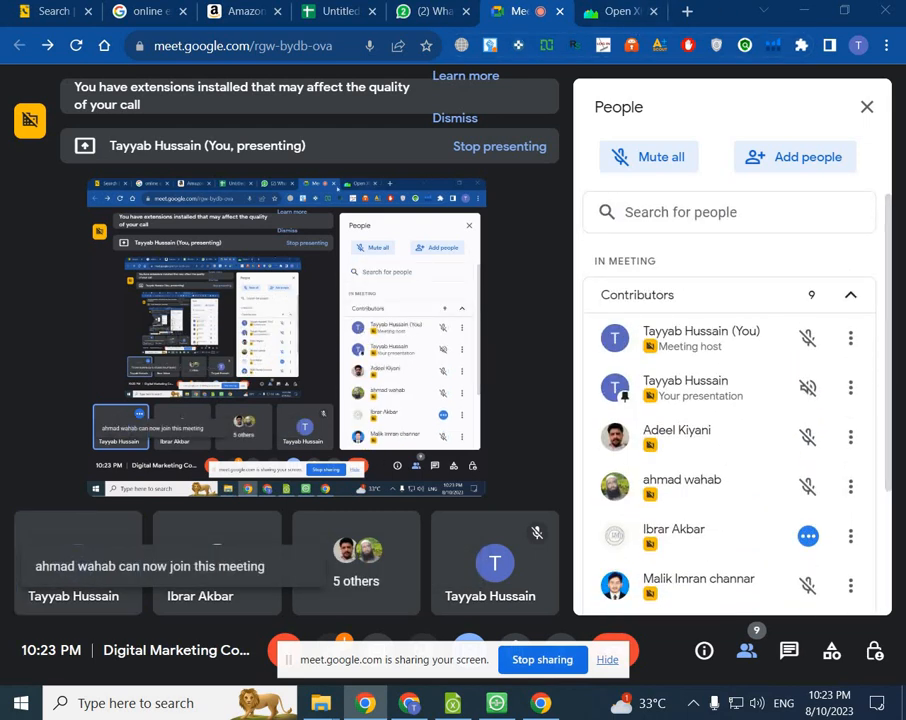
{"action": "left_click", "coordinate": [813, 11]}
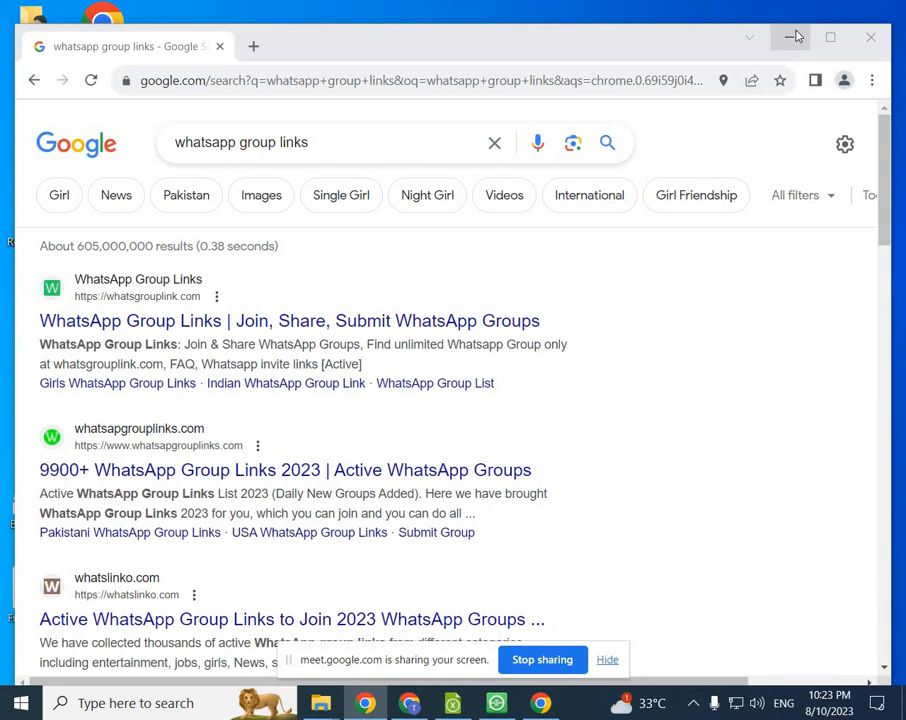
{"action": "left_click", "coordinate": [793, 37]}
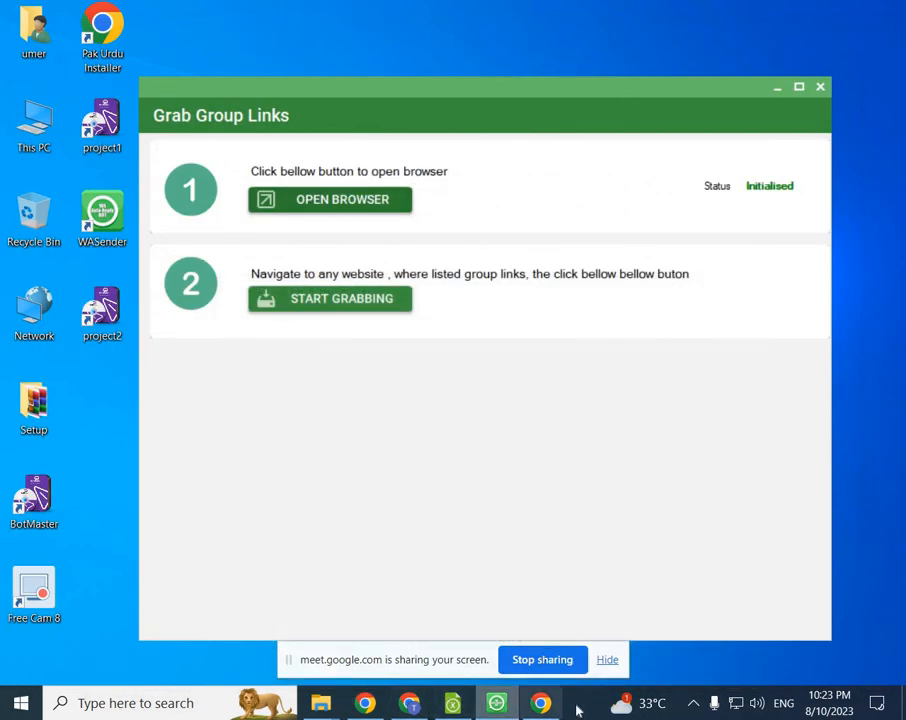
Step: Bring back the grabber's browser and search Google for Amazon whatsapp group links
{"action": "left_click", "coordinate": [540, 703]}
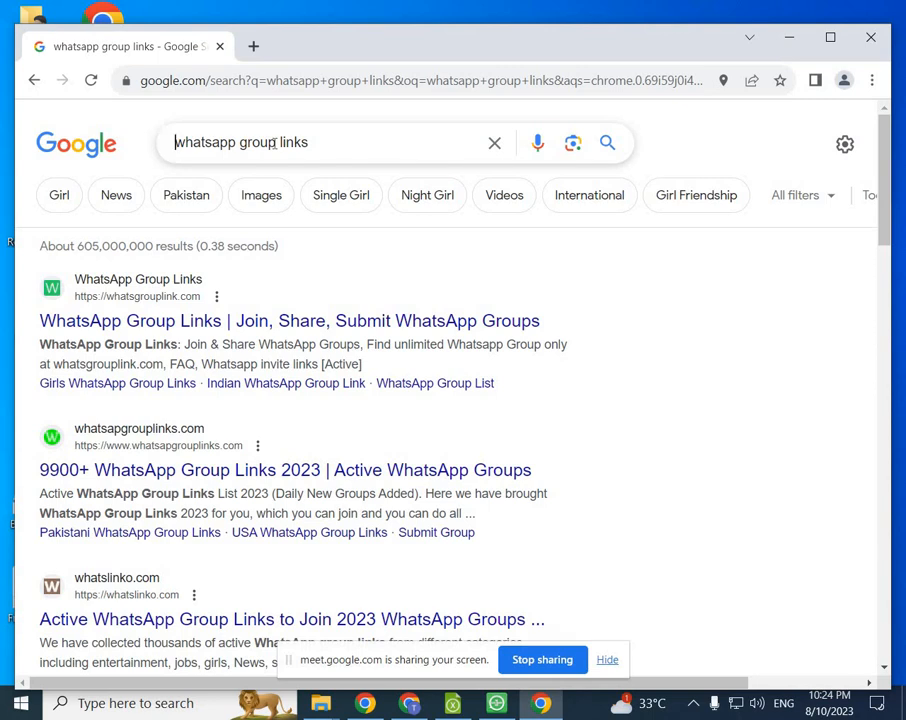
{"action": "left_click", "coordinate": [272, 143]}
{"action": "key", "text": "Home"}
{"action": "type", "text": "Amazo"}
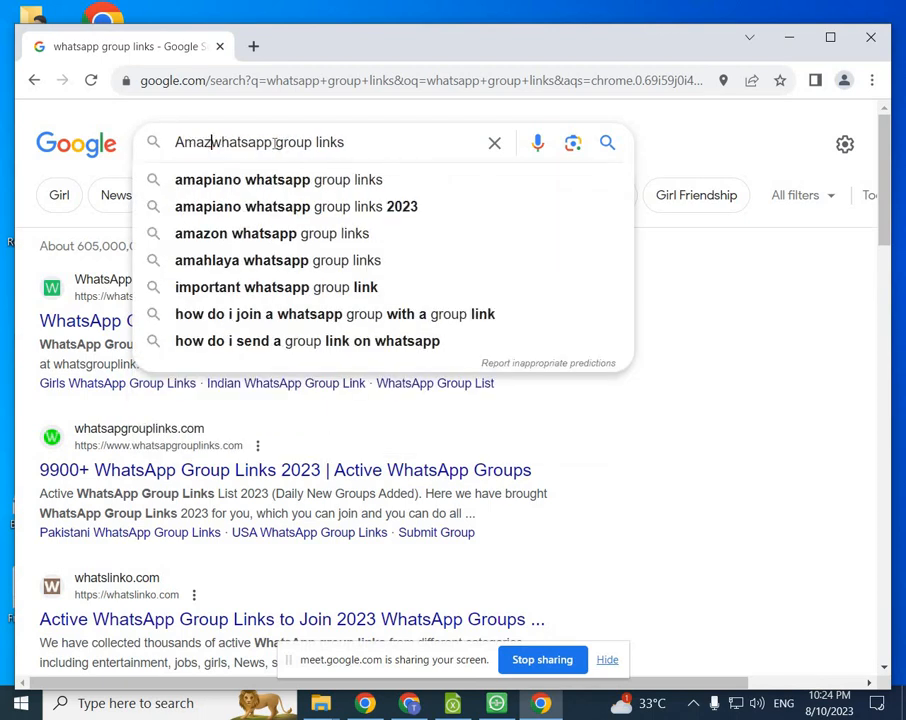
{"action": "type", "text": "n"}
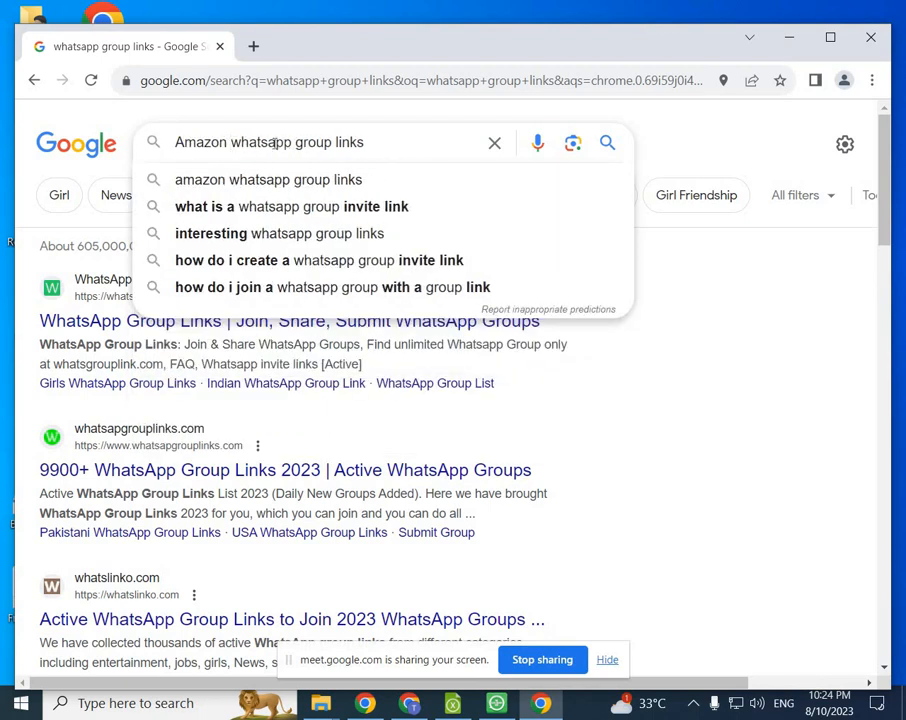
{"action": "key", "text": "Return"}
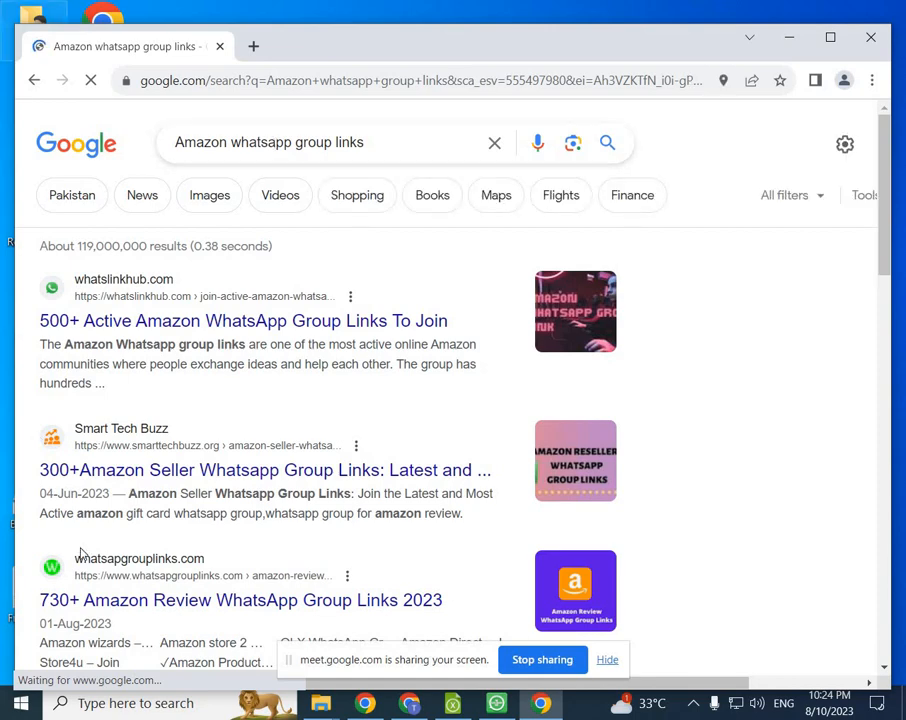
Step: Open the 300+ Active Amazon Whatsapp Group links Collection result from whatsagrouplinks.com and browse to its list of join links
{"action": "scroll", "coordinate": [330, 465], "scroll_direction": "down", "scroll_amount": 4}
{"action": "scroll", "coordinate": [339, 412], "scroll_direction": "up", "scroll_amount": 2}
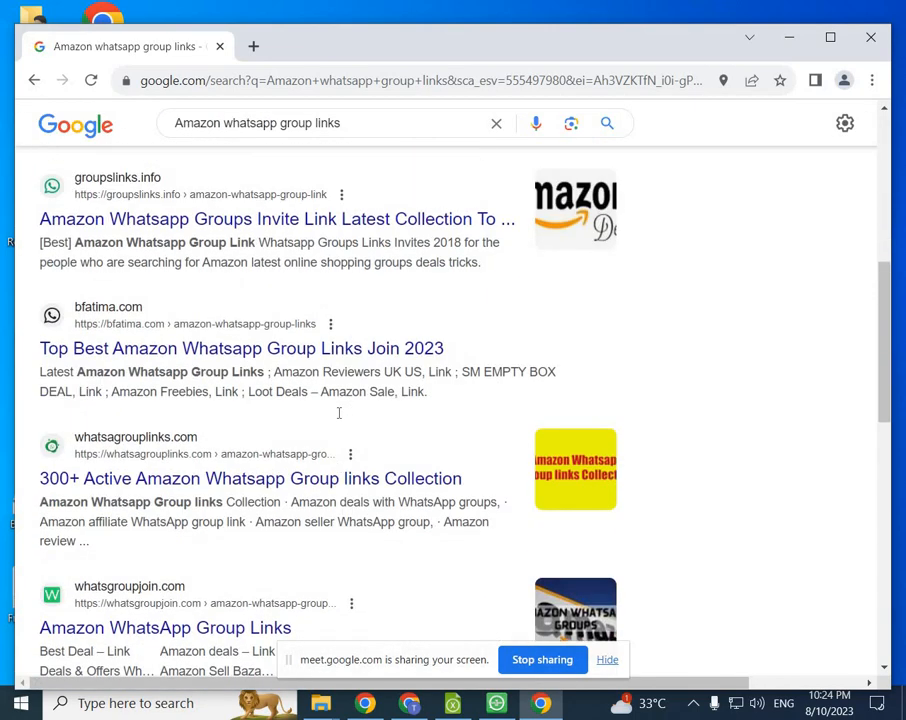
{"action": "scroll", "coordinate": [267, 374], "scroll_direction": "down", "scroll_amount": 2}
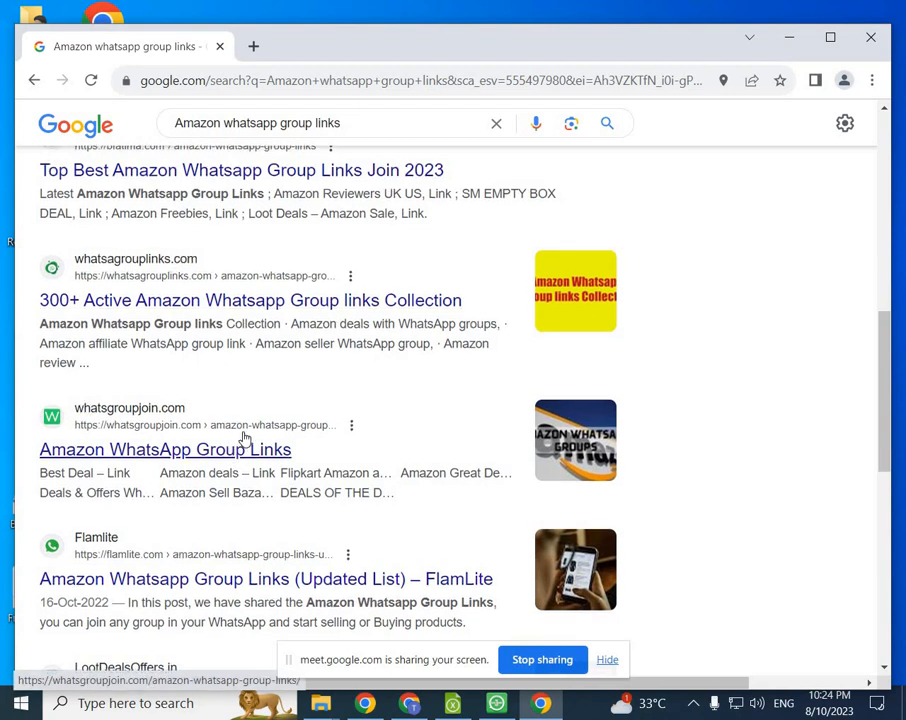
{"action": "scroll", "coordinate": [238, 434], "scroll_direction": "down", "scroll_amount": 2}
{"action": "scroll", "coordinate": [157, 405], "scroll_direction": "up", "scroll_amount": 2}
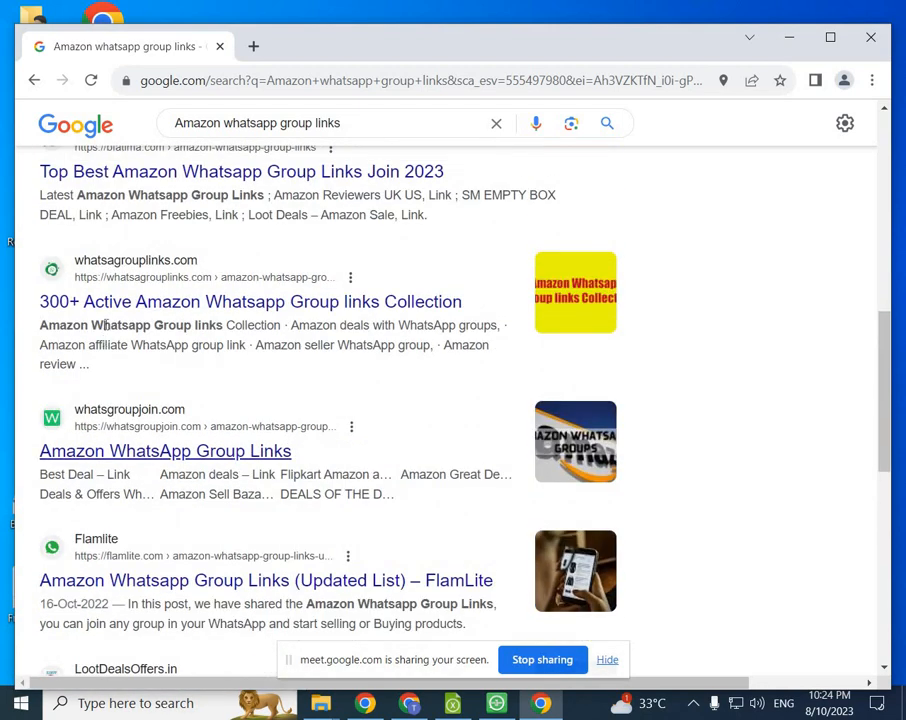
{"action": "right_click", "coordinate": [126, 311]}
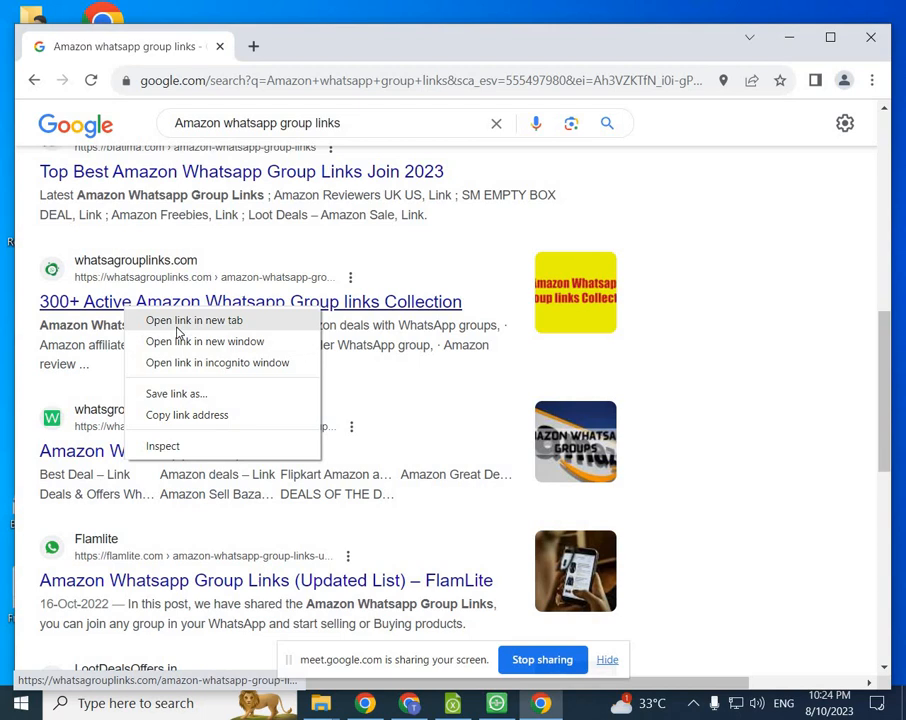
{"action": "left_click", "coordinate": [104, 310]}
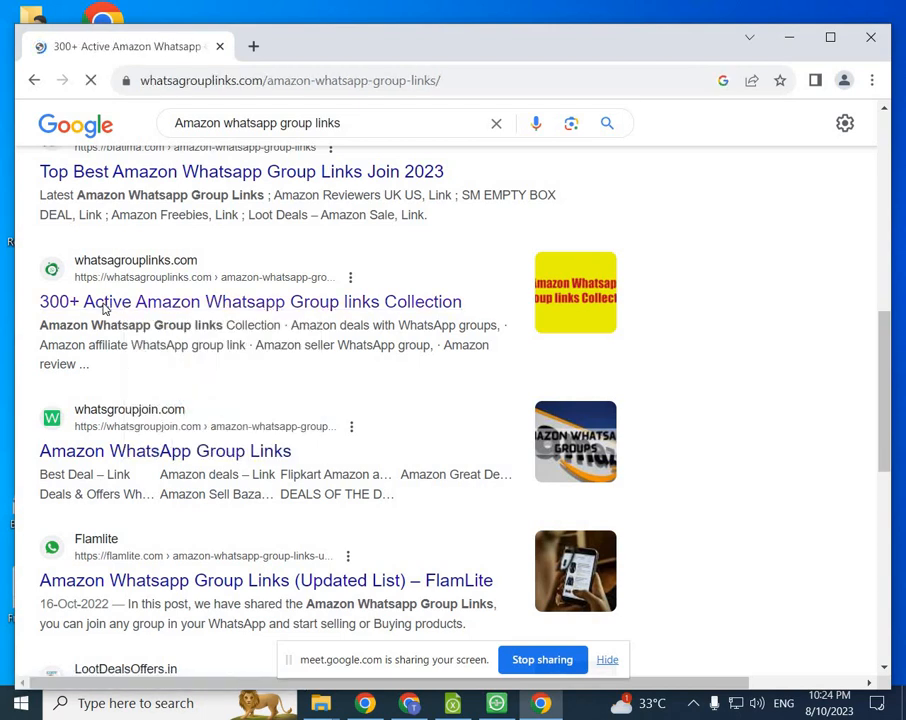
{"action": "scroll", "coordinate": [418, 374], "scroll_direction": "down", "scroll_amount": 15}
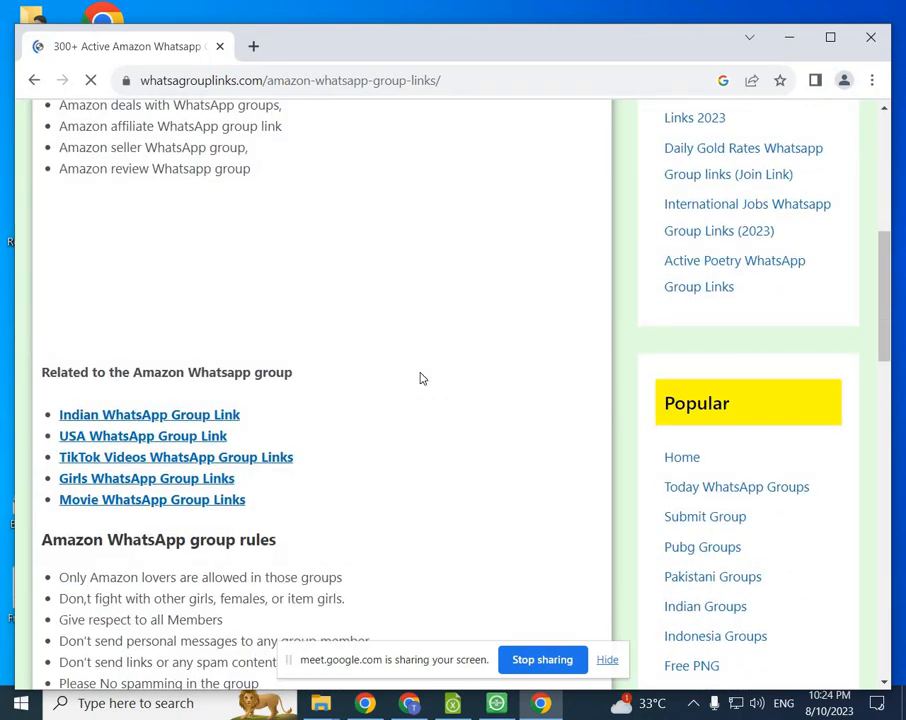
{"action": "scroll", "coordinate": [420, 378], "scroll_direction": "down", "scroll_amount": 4}
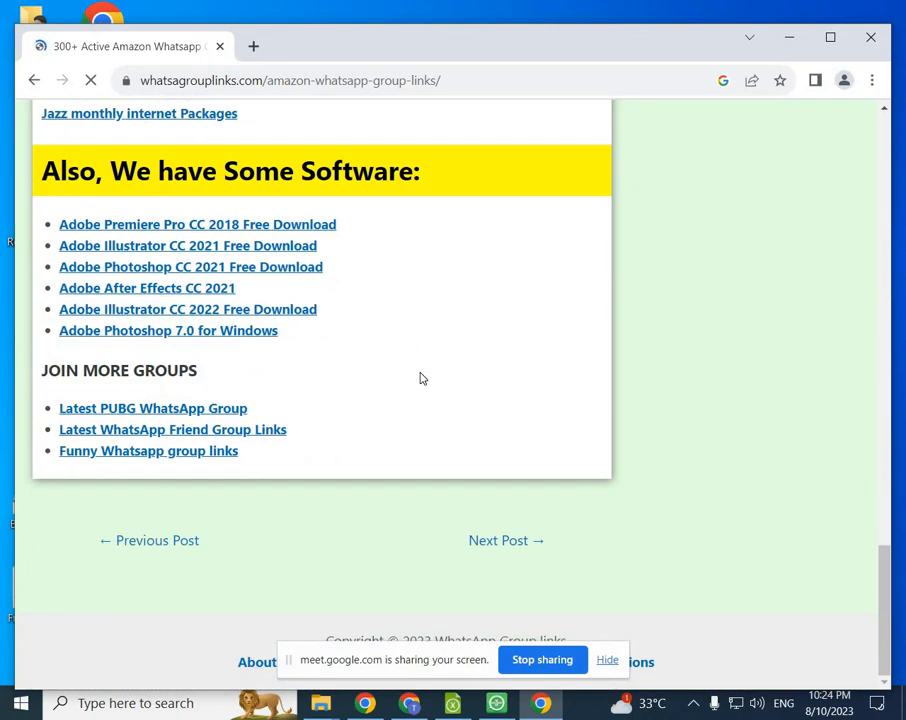
{"action": "scroll", "coordinate": [420, 378], "scroll_direction": "up", "scroll_amount": 5}
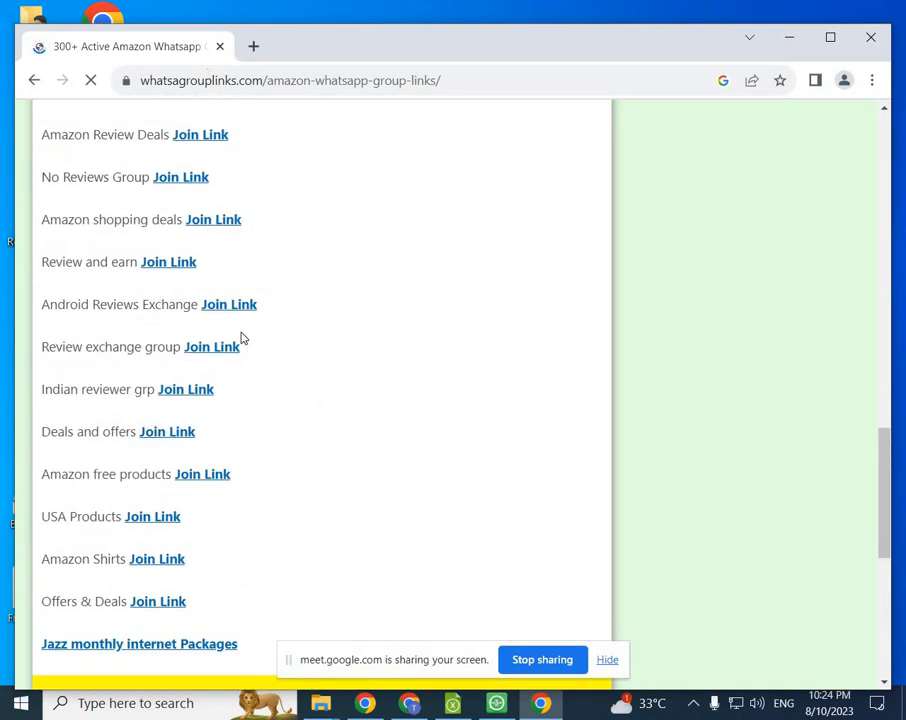
Step: Grab the group links from the opened web page, save them as GroupLinks Amz 2 in Pictures, and close the grabber
{"action": "left_click", "coordinate": [787, 39]}
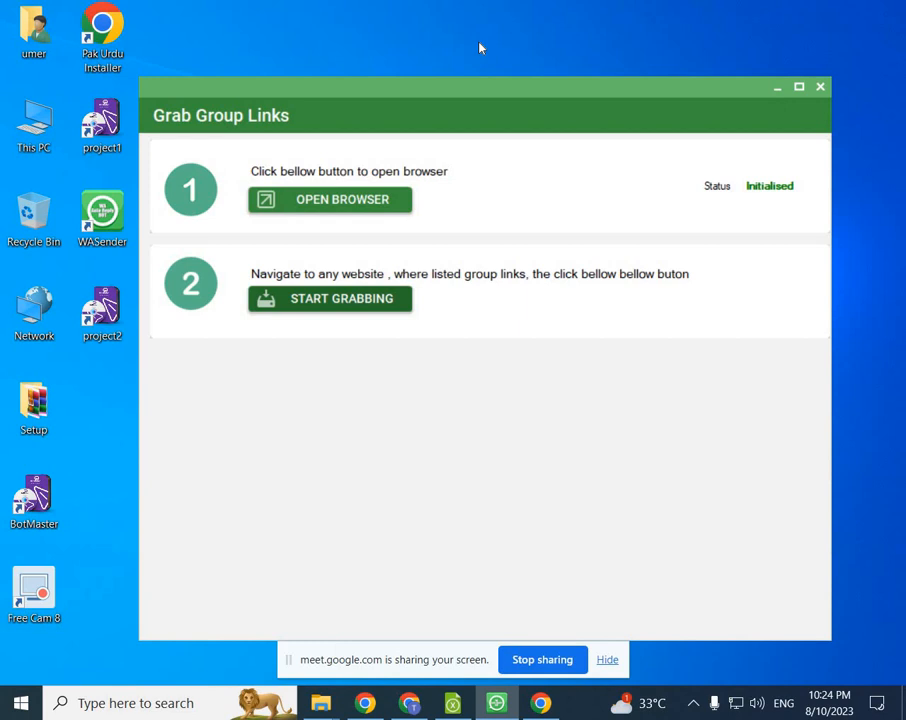
{"action": "left_click", "coordinate": [359, 307]}
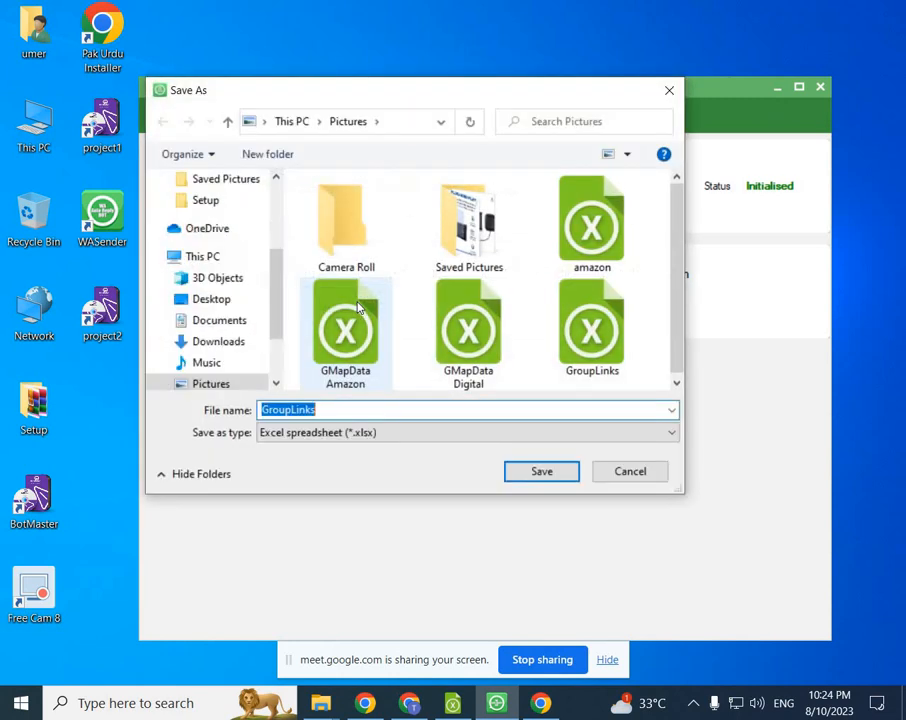
{"action": "left_click", "coordinate": [337, 411]}
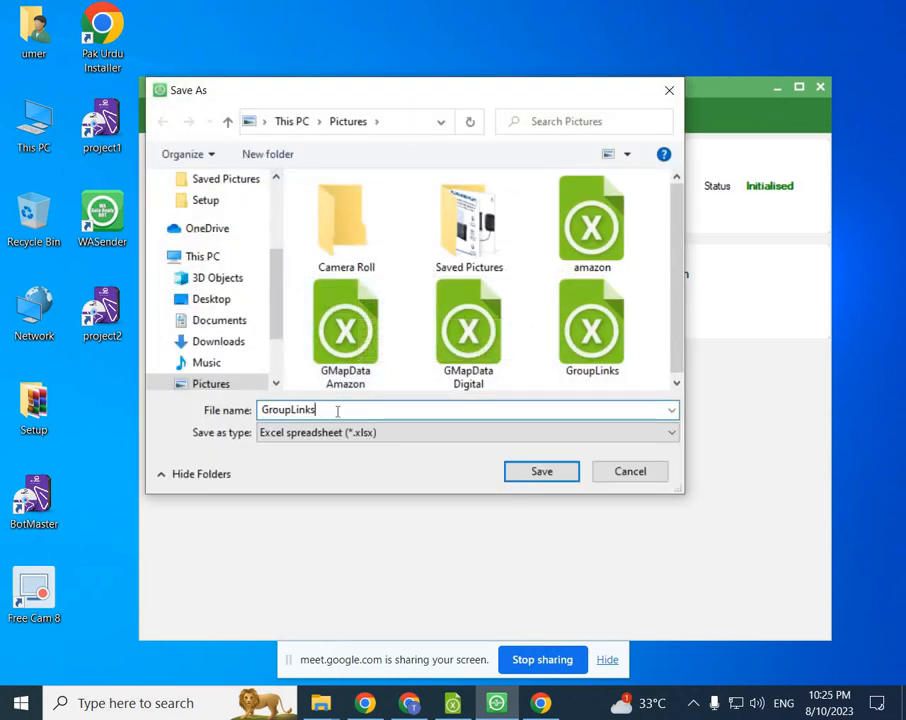
{"action": "type", "text": "Amz 2"}
{"action": "left_click", "coordinate": [566, 471]}
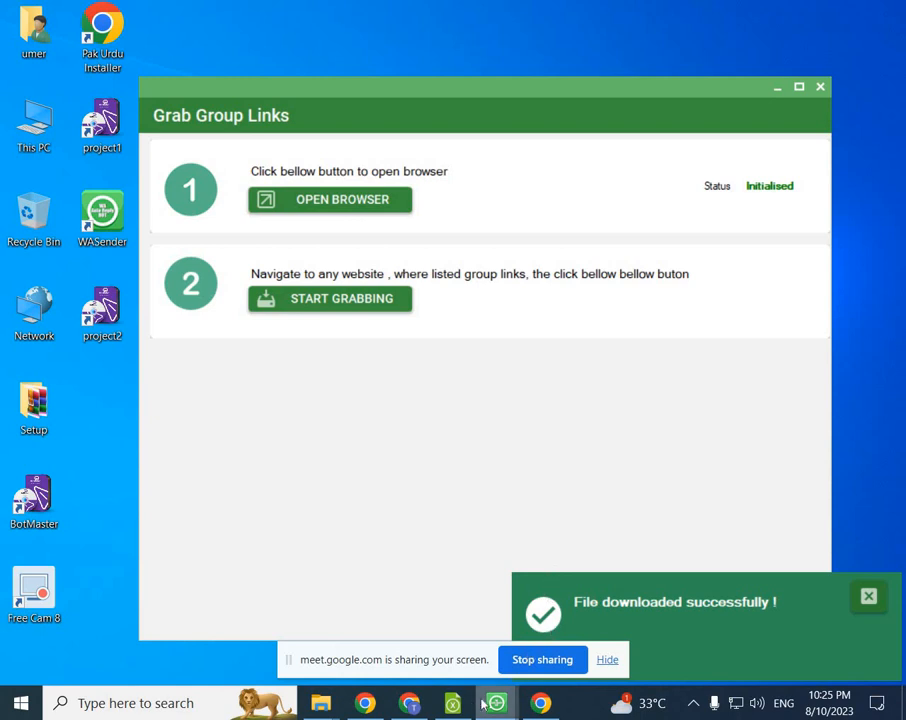
{"action": "left_click", "coordinate": [818, 88]}
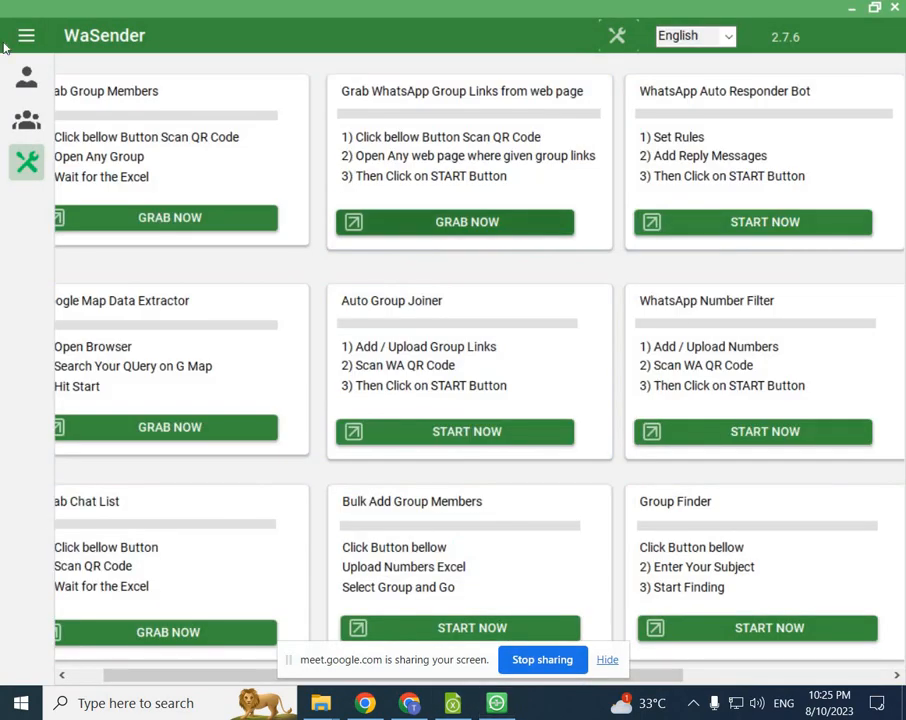
Step: Upload the GroupLinks Amz 2 Excel file to the individual-message target list, look through the rows, and minimise WaSender
{"action": "left_click", "coordinate": [24, 74]}
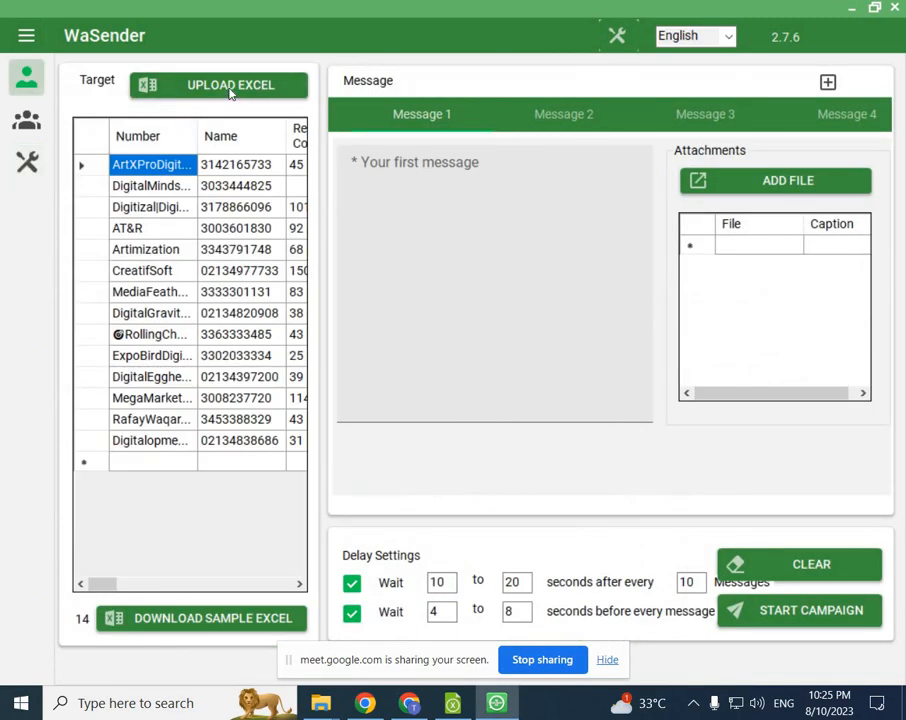
{"action": "left_click", "coordinate": [298, 92]}
{"action": "left_click", "coordinate": [300, 262]}
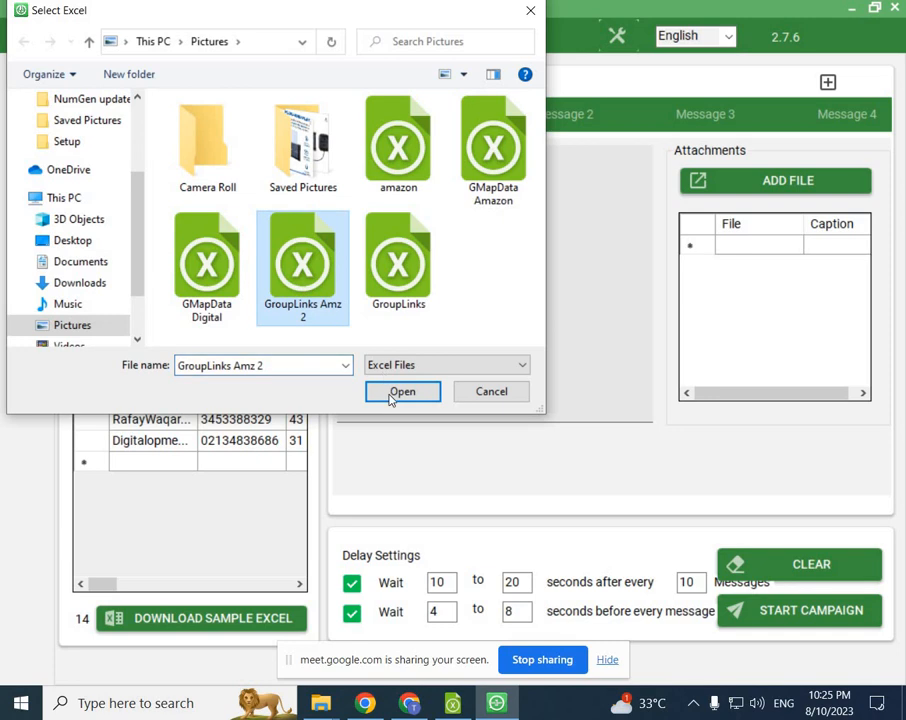
{"action": "left_click", "coordinate": [396, 394]}
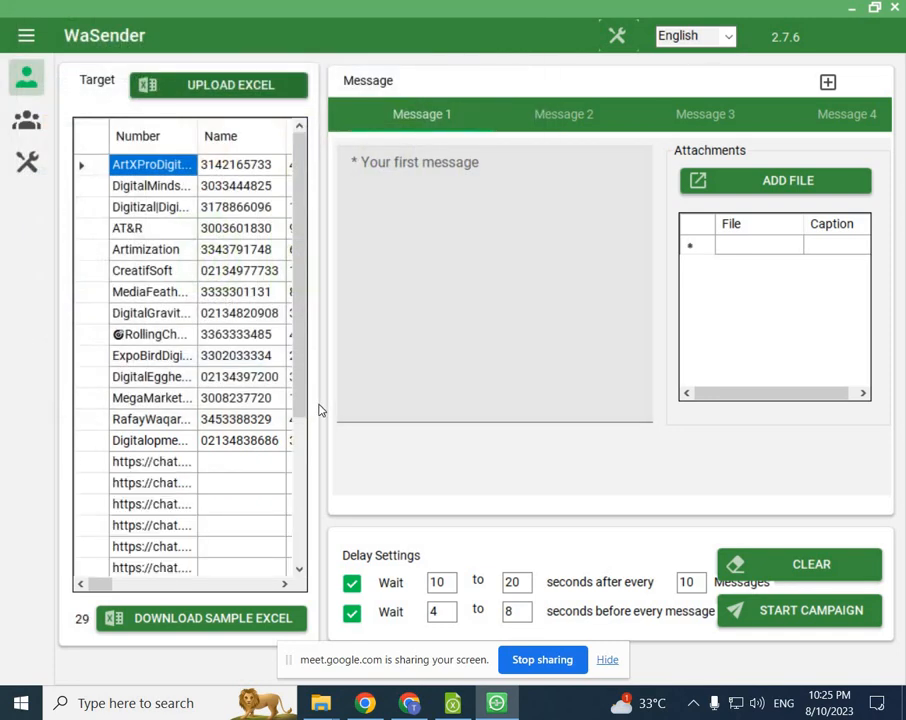
{"action": "scroll", "coordinate": [228, 411], "scroll_direction": "down", "scroll_amount": 3}
{"action": "scroll", "coordinate": [228, 411], "scroll_direction": "up", "scroll_amount": 3}
{"action": "left_click", "coordinate": [851, 14]}
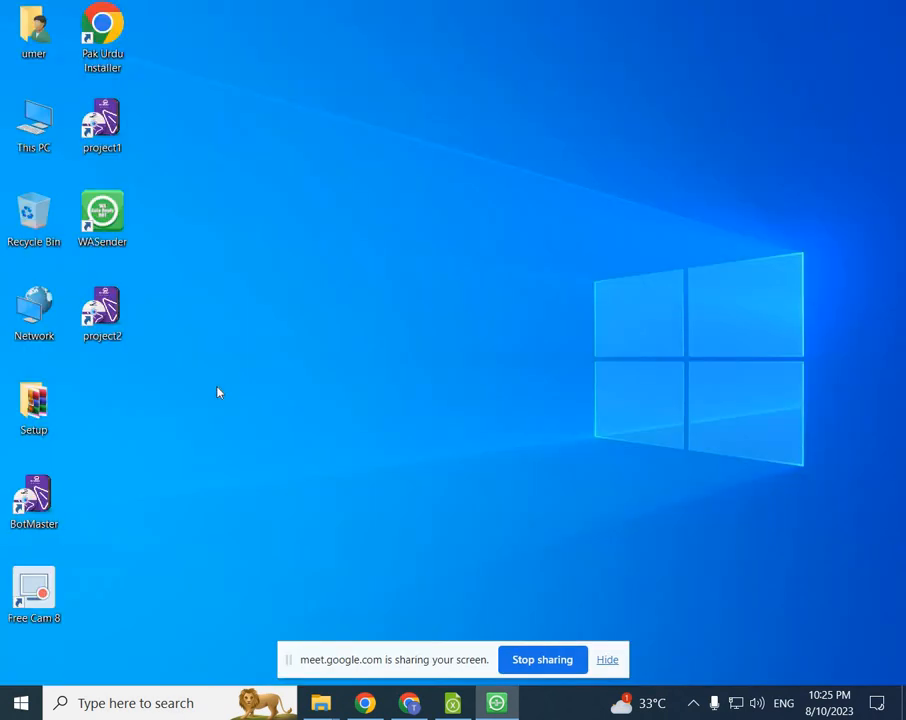
Step: Open GroupLinks Amz 2 from the Pictures folder, postponing the tutorial offer, to examine the grabbed links, and close the spreadsheet
{"action": "mouse_move", "coordinate": [320, 703]}
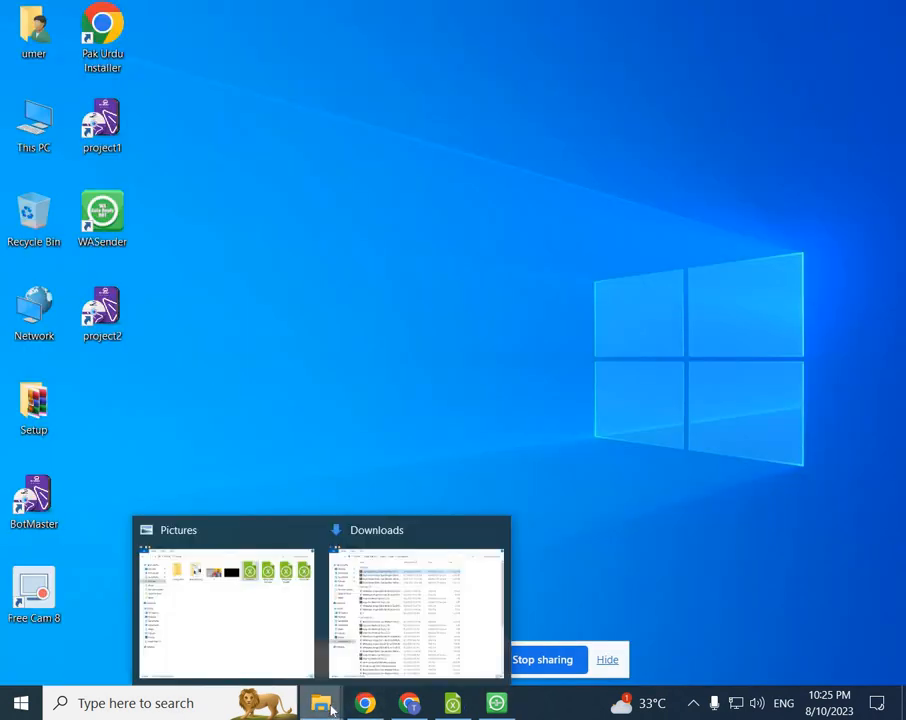
{"action": "left_click", "coordinate": [245, 617]}
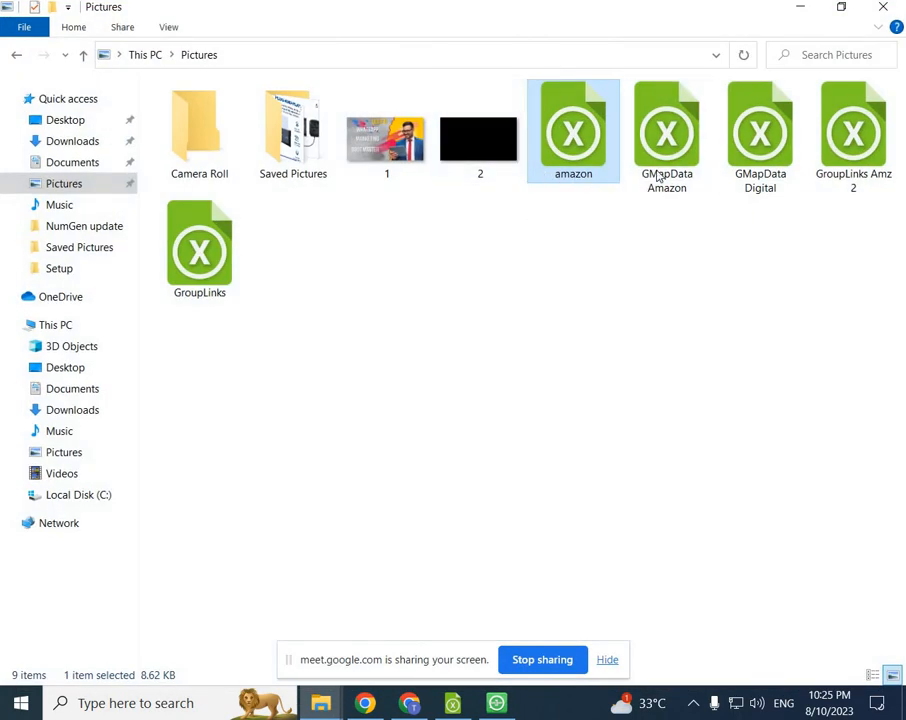
{"action": "left_click", "coordinate": [856, 163]}
{"action": "double_click", "coordinate": [856, 163]}
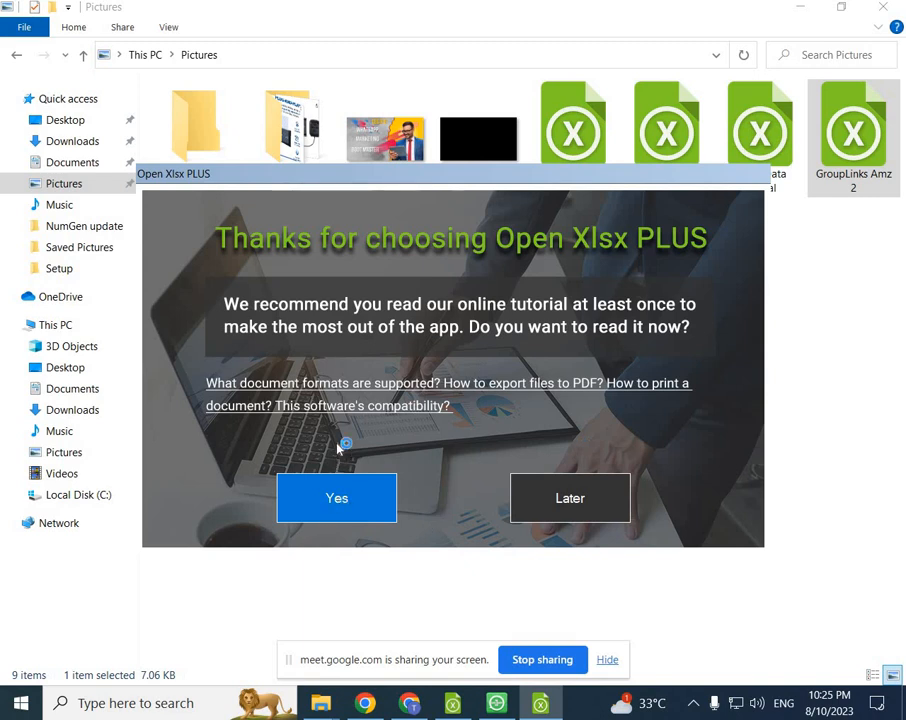
{"action": "left_click", "coordinate": [563, 507]}
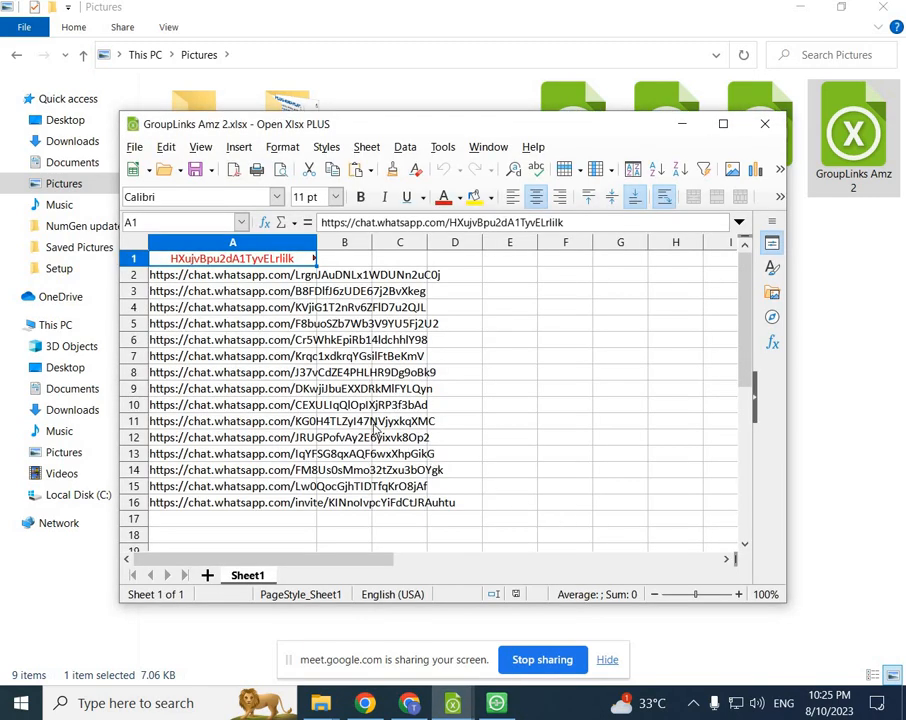
{"action": "left_click", "coordinate": [765, 127]}
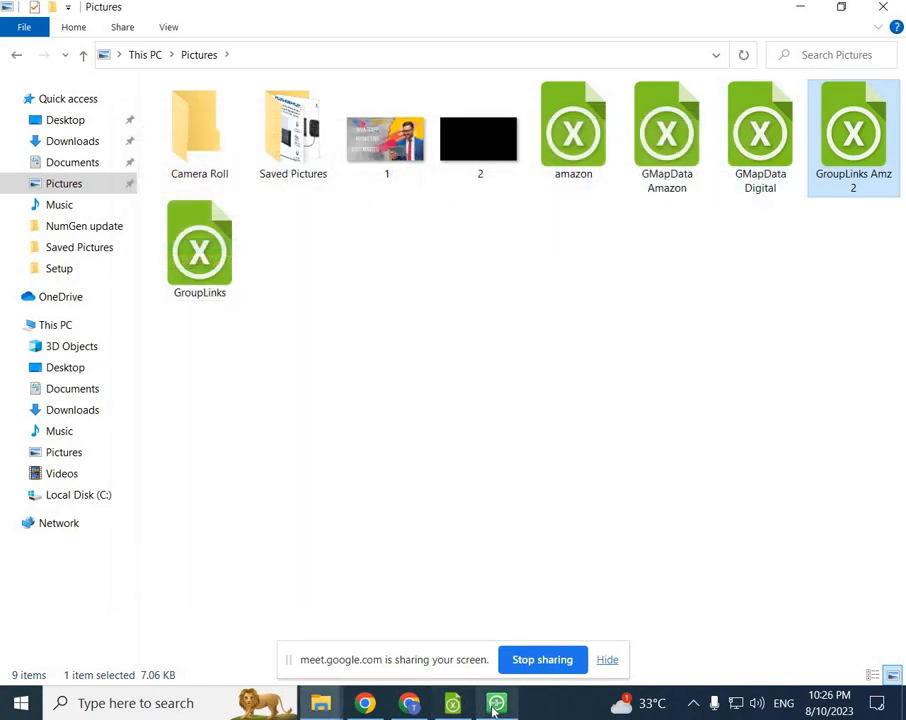
Step: Minimise the Pictures folder and check the Google Meet call in Chrome before returning to the desktop
{"action": "left_click", "coordinate": [409, 709]}
{"action": "left_click", "coordinate": [409, 709]}
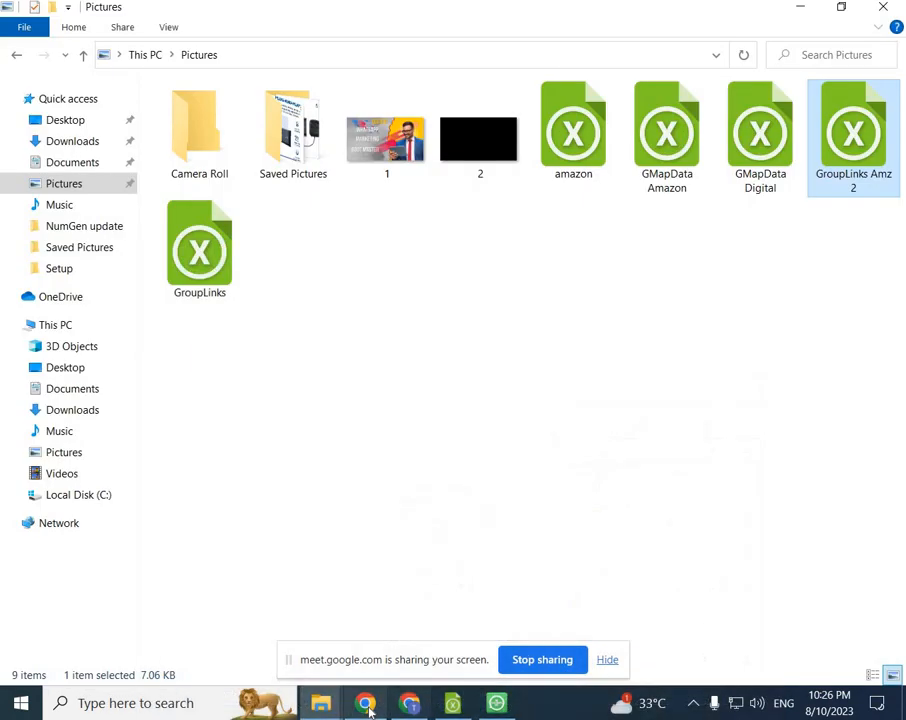
{"action": "left_click", "coordinate": [367, 710]}
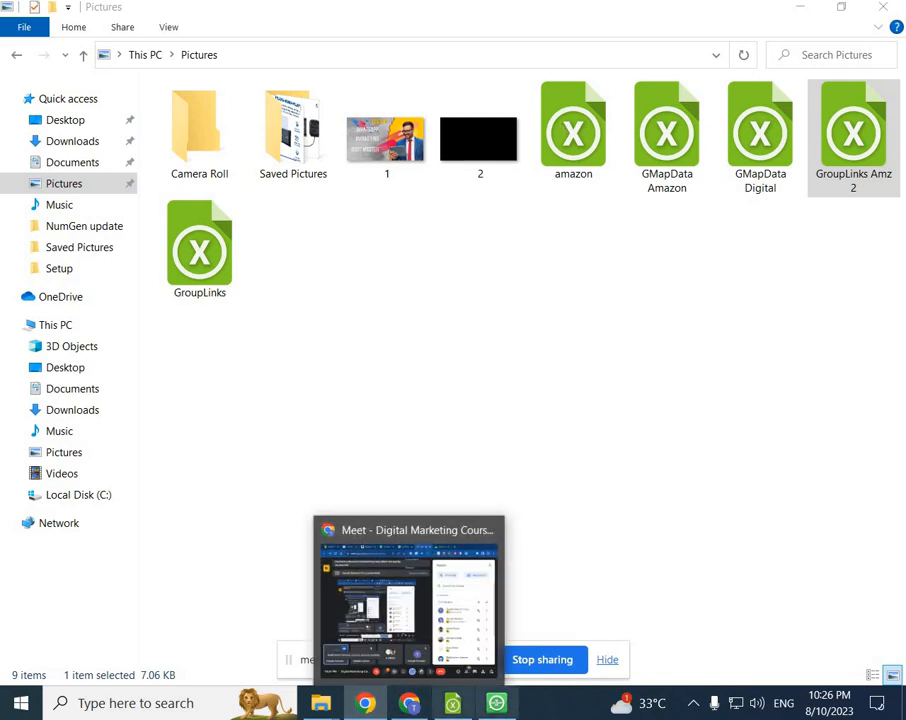
{"action": "left_click", "coordinate": [812, 10]}
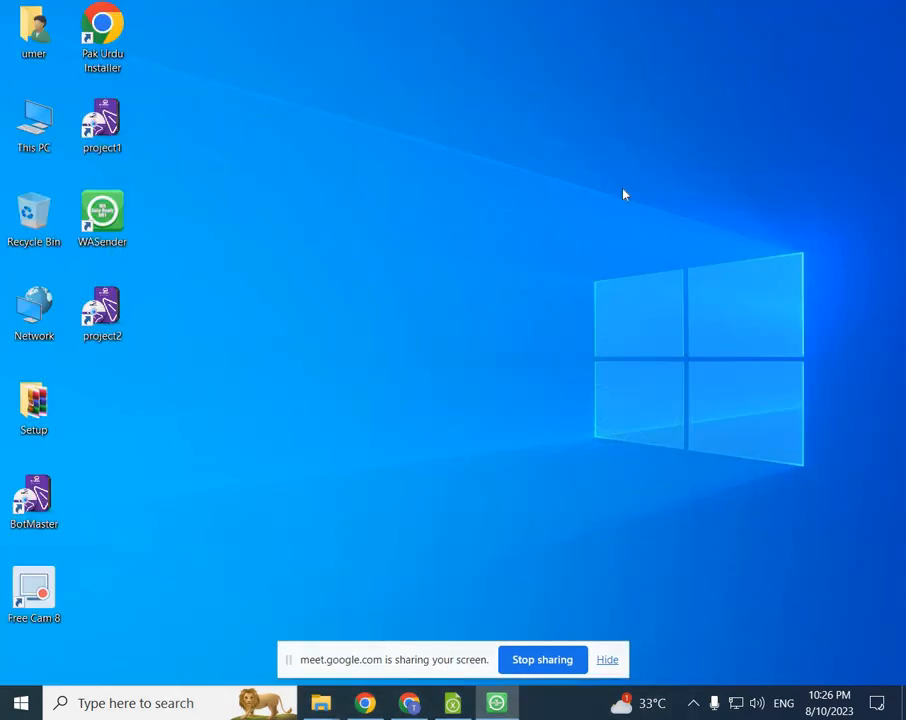
{"action": "right_click", "coordinate": [622, 189]}
{"action": "left_click", "coordinate": [670, 269]}
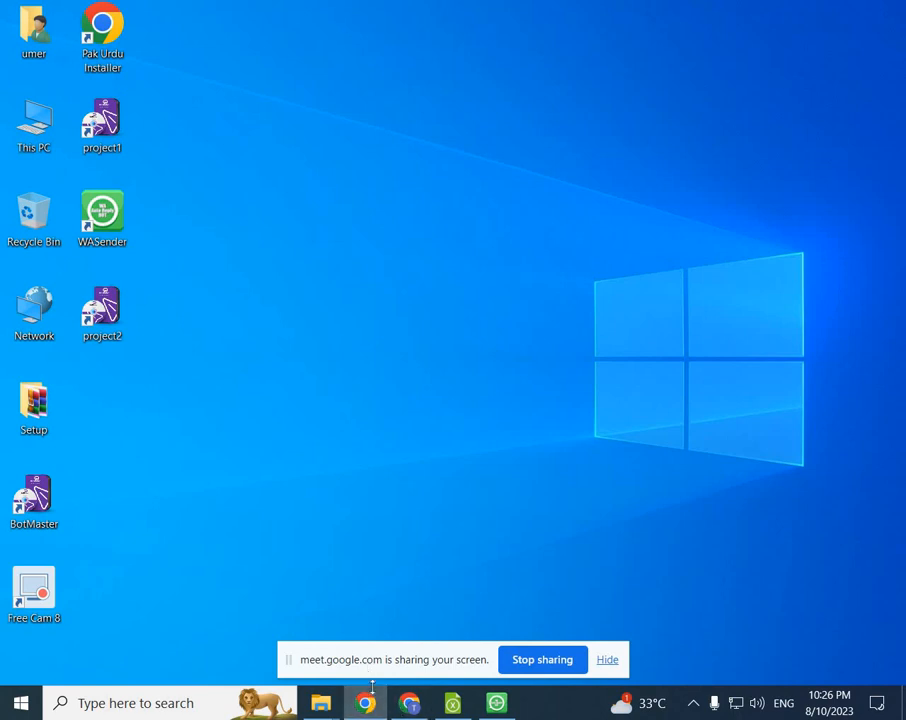
{"action": "left_click", "coordinate": [412, 705]}
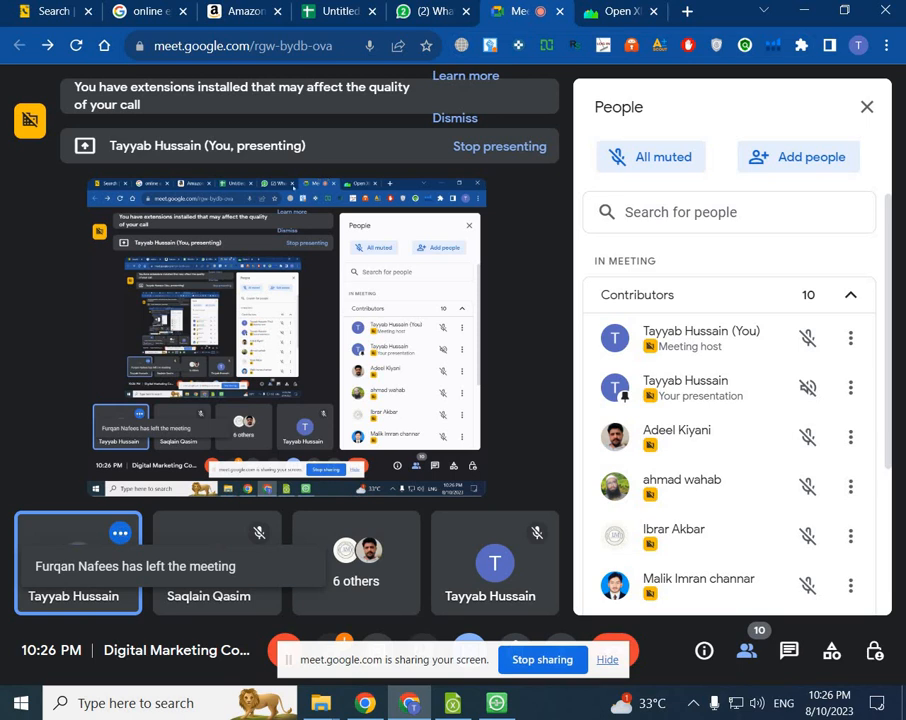
{"action": "left_click", "coordinate": [405, 705]}
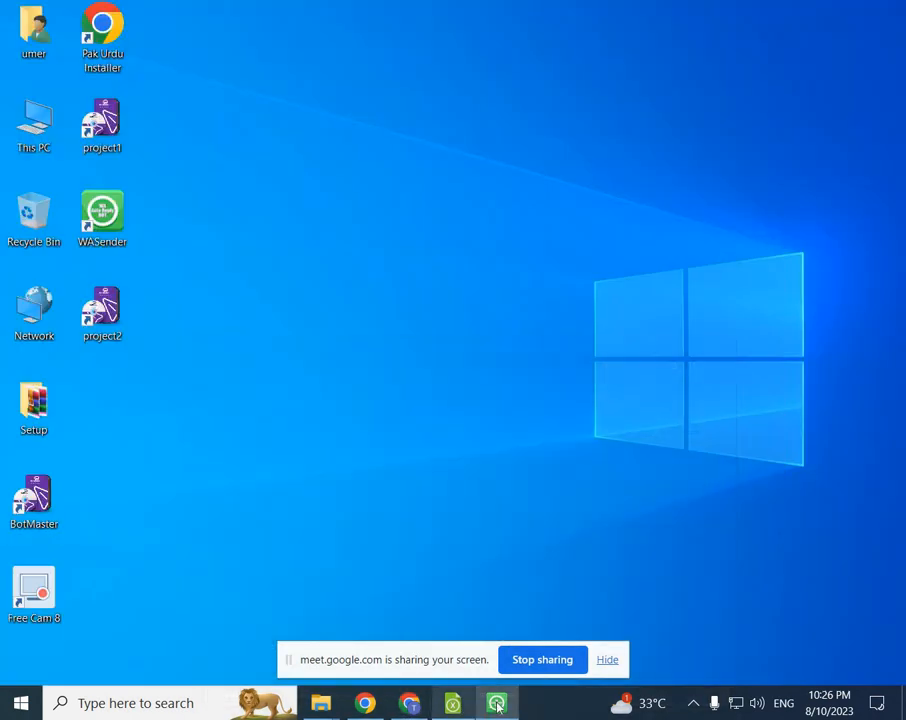
Step: Reopen WaSender's Grab WhatsApp Group Links tool and its browser to view the whatsapp group links results, and close the tool
{"action": "left_click", "coordinate": [497, 703]}
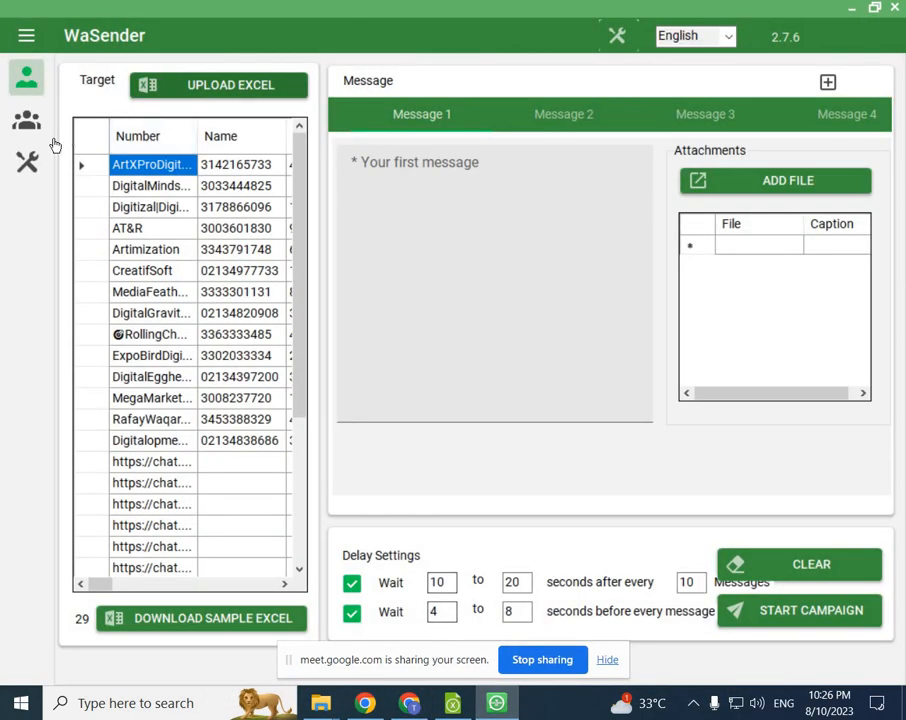
{"action": "left_click", "coordinate": [27, 163]}
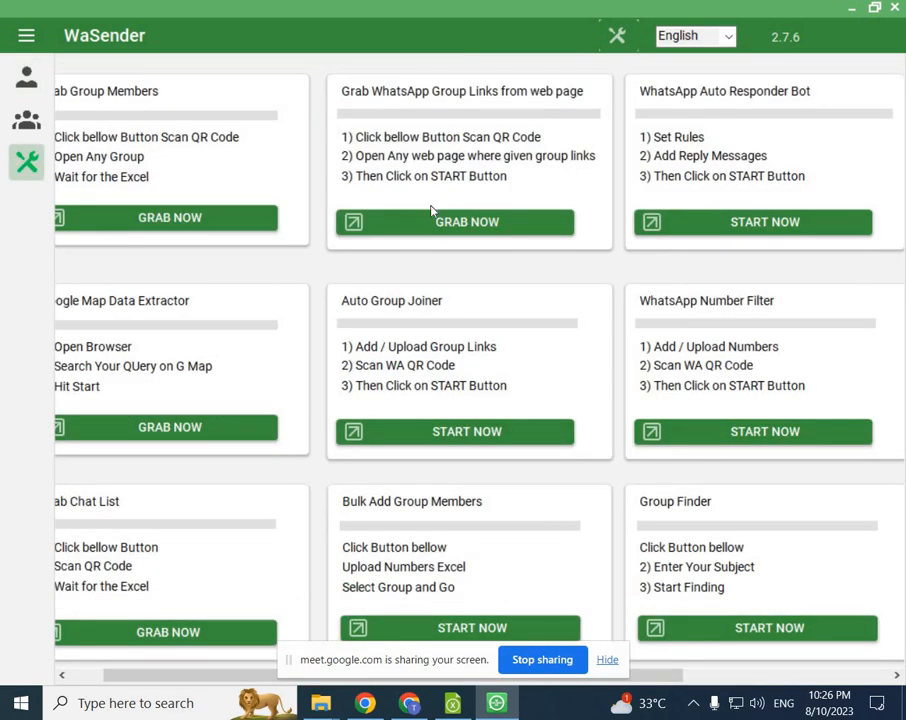
{"action": "left_click", "coordinate": [467, 221]}
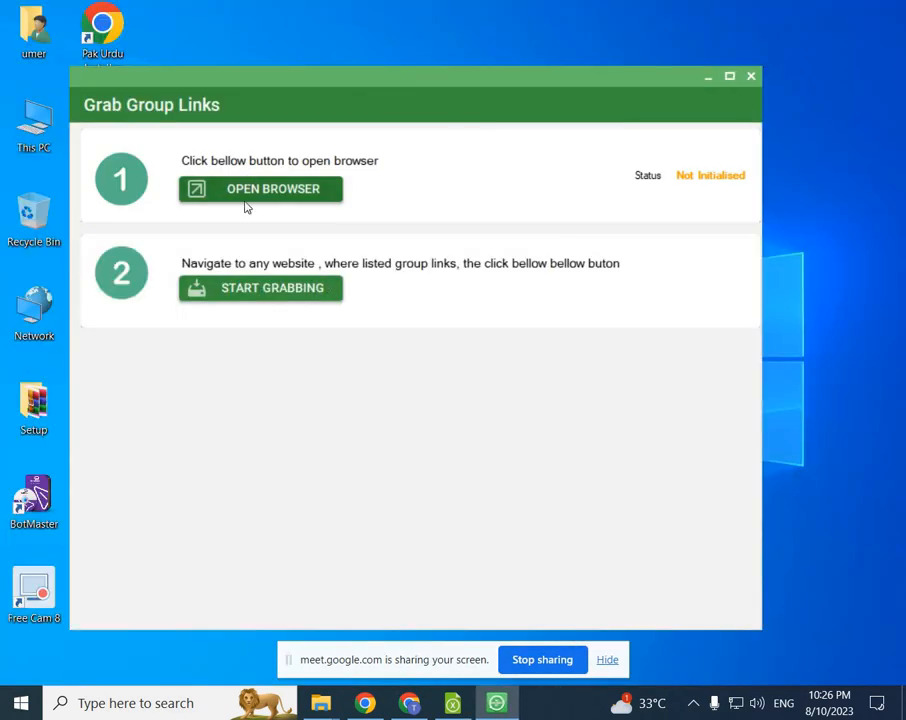
{"action": "left_click", "coordinate": [245, 197]}
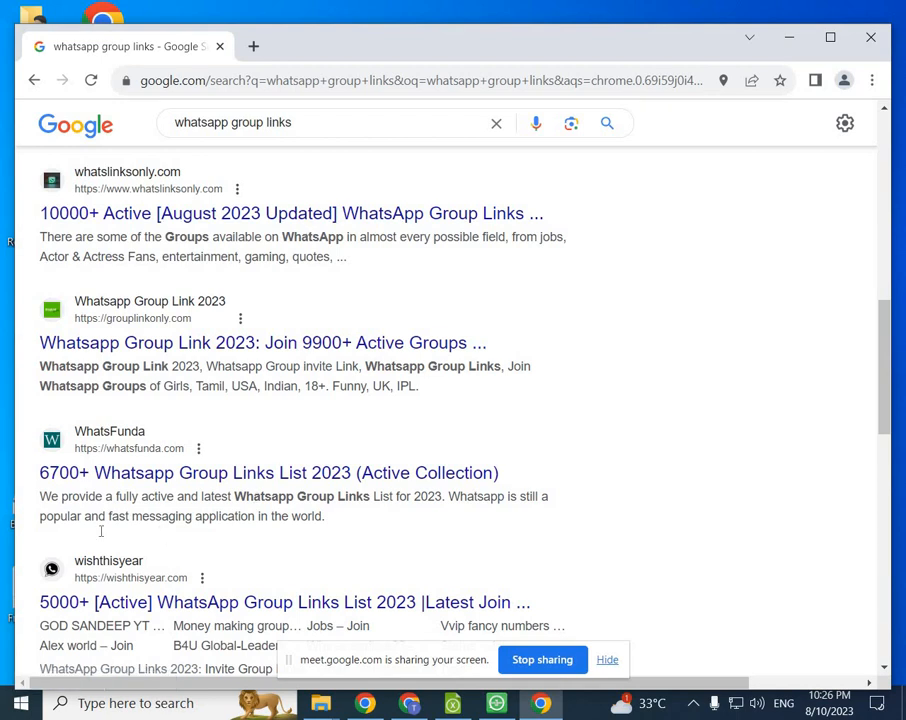
{"action": "scroll", "coordinate": [100, 531], "scroll_direction": "down", "scroll_amount": 1}
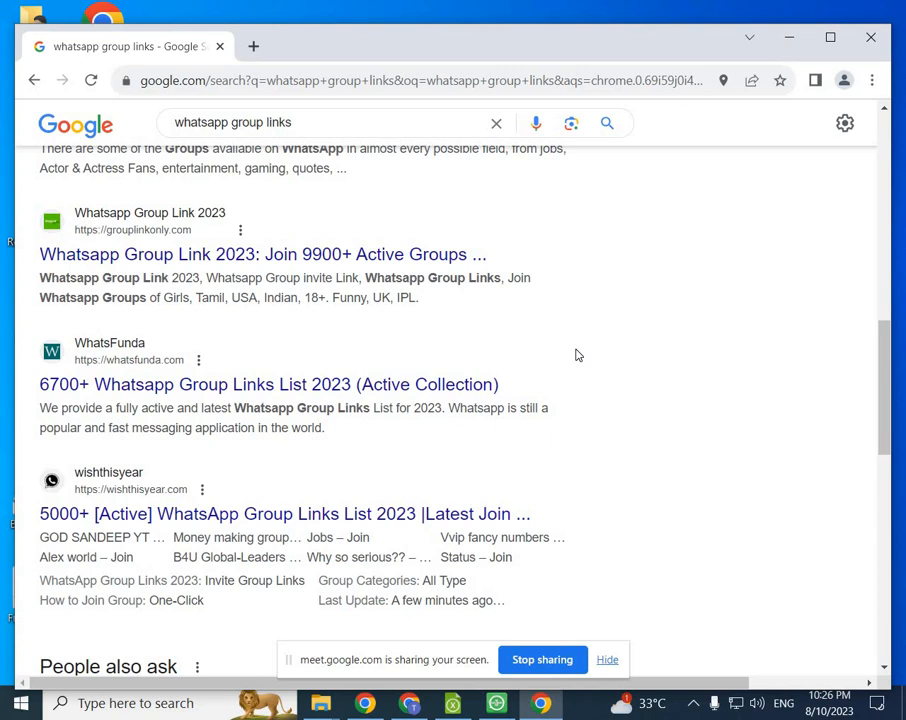
{"action": "left_click", "coordinate": [790, 37]}
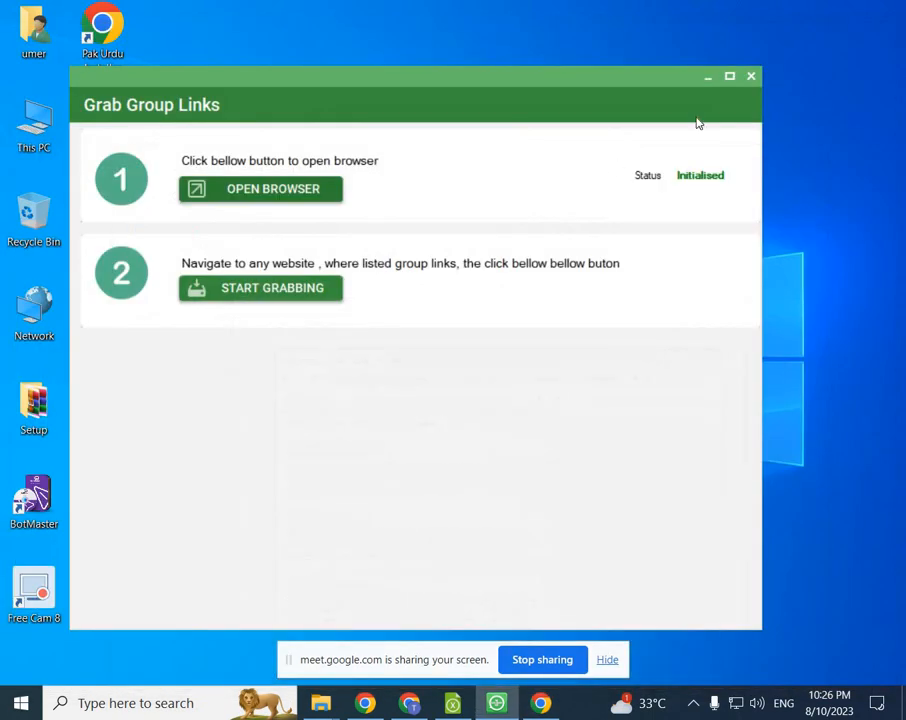
{"action": "left_click", "coordinate": [751, 75]}
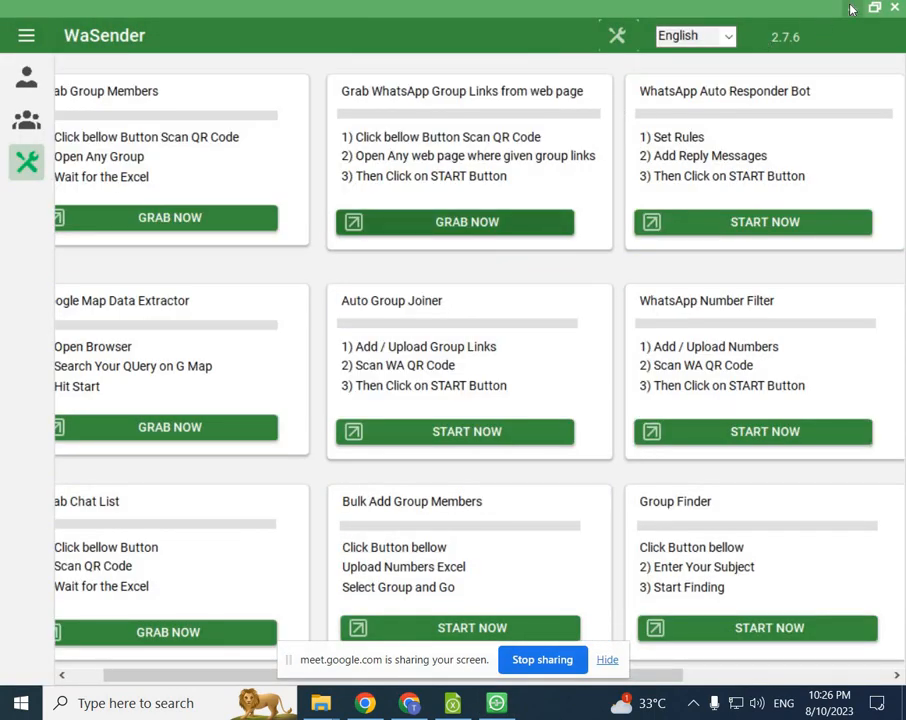
Step: Minimise WaSender and refresh the desktop
{"action": "left_click", "coordinate": [851, 9]}
{"action": "right_click", "coordinate": [512, 214]}
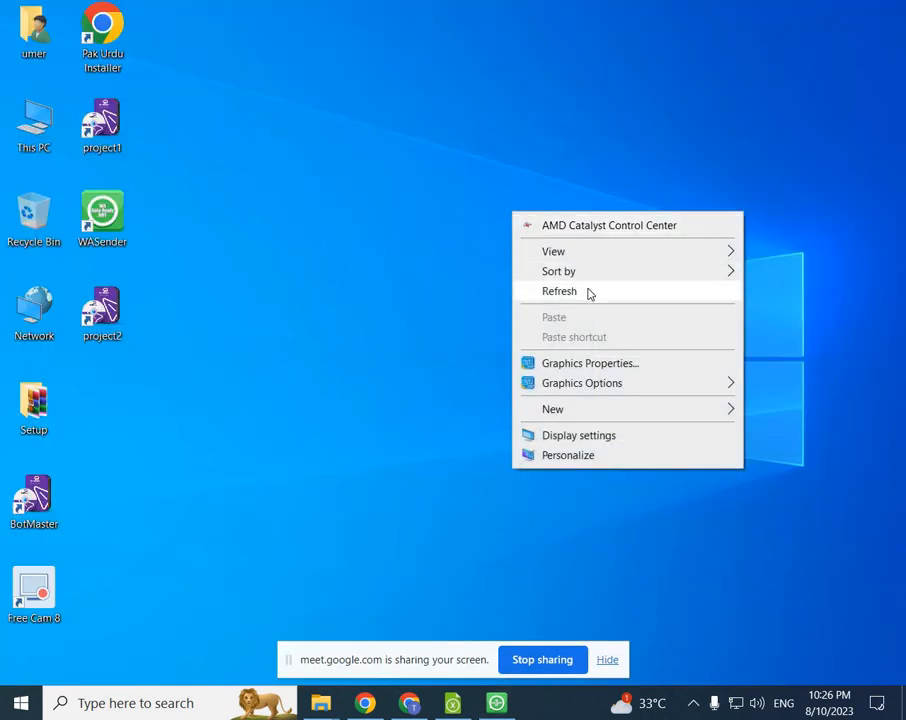
{"action": "left_click", "coordinate": [589, 293]}
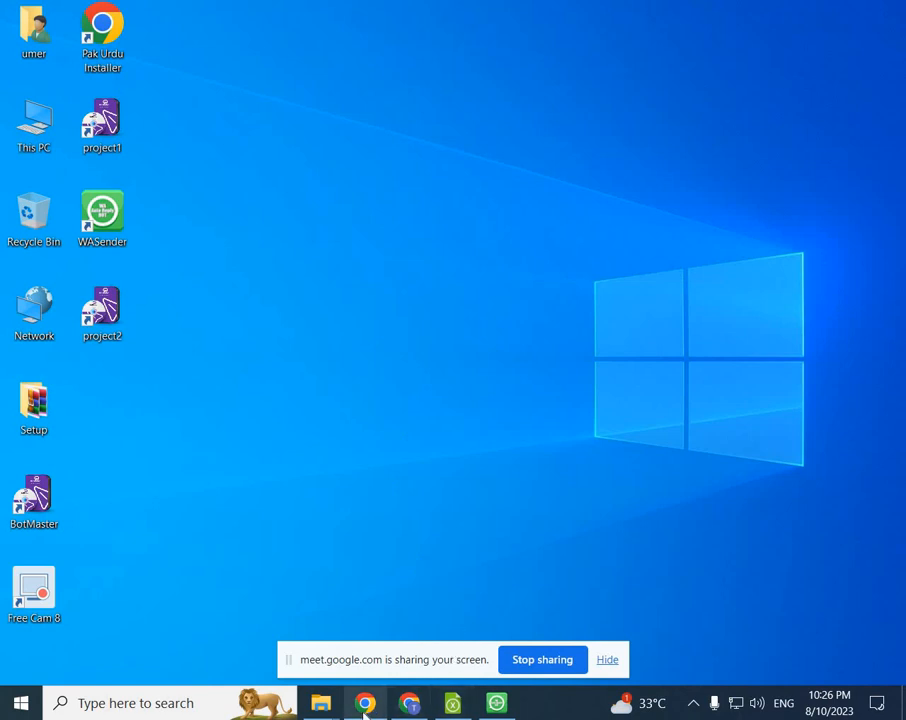
{"action": "mouse_move", "coordinate": [365, 708]}
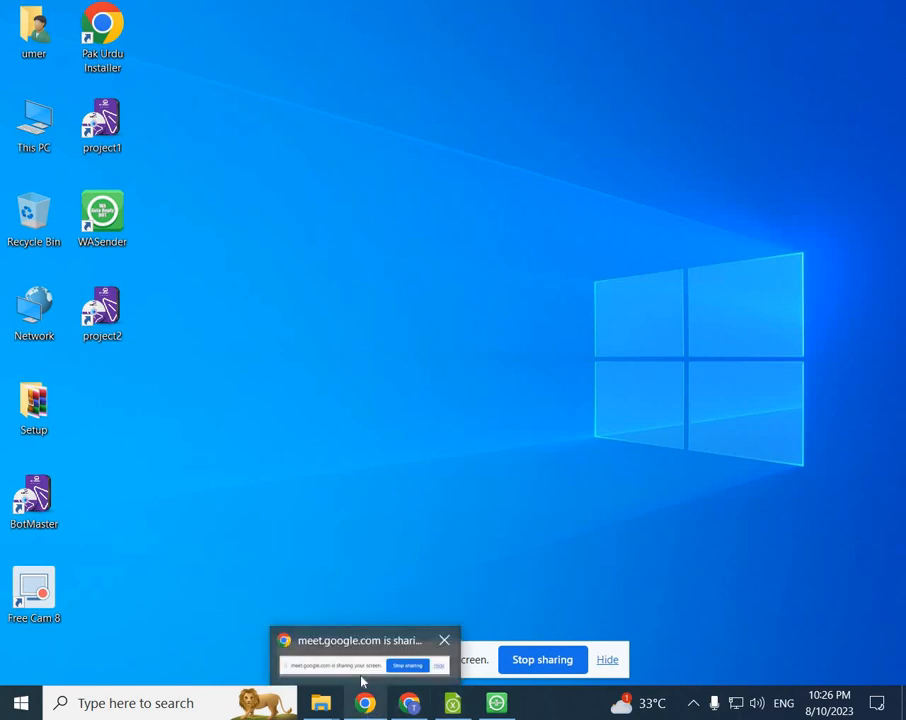
{"action": "mouse_move", "coordinate": [440, 711]}
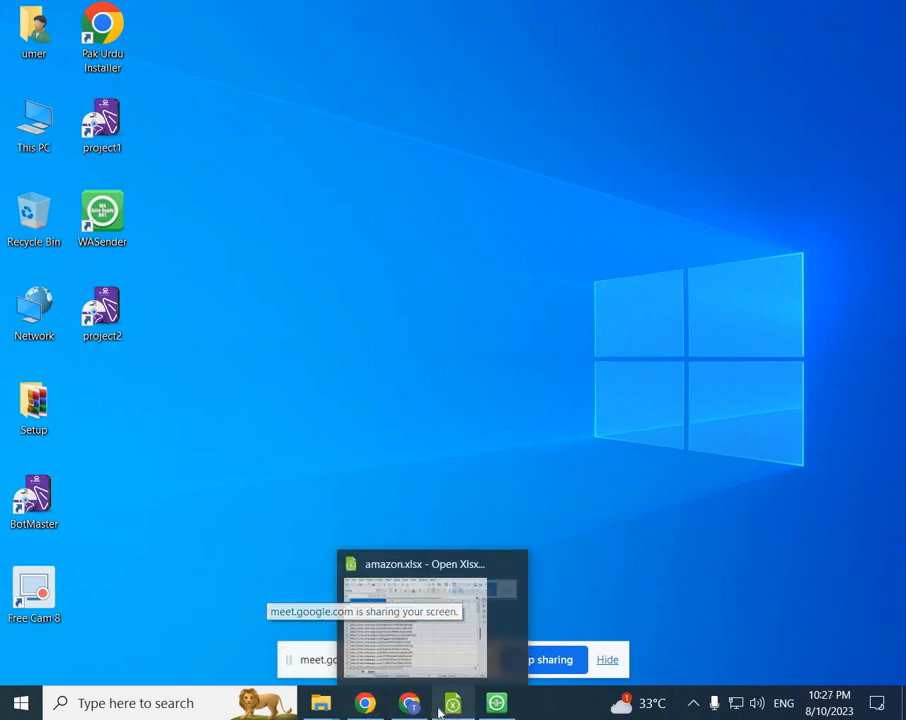
{"action": "right_click", "coordinate": [576, 315]}
{"action": "left_click", "coordinate": [631, 391]}
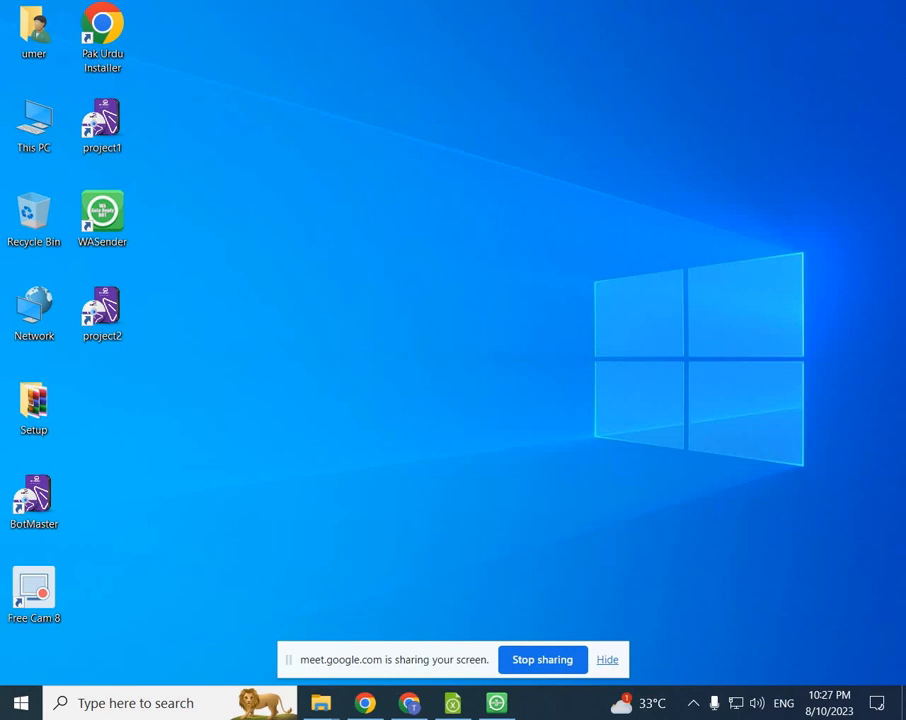
{"action": "right_click", "coordinate": [534, 320]}
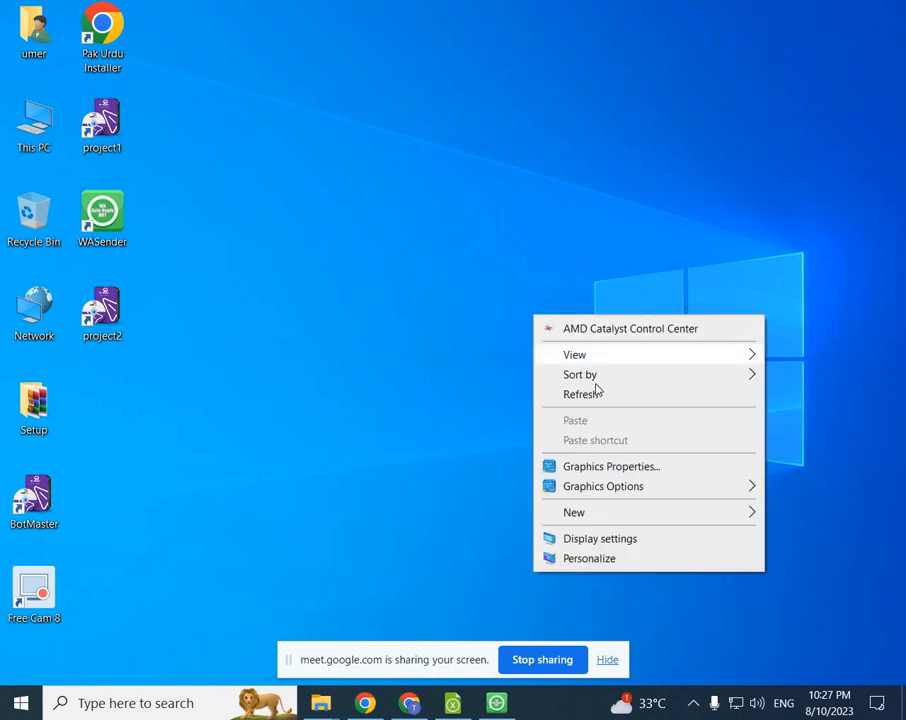
{"action": "left_click", "coordinate": [595, 396]}
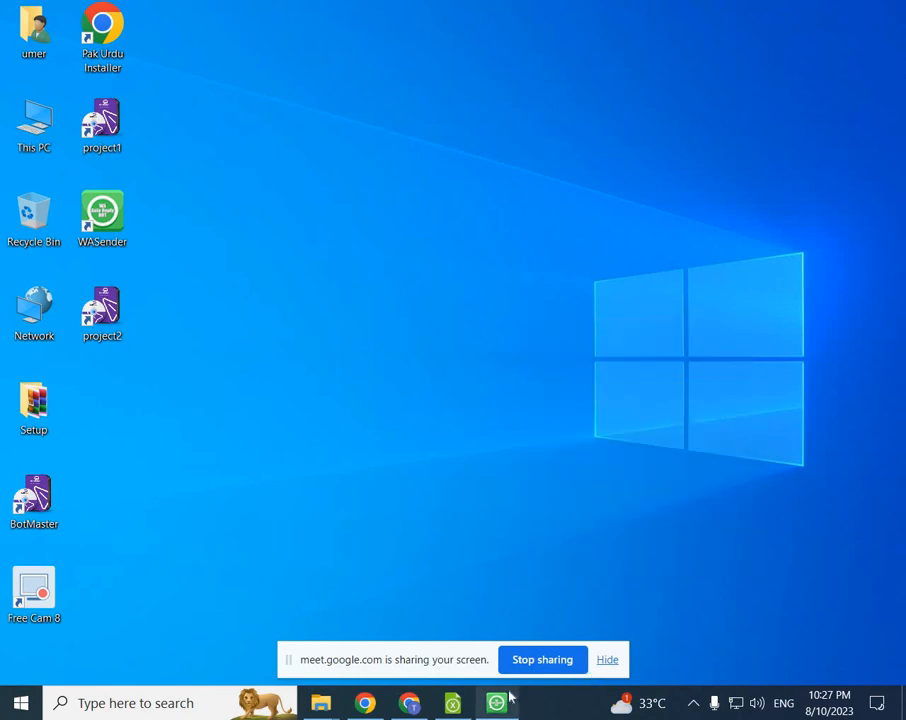
{"action": "mouse_move", "coordinate": [509, 697]}
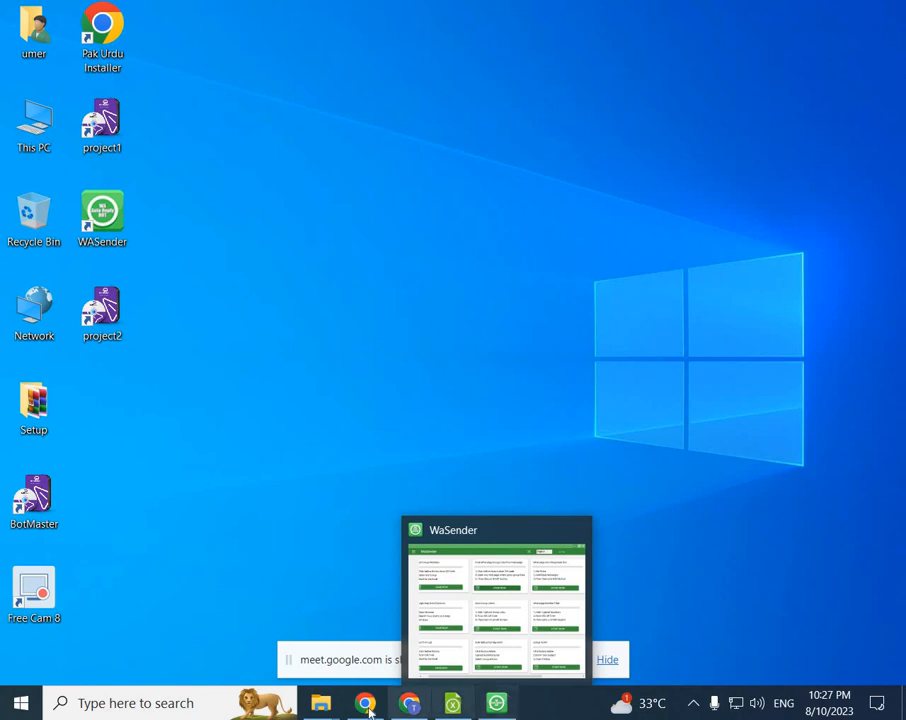
Step: Switch to Chrome and take the Pakistan Area Code Database tab back through its history to the new tab page
{"action": "left_click", "coordinate": [400, 708]}
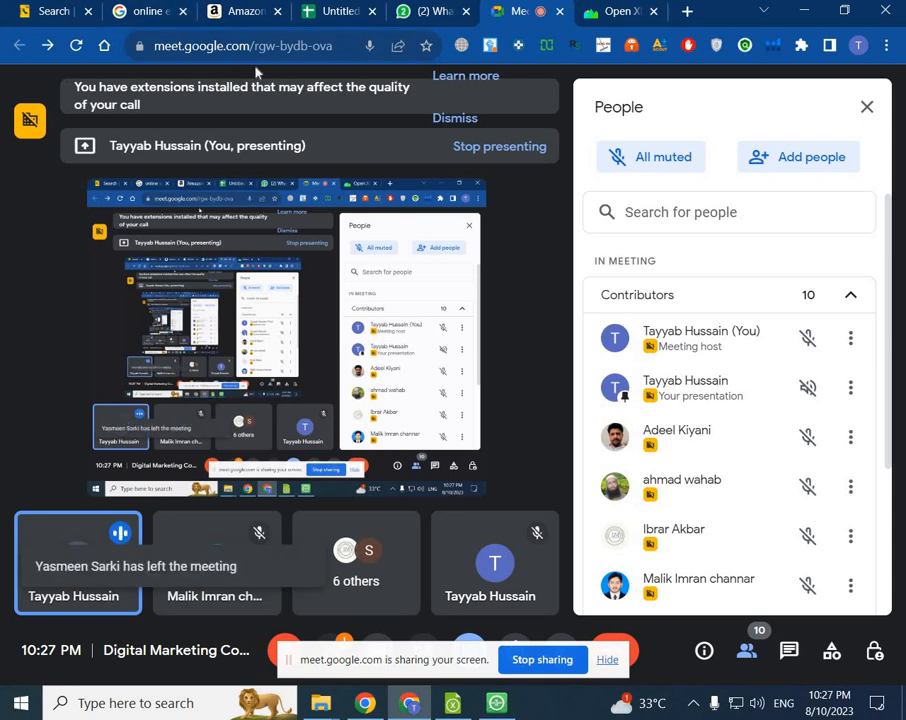
{"action": "left_click", "coordinate": [66, 12]}
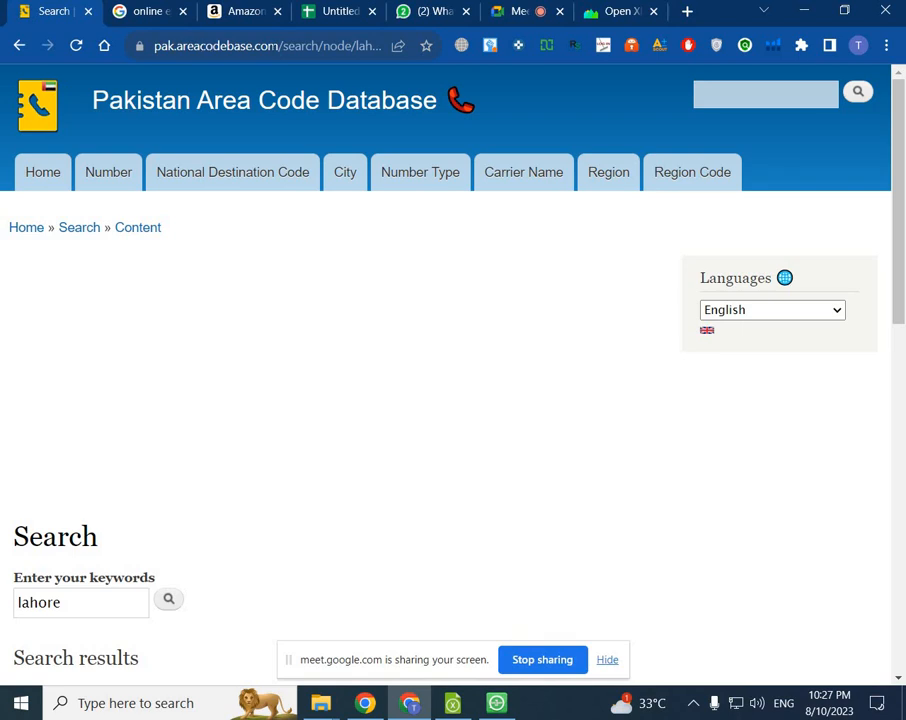
{"action": "left_click", "coordinate": [21, 50]}
{"action": "left_click", "coordinate": [21, 50]}
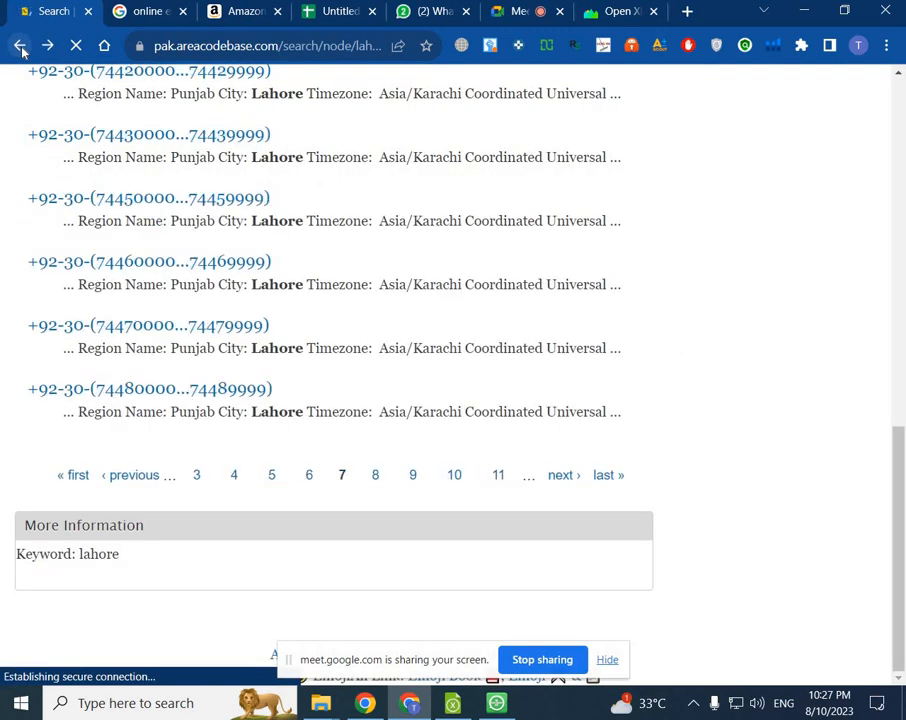
{"action": "left_click", "coordinate": [21, 50]}
{"action": "left_click", "coordinate": [21, 50]}
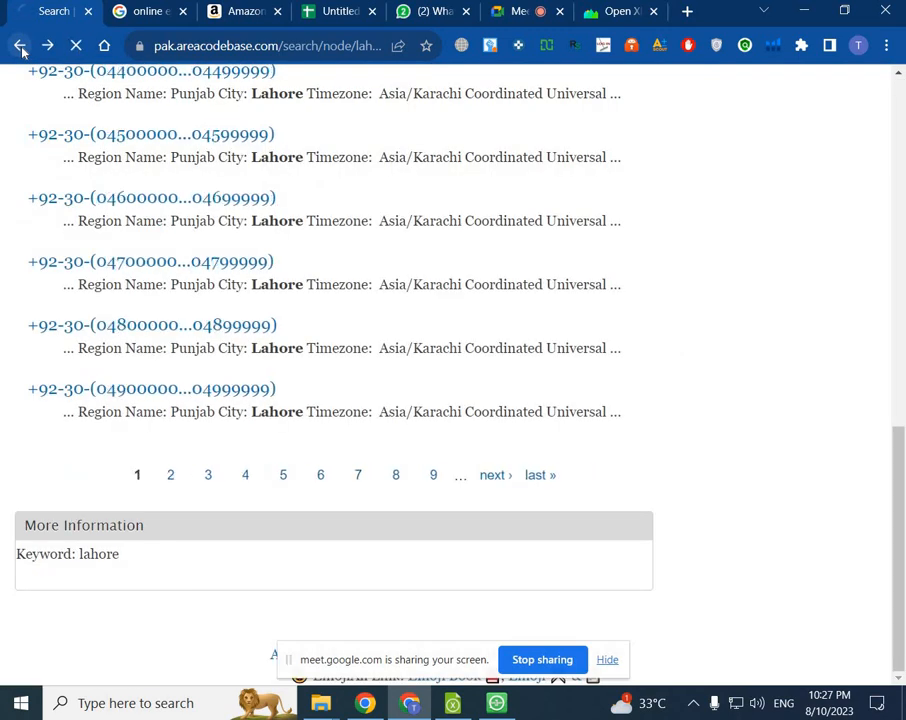
{"action": "left_click", "coordinate": [21, 50]}
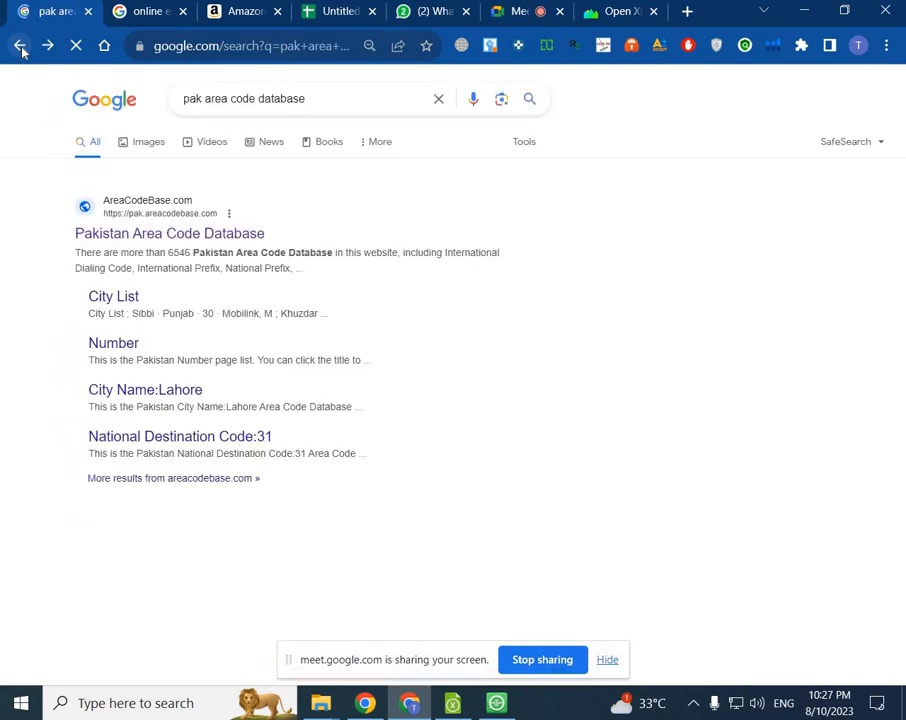
{"action": "left_click", "coordinate": [21, 50]}
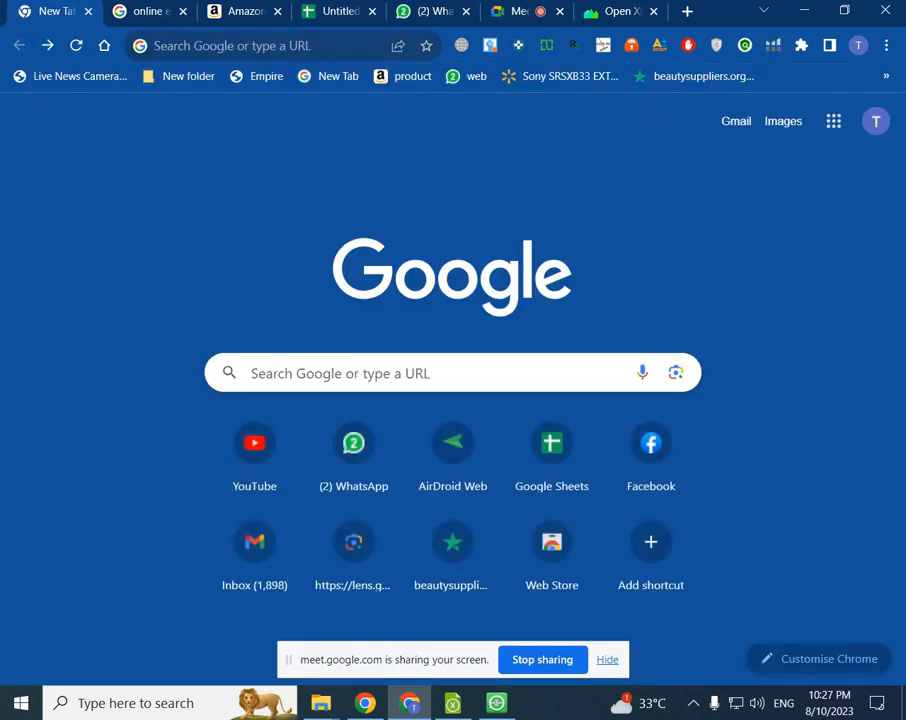
Step: Search Google for pak area code database and open the Pakistan Area Code Database website
{"action": "left_click", "coordinate": [321, 383]}
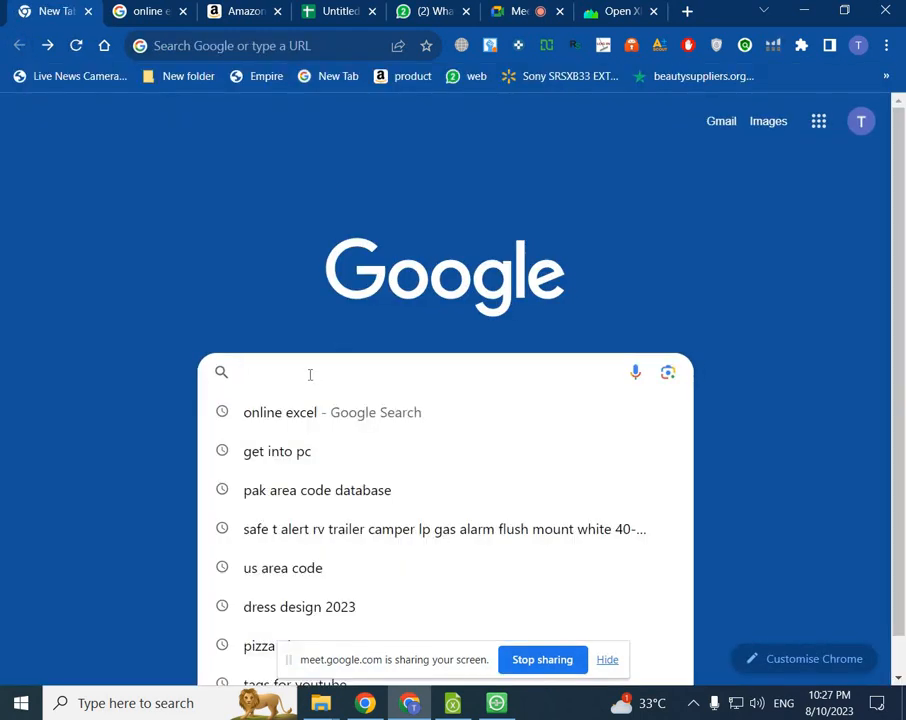
{"action": "left_click", "coordinate": [374, 489]}
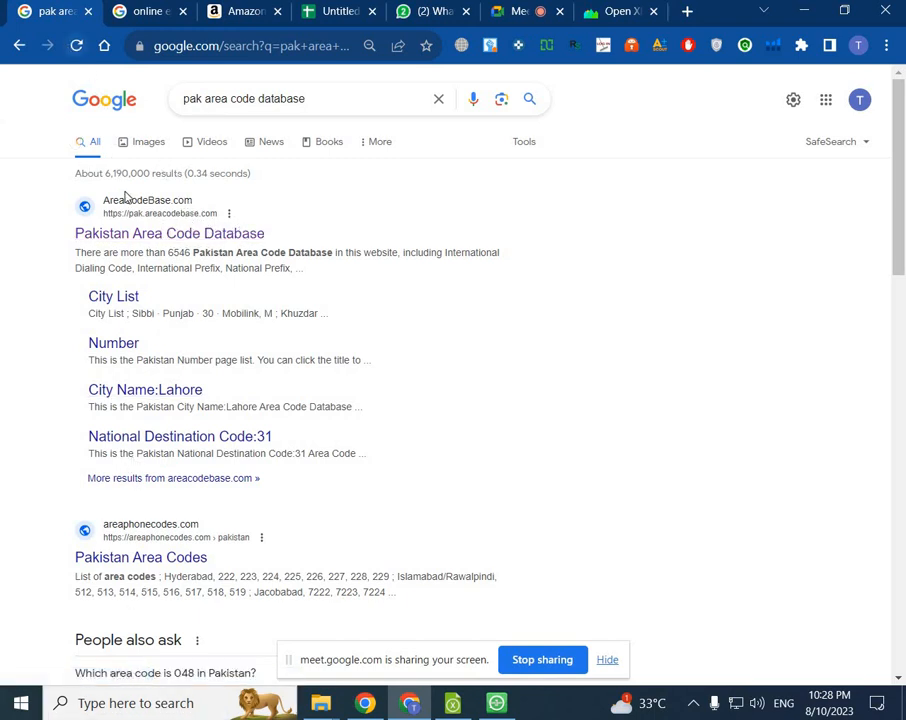
{"action": "left_click", "coordinate": [204, 234]}
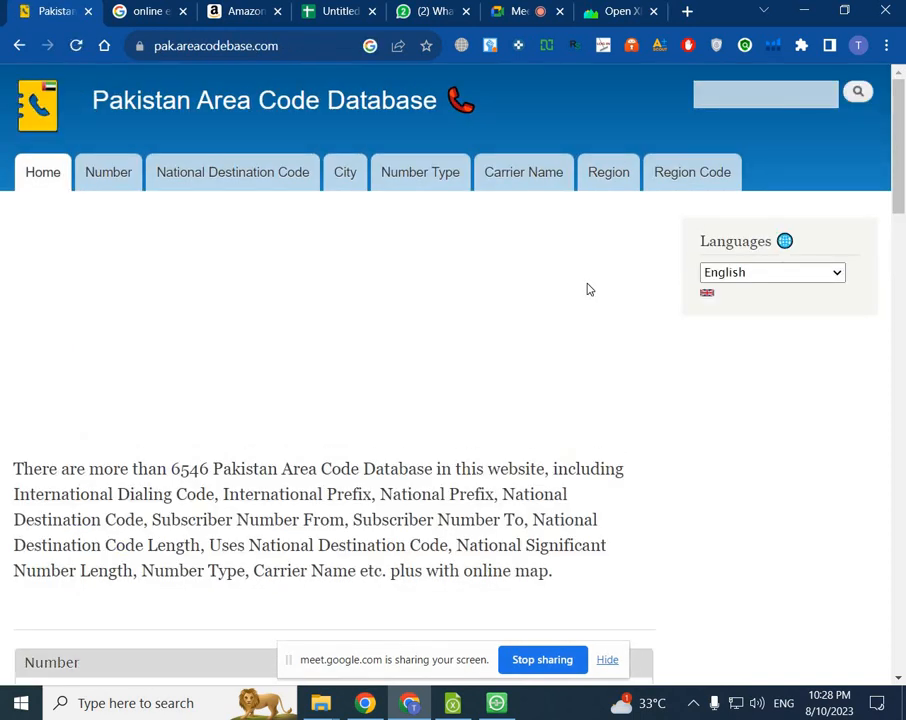
Step: Examine the home page's number, national destination code, number type, carrier, region and city sections
{"action": "scroll", "coordinate": [551, 332], "scroll_direction": "down", "scroll_amount": 3}
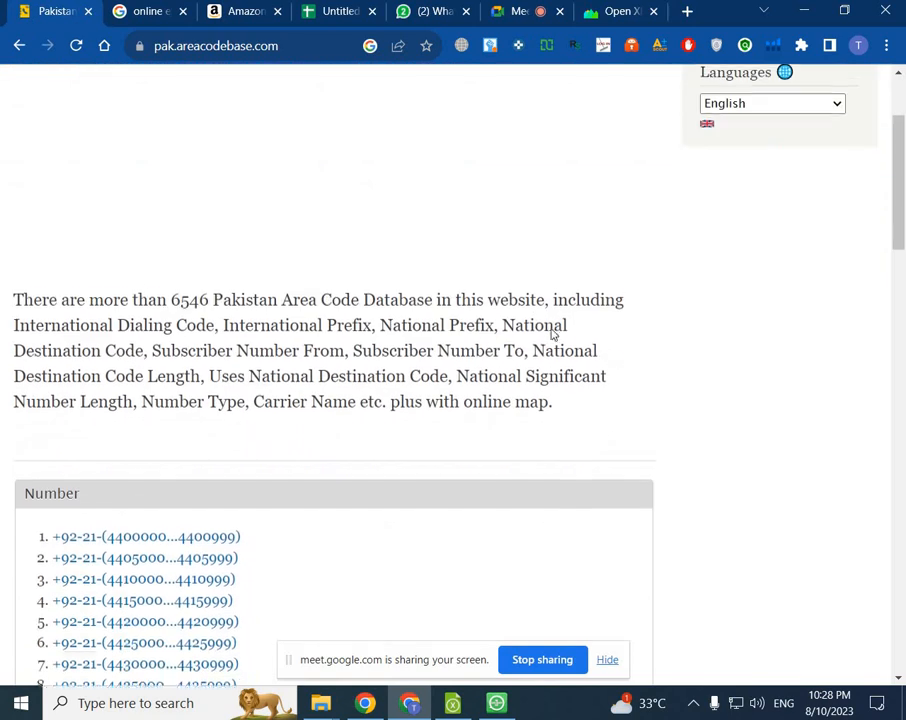
{"action": "scroll", "coordinate": [551, 333], "scroll_direction": "up", "scroll_amount": 3}
{"action": "scroll", "coordinate": [551, 334], "scroll_direction": "down", "scroll_amount": 5}
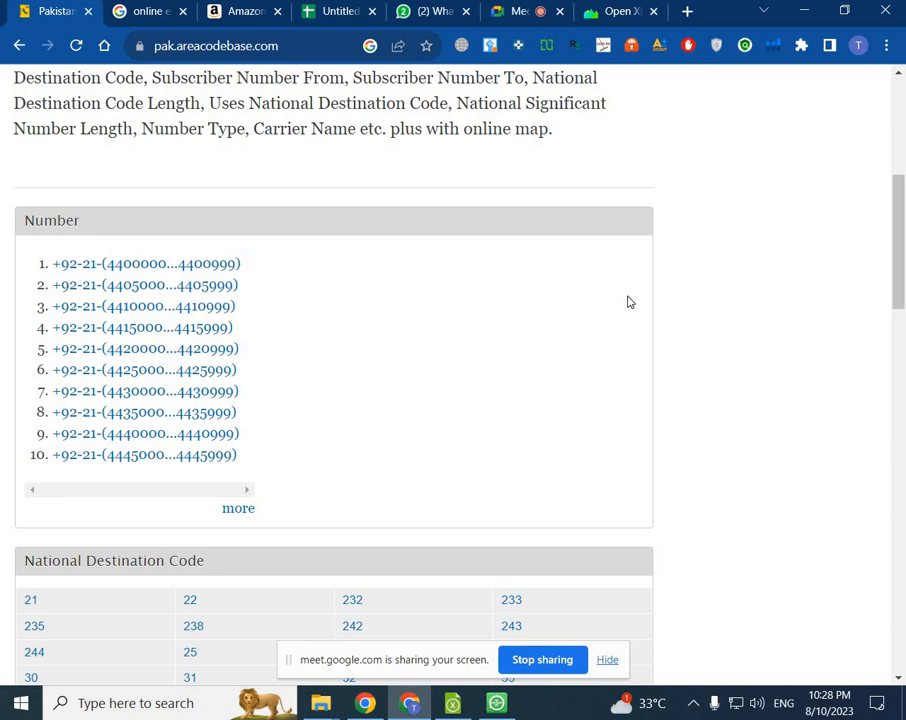
{"action": "scroll", "coordinate": [645, 297], "scroll_direction": "down", "scroll_amount": 5}
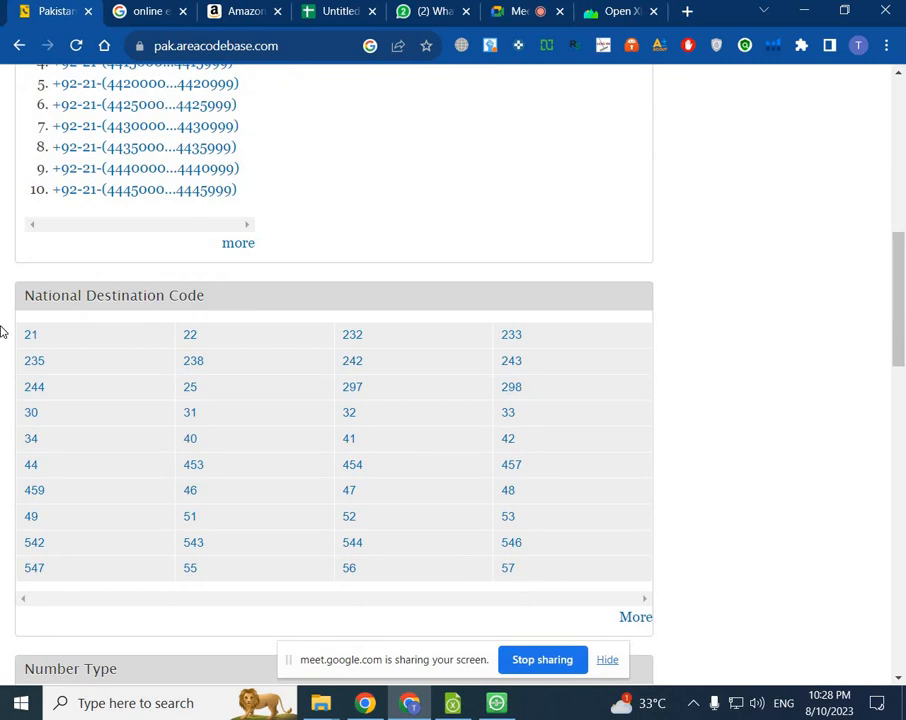
{"action": "scroll", "coordinate": [125, 358], "scroll_direction": "down", "scroll_amount": 10}
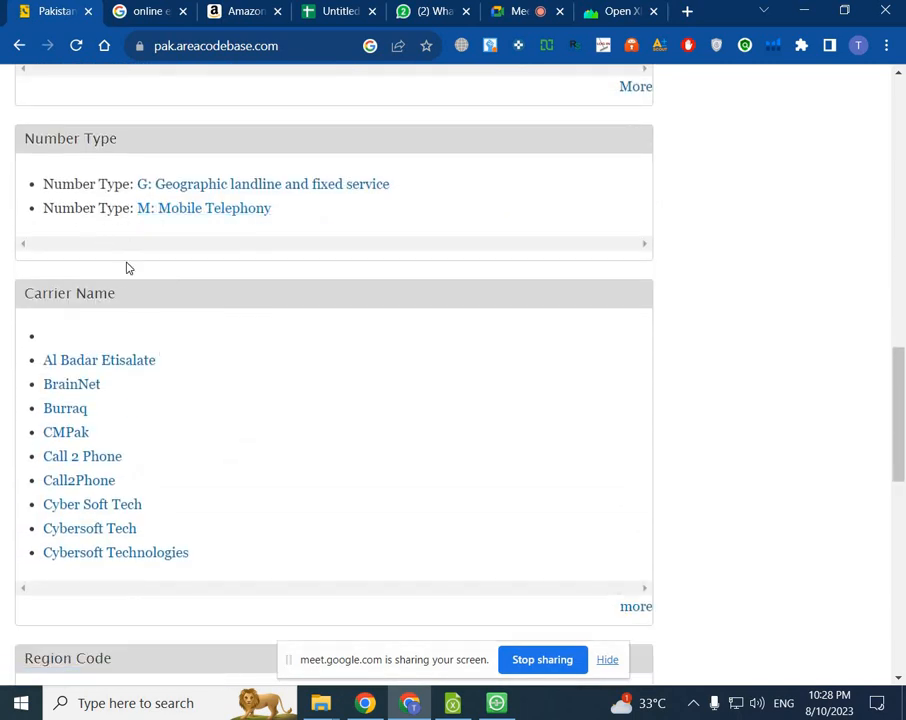
{"action": "scroll", "coordinate": [100, 322], "scroll_direction": "down", "scroll_amount": 2}
{"action": "scroll", "coordinate": [117, 320], "scroll_direction": "down", "scroll_amount": 2}
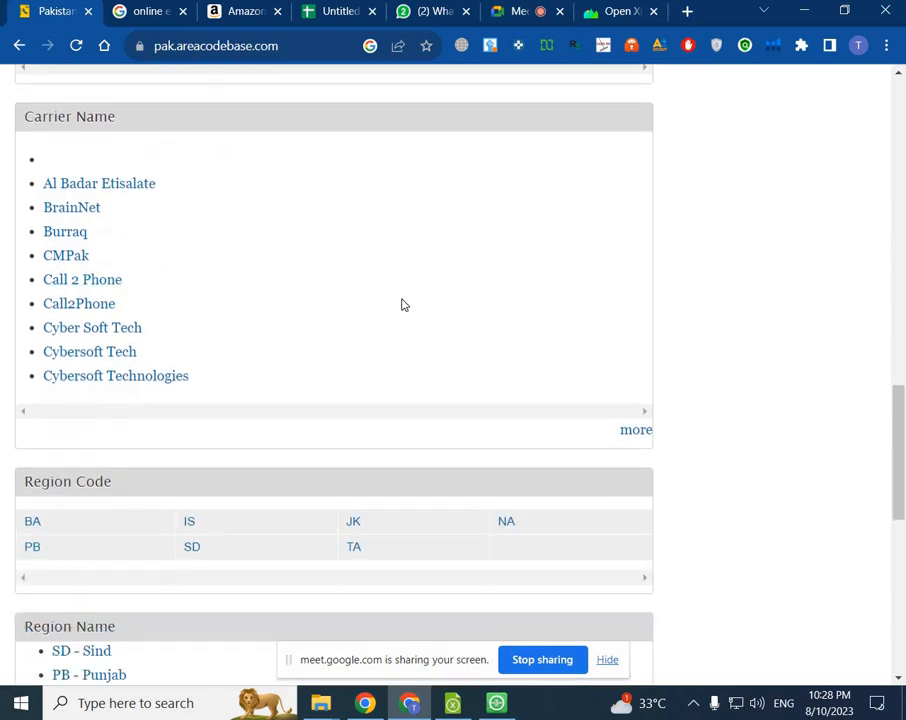
{"action": "scroll", "coordinate": [342, 350], "scroll_direction": "down", "scroll_amount": 7}
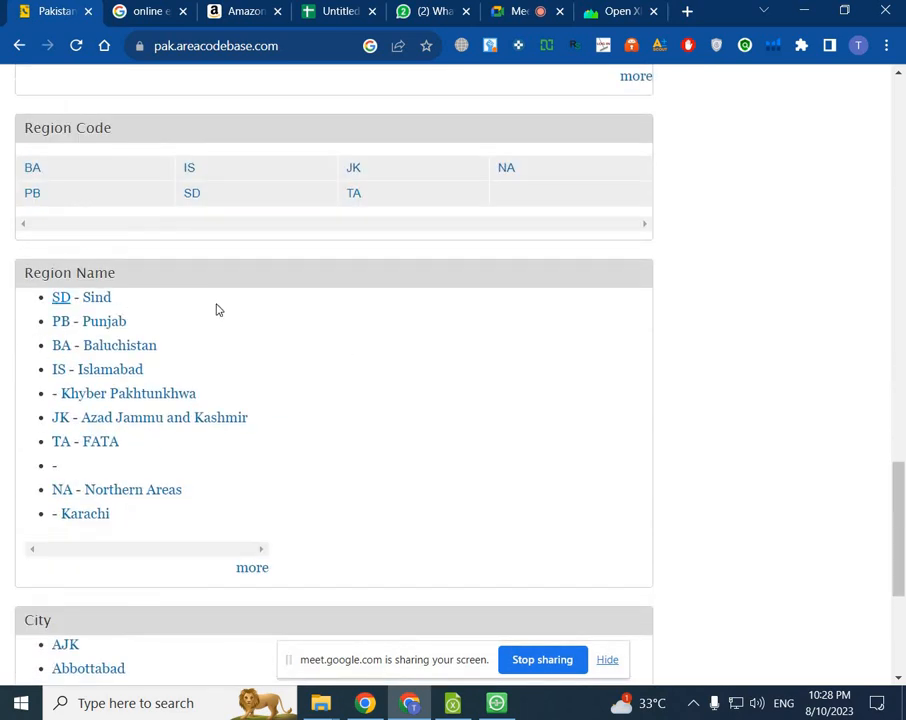
{"action": "scroll", "coordinate": [230, 310], "scroll_direction": "down", "scroll_amount": 7}
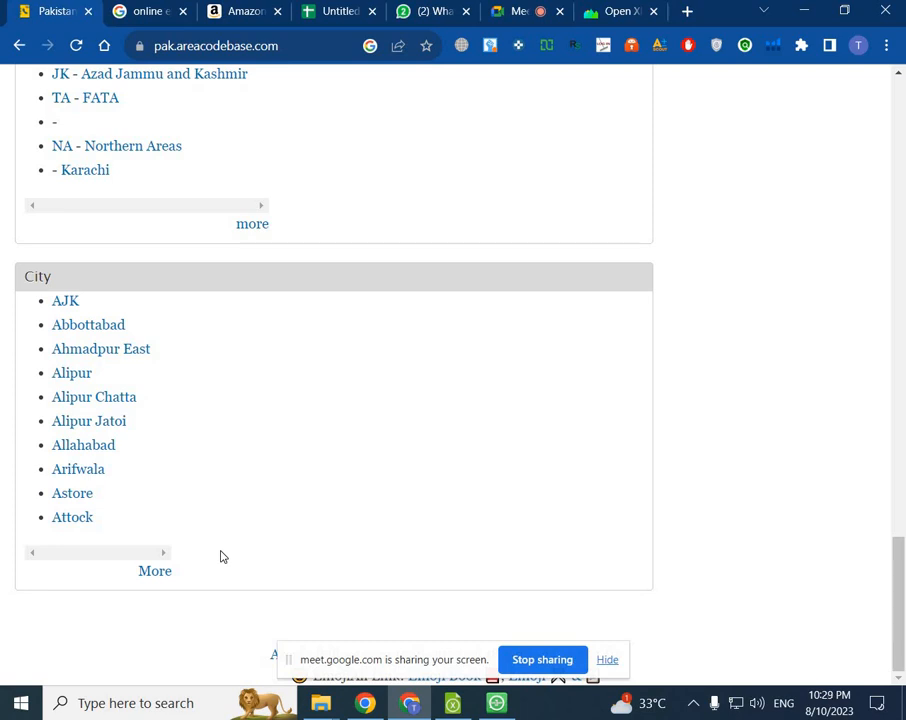
Step: Open the Abbottabad city page and look through its table of number ranges and carriers
{"action": "left_click", "coordinate": [110, 330]}
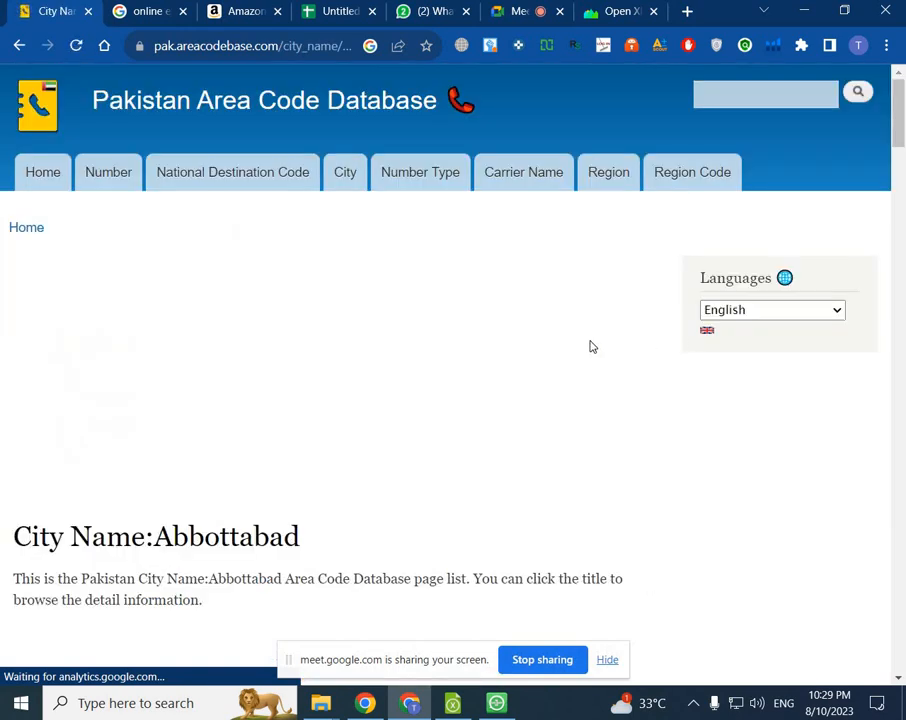
{"action": "scroll", "coordinate": [479, 429], "scroll_direction": "down", "scroll_amount": 6}
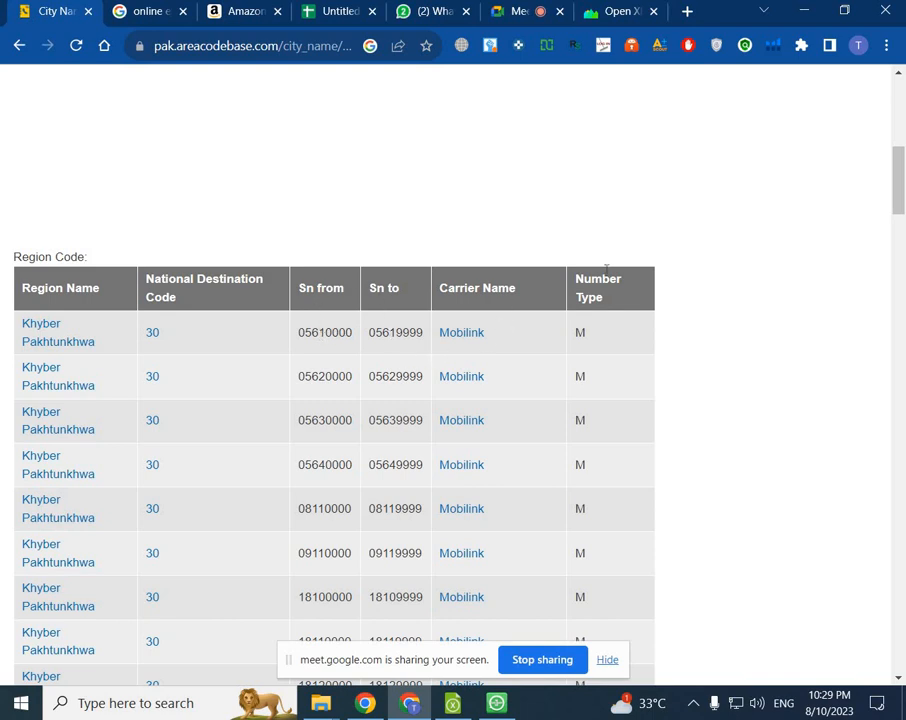
{"action": "scroll", "coordinate": [755, 257], "scroll_direction": "down", "scroll_amount": 10}
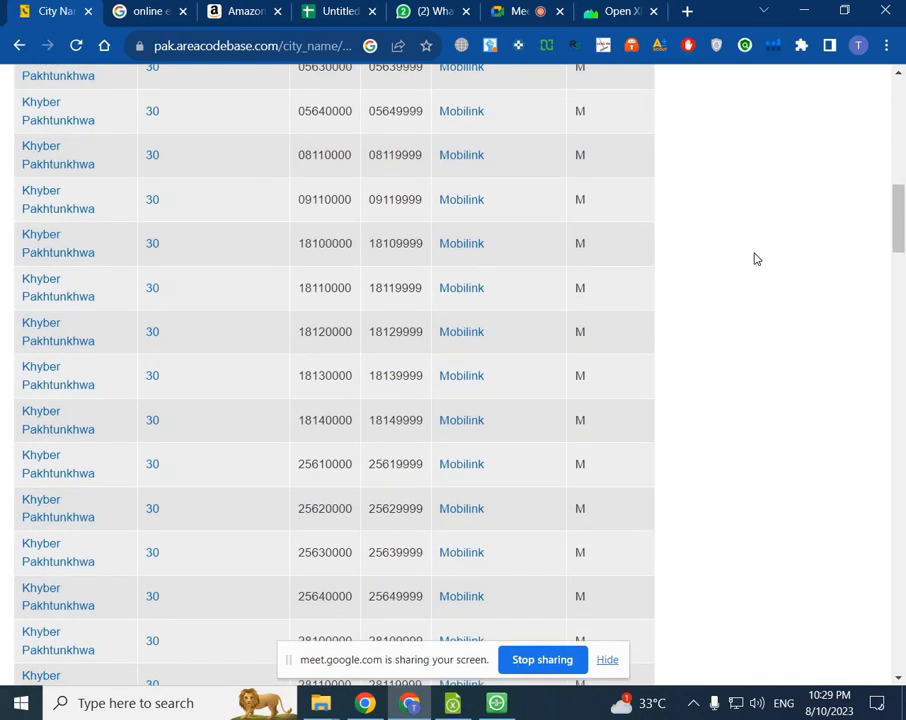
{"action": "scroll", "coordinate": [755, 259], "scroll_direction": "up", "scroll_amount": 15}
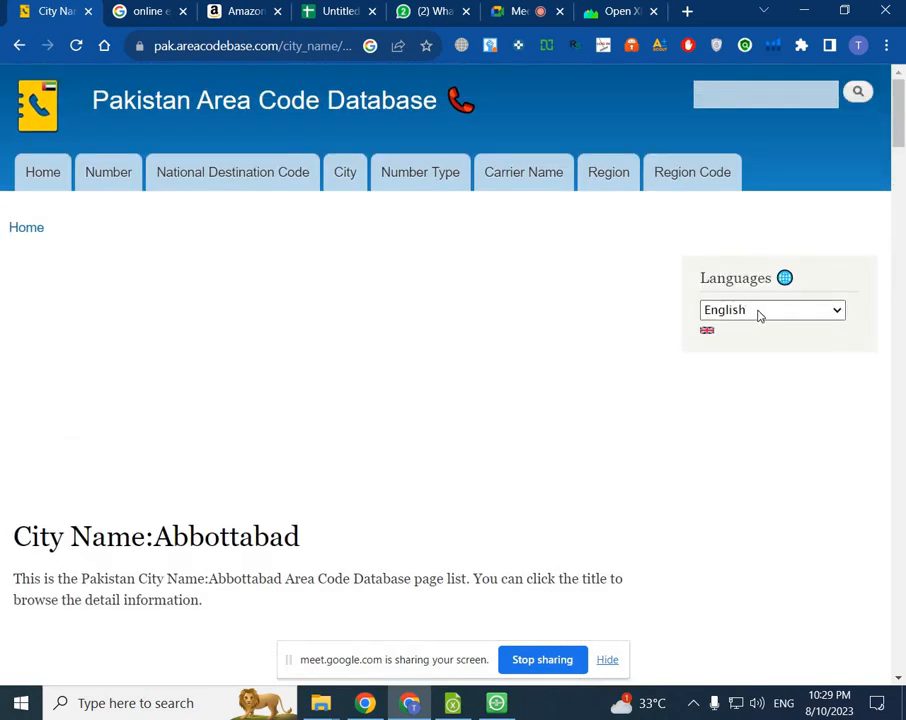
Step: Search the area code site for lahore and look through the first page of number ranges
{"action": "left_click", "coordinate": [777, 92]}
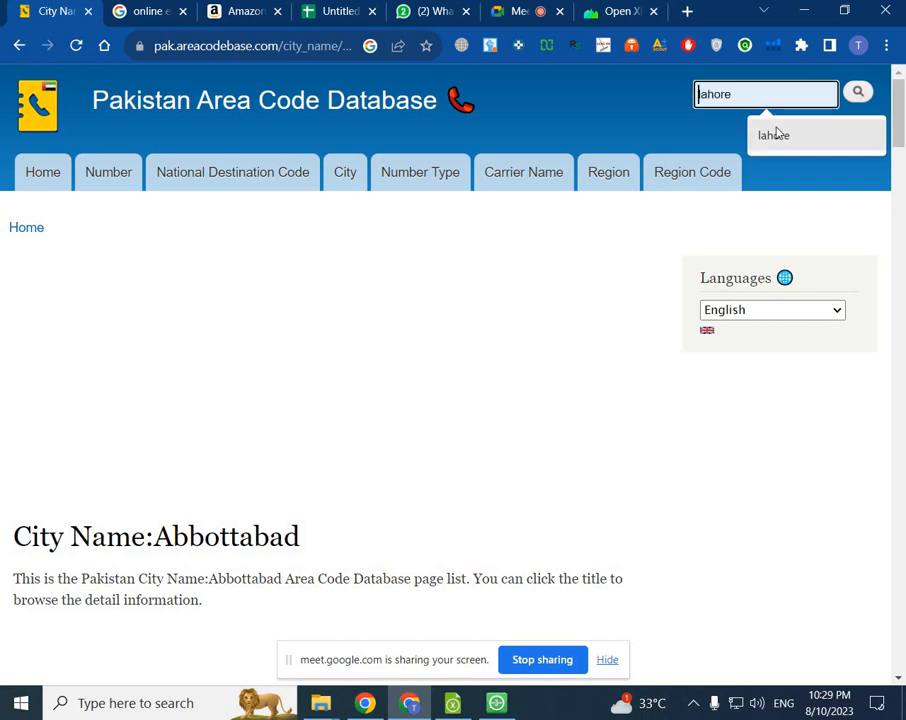
{"action": "left_click", "coordinate": [773, 134]}
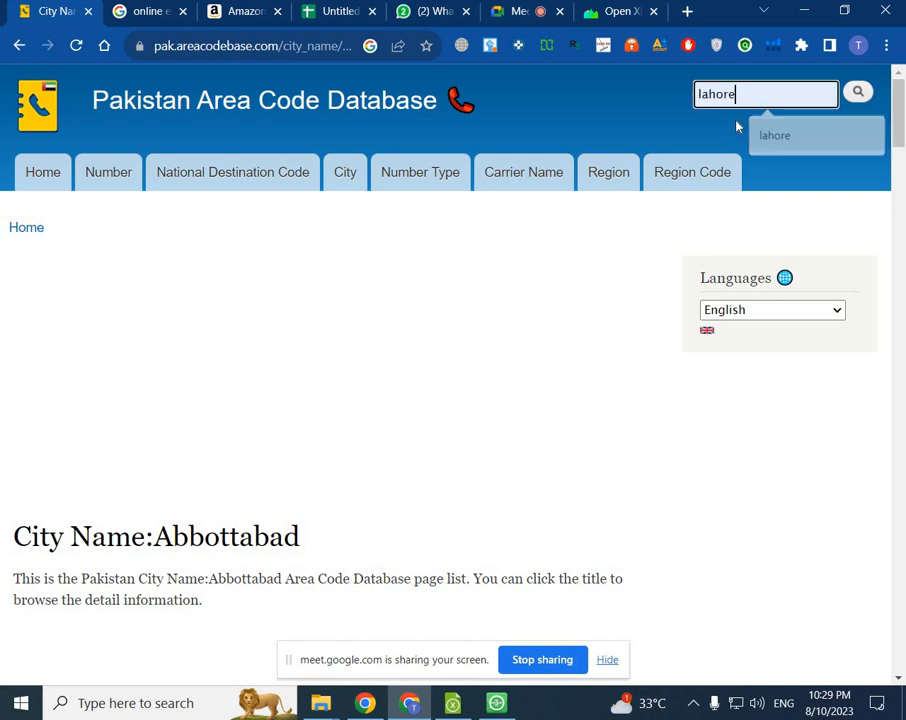
{"action": "left_click", "coordinate": [850, 92]}
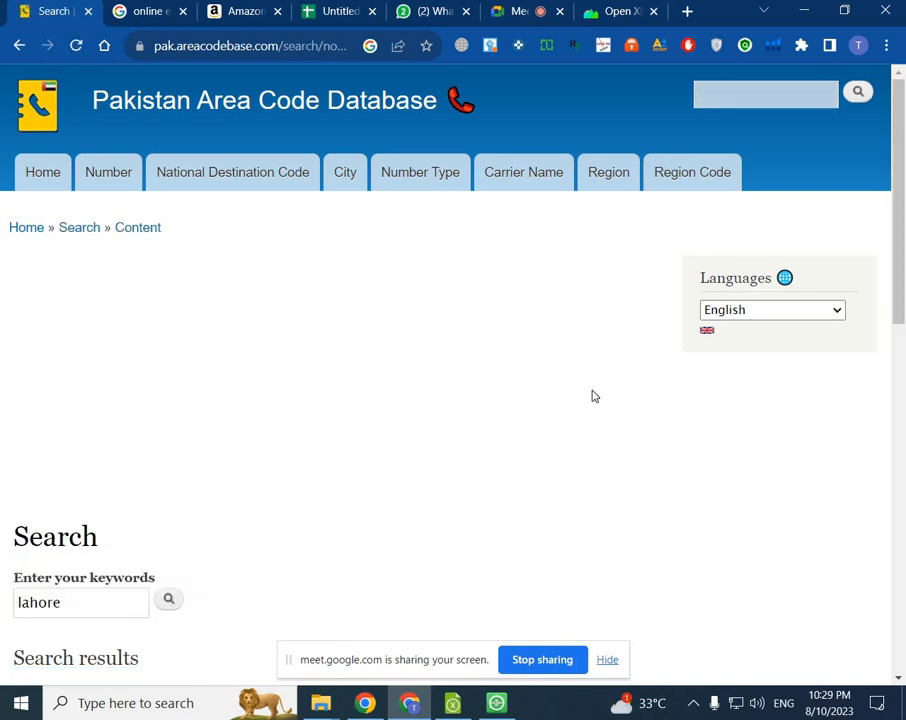
{"action": "scroll", "coordinate": [331, 475], "scroll_direction": "down", "scroll_amount": 2}
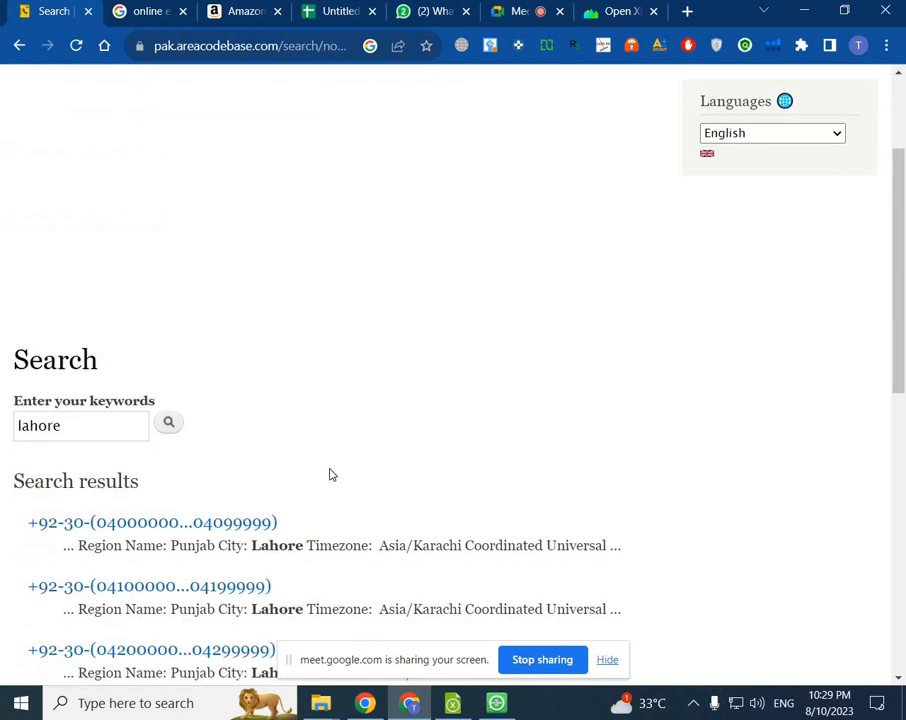
{"action": "scroll", "coordinate": [329, 475], "scroll_direction": "down", "scroll_amount": 3}
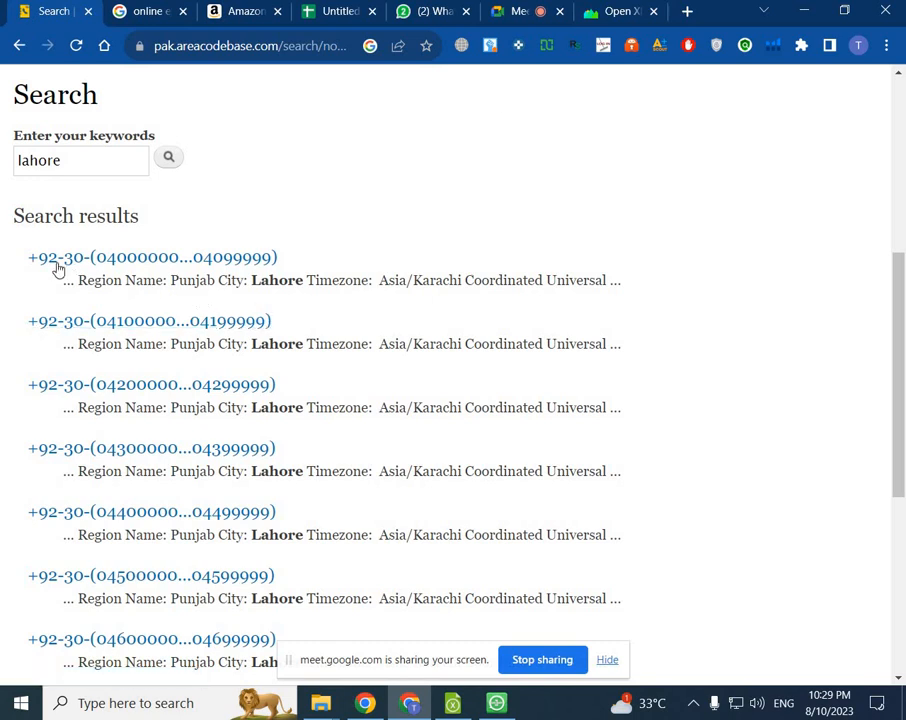
{"action": "scroll", "coordinate": [208, 347], "scroll_direction": "down", "scroll_amount": 3}
{"action": "scroll", "coordinate": [208, 350], "scroll_direction": "down", "scroll_amount": 2}
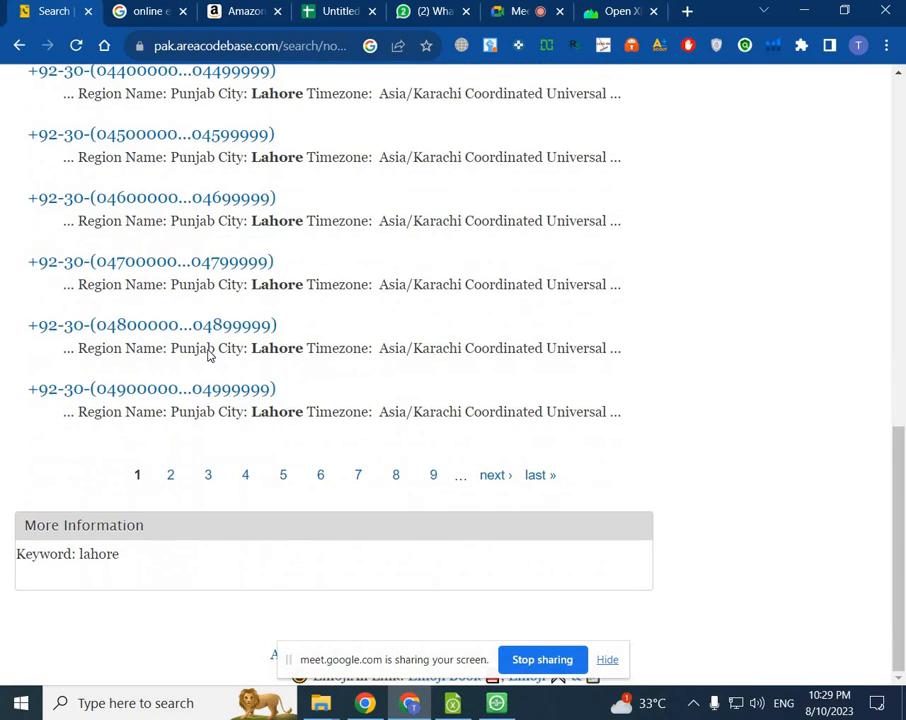
{"action": "scroll", "coordinate": [208, 355], "scroll_direction": "up", "scroll_amount": 3}
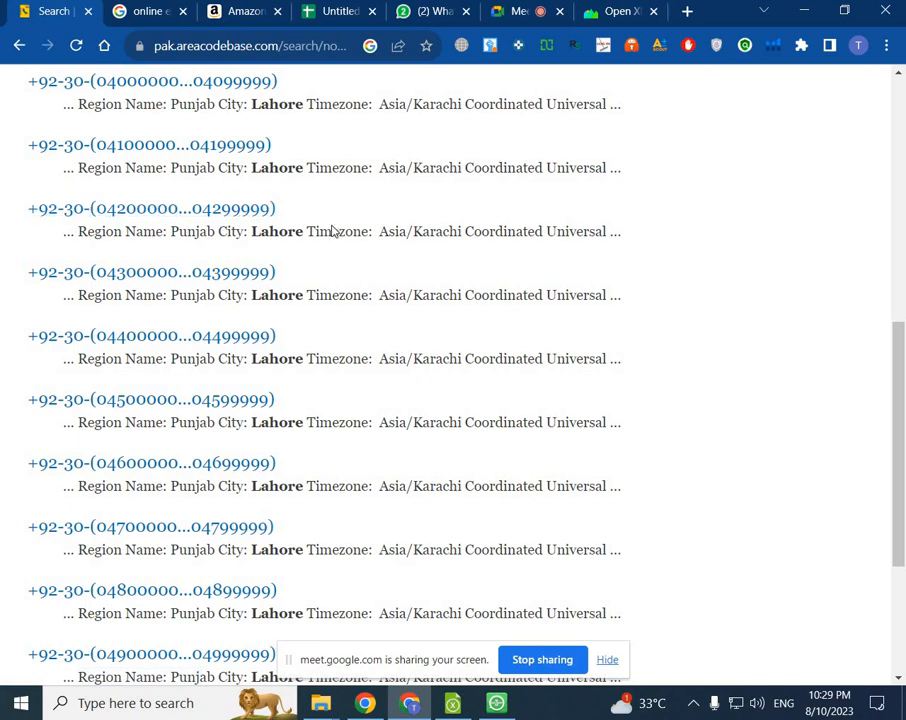
Step: Open the second page of the Lahore search results and look through its number ranges
{"action": "scroll", "coordinate": [285, 261], "scroll_direction": "up", "scroll_amount": 3}
{"action": "scroll", "coordinate": [247, 318], "scroll_direction": "down", "scroll_amount": 6}
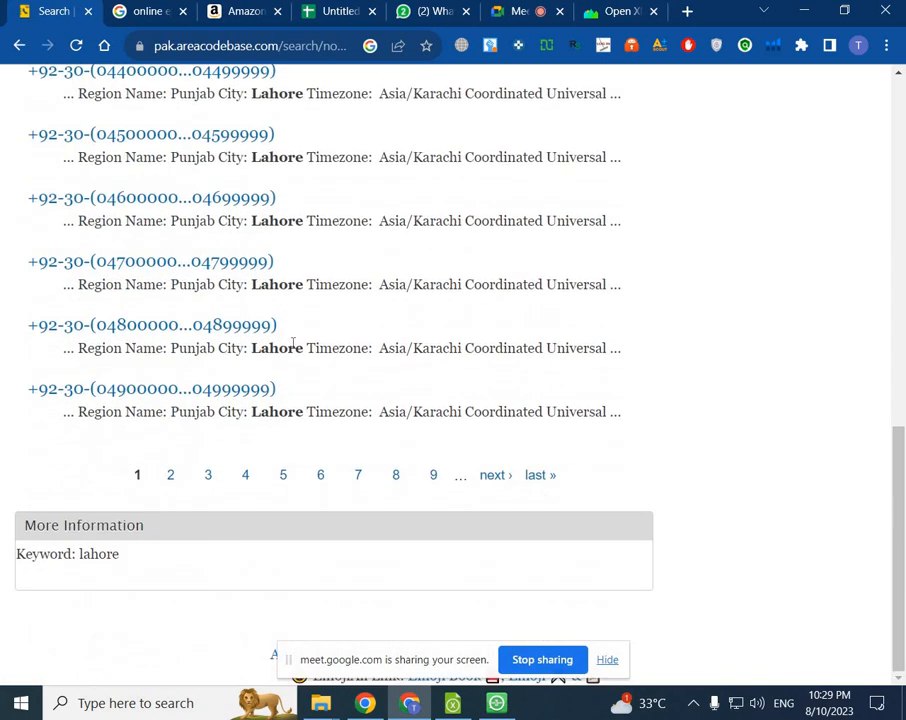
{"action": "left_click", "coordinate": [170, 477]}
{"action": "scroll", "coordinate": [308, 440], "scroll_direction": "down", "scroll_amount": 10}
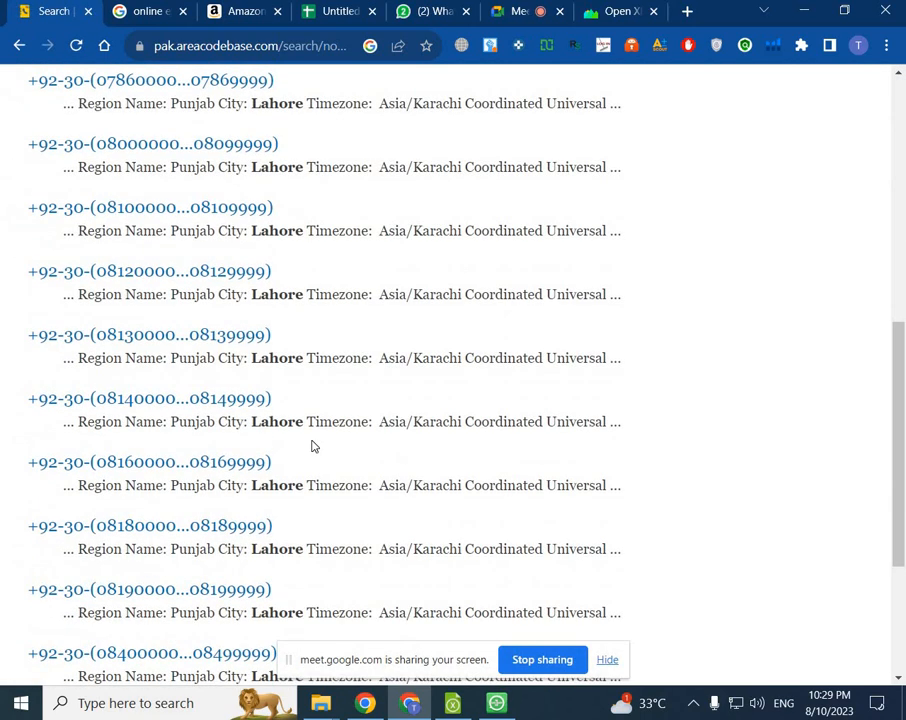
{"action": "scroll", "coordinate": [310, 440], "scroll_direction": "down", "scroll_amount": 3}
{"action": "scroll", "coordinate": [258, 440], "scroll_direction": "up", "scroll_amount": 1}
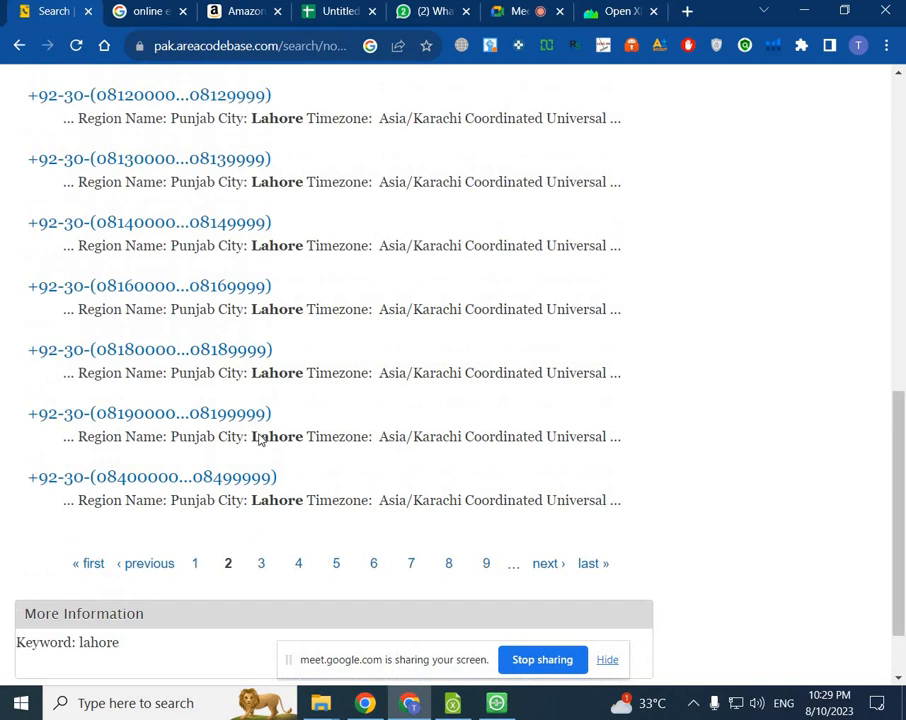
{"action": "scroll", "coordinate": [258, 440], "scroll_direction": "up", "scroll_amount": 3}
{"action": "scroll", "coordinate": [258, 440], "scroll_direction": "down", "scroll_amount": 1}
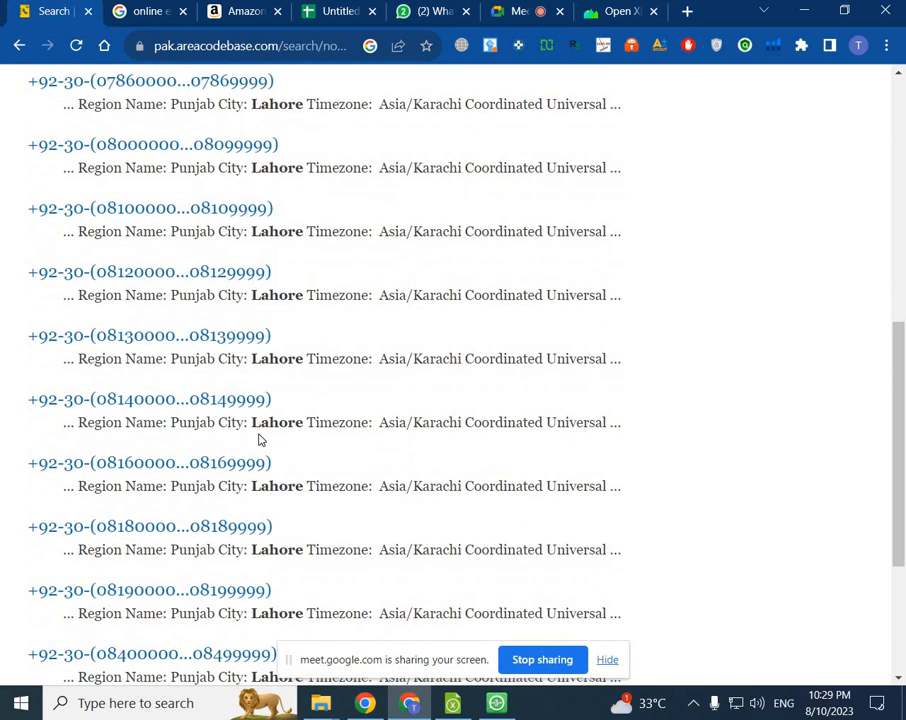
{"action": "scroll", "coordinate": [258, 440], "scroll_direction": "up", "scroll_amount": 1}
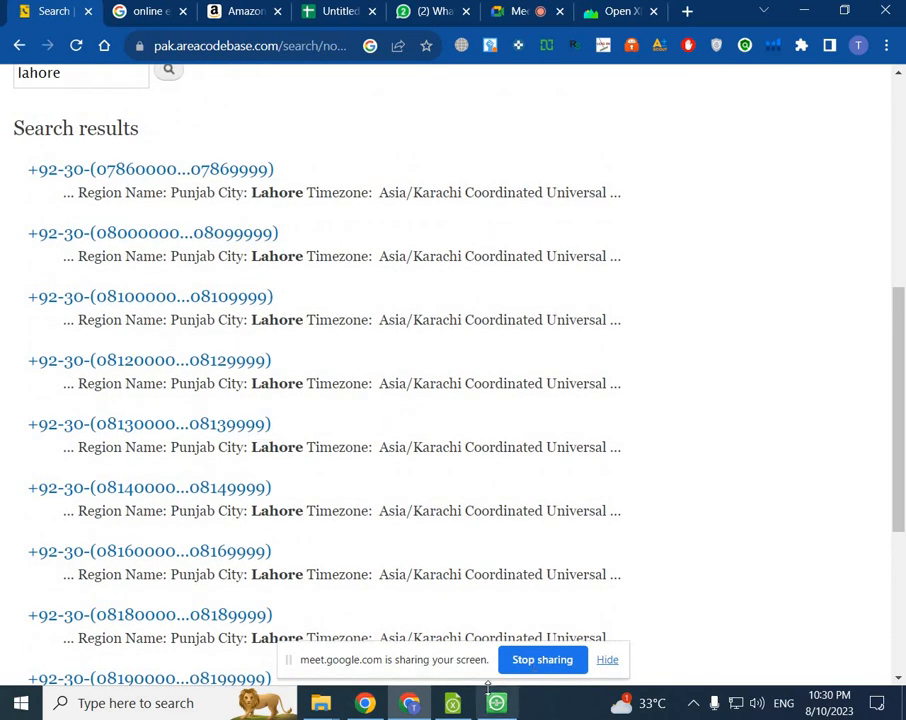
{"action": "left_click", "coordinate": [803, 10]}
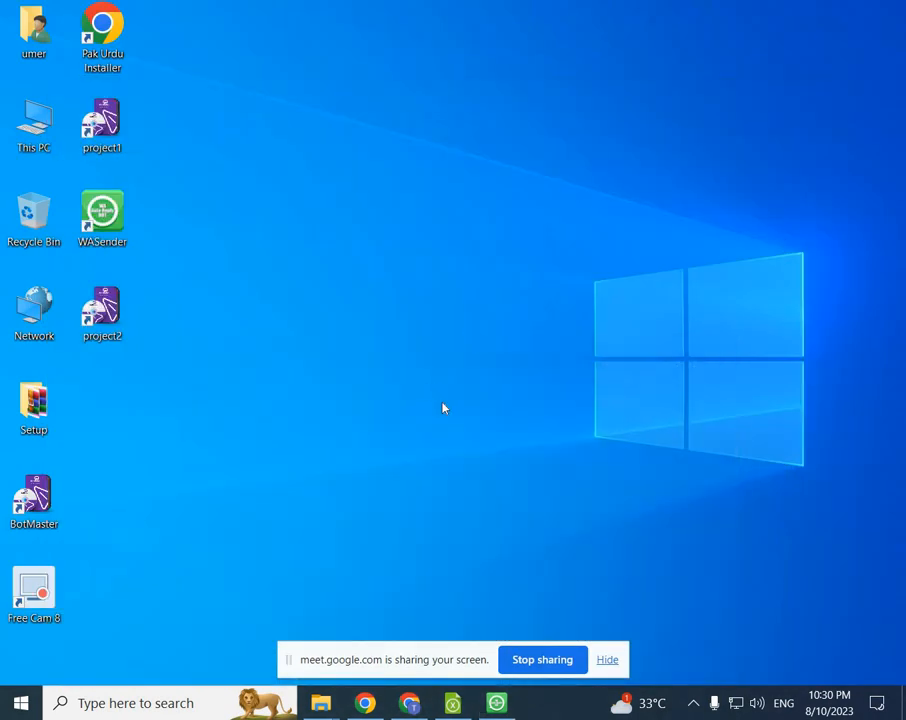
{"action": "right_click", "coordinate": [444, 408]}
{"action": "left_click", "coordinate": [481, 465]}
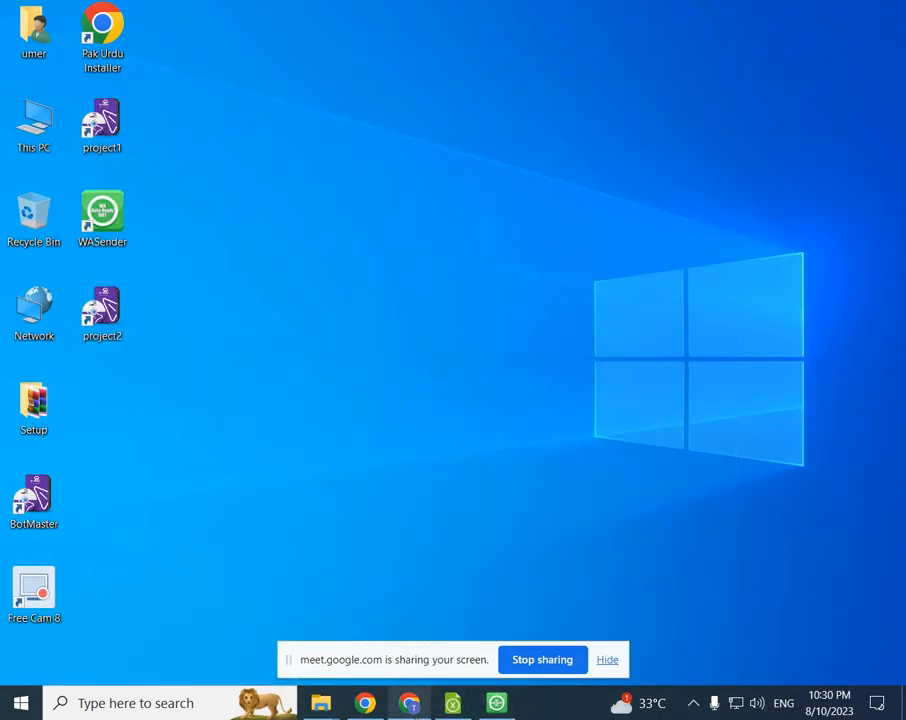
{"action": "left_click", "coordinate": [415, 711]}
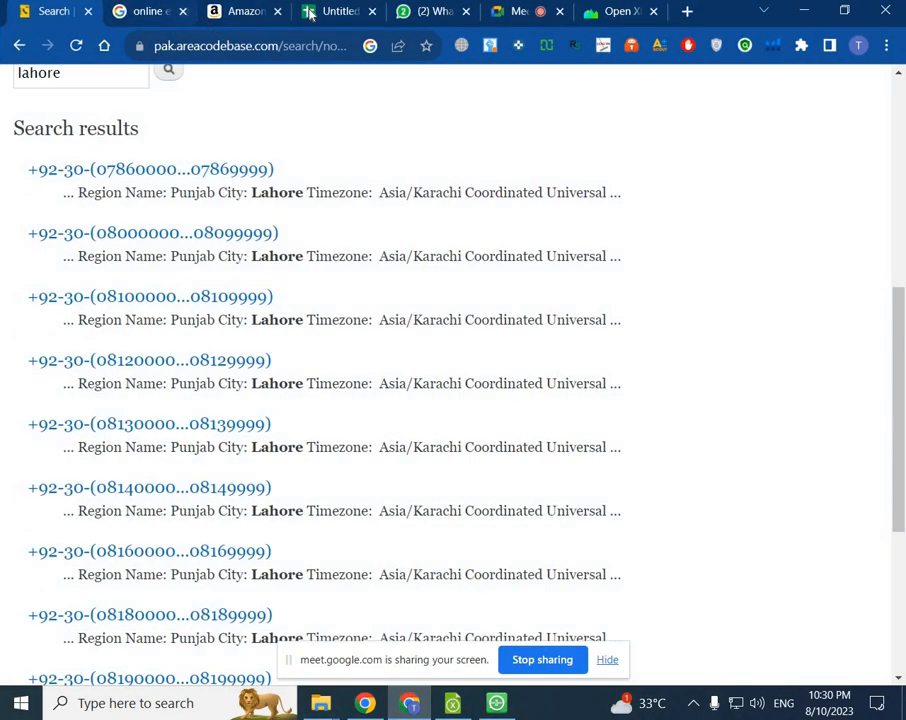
Step: Switch to the untitled Google Sheets spreadsheet and start a RANDBETWEEN formula in cell B1
{"action": "left_click", "coordinate": [312, 12]}
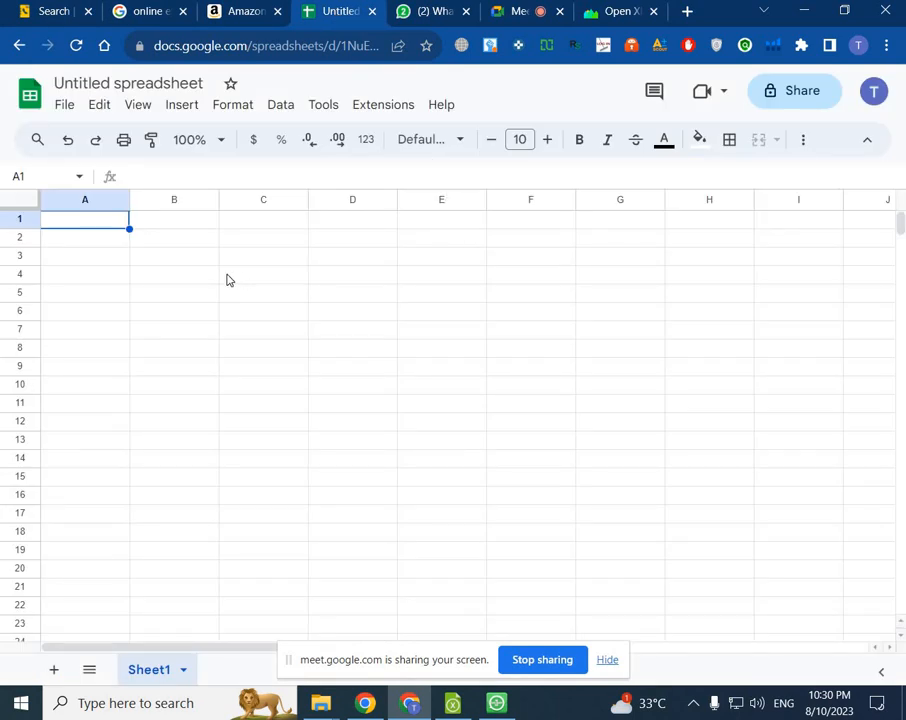
{"action": "left_click", "coordinate": [179, 230]}
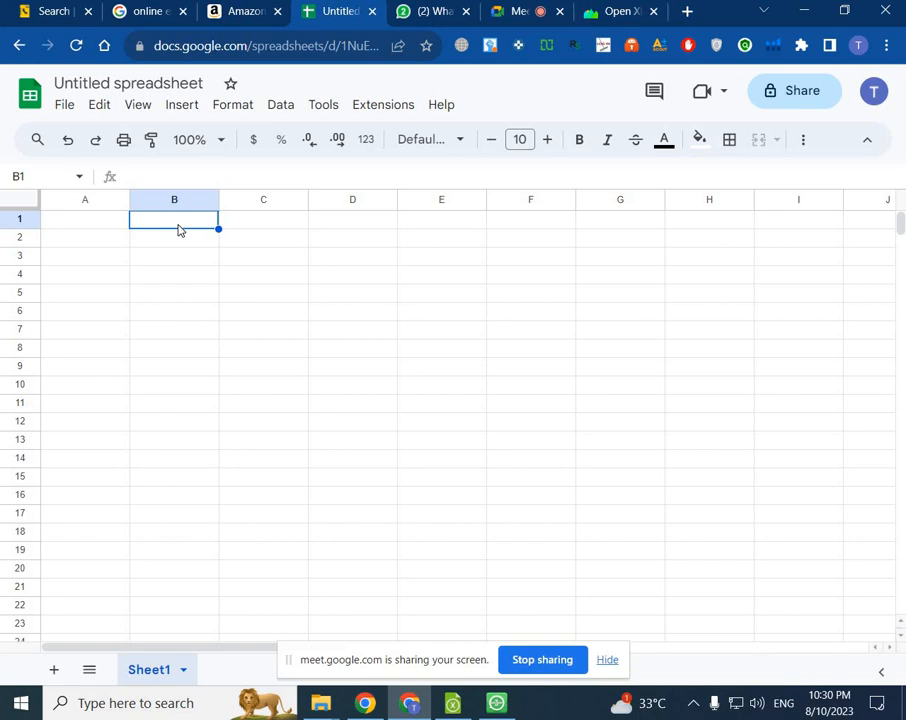
{"action": "type", "text": "="}
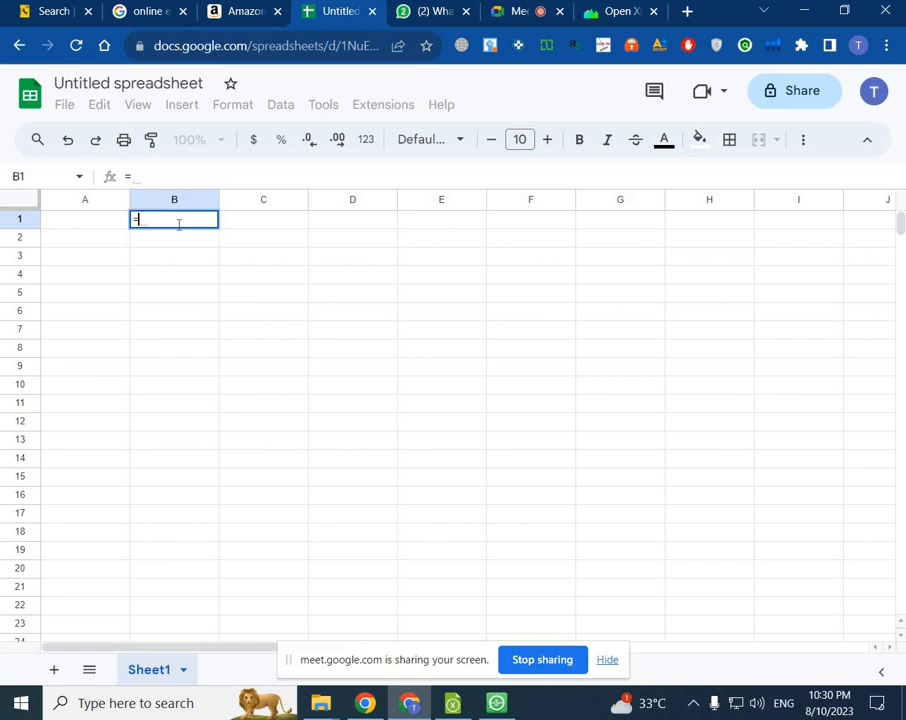
{"action": "key", "text": "Return"}
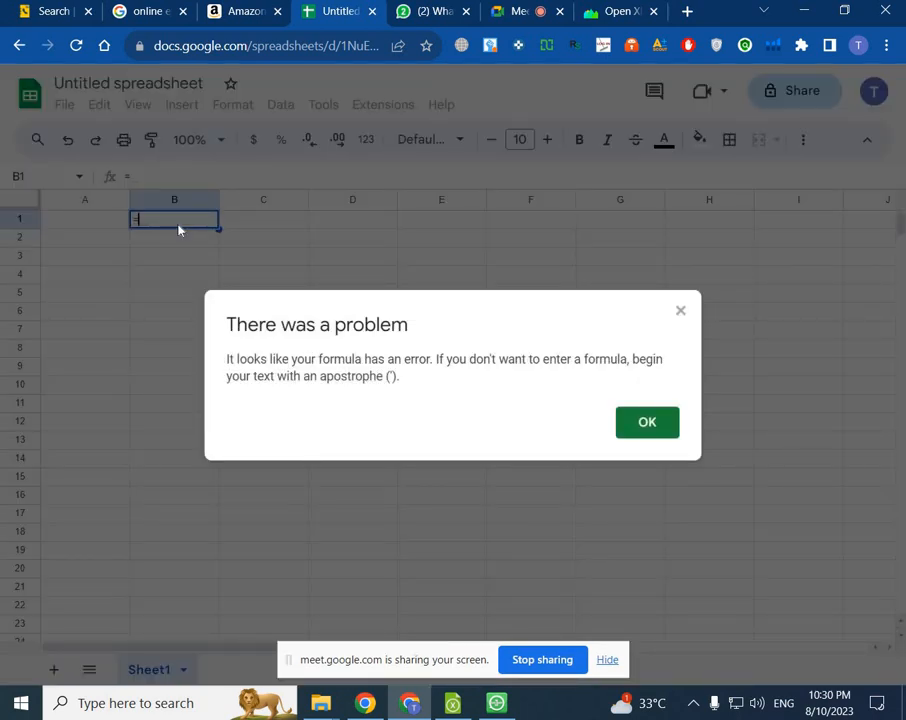
{"action": "left_click", "coordinate": [664, 426]}
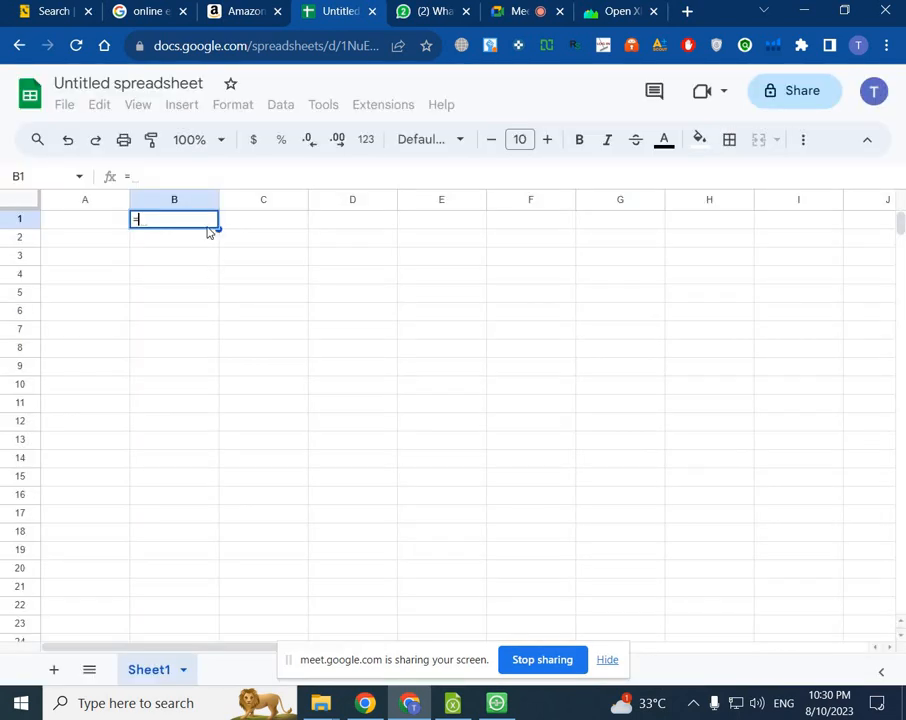
{"action": "type", "text": "RA"}
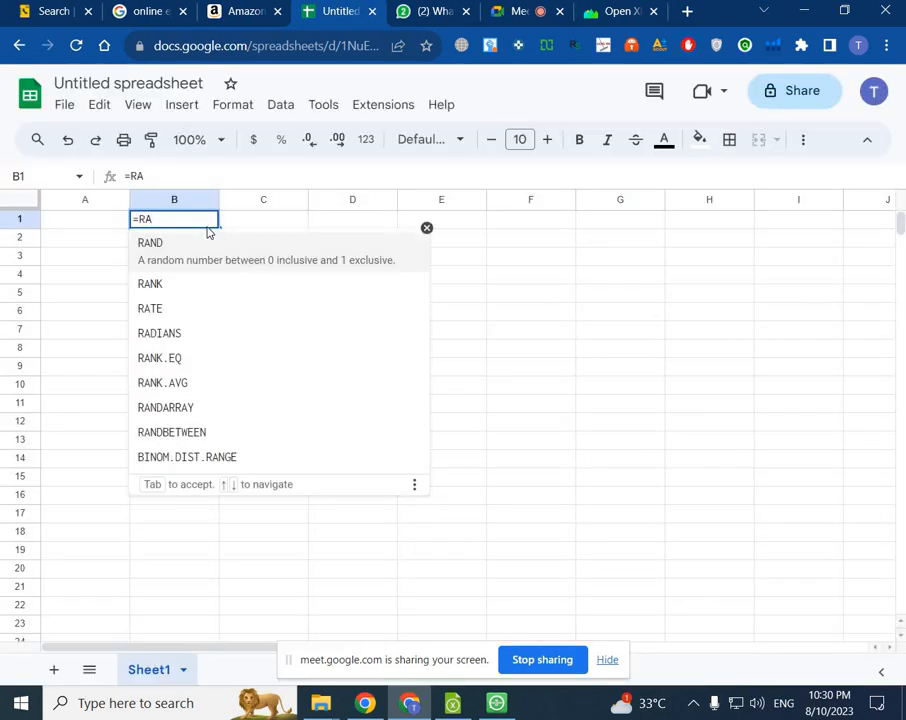
{"action": "type", "text": "ND"}
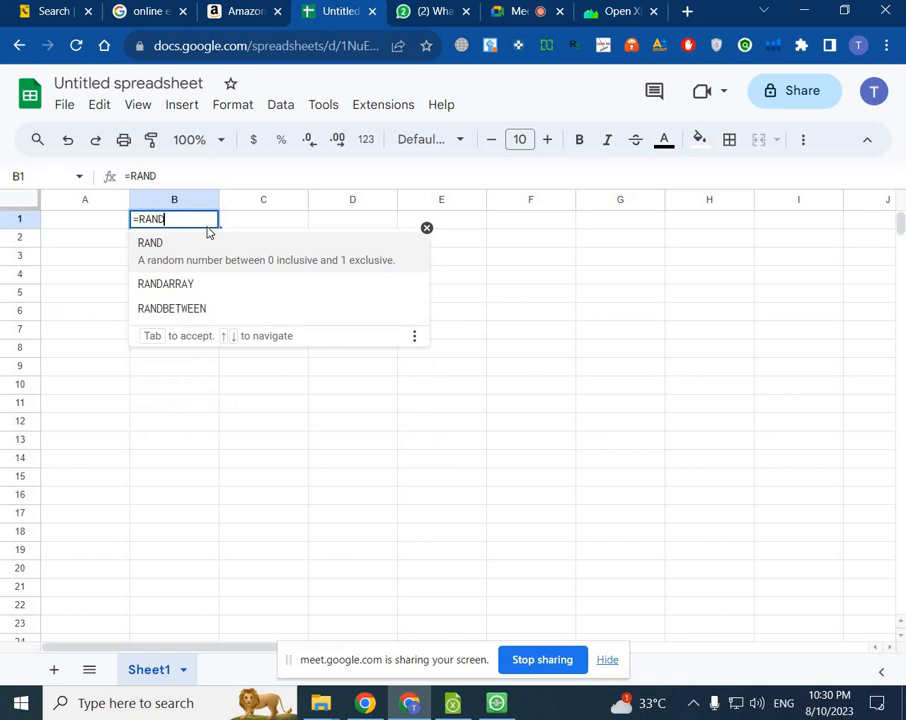
{"action": "type", "text": "BETWE"}
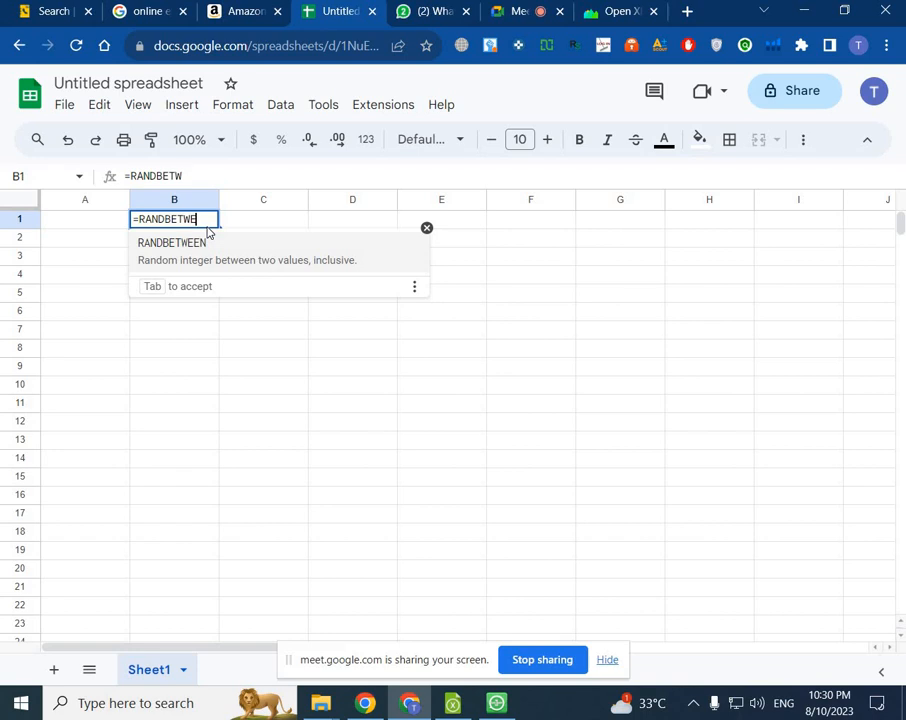
{"action": "type", "text": "EN"}
{"action": "type", "text": "("}
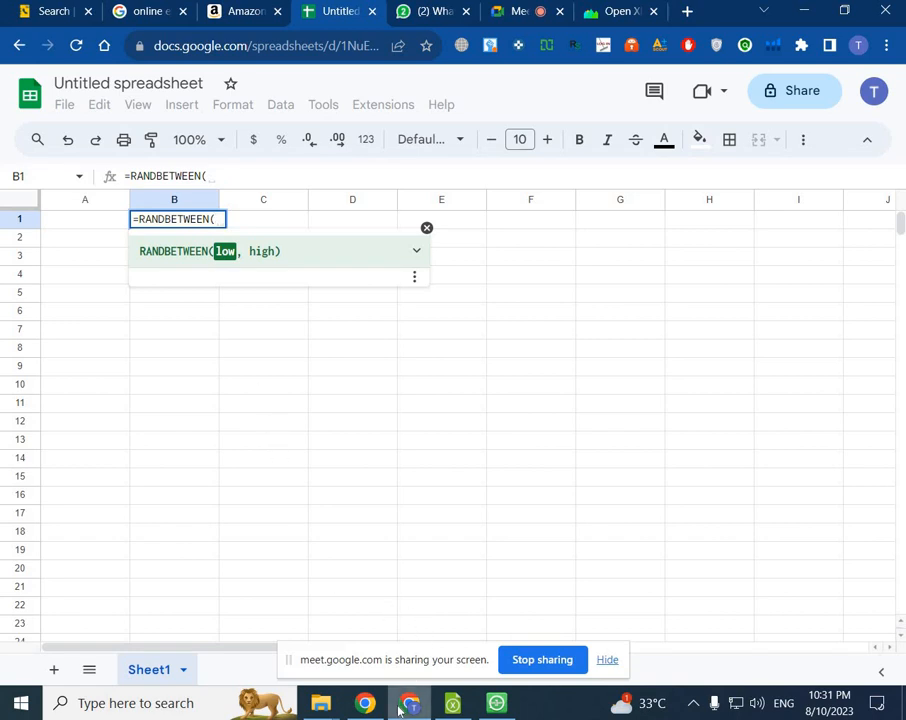
Step: Check the first Lahore range on the area code site and enter 307860000 as the formula's low value
{"action": "mouse_move", "coordinate": [367, 708]}
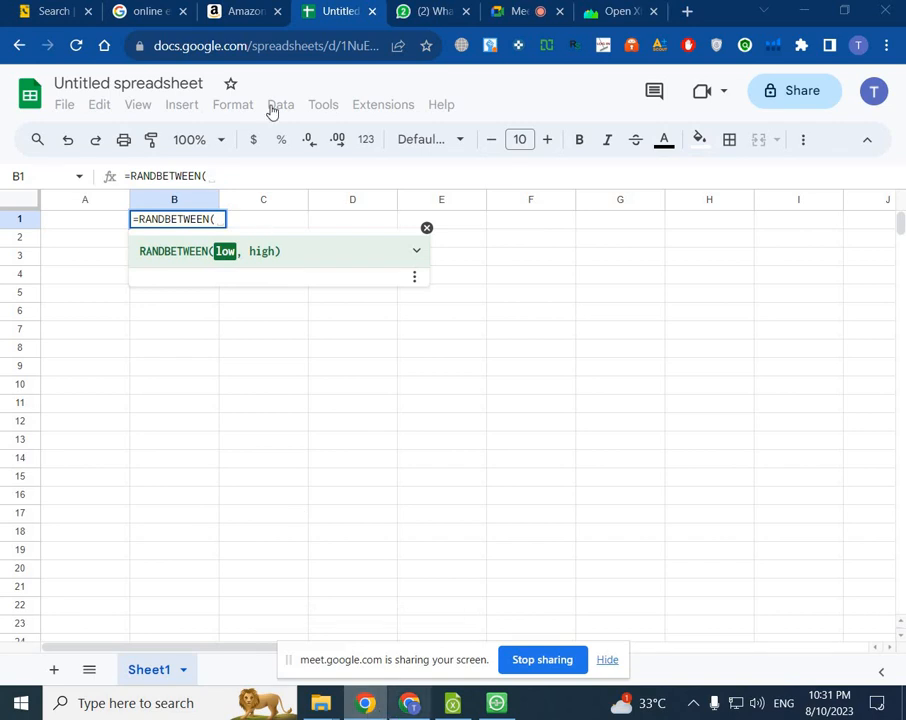
{"action": "left_click", "coordinate": [38, 10]}
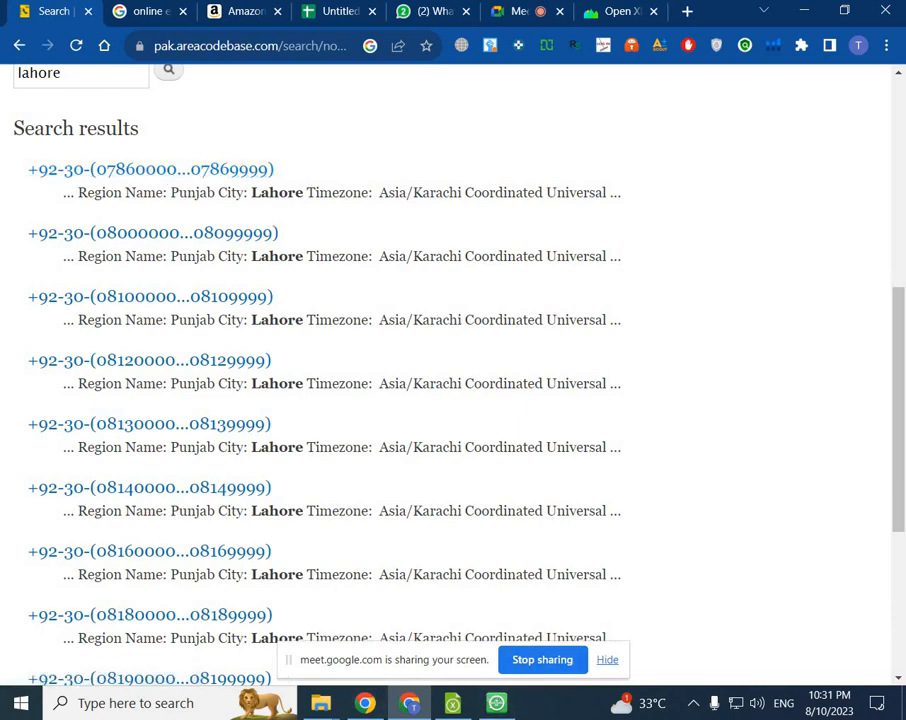
{"action": "left_click", "coordinate": [341, 10]}
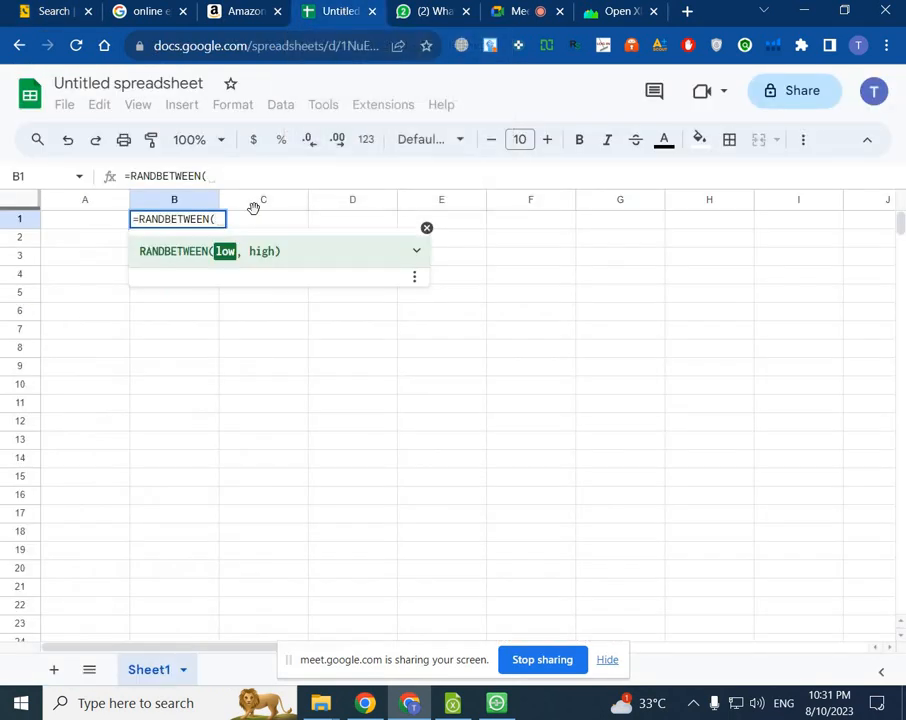
{"action": "type", "text": "307"}
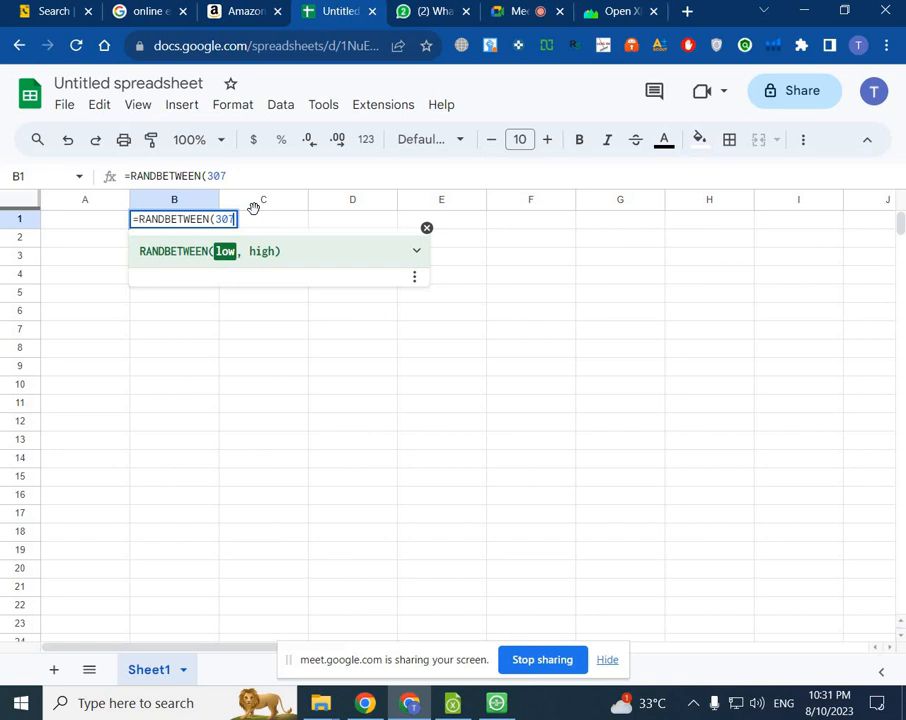
{"action": "type", "text": "860000,"}
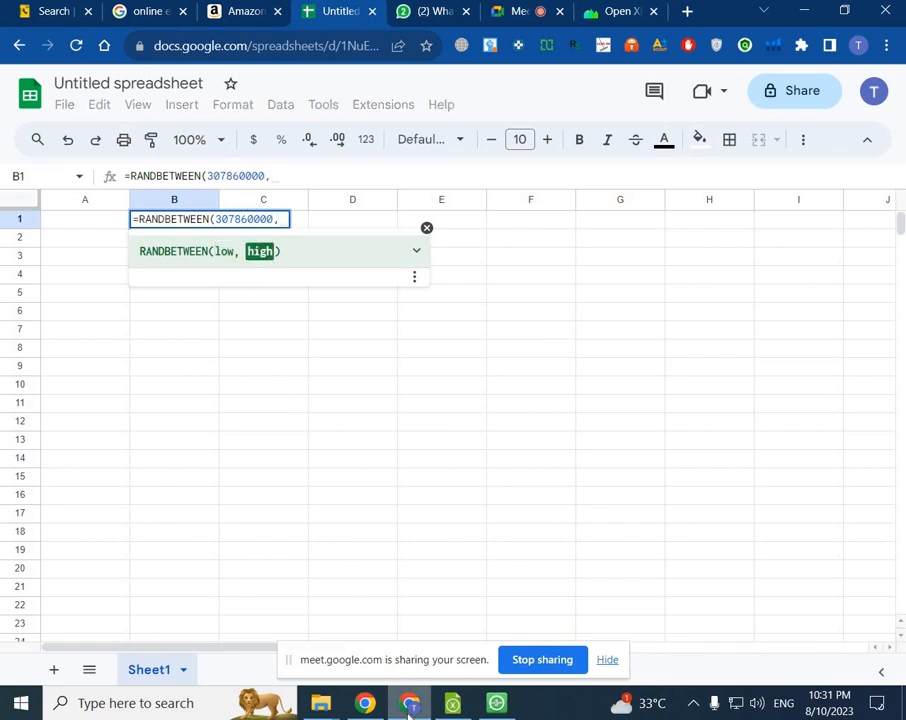
Step: Recheck the first Lahore range and complete the B1 formula with 307869999 as the high value
{"action": "left_click", "coordinate": [55, 12]}
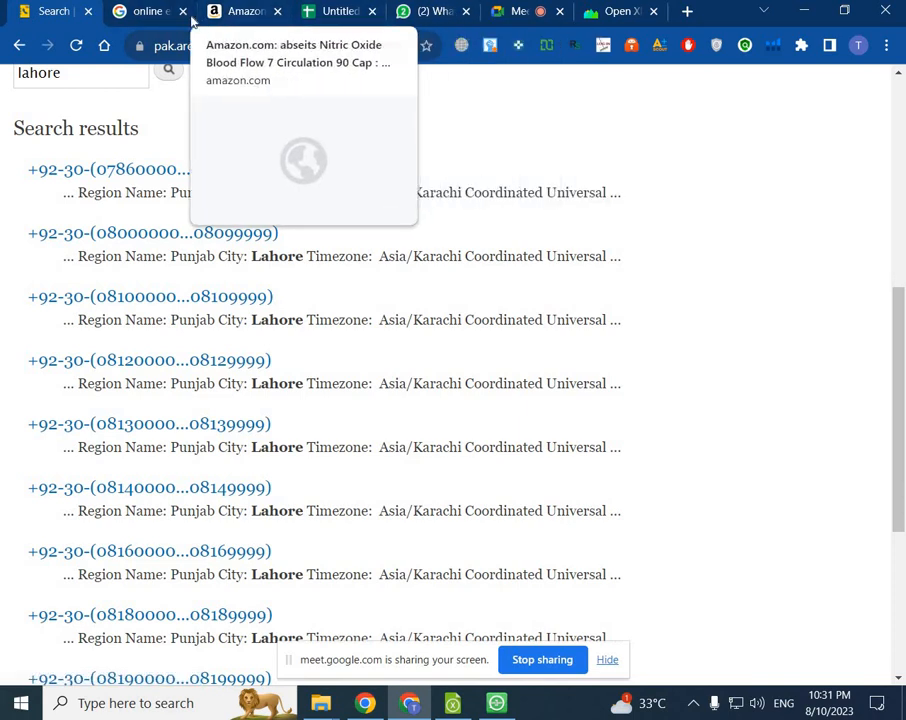
{"action": "left_click", "coordinate": [326, 12]}
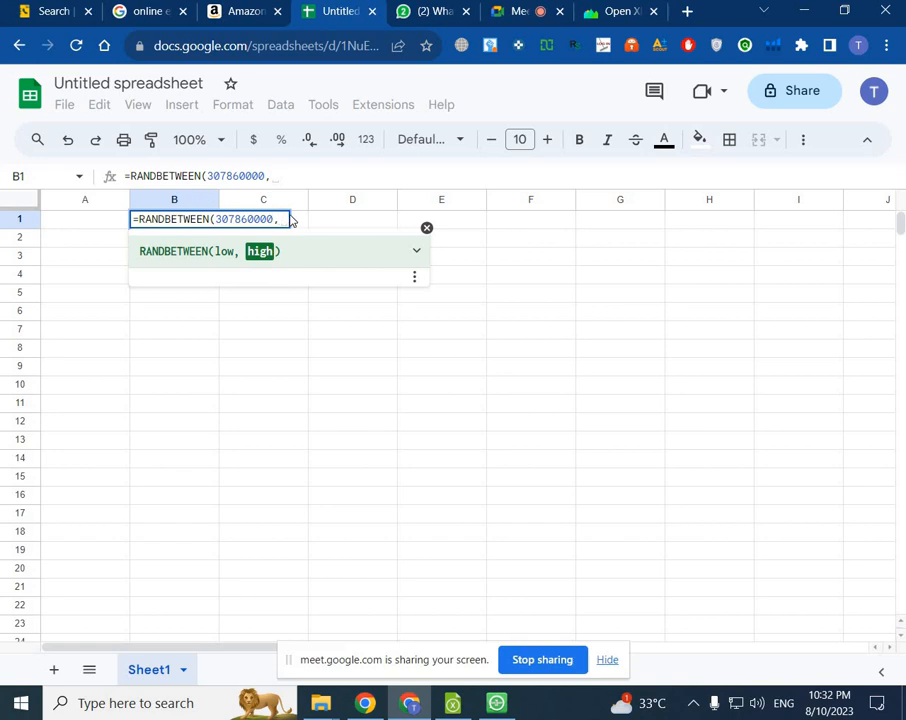
{"action": "type", "text": "0"}
{"action": "key", "text": "BackSpace"}
{"action": "type", "text": "307"}
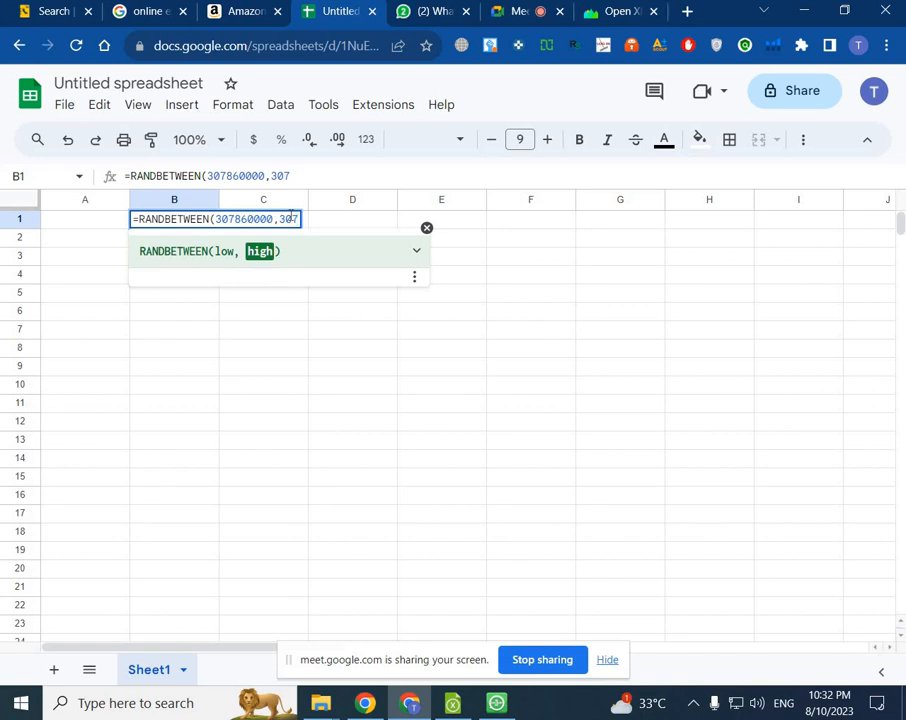
{"action": "type", "text": "869999"}
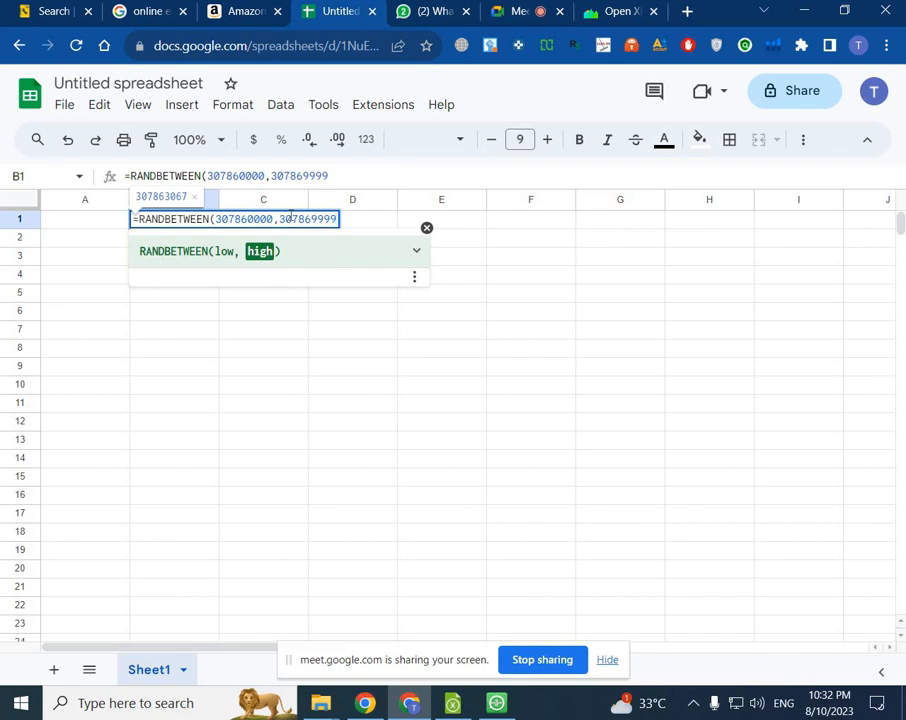
{"action": "type", "text": ")"}
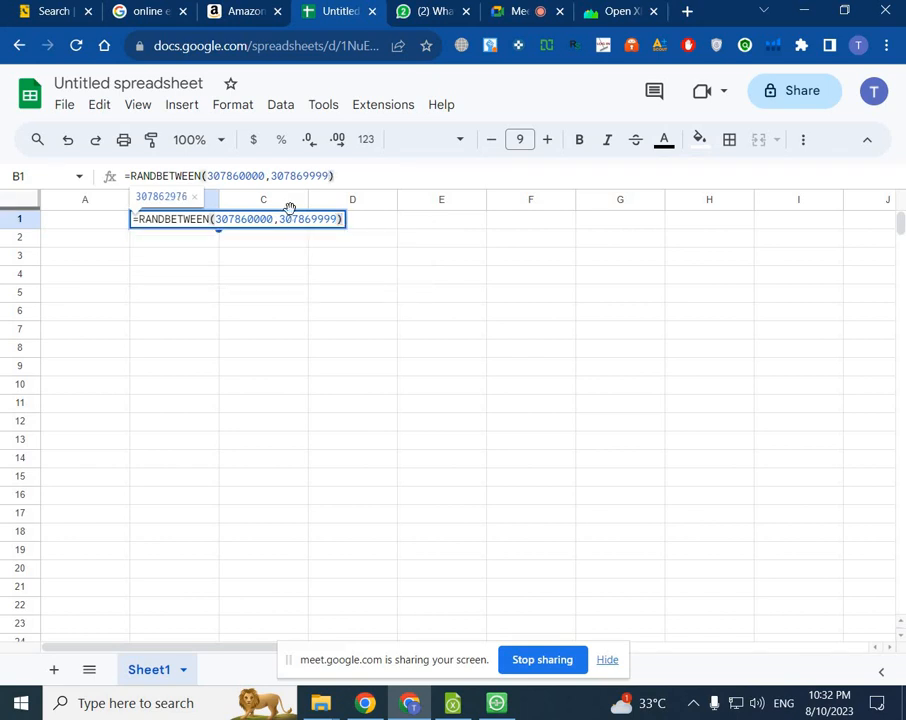
{"action": "key", "text": "Return"}
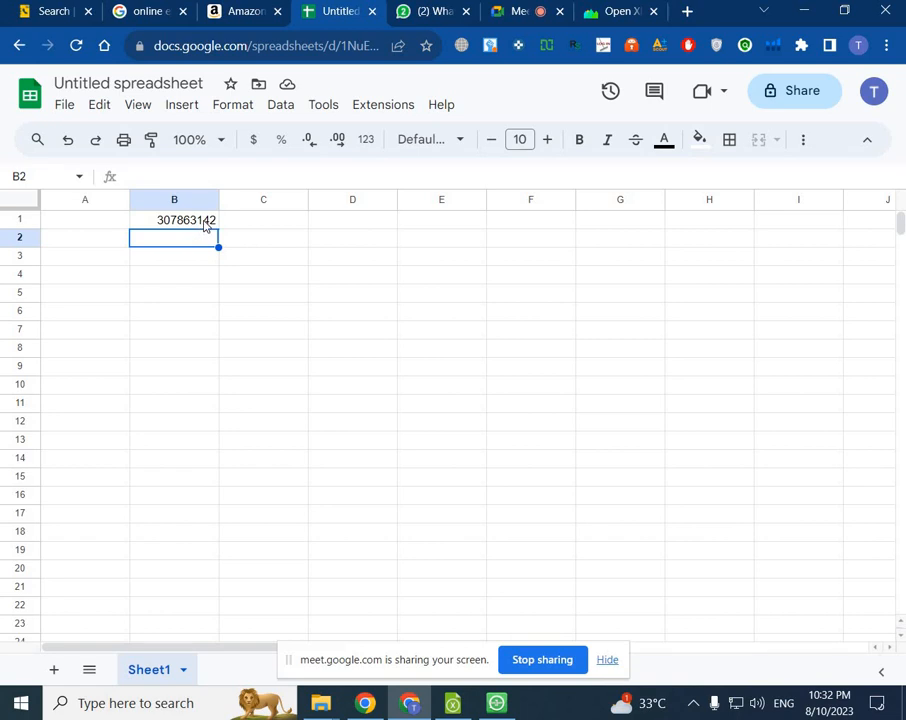
Step: Fill the RANDBETWEEN formula from B1 down to B21 and copy the generated numbers
{"action": "left_click", "coordinate": [204, 225]}
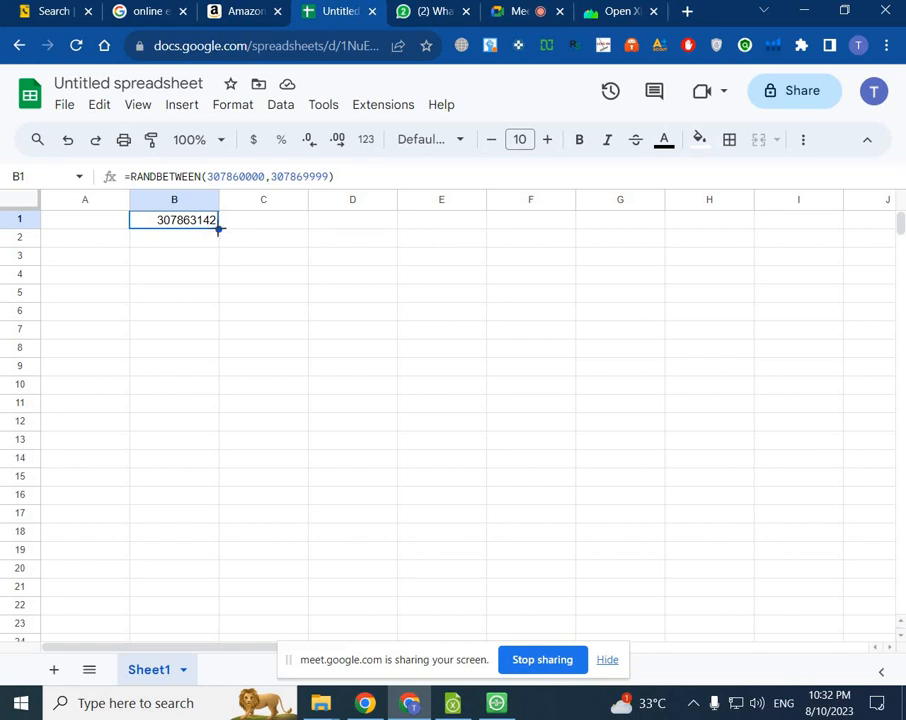
{"action": "left_click_drag", "start_coordinate": [219, 229], "coordinate": [215, 597]}
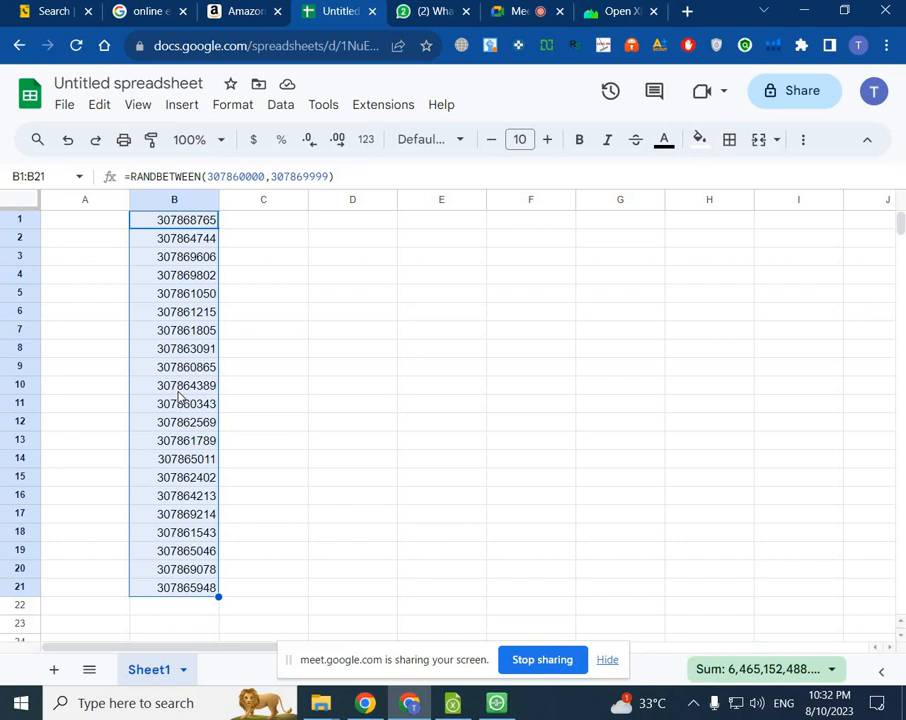
{"action": "key", "text": "ctrl+c"}
Step: Go to the desktop, refresh it and launch BotMaster
{"action": "left_click", "coordinate": [804, 10]}
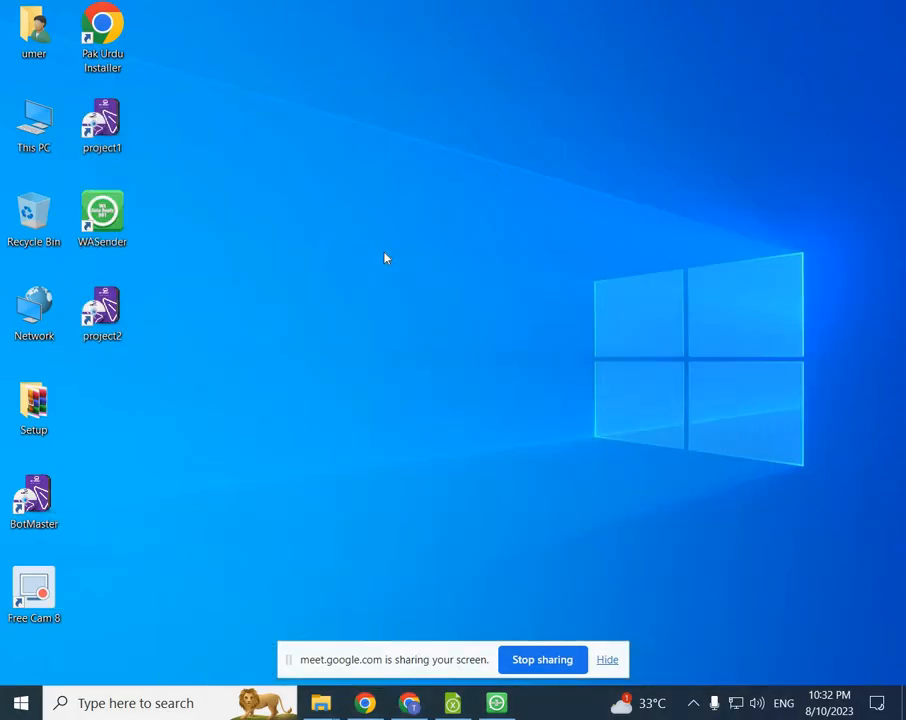
{"action": "right_click", "coordinate": [356, 240]}
{"action": "left_click", "coordinate": [425, 318]}
{"action": "left_click", "coordinate": [60, 484]}
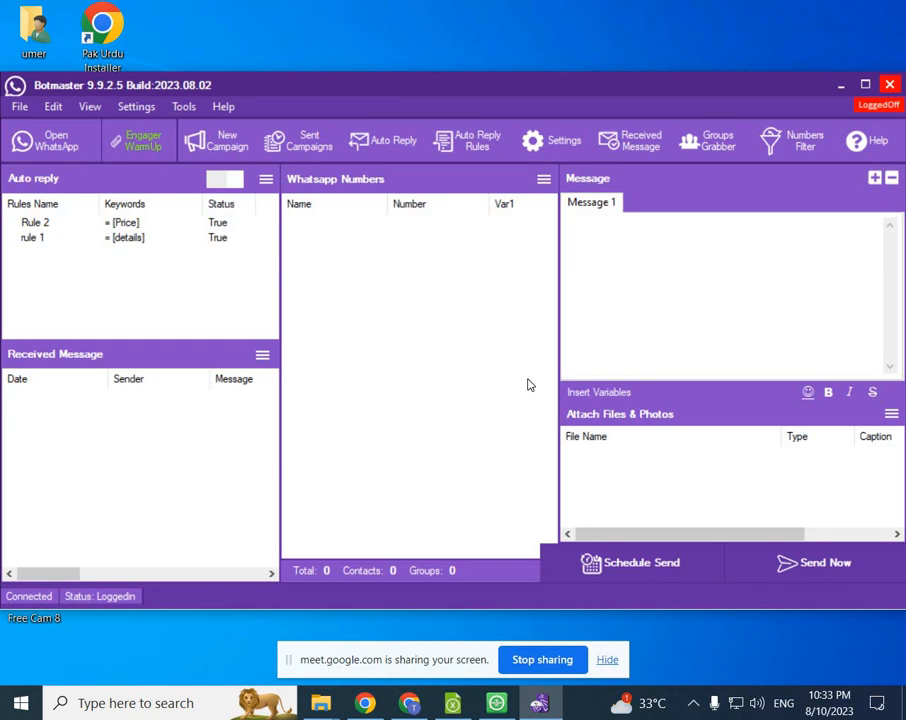
Step: Manually import the copied generated numbers into BotMaster's WhatsApp Numbers list with duplicate removal on, and review the imported entries
{"action": "left_click", "coordinate": [543, 179]}
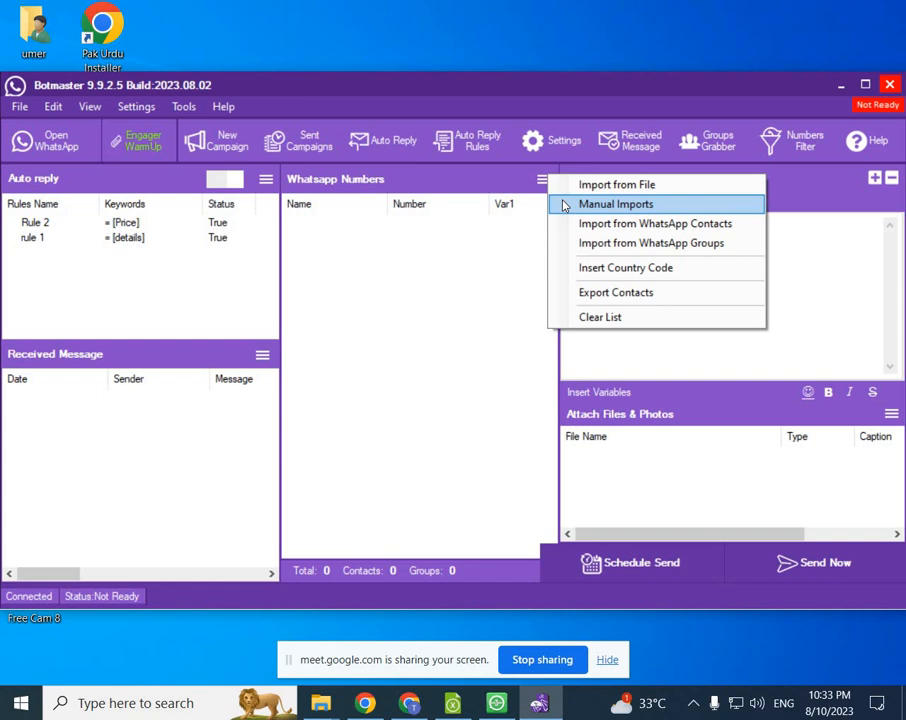
{"action": "left_click", "coordinate": [563, 204]}
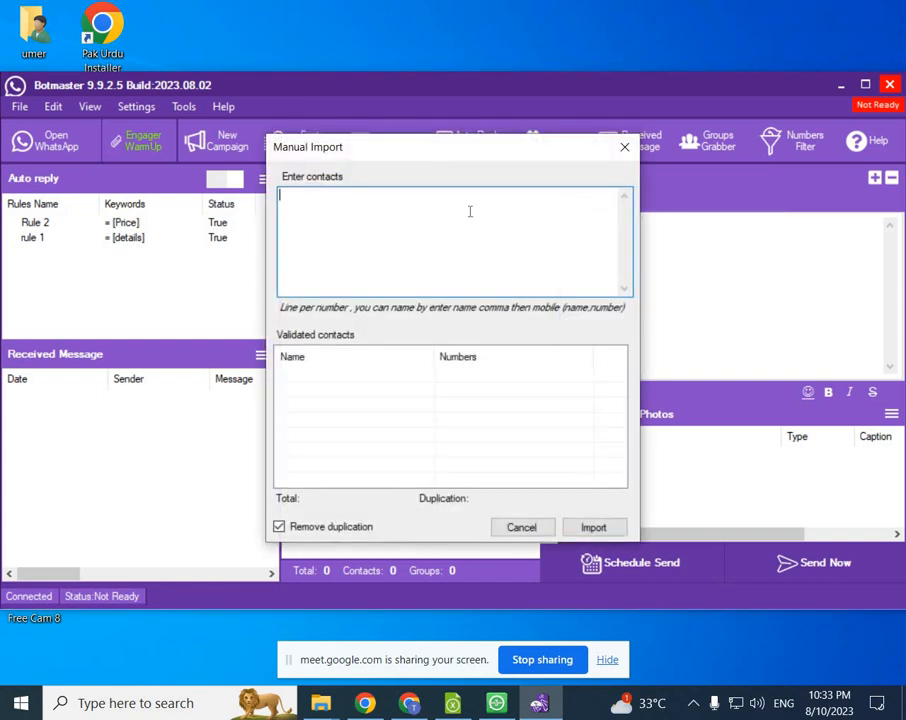
{"action": "key", "text": "ctrl+v"}
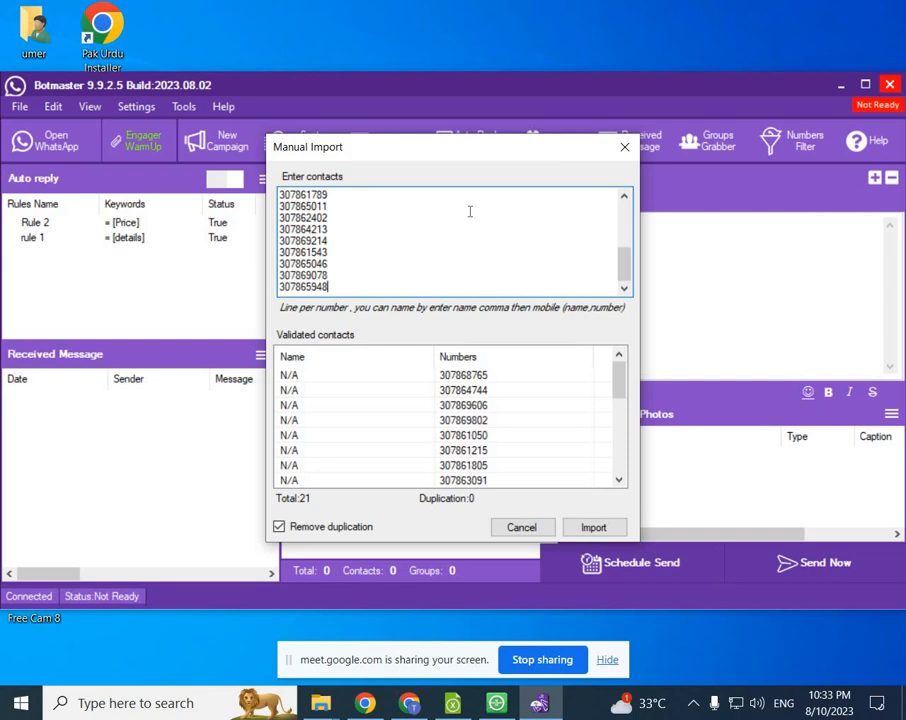
{"action": "scroll", "coordinate": [490, 212], "scroll_direction": "up", "scroll_amount": 4}
{"action": "scroll", "coordinate": [511, 212], "scroll_direction": "down", "scroll_amount": 4}
{"action": "left_click", "coordinate": [588, 528]}
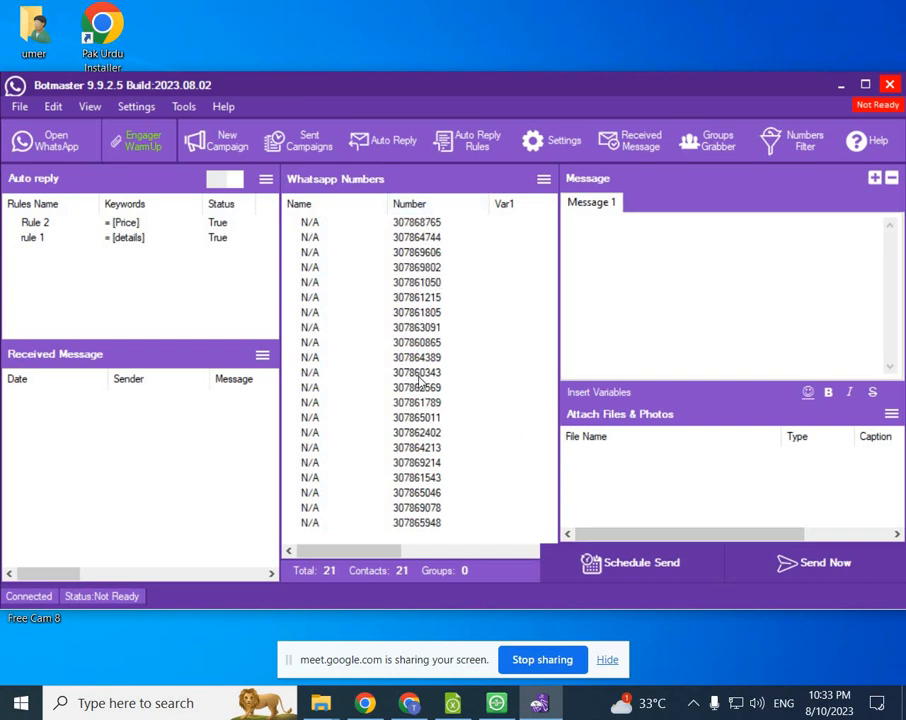
{"action": "scroll", "coordinate": [420, 508], "scroll_direction": "right", "scroll_amount": 2}
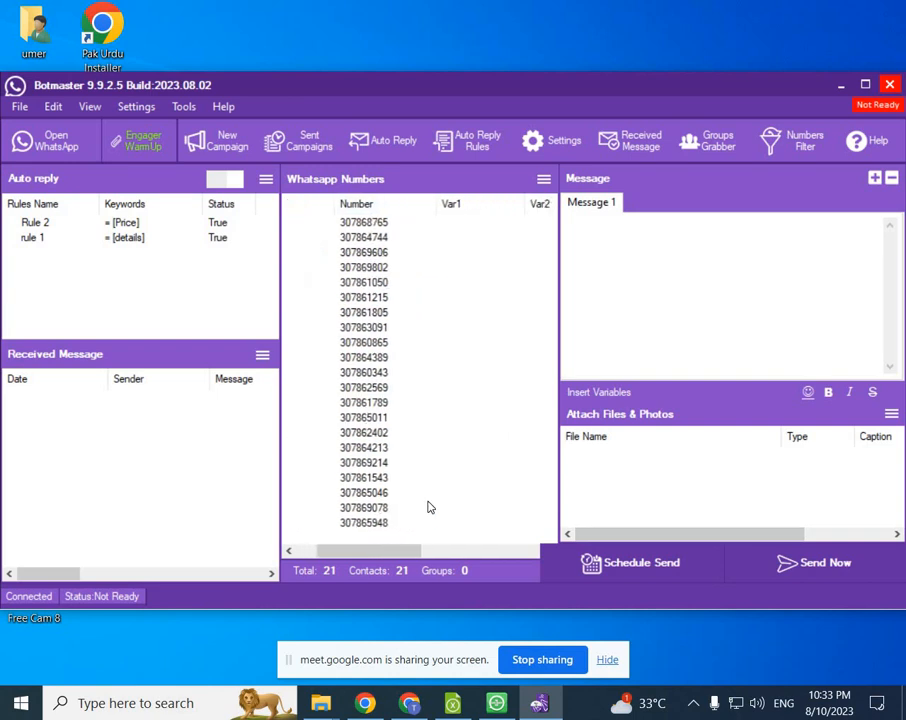
{"action": "scroll", "coordinate": [428, 507], "scroll_direction": "left", "scroll_amount": 1}
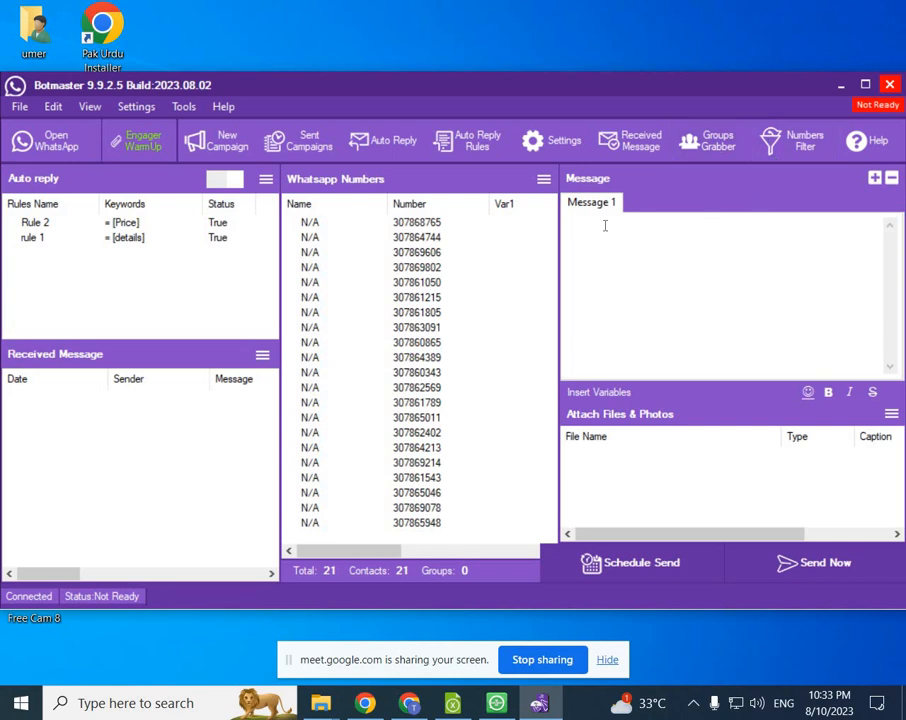
Step: Close BotMaster and refresh the desktop
{"action": "left_click", "coordinate": [889, 84]}
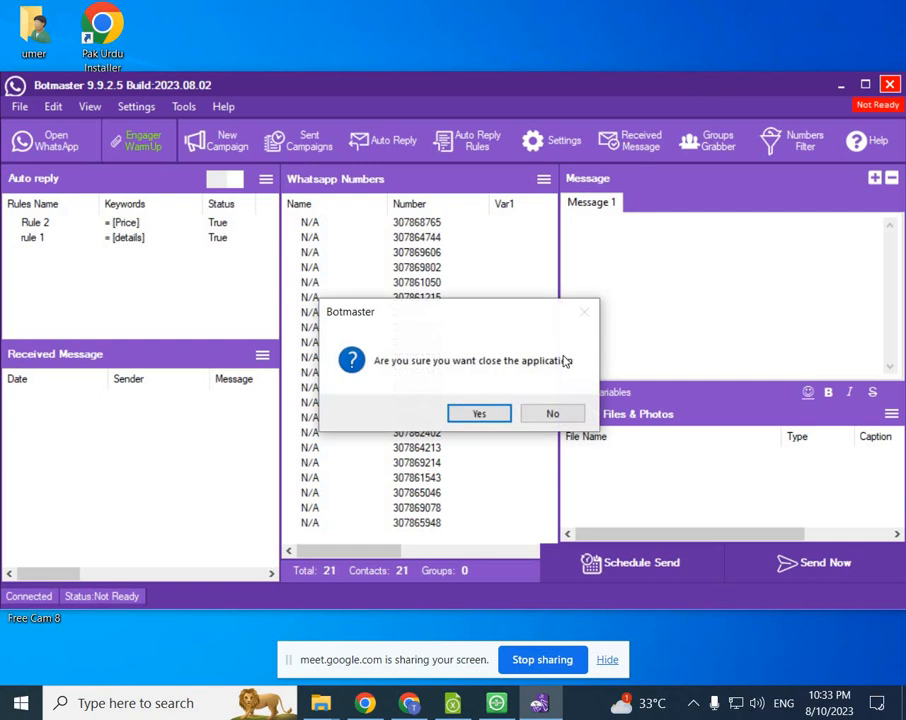
{"action": "left_click", "coordinate": [479, 412]}
{"action": "right_click", "coordinate": [449, 182]}
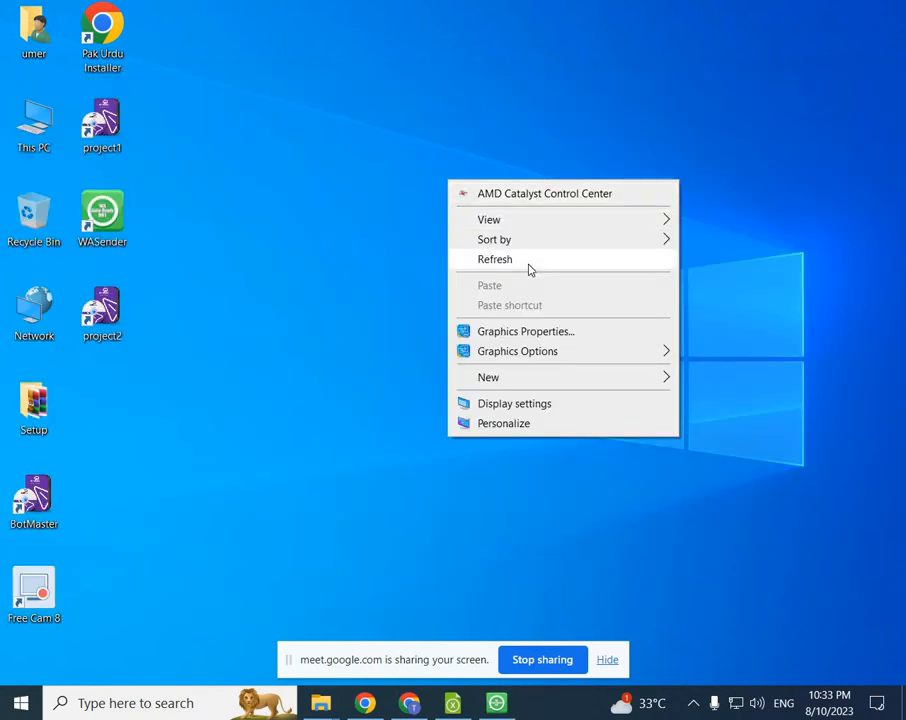
{"action": "left_click", "coordinate": [530, 266]}
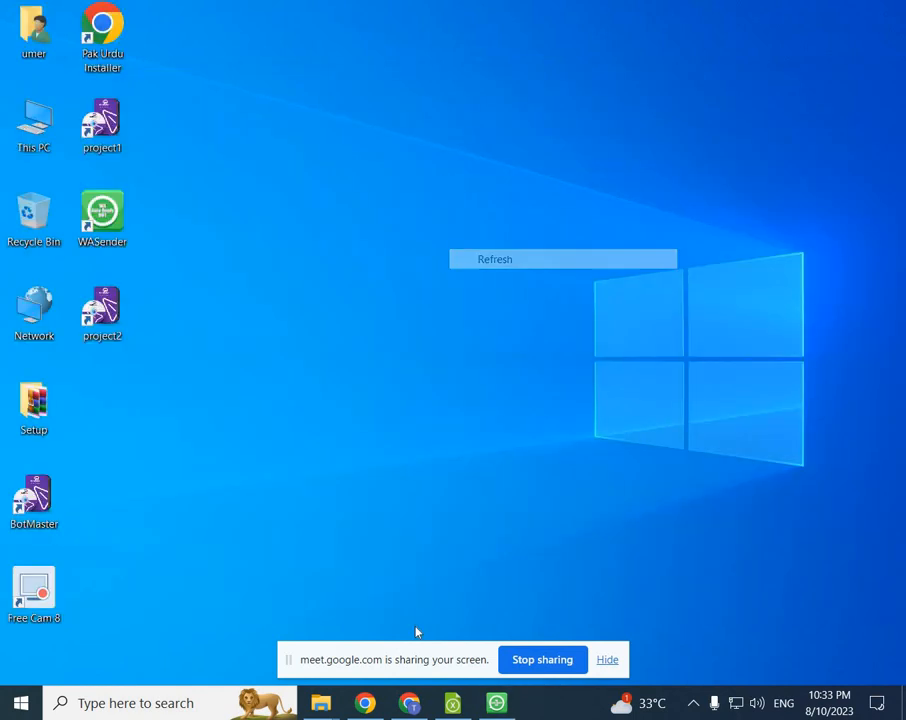
Step: Switch back to Google Sheets in Chrome and extend the RANDBETWEEN formula in column B down to B48
{"action": "left_click", "coordinate": [396, 705]}
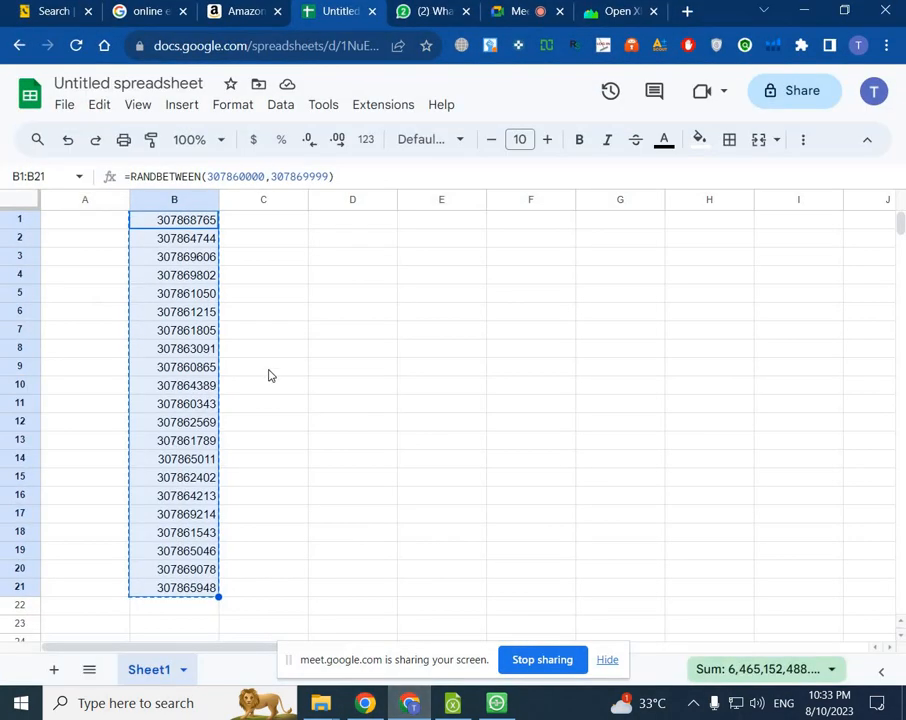
{"action": "scroll", "coordinate": [206, 428], "scroll_direction": "down", "scroll_amount": 3}
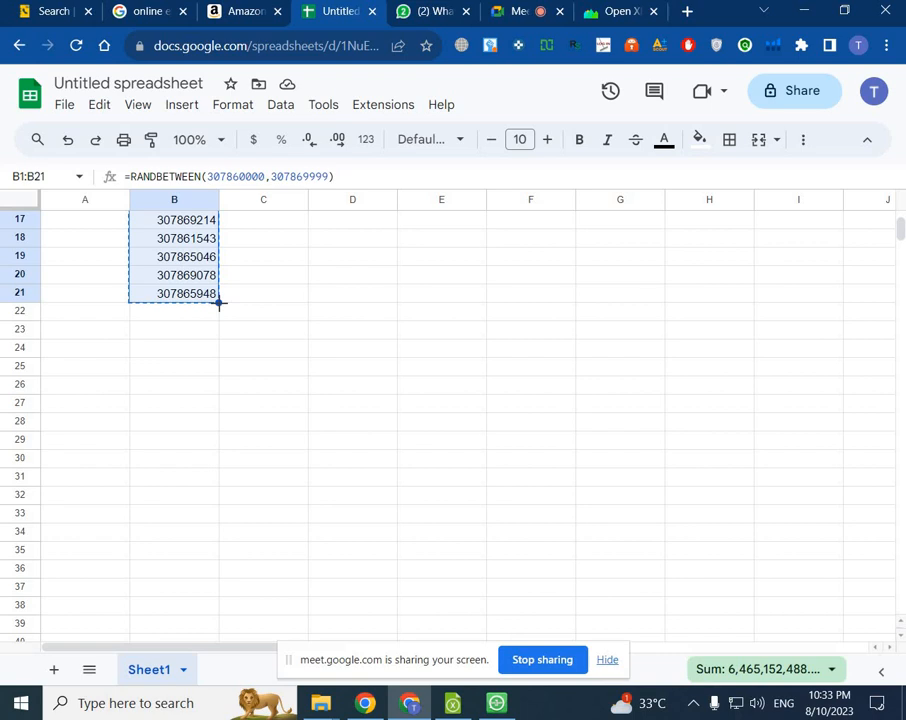
{"action": "left_click_drag", "start_coordinate": [217, 302], "coordinate": [218, 550]}
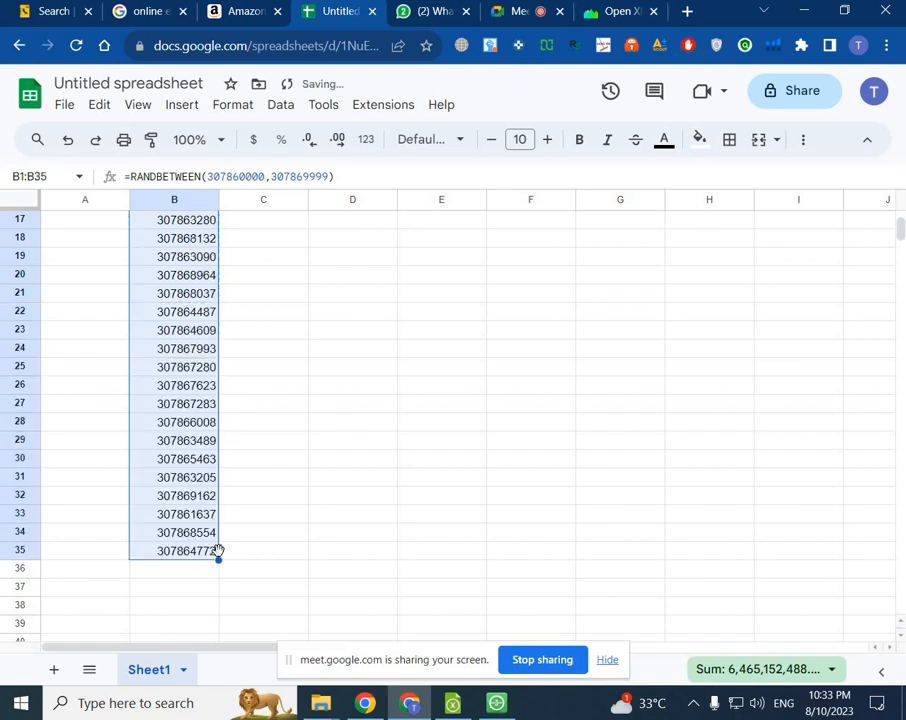
{"action": "scroll", "coordinate": [224, 456], "scroll_direction": "down", "scroll_amount": 4}
{"action": "scroll", "coordinate": [222, 310], "scroll_direction": "up", "scroll_amount": 2}
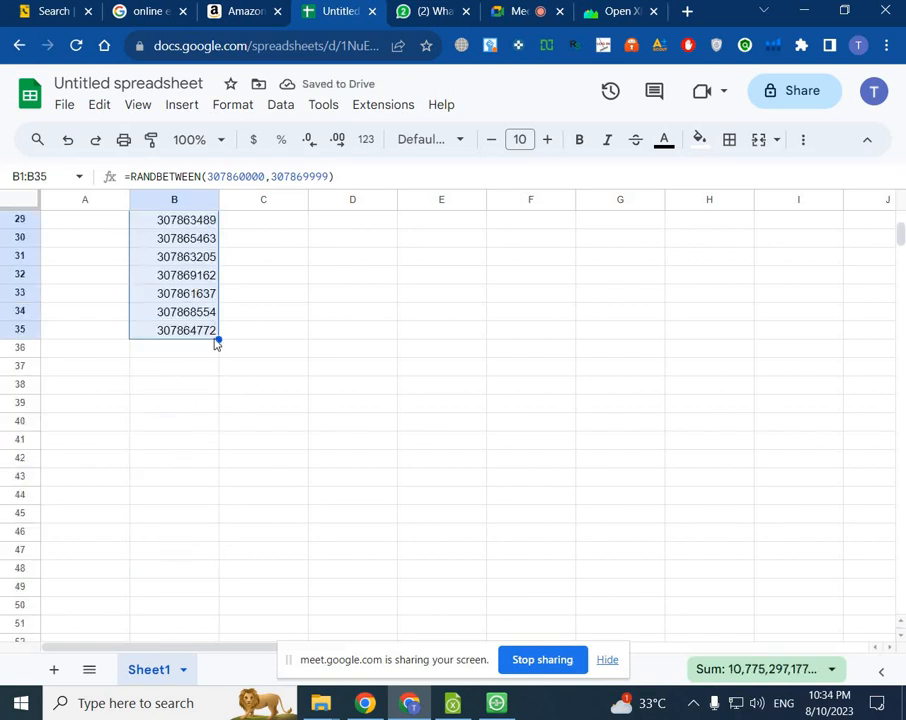
{"action": "left_click_drag", "start_coordinate": [219, 347], "coordinate": [221, 569]}
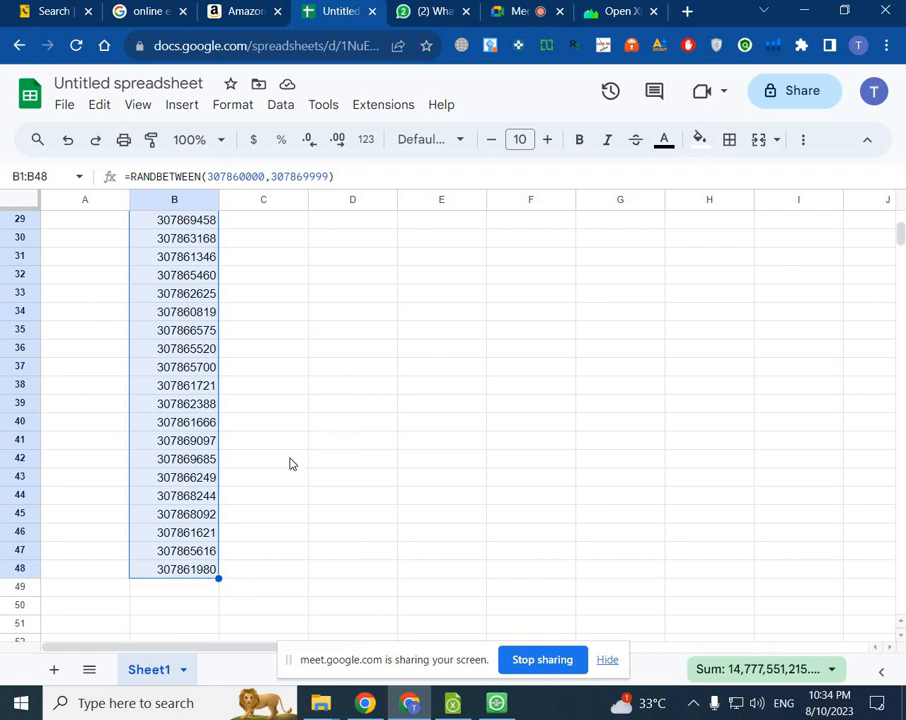
Step: Start a RANDBETWEEN formula in cell C1, up to its opening parenthesis
{"action": "scroll", "coordinate": [290, 463], "scroll_direction": "up", "scroll_amount": 10}
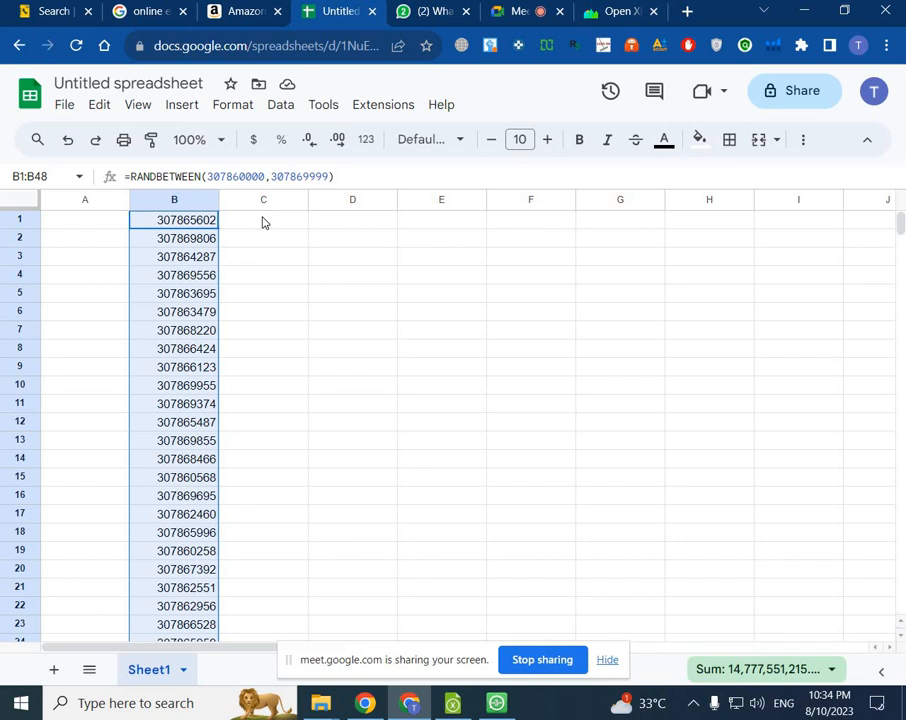
{"action": "left_click", "coordinate": [265, 222]}
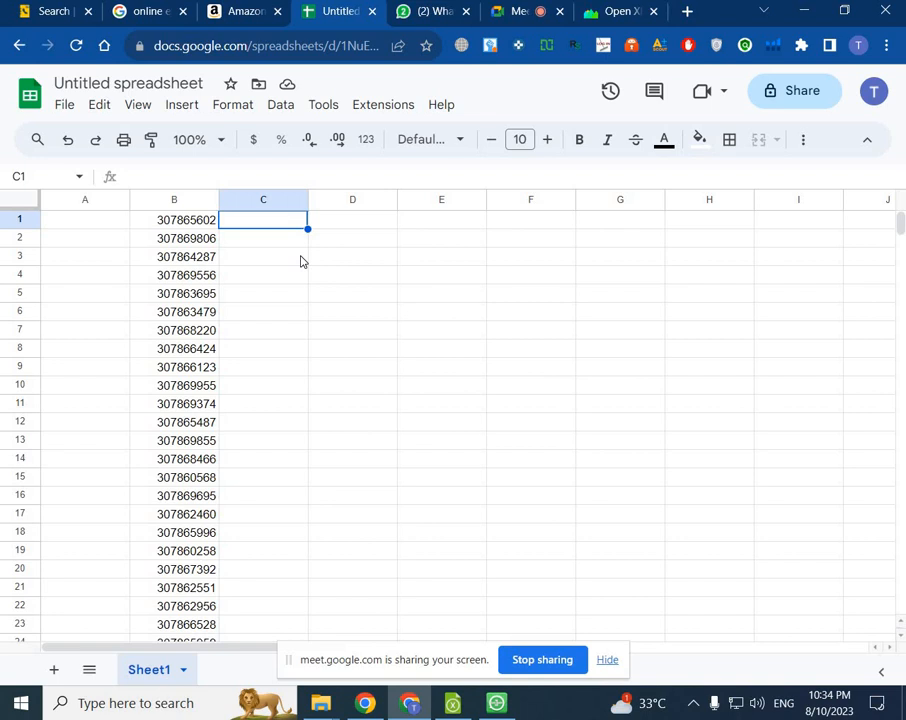
{"action": "type", "text": "="}
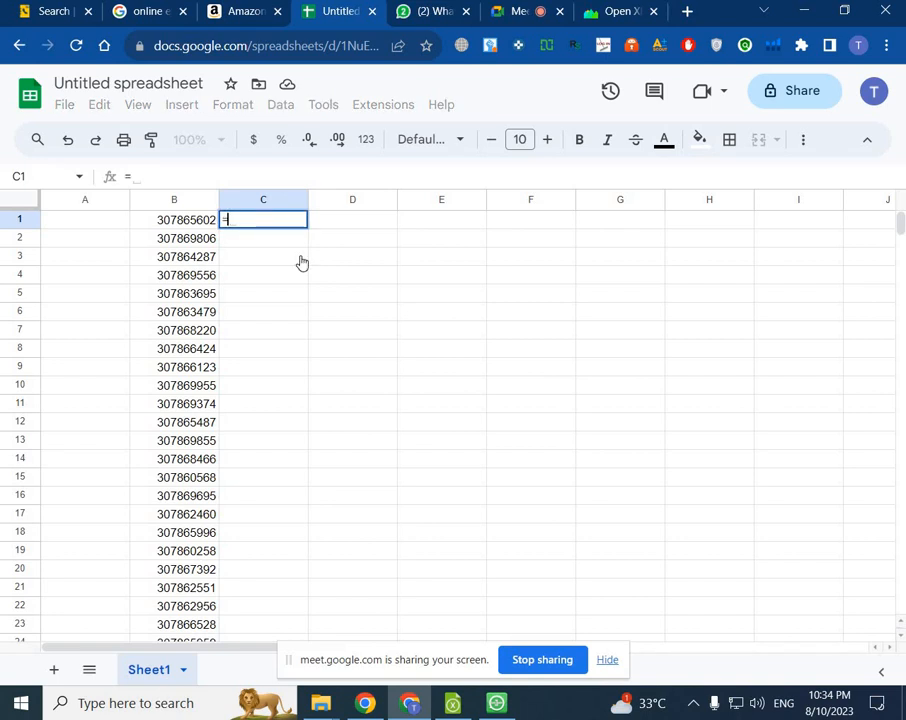
{"action": "type", "text": "RA"}
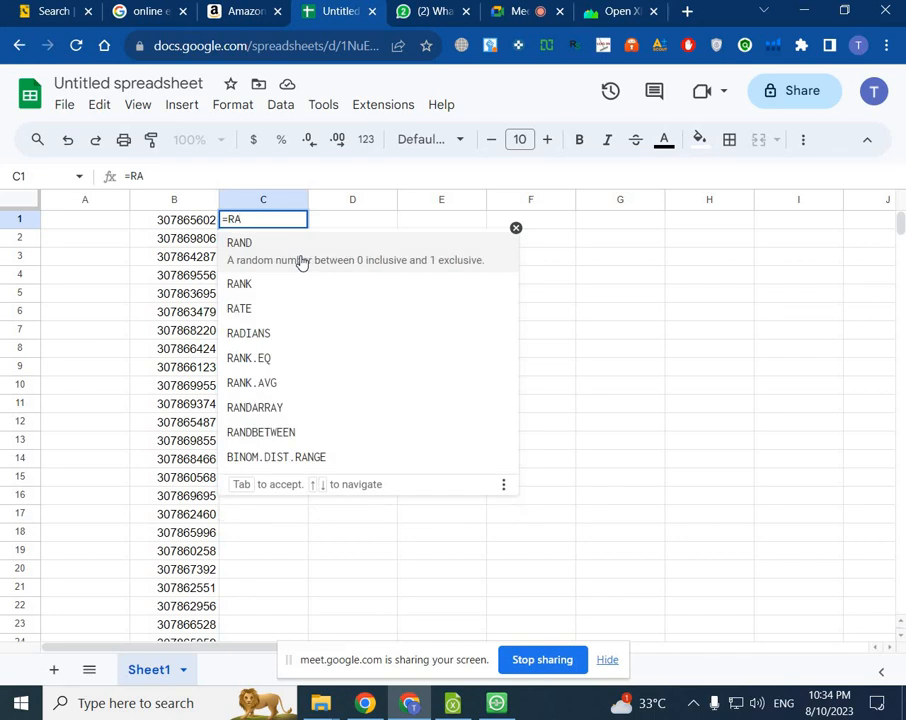
{"action": "type", "text": "ND"}
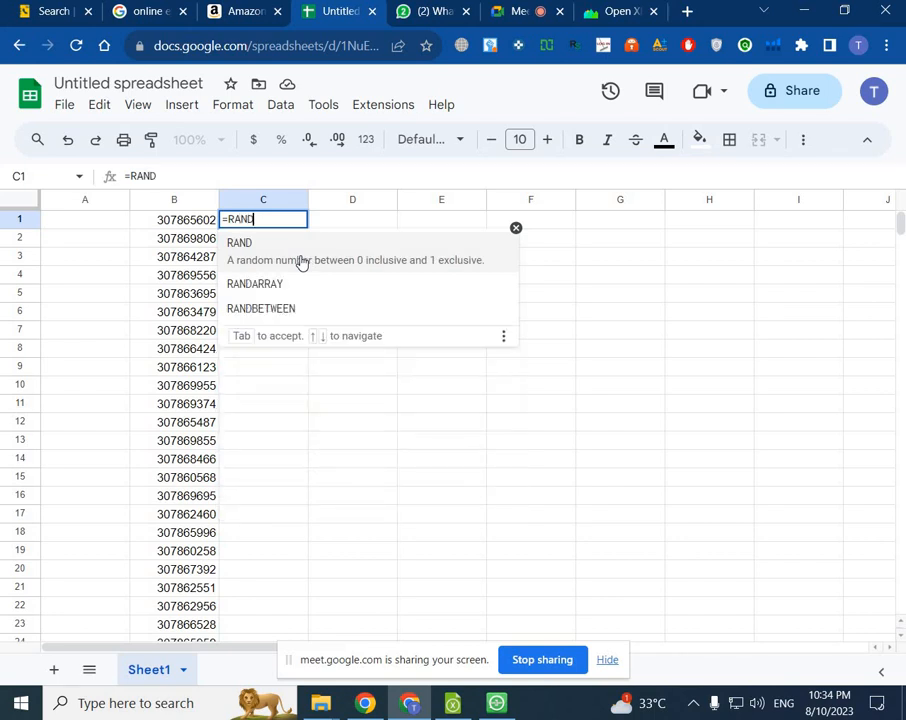
{"action": "type", "text": "B"}
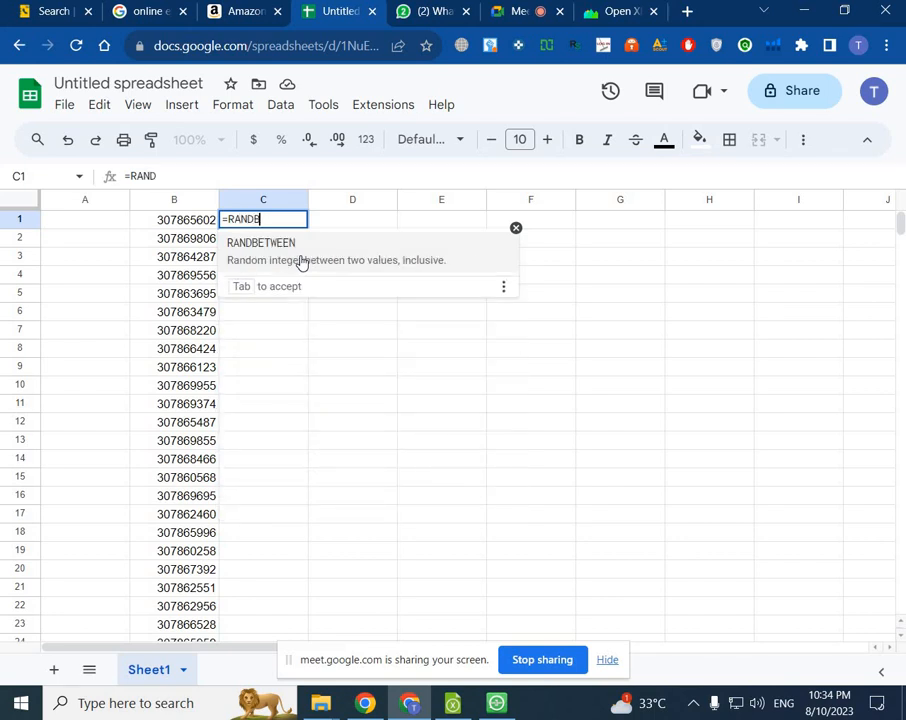
{"action": "type", "text": "ETWEEN"}
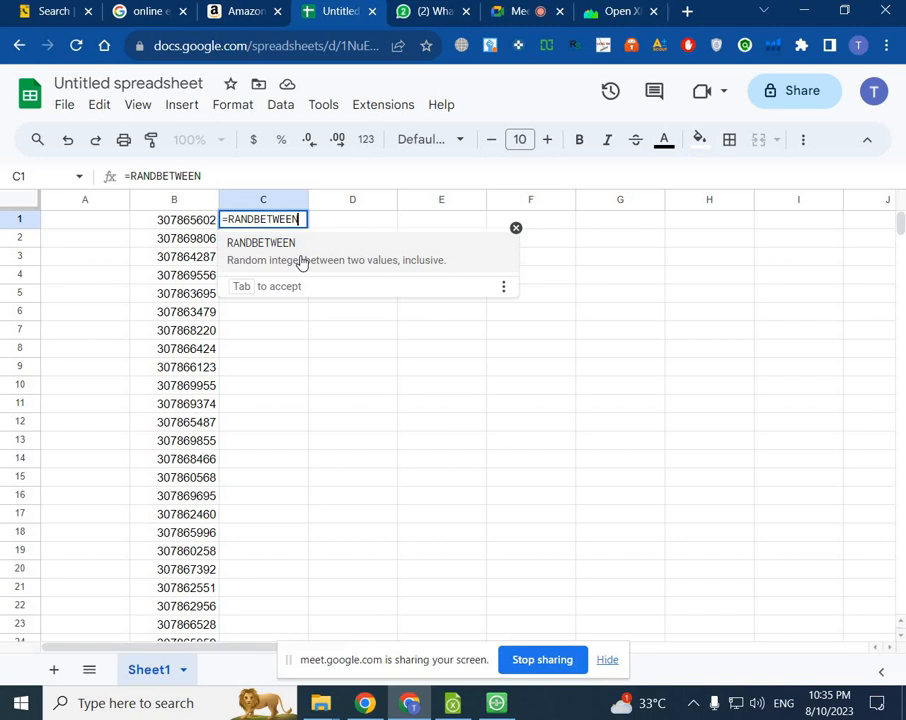
{"action": "type", "text": "("}
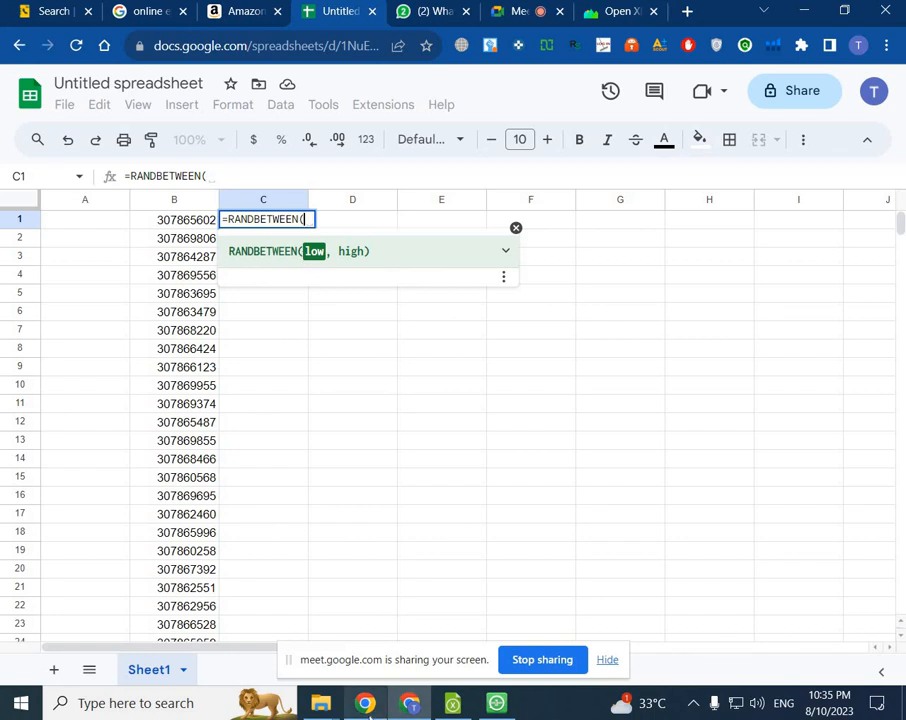
Step: Look up the sixth Lahore range on the area code site and enter 308140000 as the C1 formula's low value
{"action": "left_click", "coordinate": [62, 20]}
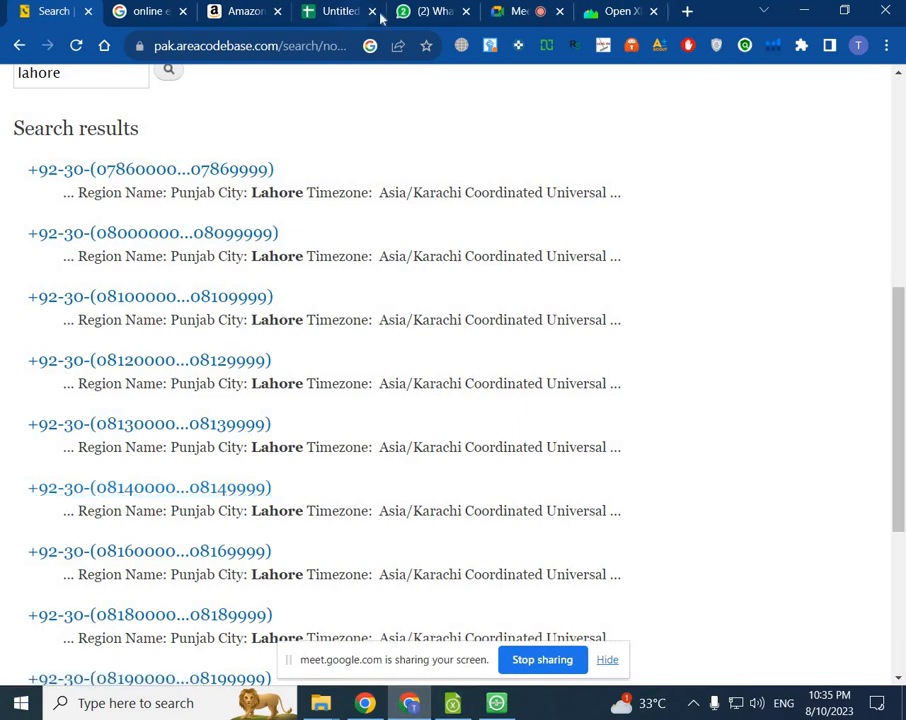
{"action": "left_click", "coordinate": [342, 22]}
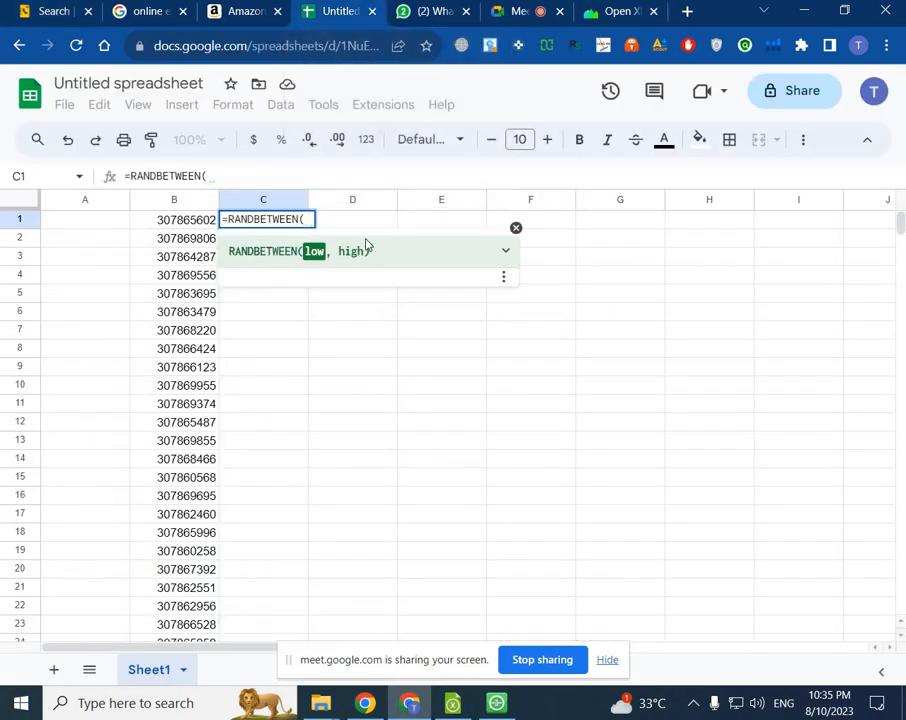
{"action": "type", "text": "3"}
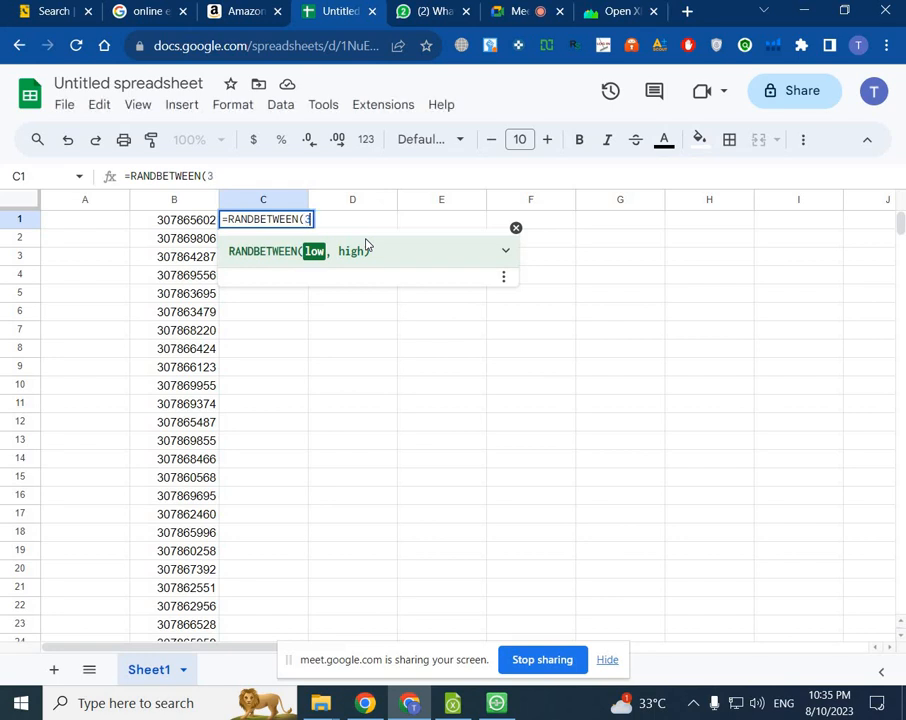
{"action": "type", "text": "081400"}
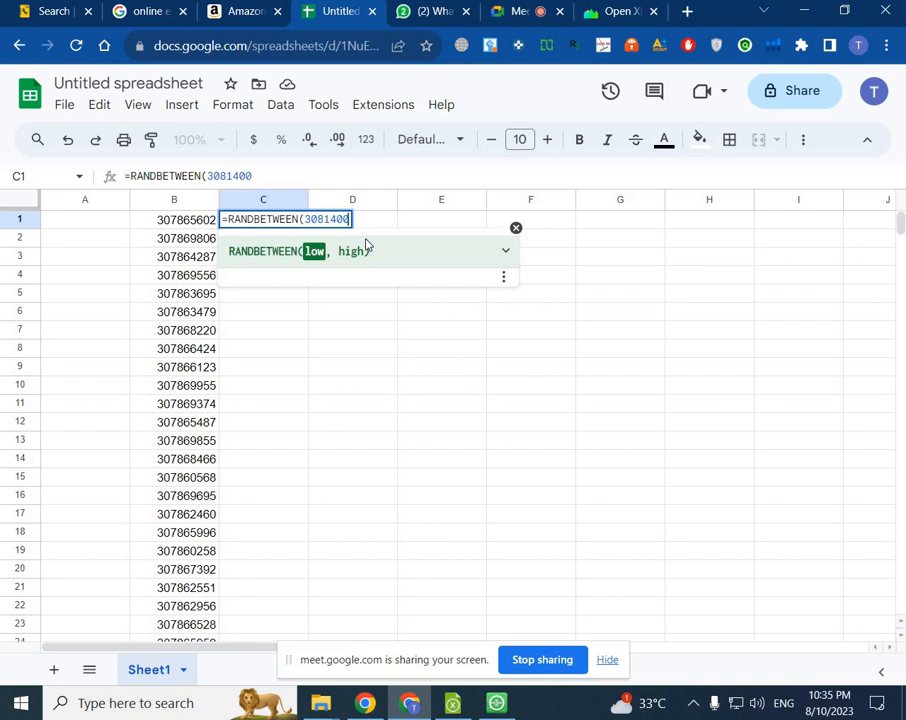
{"action": "type", "text": "00"}
{"action": "type", "text": ","}
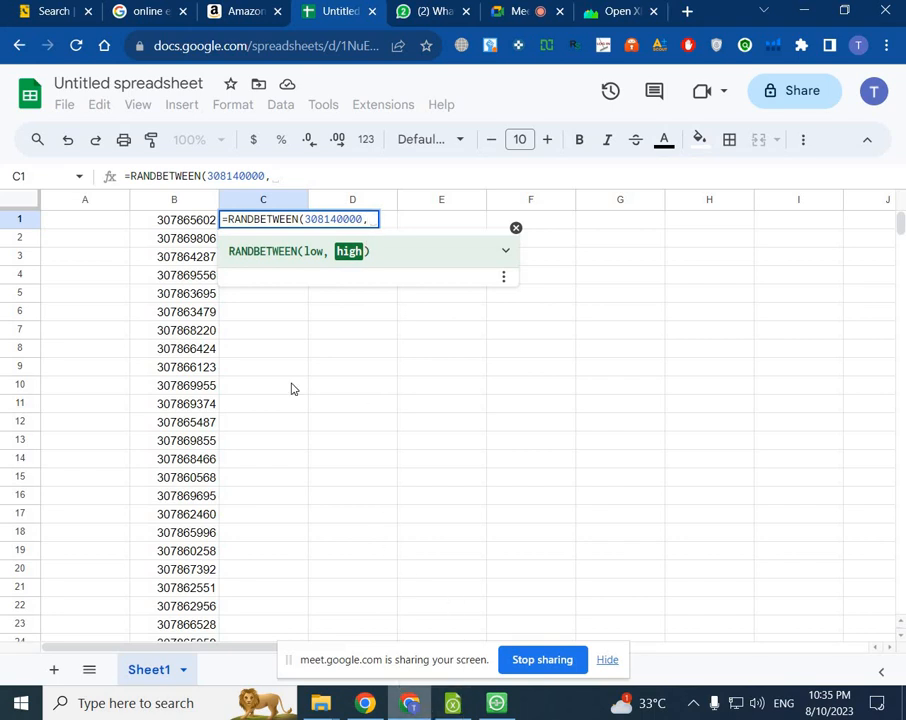
Step: Recheck the same Lahore range and complete the C1 formula with 308149999 as the high value
{"action": "left_click", "coordinate": [25, 13]}
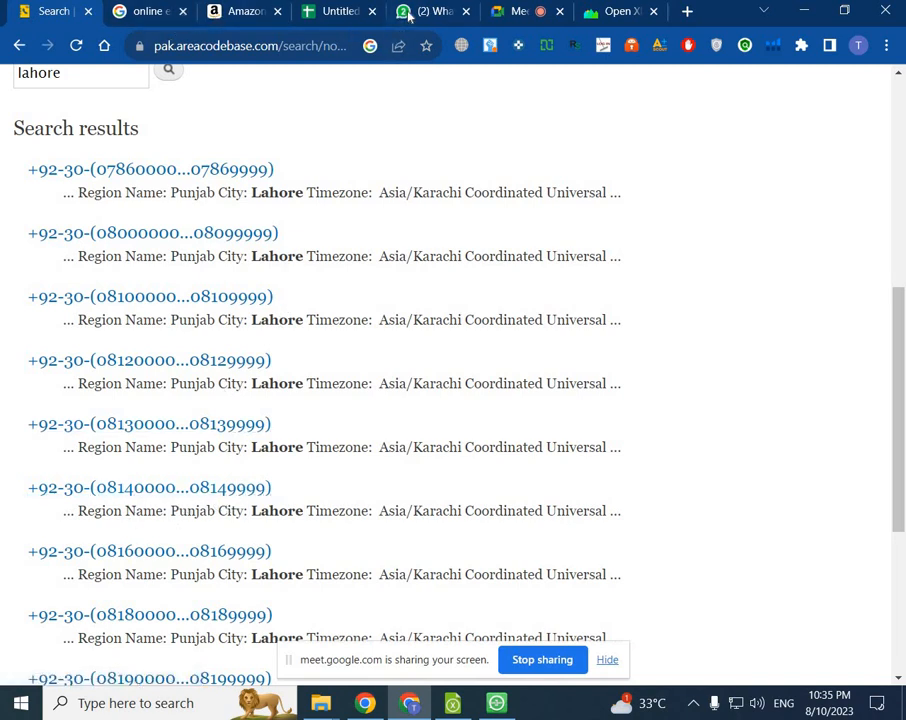
{"action": "left_click", "coordinate": [338, 16]}
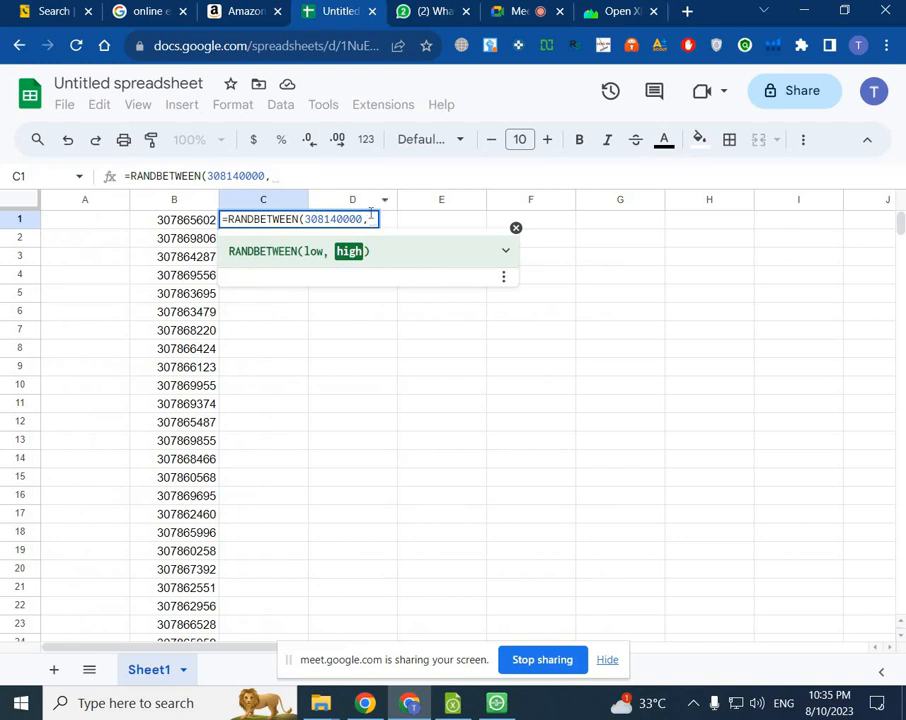
{"action": "type", "text": "30"}
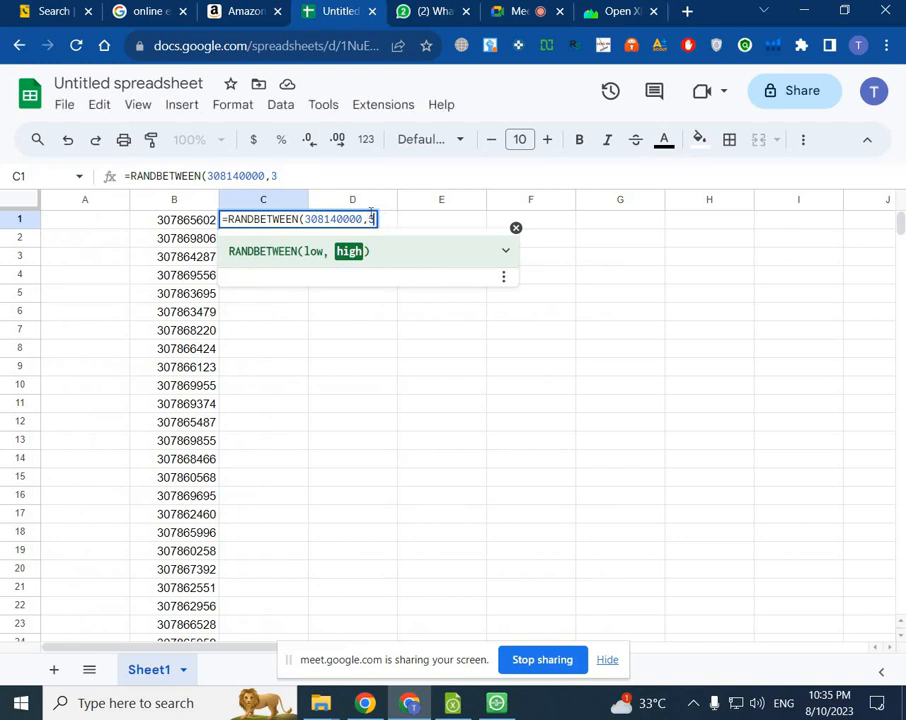
{"action": "type", "text": "814"}
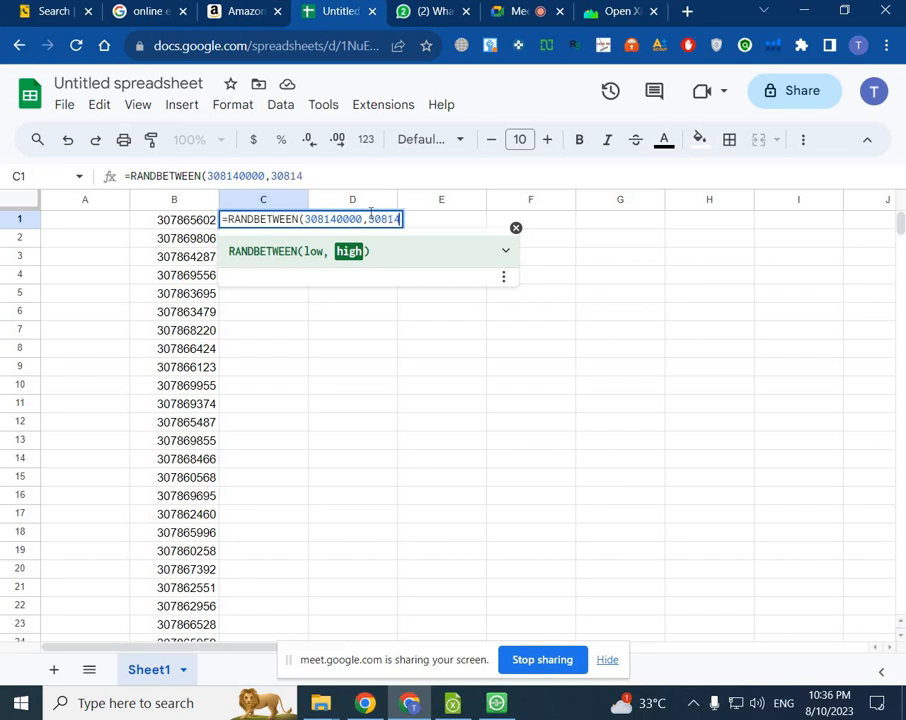
{"action": "type", "text": "9999"}
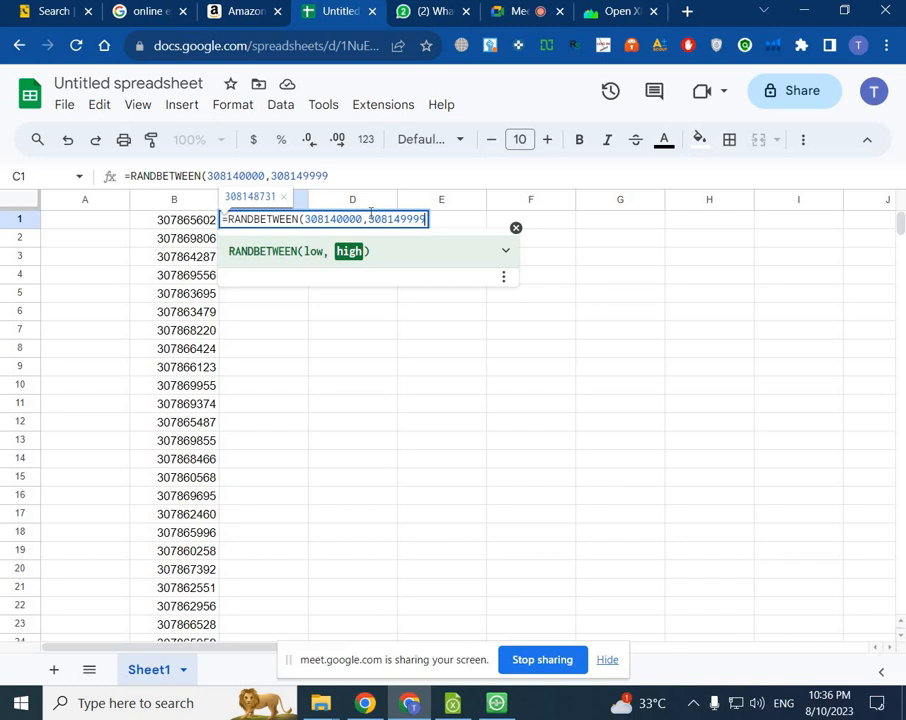
{"action": "type", "text": ")"}
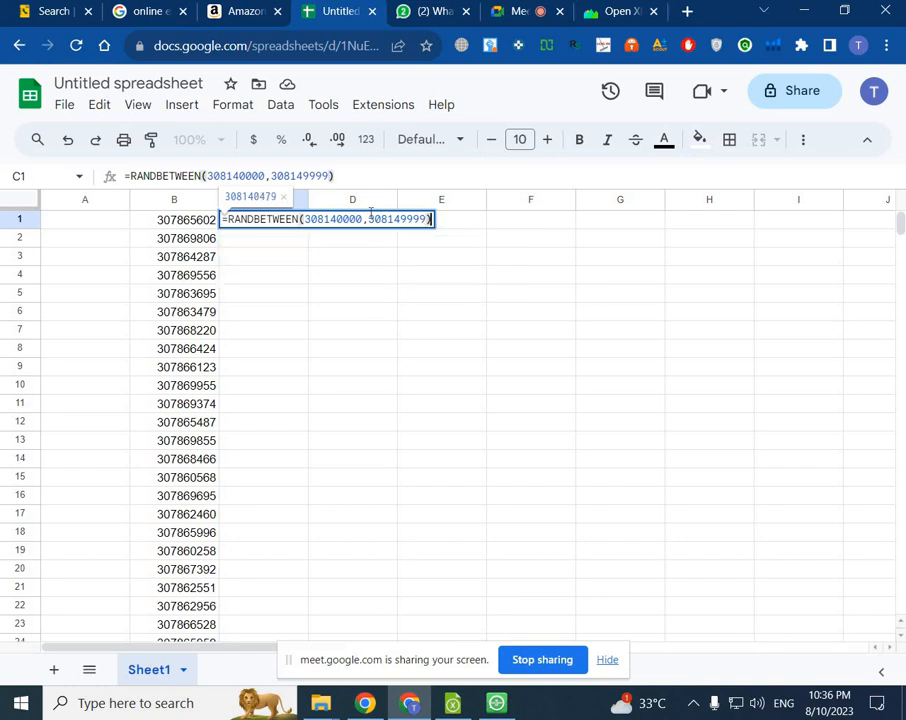
{"action": "key", "text": "Return"}
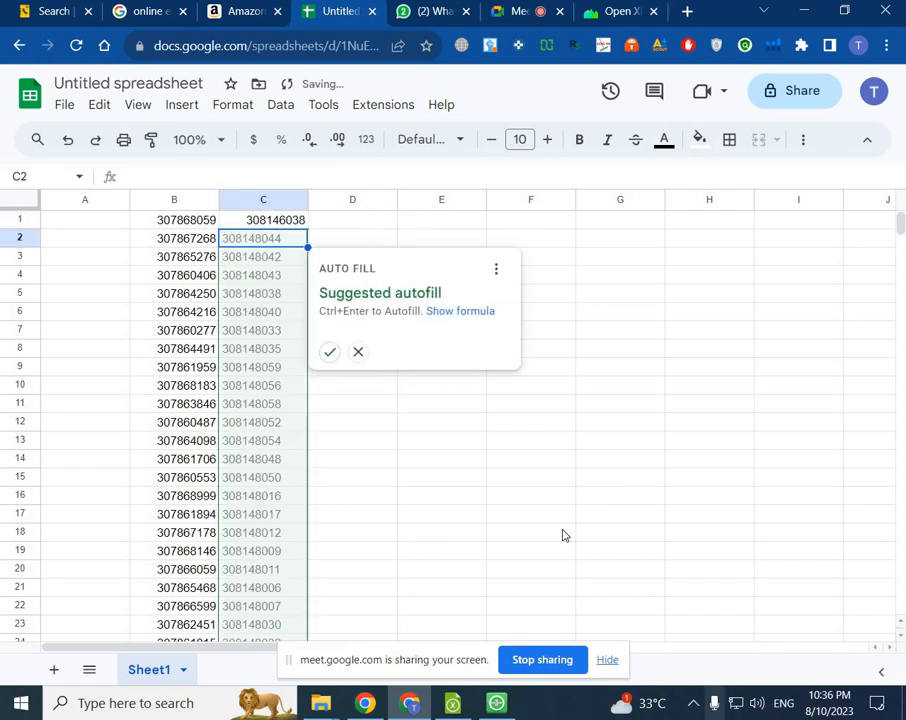
{"action": "scroll", "coordinate": [542, 436], "scroll_direction": "down", "scroll_amount": 5}
{"action": "scroll", "coordinate": [548, 440], "scroll_direction": "up", "scroll_amount": 5}
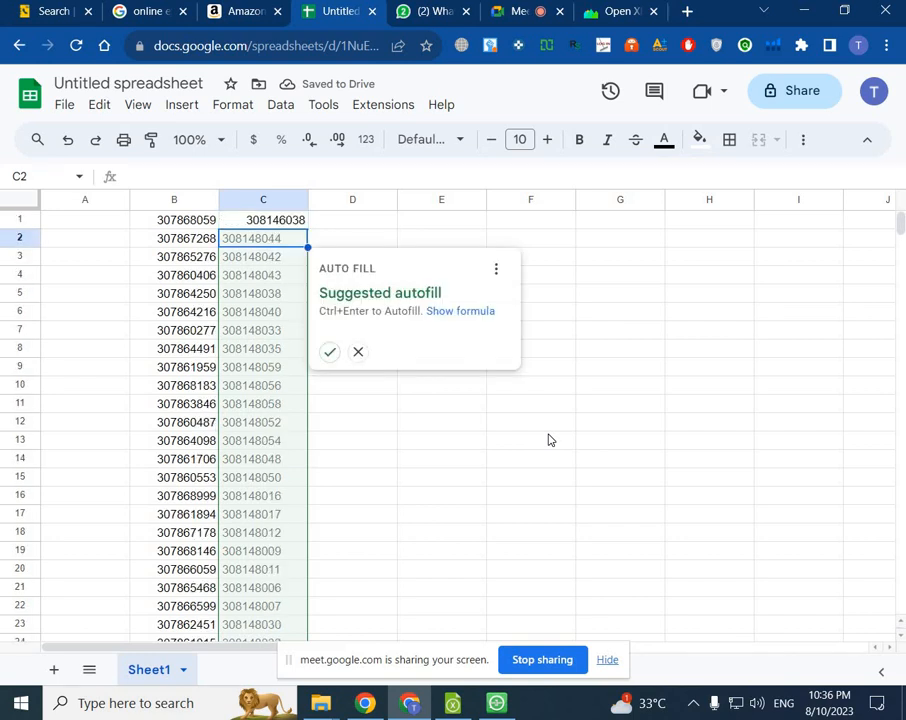
Step: Fill the RANDBETWEEN formula from C1 down column C to C35 and review the generated numbers
{"action": "left_click", "coordinate": [290, 225]}
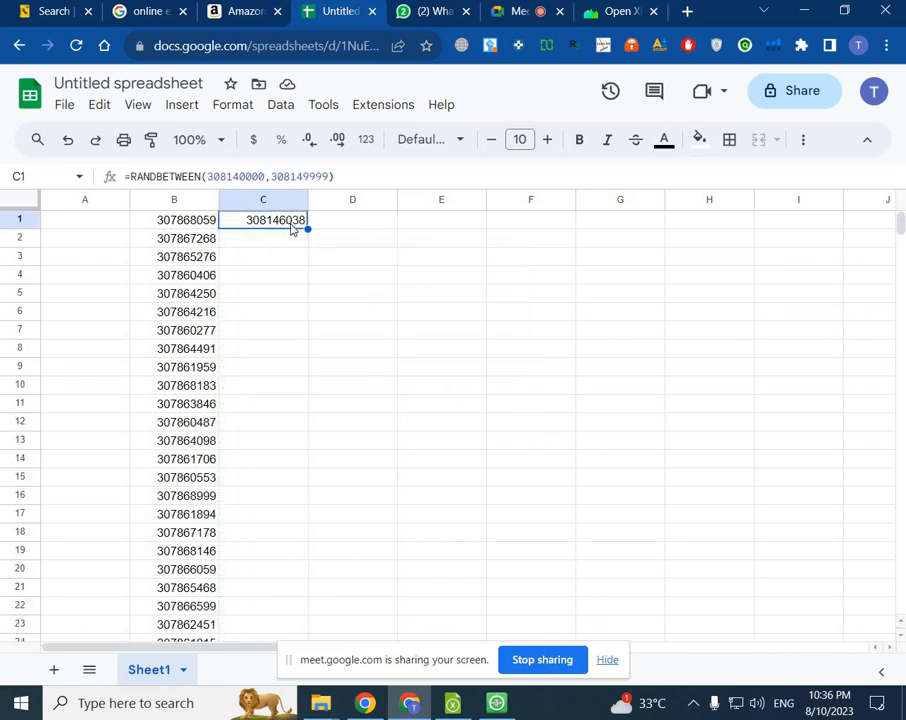
{"action": "left_click_drag", "start_coordinate": [308, 229], "coordinate": [295, 634]}
{"action": "scroll", "coordinate": [355, 490], "scroll_direction": "down", "scroll_amount": 4}
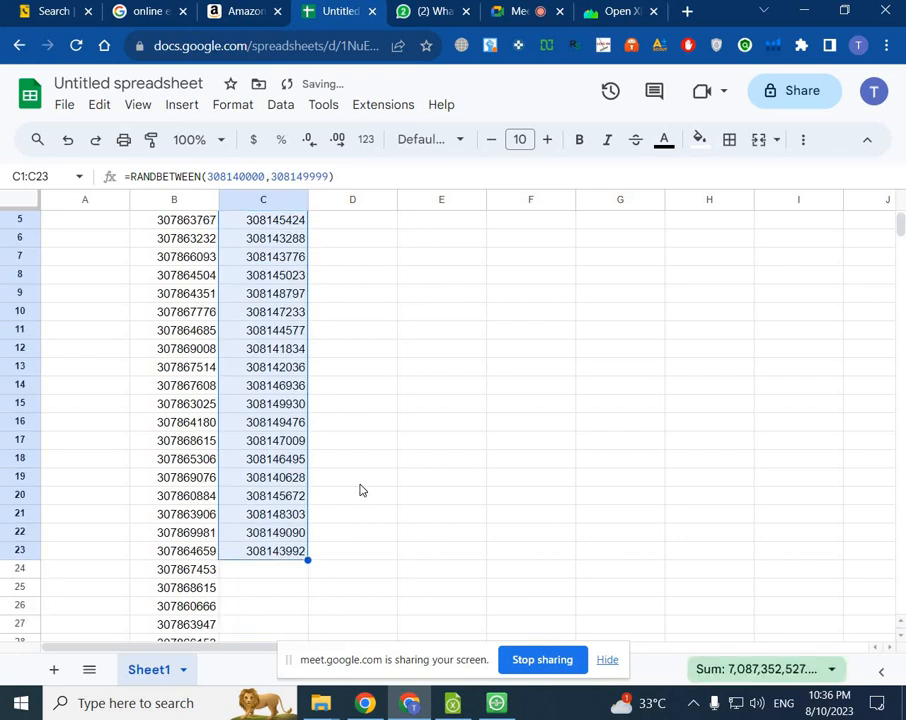
{"action": "left_click_drag", "start_coordinate": [308, 412], "coordinate": [311, 627]}
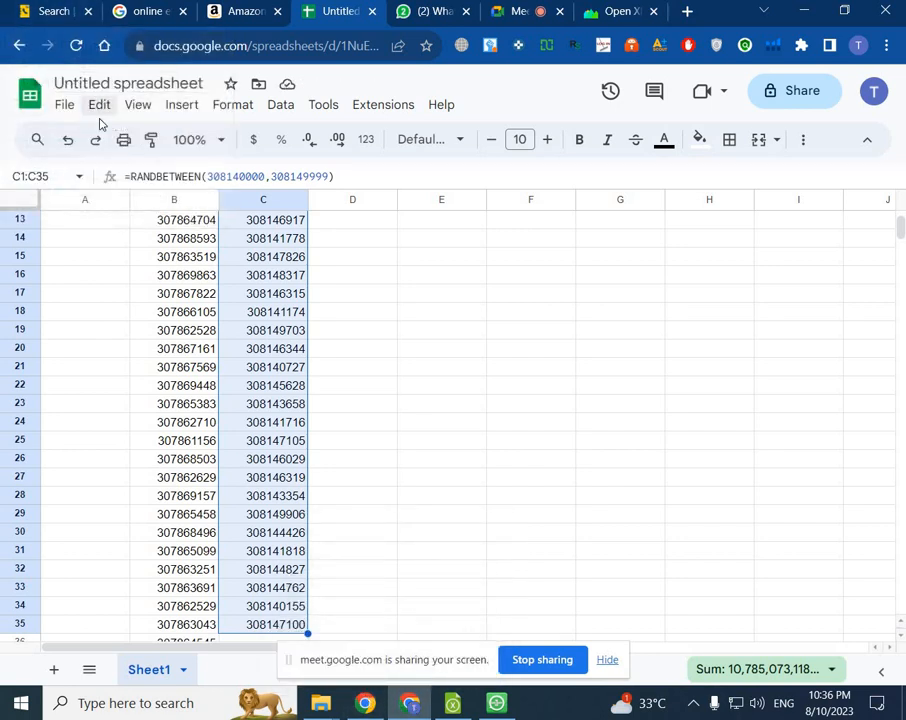
{"action": "scroll", "coordinate": [293, 318], "scroll_direction": "down", "scroll_amount": 3}
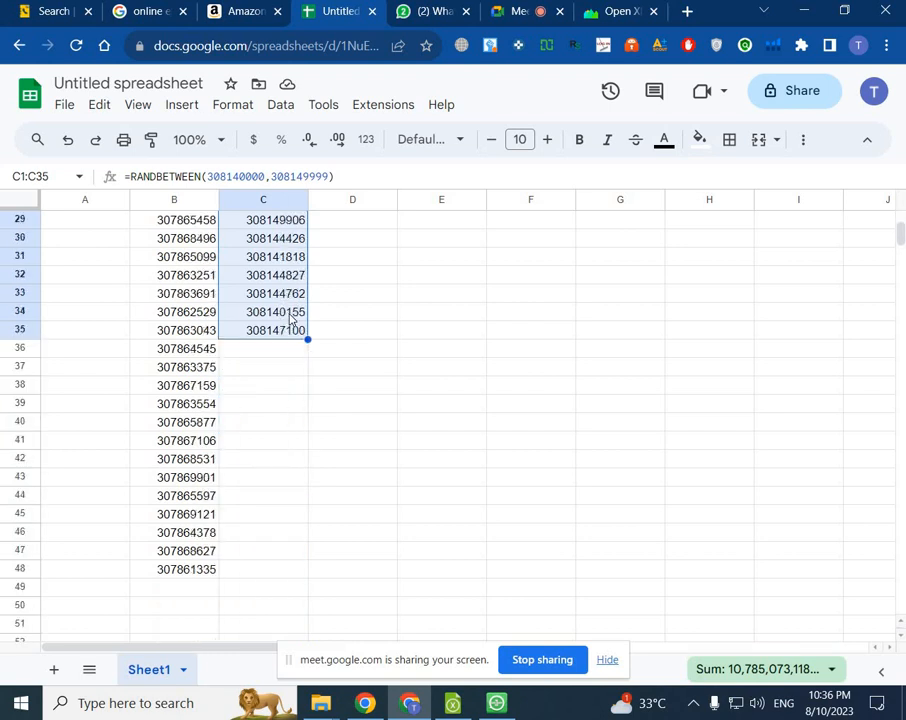
{"action": "scroll", "coordinate": [290, 320], "scroll_direction": "up", "scroll_amount": 5}
{"action": "scroll", "coordinate": [283, 309], "scroll_direction": "up", "scroll_amount": 1}
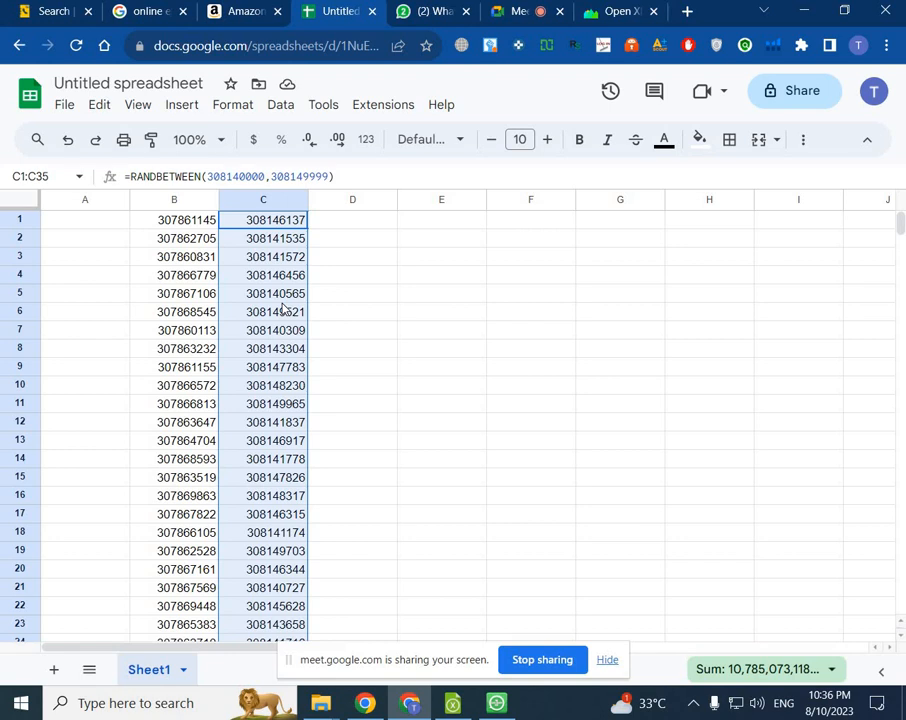
{"action": "left_click", "coordinate": [439, 15]}
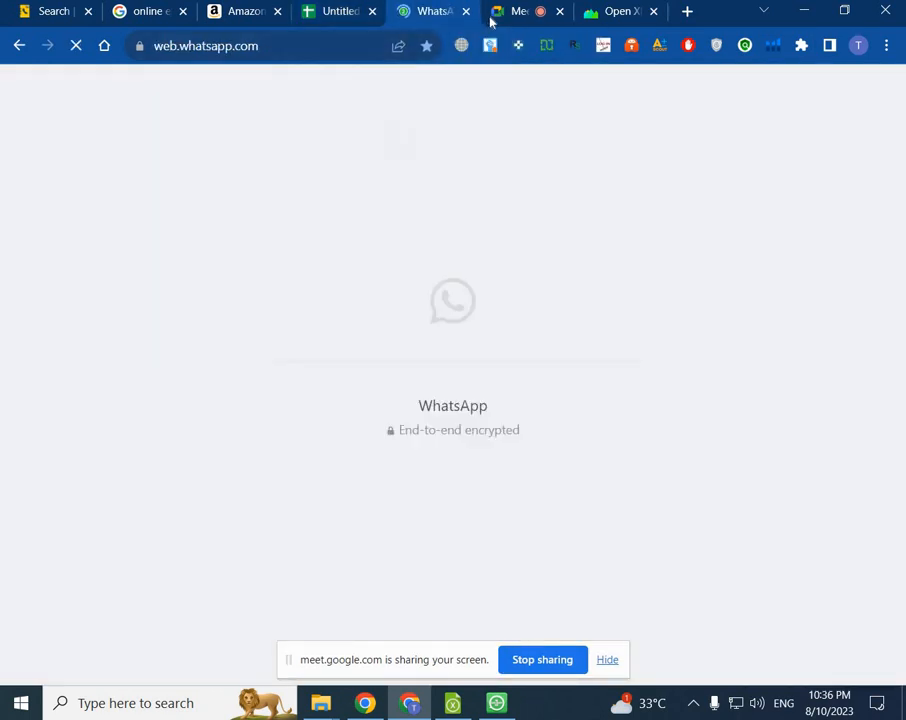
{"action": "left_click", "coordinate": [538, 14]}
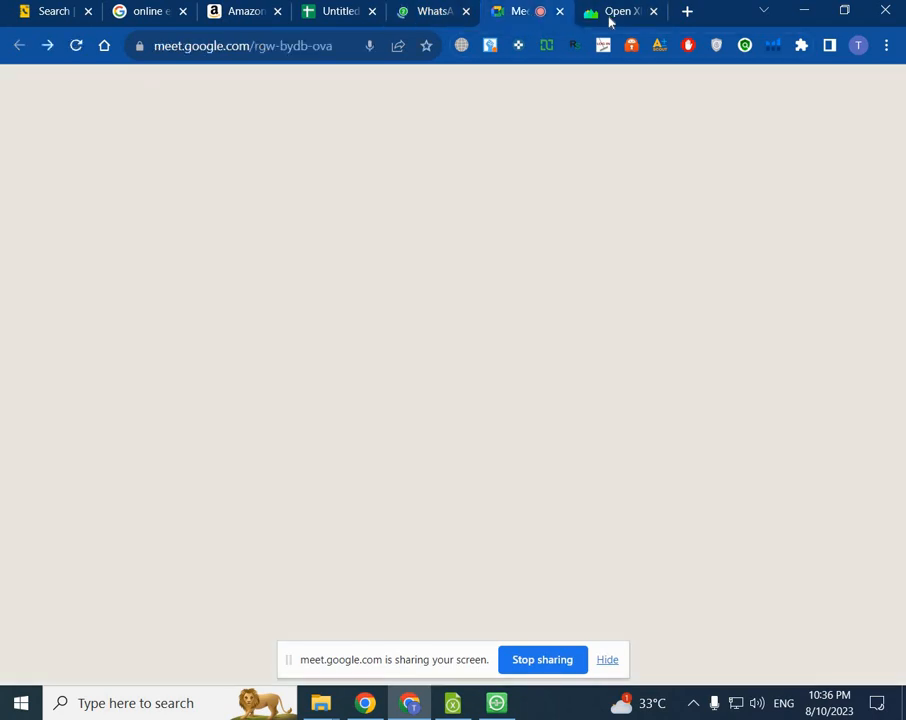
{"action": "left_click", "coordinate": [633, 14]}
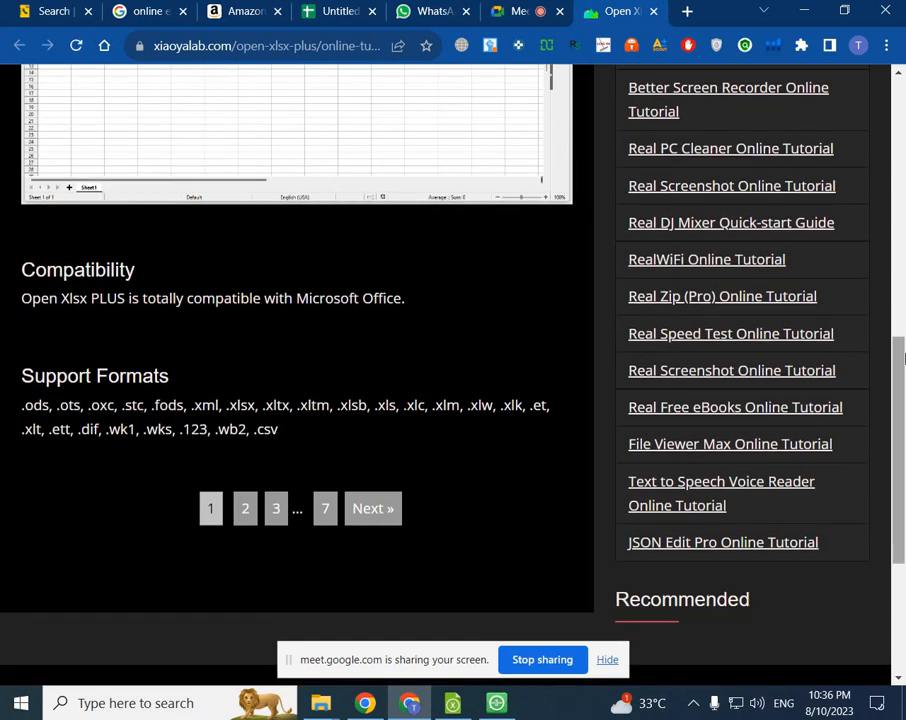
Step: Search Google for canva in a new browser tab and open the Canva website
{"action": "key", "text": "ctrl+t"}
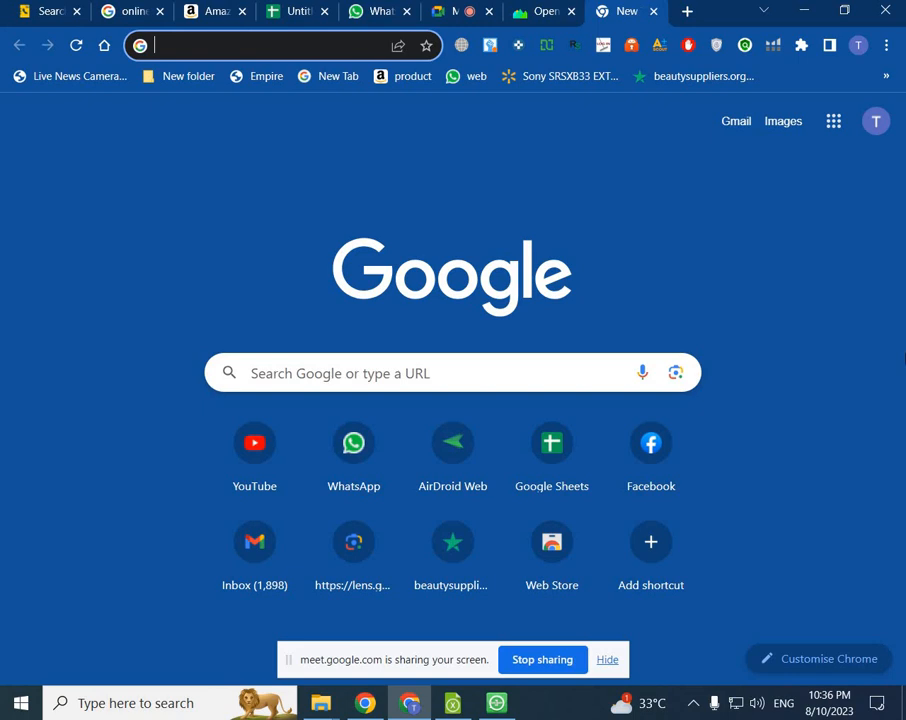
{"action": "type", "text": "c"}
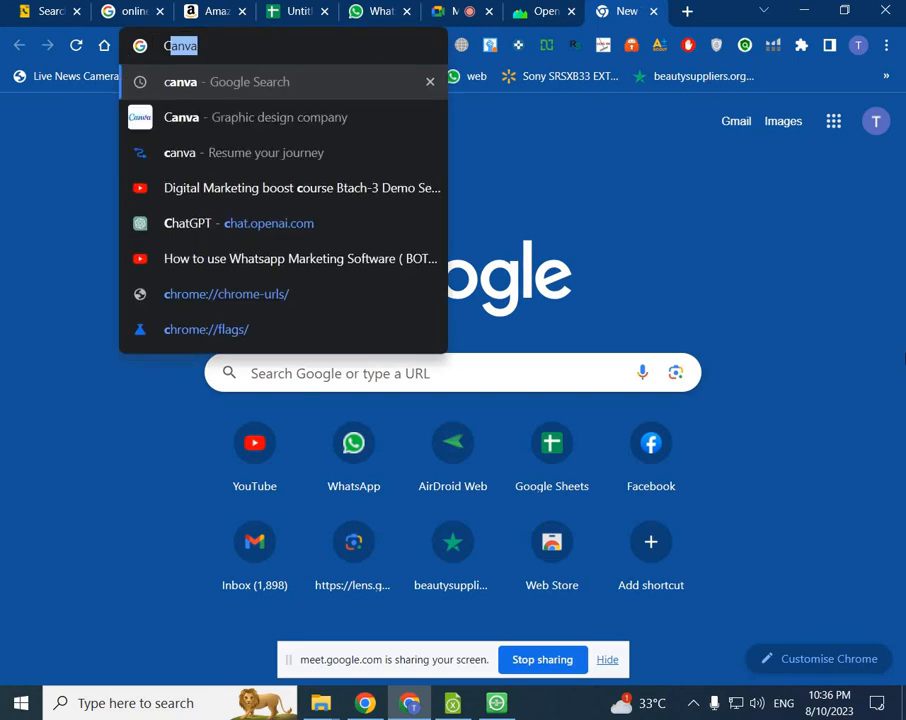
{"action": "key", "text": "BackSpace"}
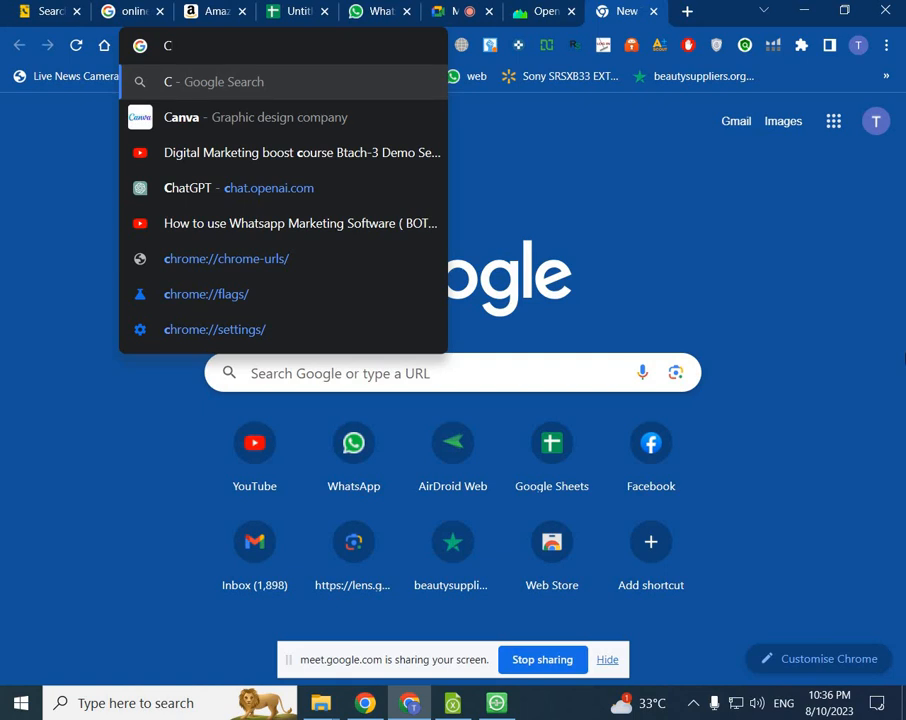
{"action": "left_click", "coordinate": [380, 136]}
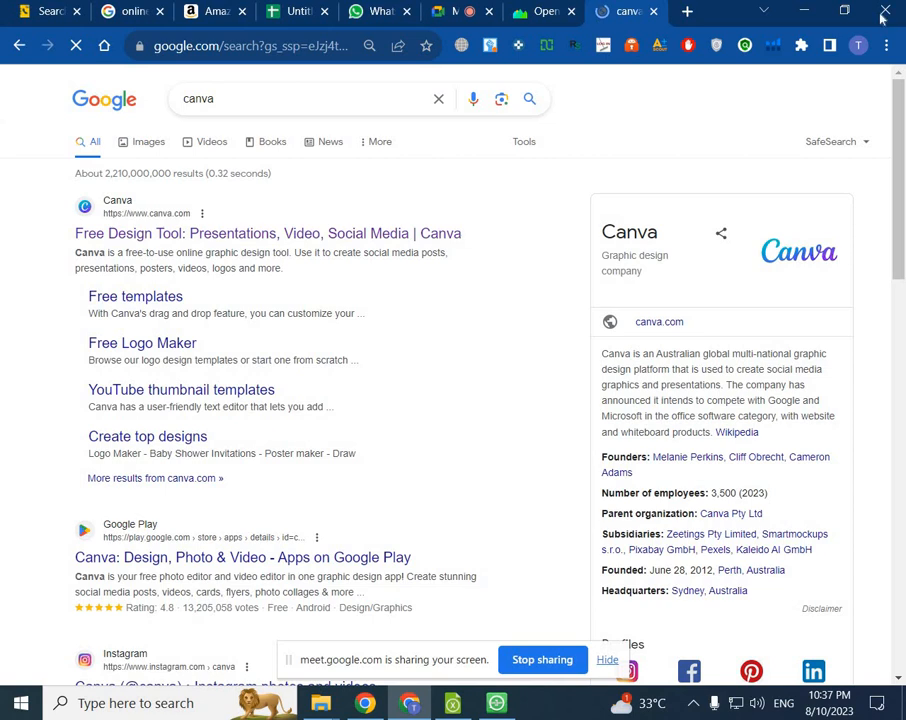
{"action": "left_click", "coordinate": [186, 232]}
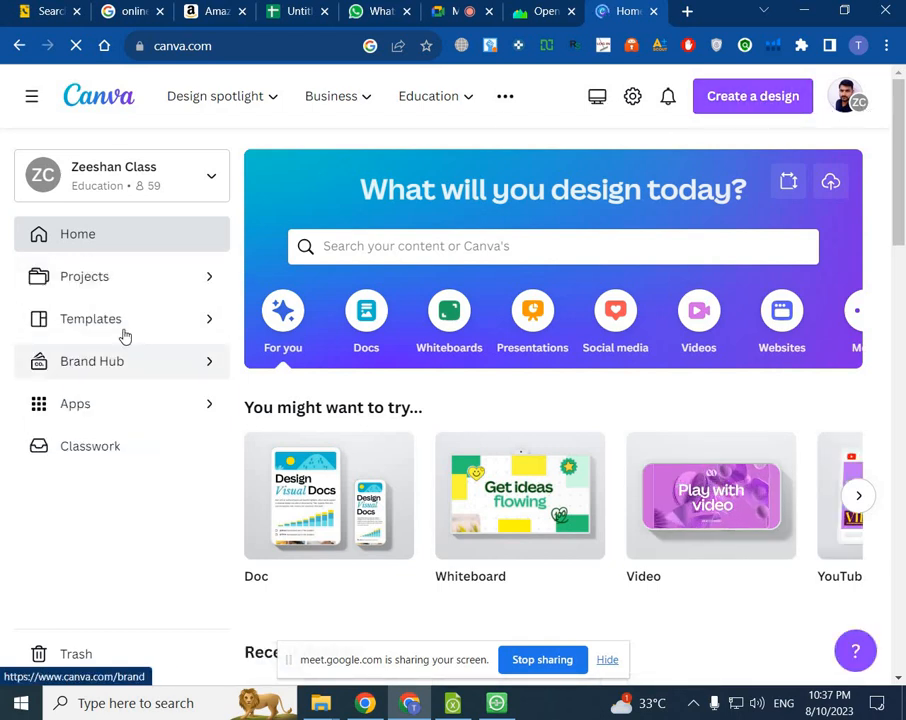
Step: View Canva's Templates and Projects pages, returning to the home page after each one
{"action": "left_click", "coordinate": [126, 334]}
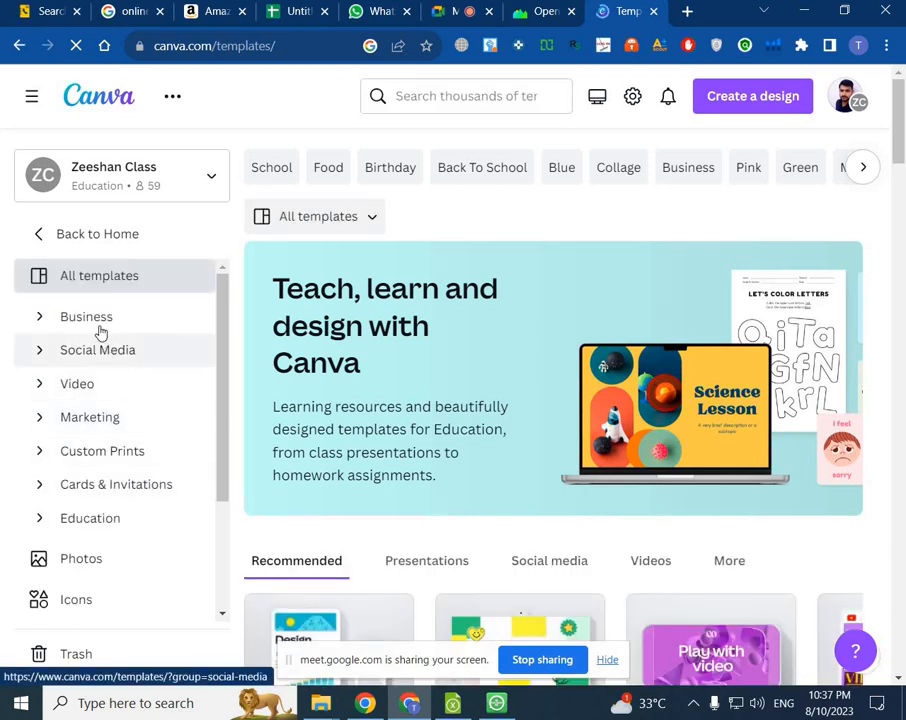
{"action": "left_click", "coordinate": [44, 230]}
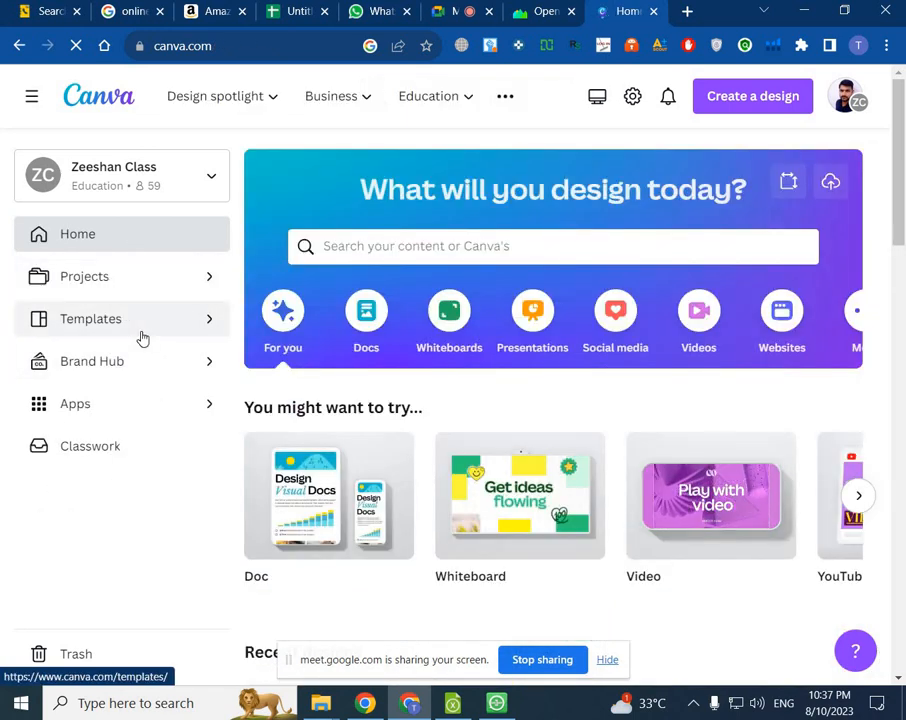
{"action": "left_click", "coordinate": [142, 292]}
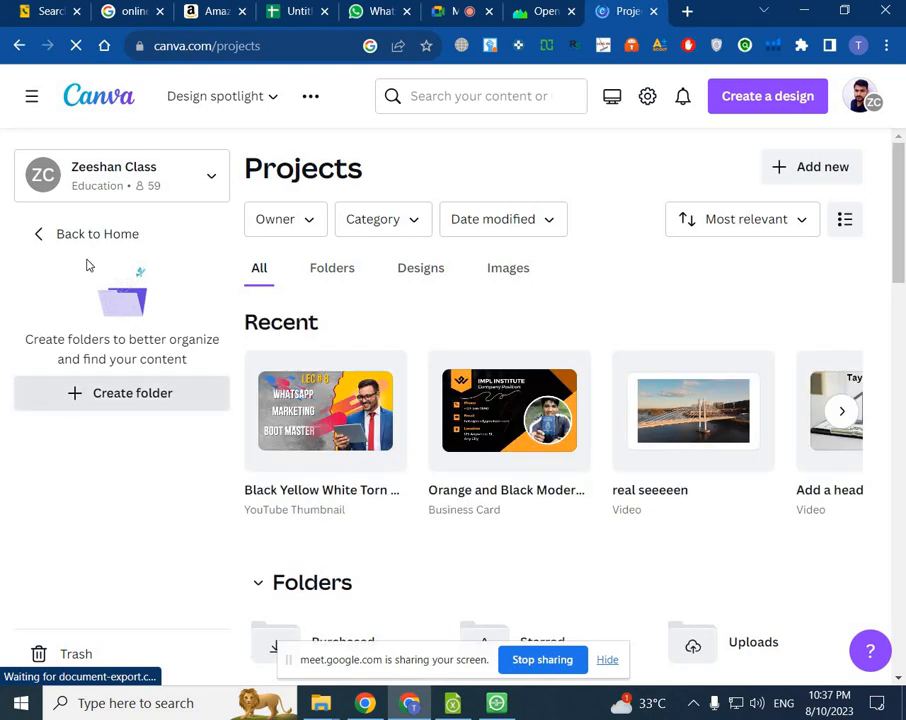
{"action": "left_click", "coordinate": [44, 234]}
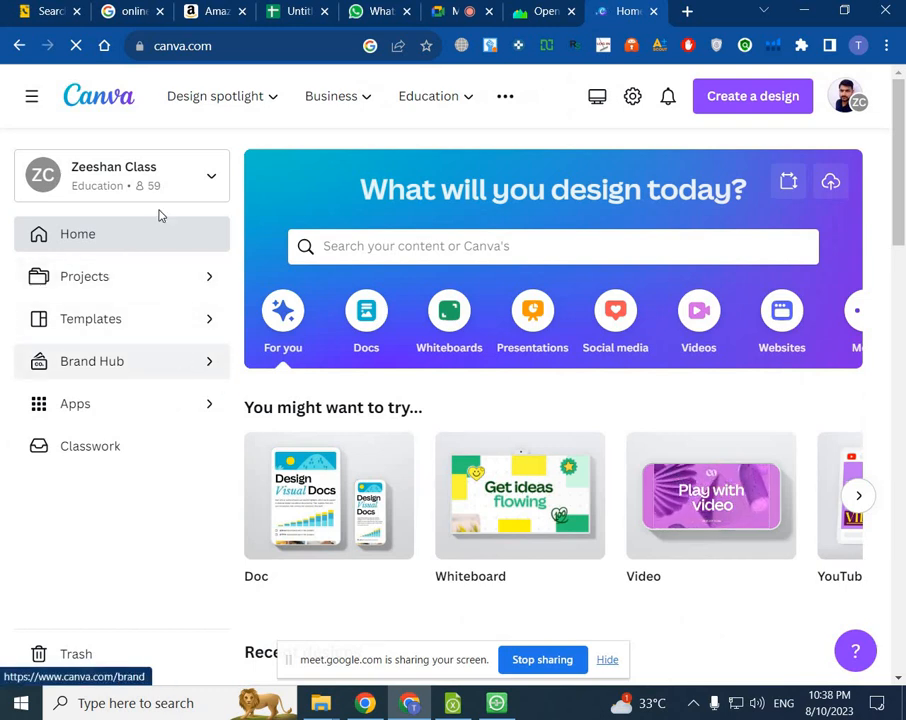
Step: Open the Templates page again and look through the full list of template categories
{"action": "left_click", "coordinate": [214, 325]}
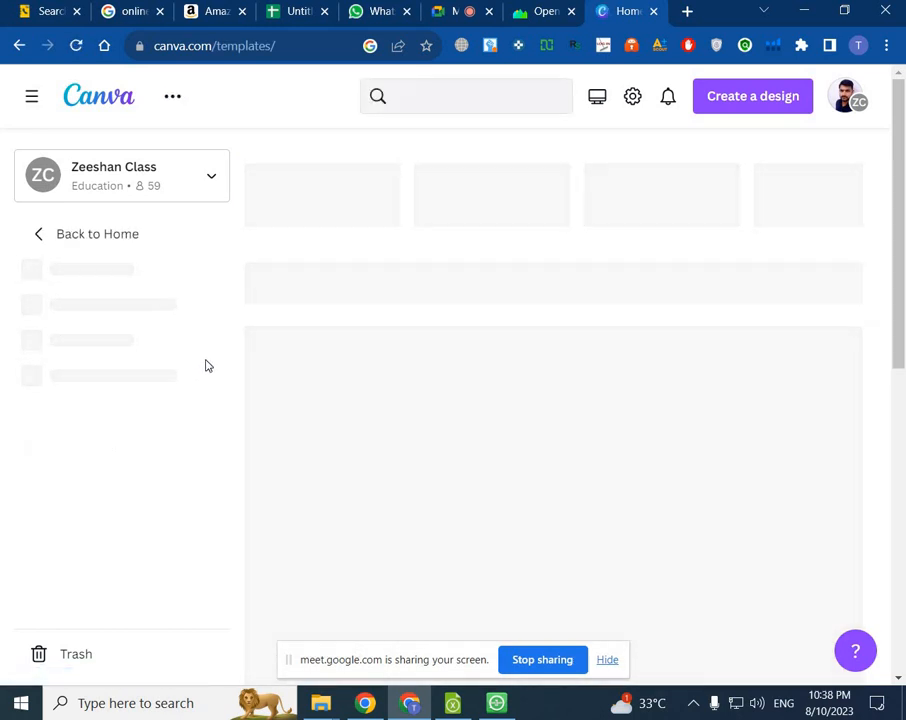
{"action": "scroll", "coordinate": [156, 379], "scroll_direction": "down", "scroll_amount": 3}
{"action": "scroll", "coordinate": [156, 379], "scroll_direction": "up", "scroll_amount": 3}
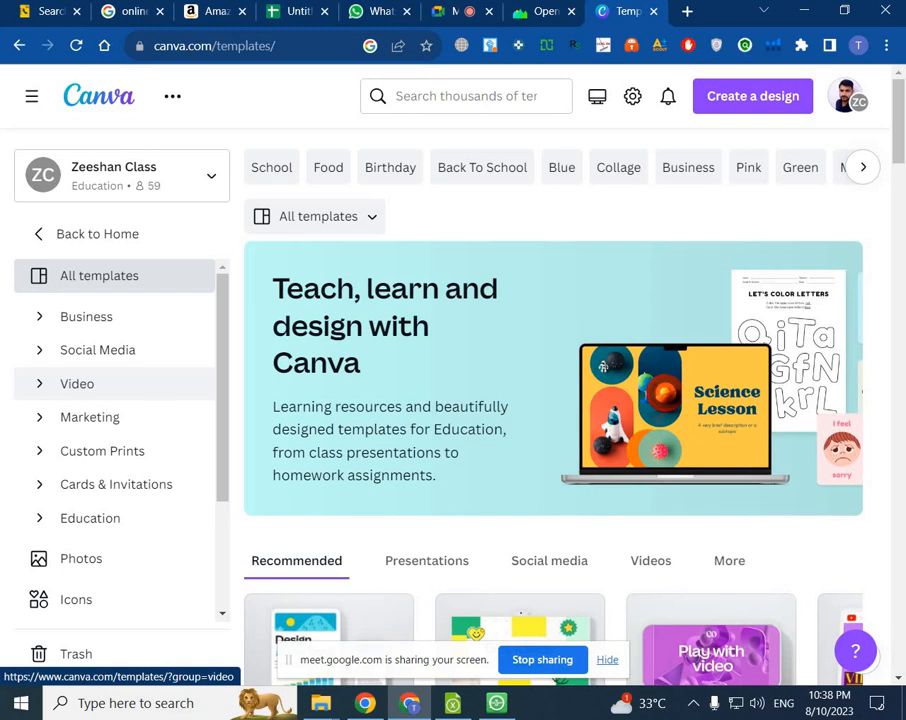
{"action": "scroll", "coordinate": [152, 404], "scroll_direction": "down", "scroll_amount": 3}
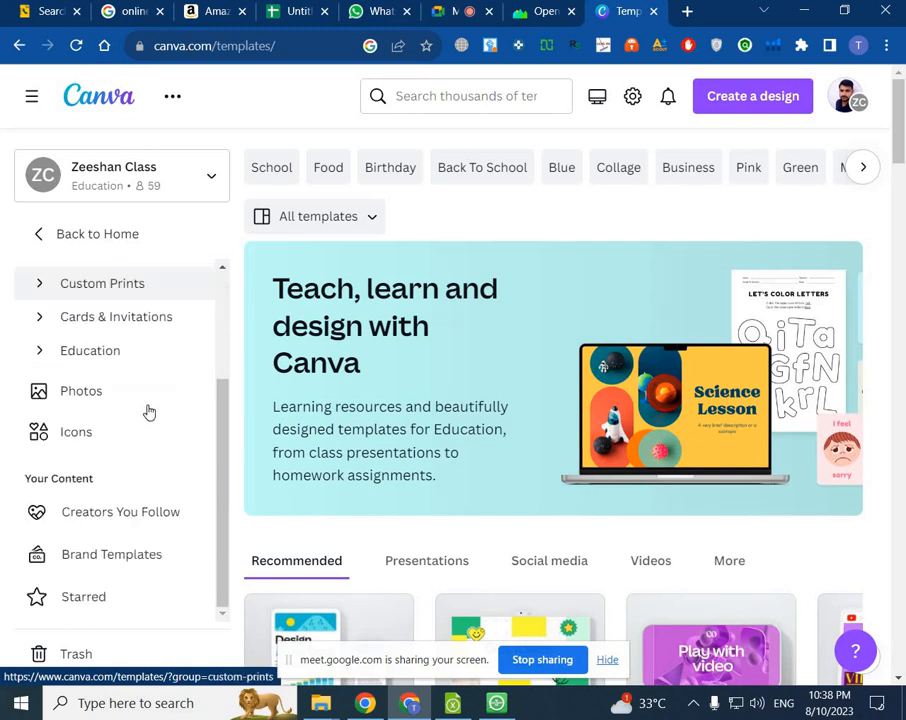
{"action": "scroll", "coordinate": [148, 412], "scroll_direction": "up", "scroll_amount": 3}
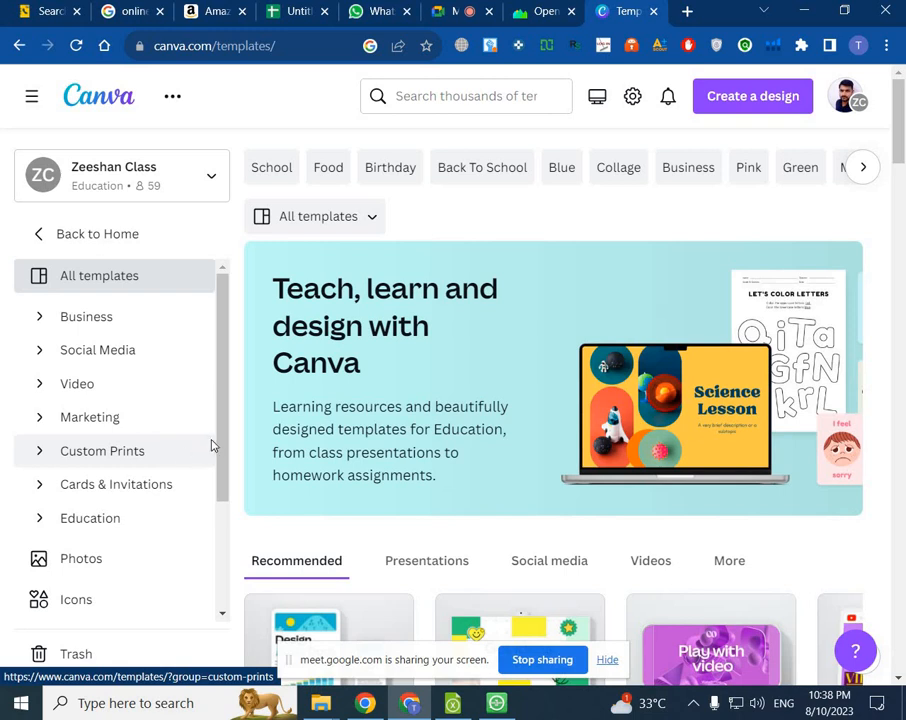
{"action": "scroll", "coordinate": [154, 440], "scroll_direction": "down", "scroll_amount": 2}
{"action": "scroll", "coordinate": [150, 545], "scroll_direction": "down", "scroll_amount": 3}
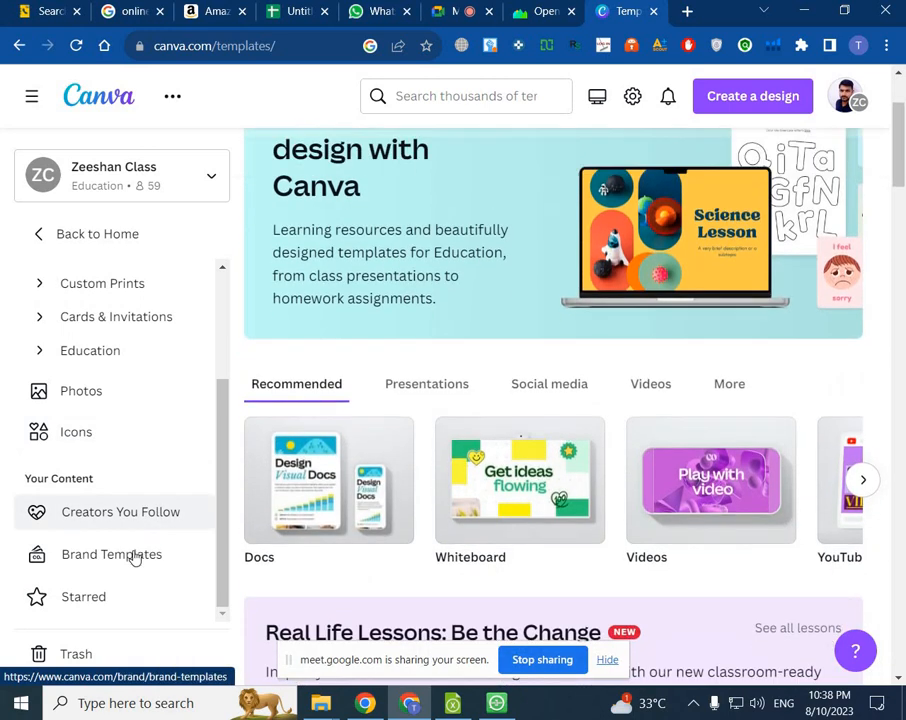
{"action": "scroll", "coordinate": [90, 410], "scroll_direction": "up", "scroll_amount": 4}
{"action": "scroll", "coordinate": [92, 360], "scroll_direction": "up", "scroll_amount": 2}
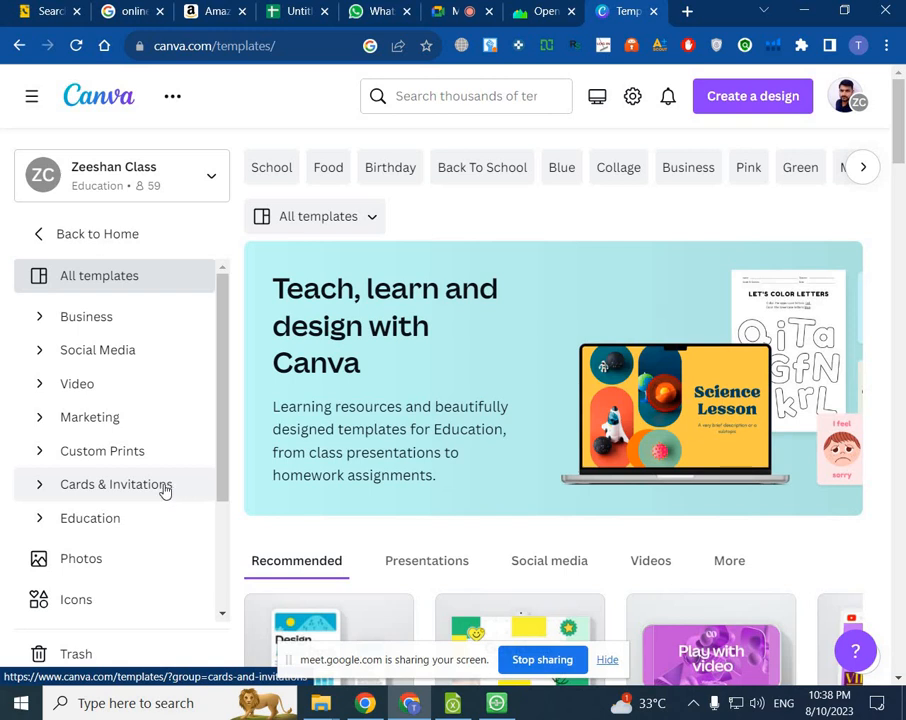
Step: Open the Social Media template category and look through its subcategories, such as Instagram and Facebook posts
{"action": "left_click", "coordinate": [142, 353]}
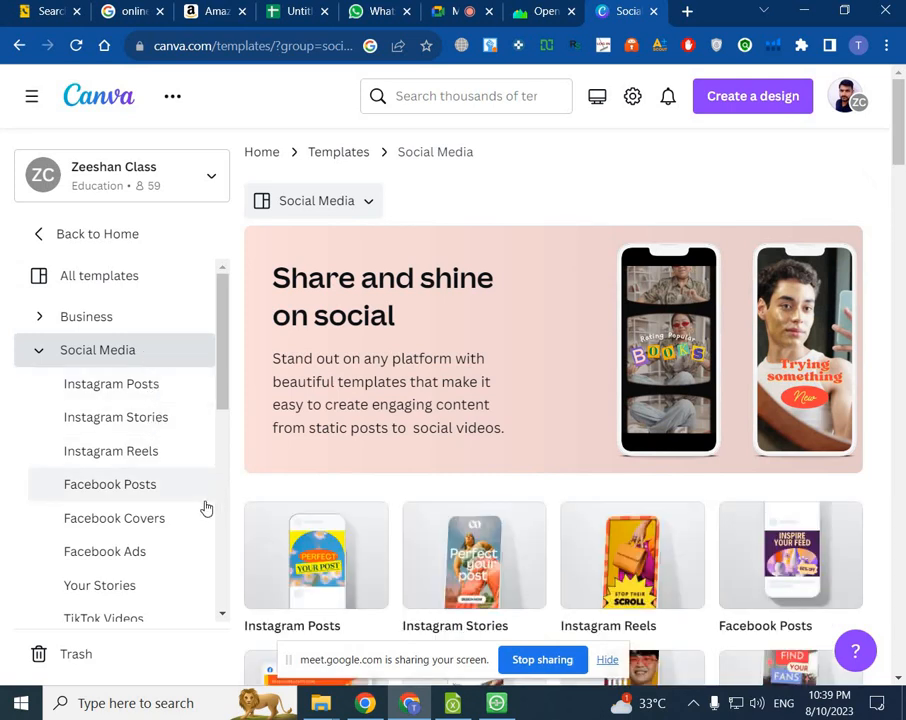
{"action": "scroll", "coordinate": [203, 508], "scroll_direction": "down", "scroll_amount": 2}
{"action": "scroll", "coordinate": [200, 510], "scroll_direction": "down", "scroll_amount": 2}
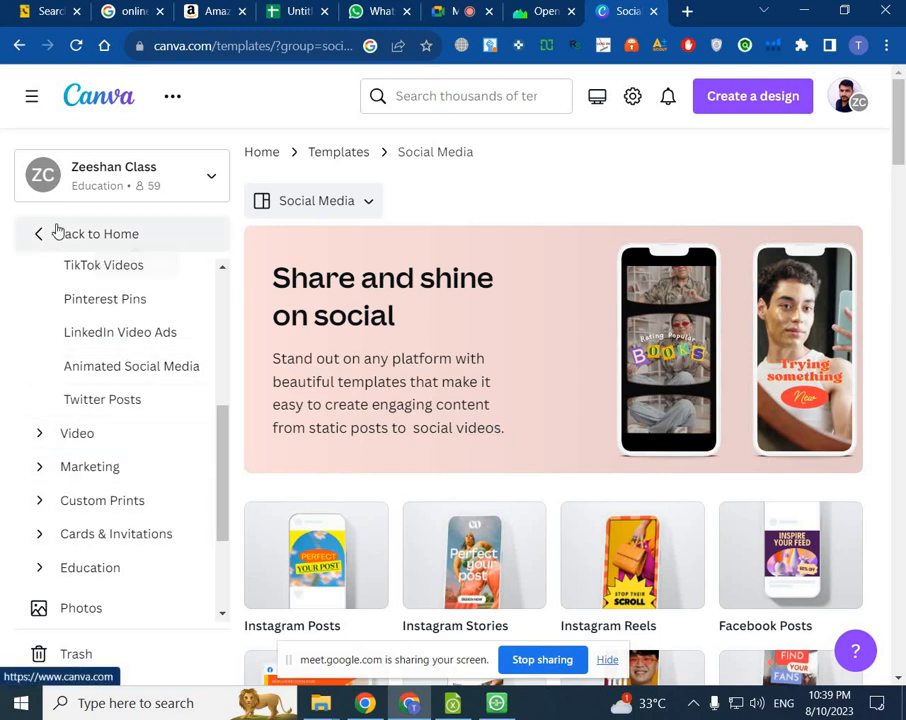
{"action": "scroll", "coordinate": [136, 380], "scroll_direction": "up", "scroll_amount": 3}
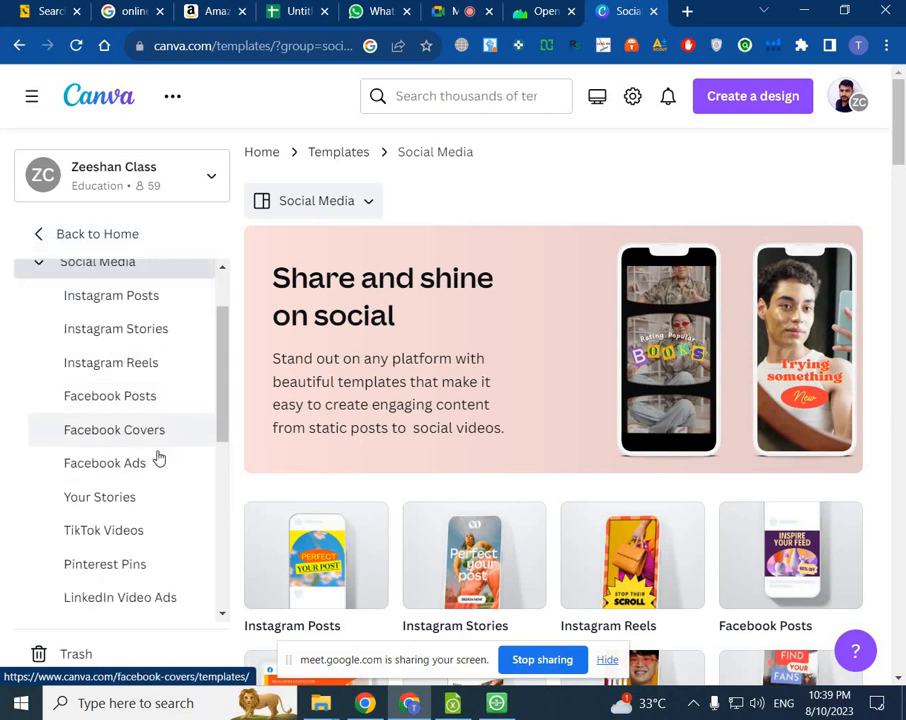
{"action": "scroll", "coordinate": [140, 500], "scroll_direction": "up", "scroll_amount": 2}
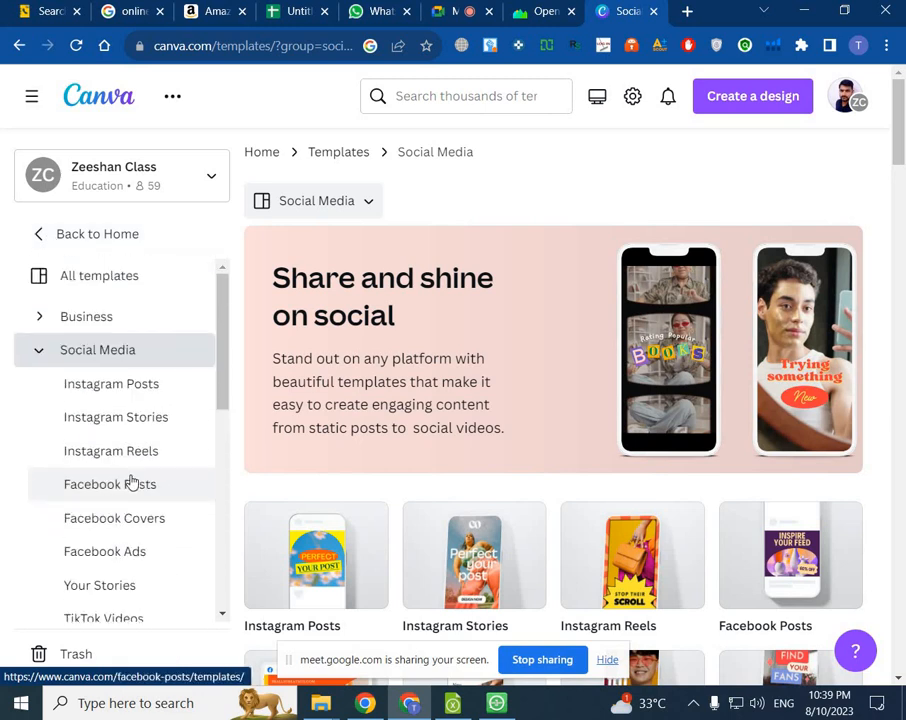
Step: Open the Presentations templates in the Business category and browse the available designs
{"action": "left_click", "coordinate": [105, 320]}
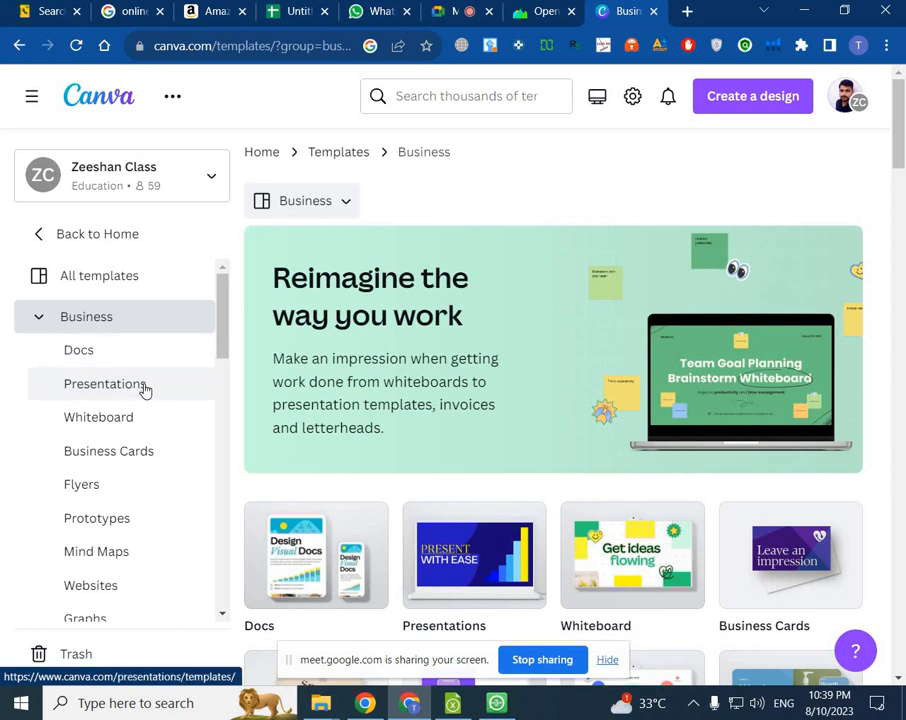
{"action": "left_click", "coordinate": [144, 389]}
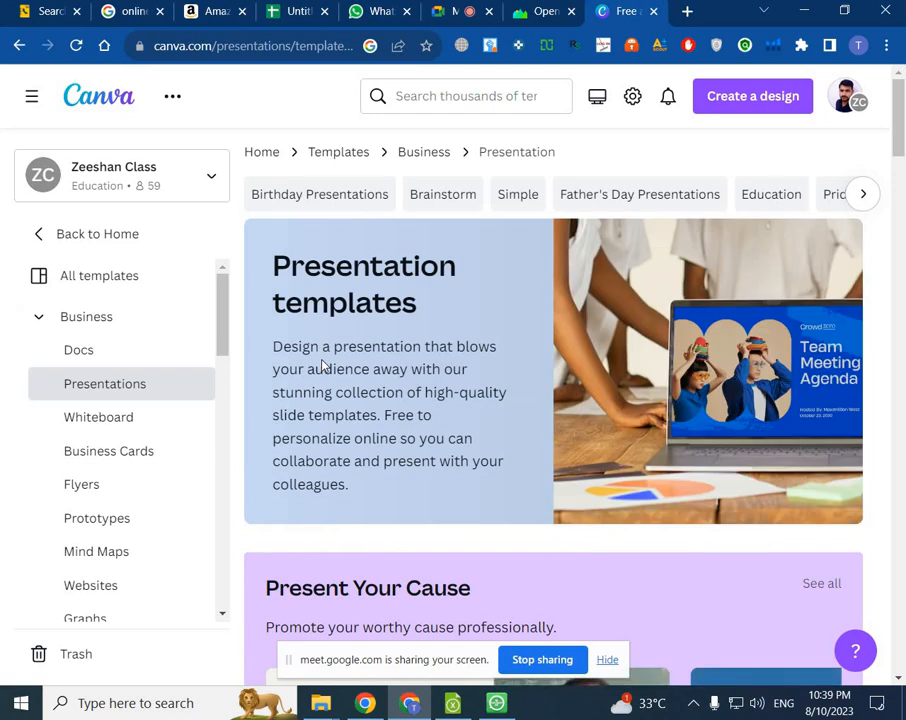
{"action": "scroll", "coordinate": [372, 440], "scroll_direction": "down", "scroll_amount": 3}
{"action": "scroll", "coordinate": [375, 386], "scroll_direction": "down", "scroll_amount": 3}
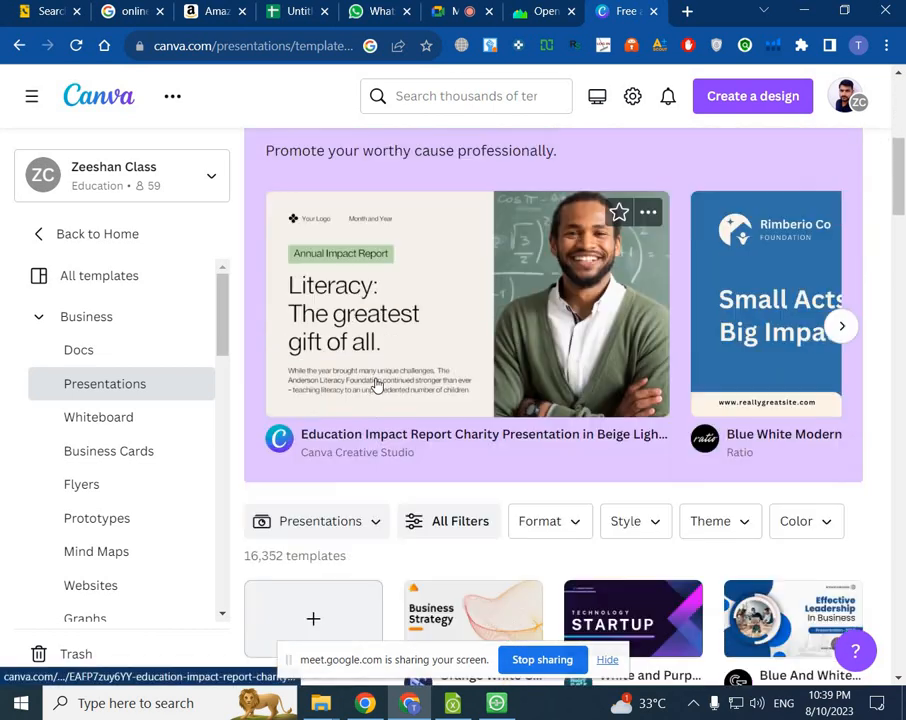
{"action": "scroll", "coordinate": [360, 360], "scroll_direction": "down", "scroll_amount": 2}
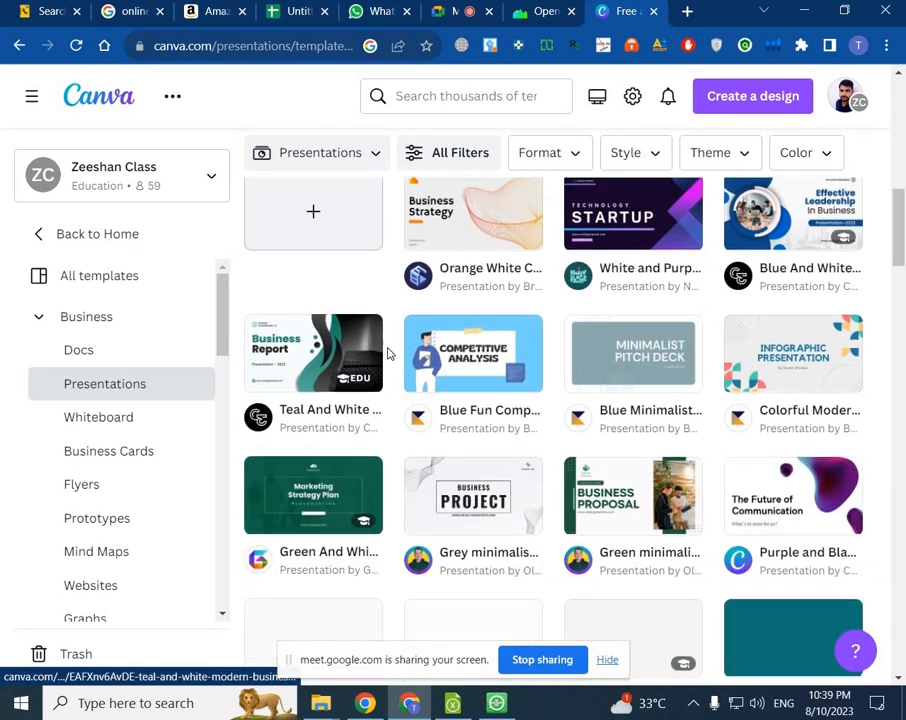
{"action": "scroll", "coordinate": [376, 290], "scroll_direction": "up", "scroll_amount": 3}
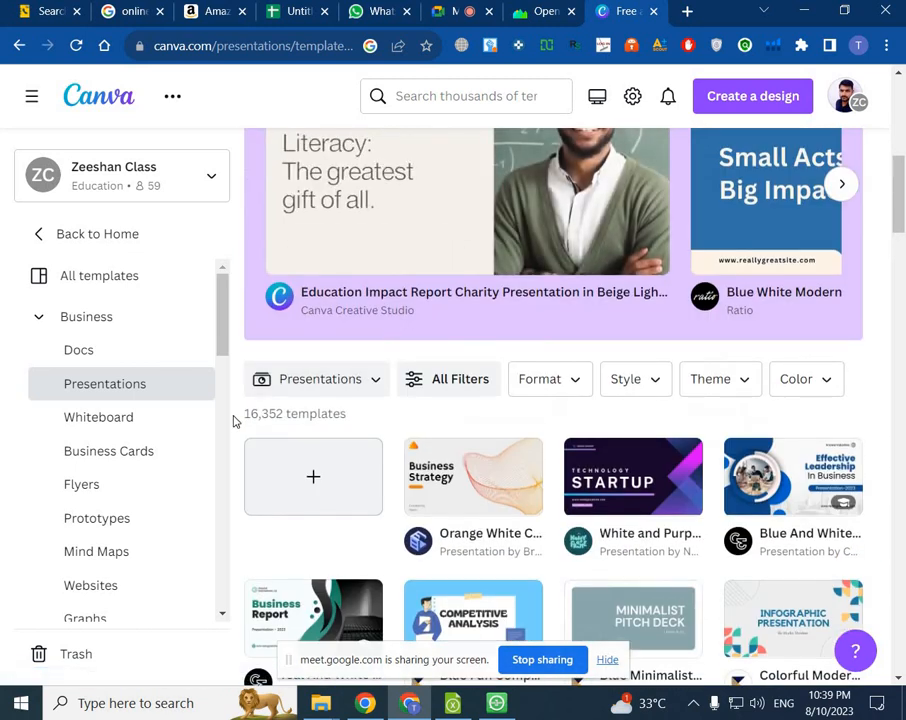
{"action": "scroll", "coordinate": [322, 420], "scroll_direction": "down", "scroll_amount": 3}
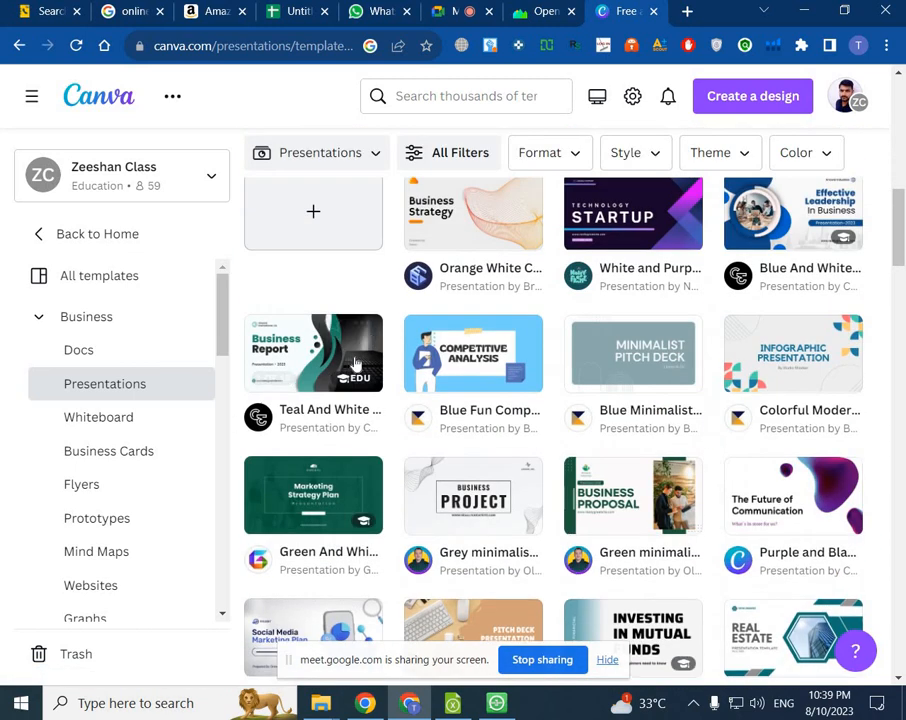
{"action": "scroll", "coordinate": [490, 330], "scroll_direction": "down", "scroll_amount": 4}
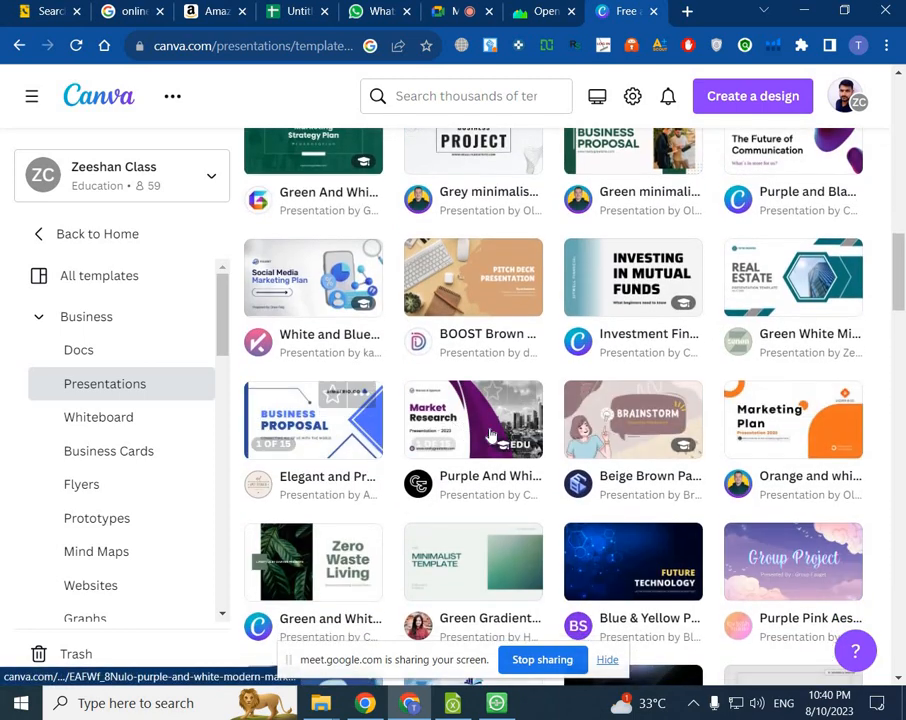
{"action": "scroll", "coordinate": [297, 430], "scroll_direction": "down", "scroll_amount": 7}
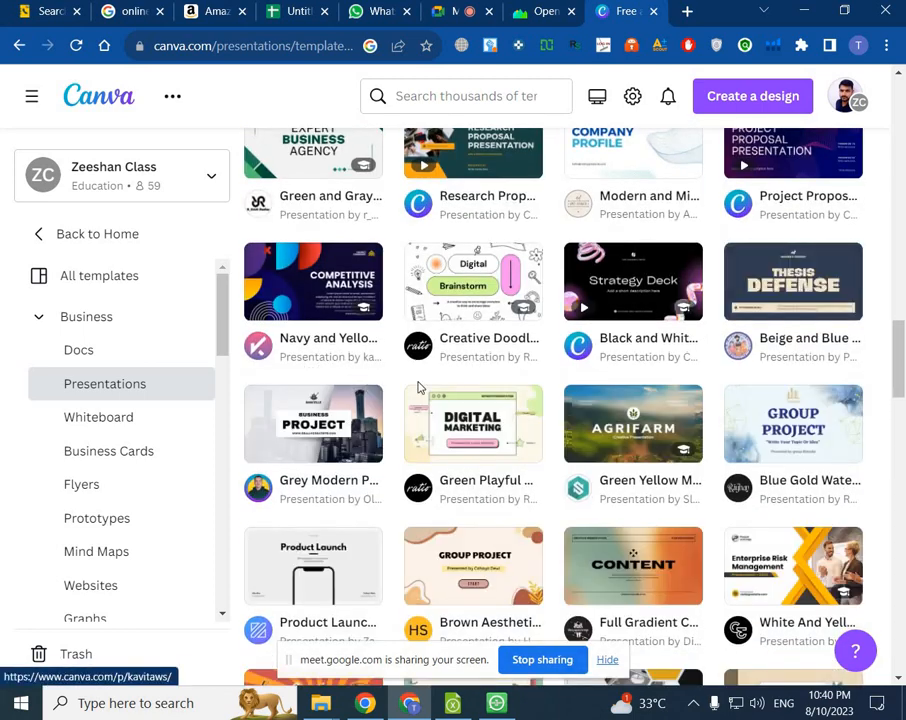
Step: Choose the Gray Yellow Modern Professional Business Strategy Presentation from the presentation templates and open it for customizing
{"action": "scroll", "coordinate": [360, 410], "scroll_direction": "down", "scroll_amount": 3}
{"action": "scroll", "coordinate": [350, 412], "scroll_direction": "down", "scroll_amount": 1}
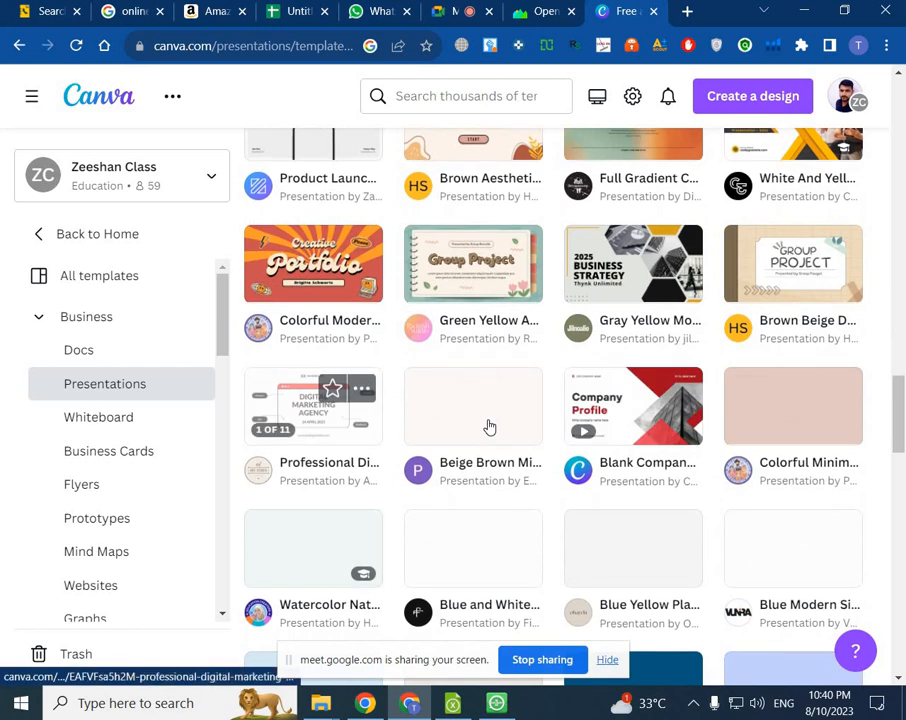
{"action": "scroll", "coordinate": [540, 450], "scroll_direction": "down", "scroll_amount": 2}
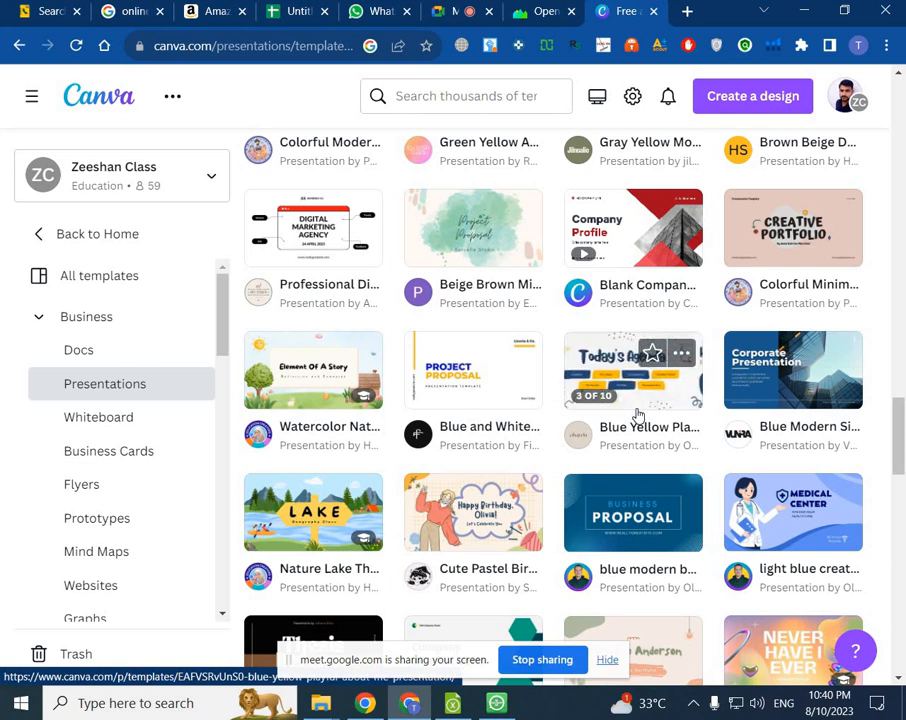
{"action": "scroll", "coordinate": [638, 414], "scroll_direction": "up", "scroll_amount": 6}
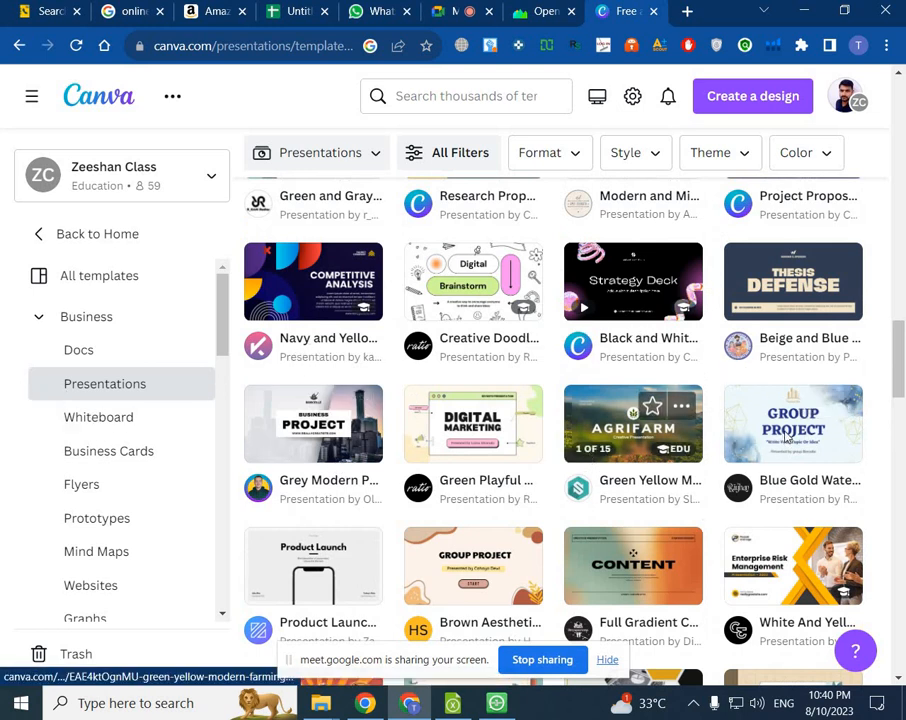
{"action": "scroll", "coordinate": [760, 424], "scroll_direction": "down", "scroll_amount": 3}
{"action": "scroll", "coordinate": [767, 428], "scroll_direction": "down", "scroll_amount": 1}
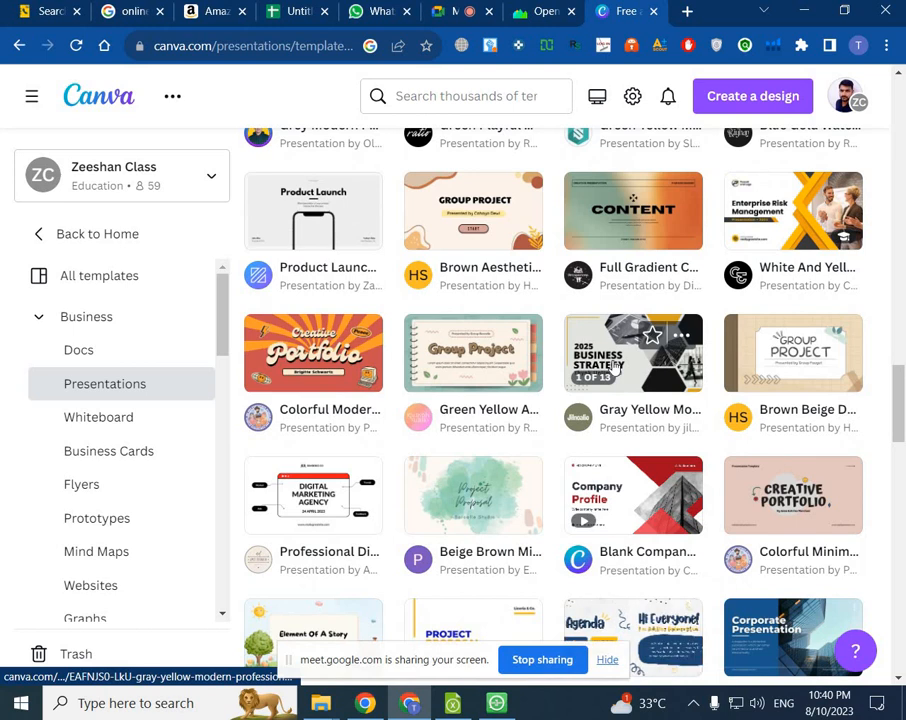
{"action": "left_click", "coordinate": [748, 379]}
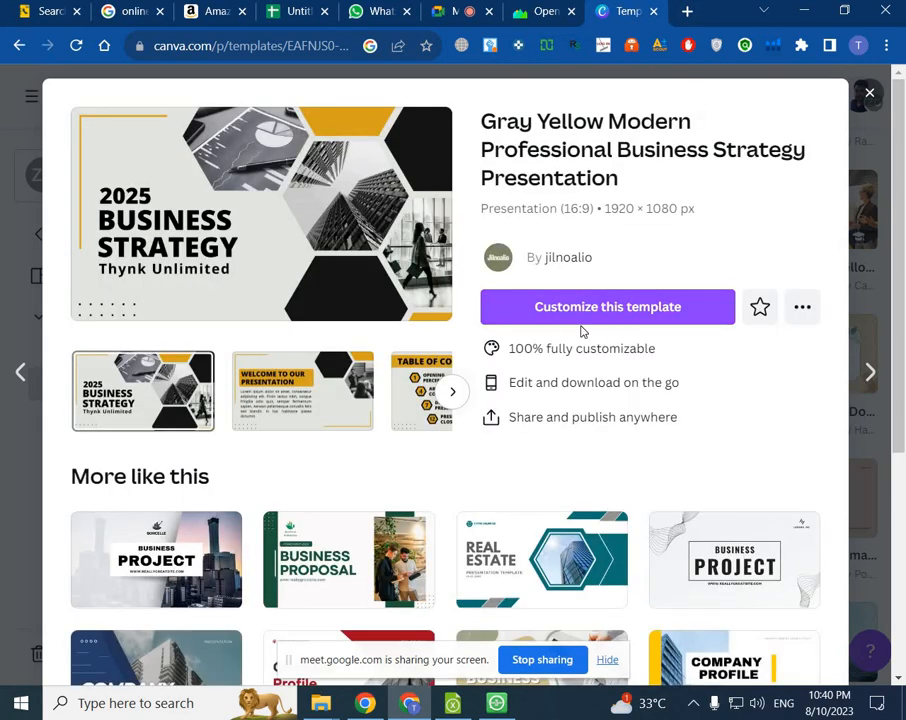
{"action": "left_click", "coordinate": [617, 309]}
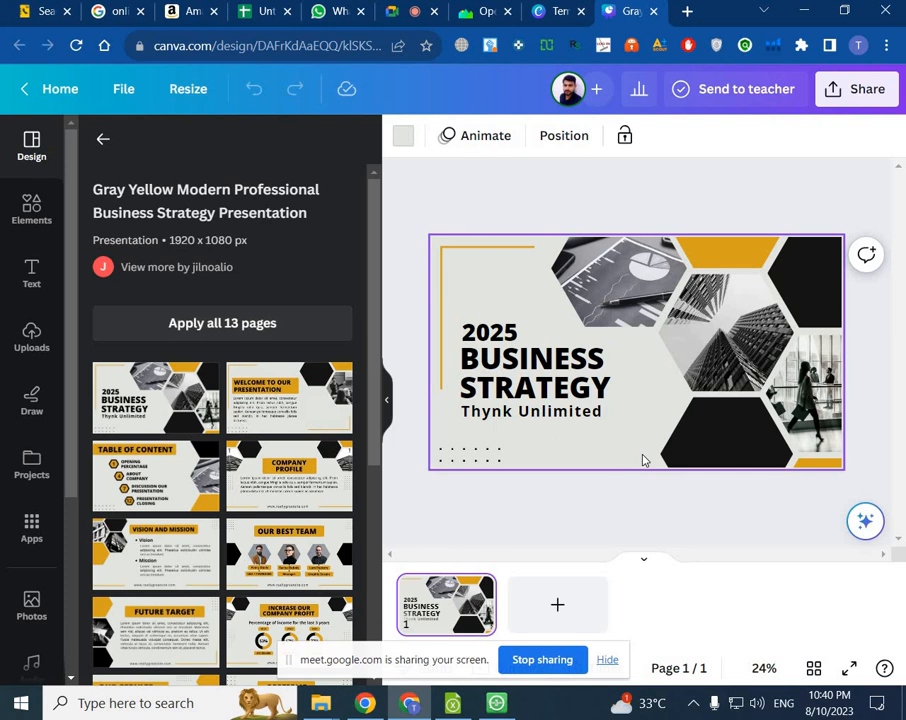
Step: Add the template's Increase Our Company Profit layout as page 2 and its Future Target layout on a new page 3
{"action": "scroll", "coordinate": [321, 496], "scroll_direction": "down", "scroll_amount": 3}
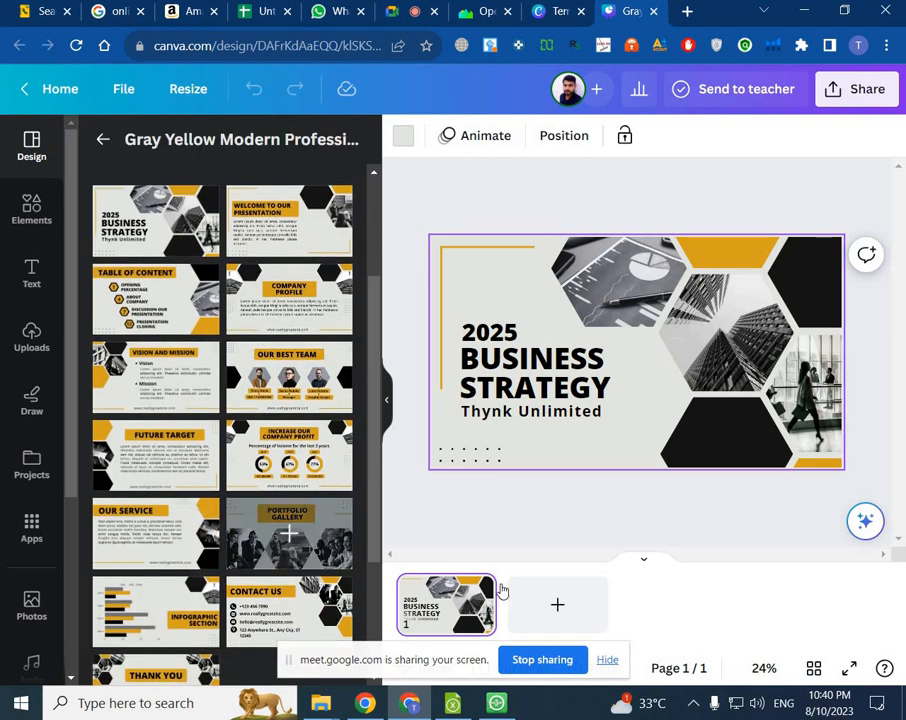
{"action": "left_click", "coordinate": [260, 462]}
{"action": "left_click", "coordinate": [668, 600]}
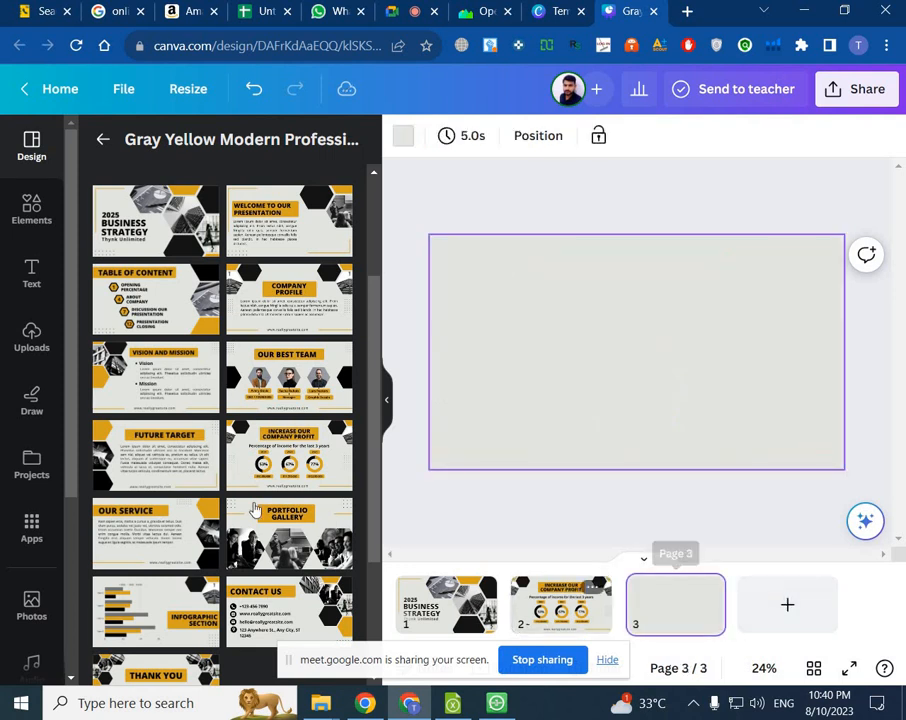
{"action": "left_click", "coordinate": [170, 449]}
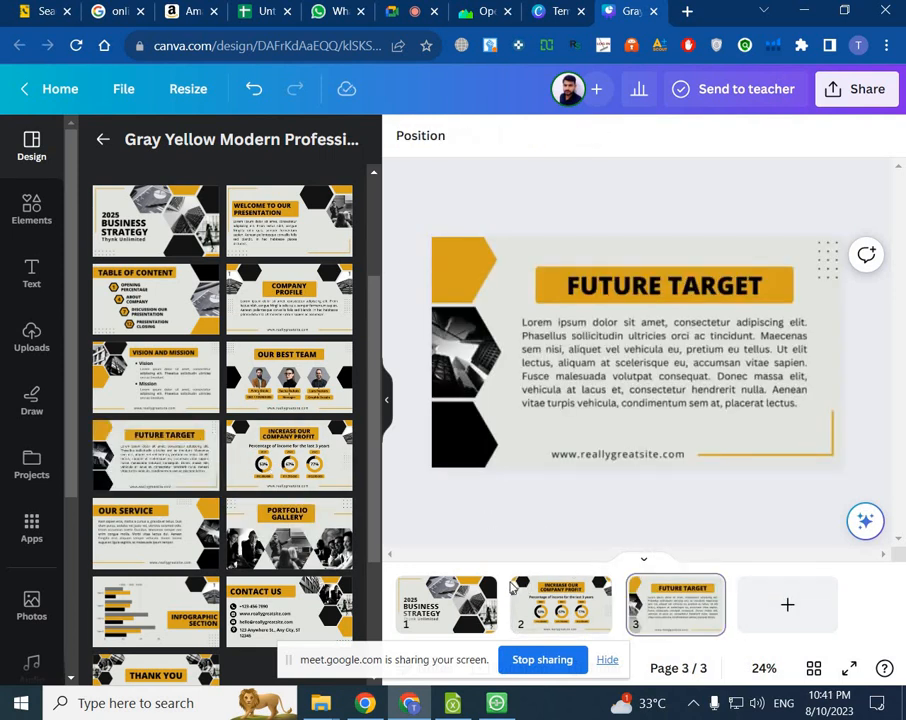
{"action": "scroll", "coordinate": [729, 397], "scroll_direction": "up", "scroll_amount": 2}
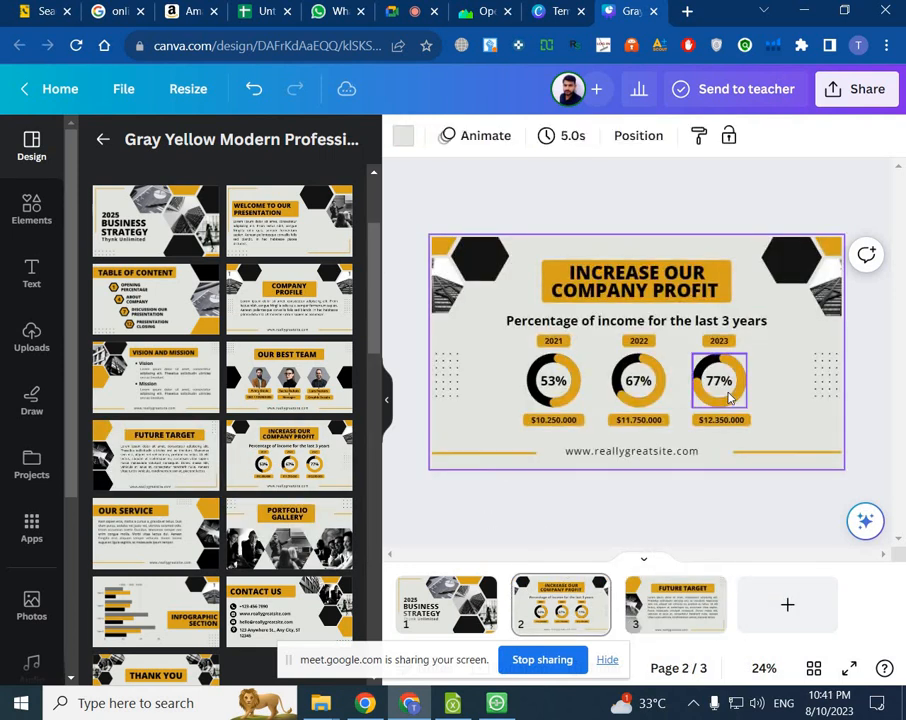